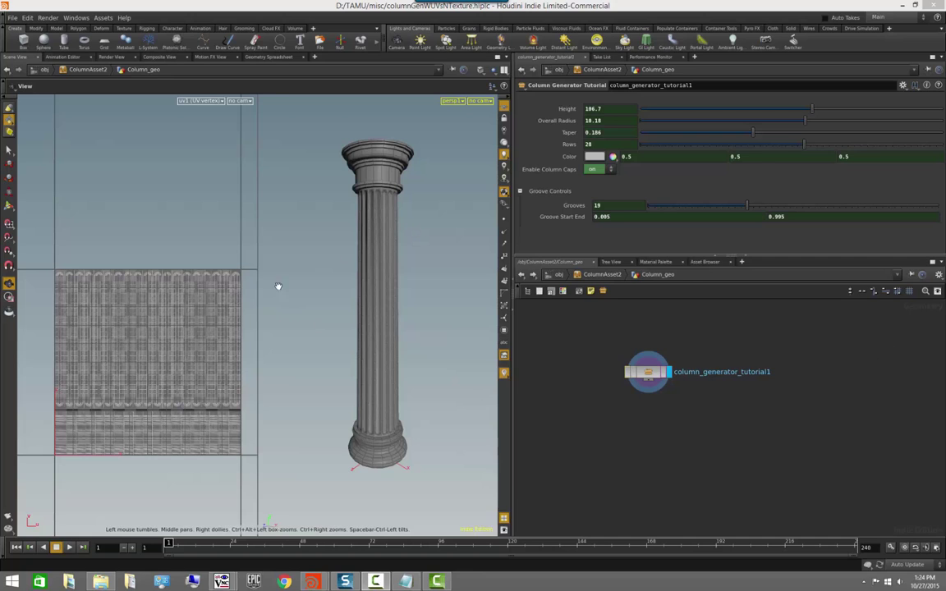
# - Examine the column asset's network levels from the object level down to Column_geo, along with the column and its UV layout
pyautogui.moveTo(657, 336); pyautogui.dragTo(655, 353, button='middle')
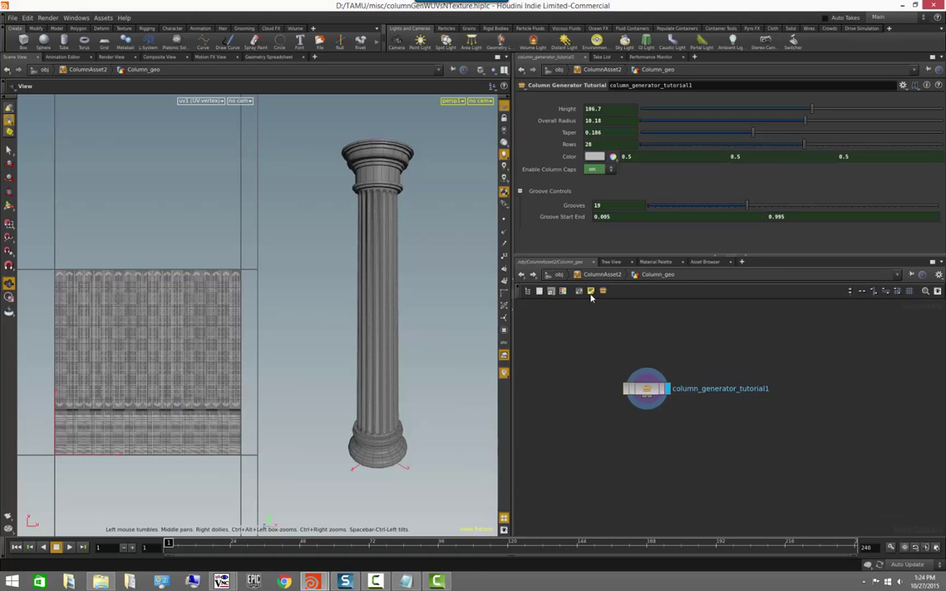
pyautogui.click(559, 276)
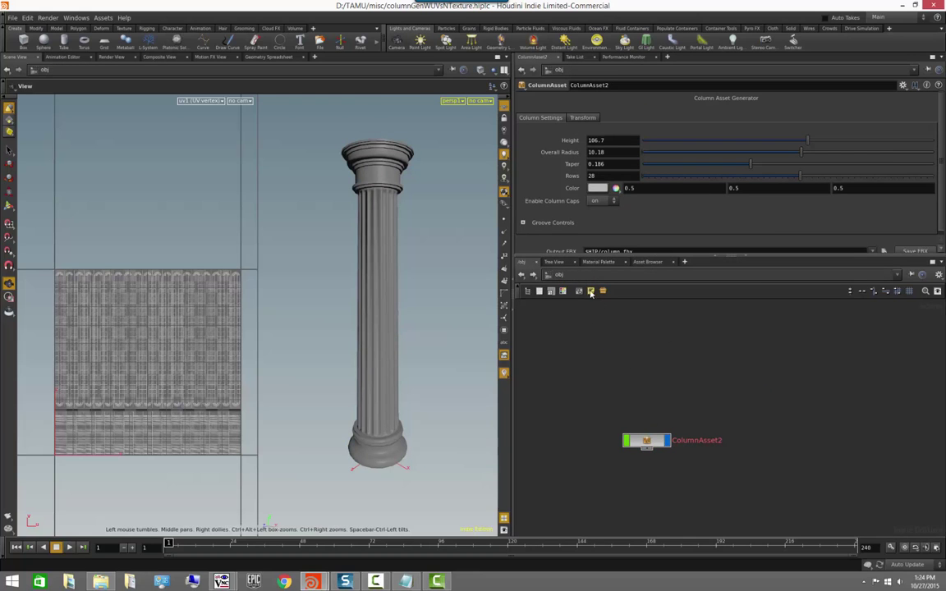
pyautogui.doubleClick(645, 440)
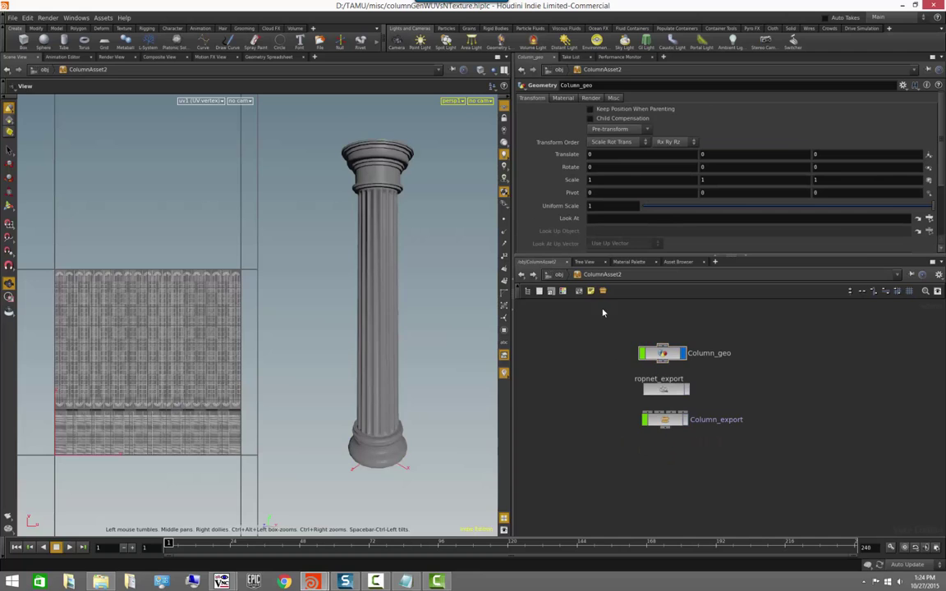
pyautogui.click(558, 276)
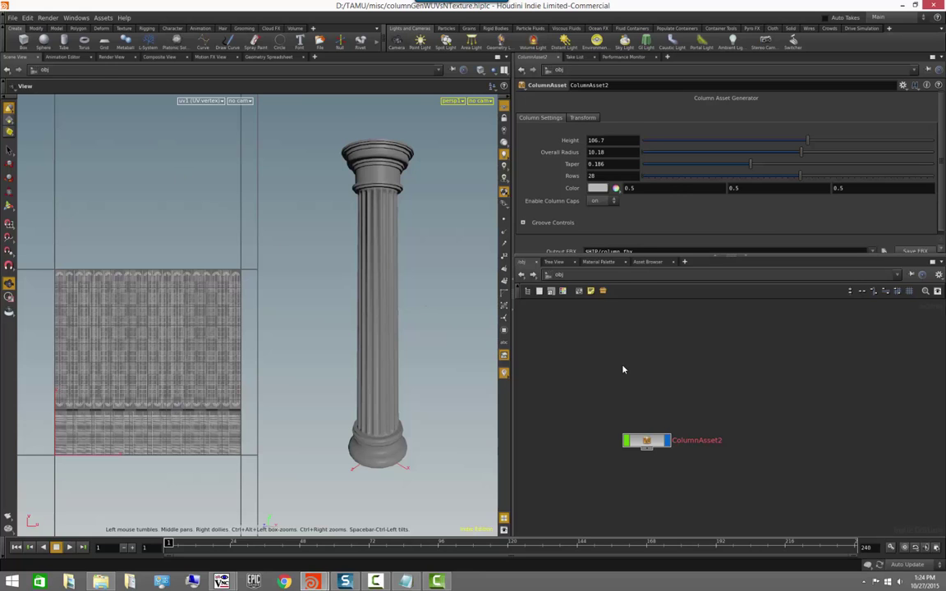
pyautogui.doubleClick(646, 441)
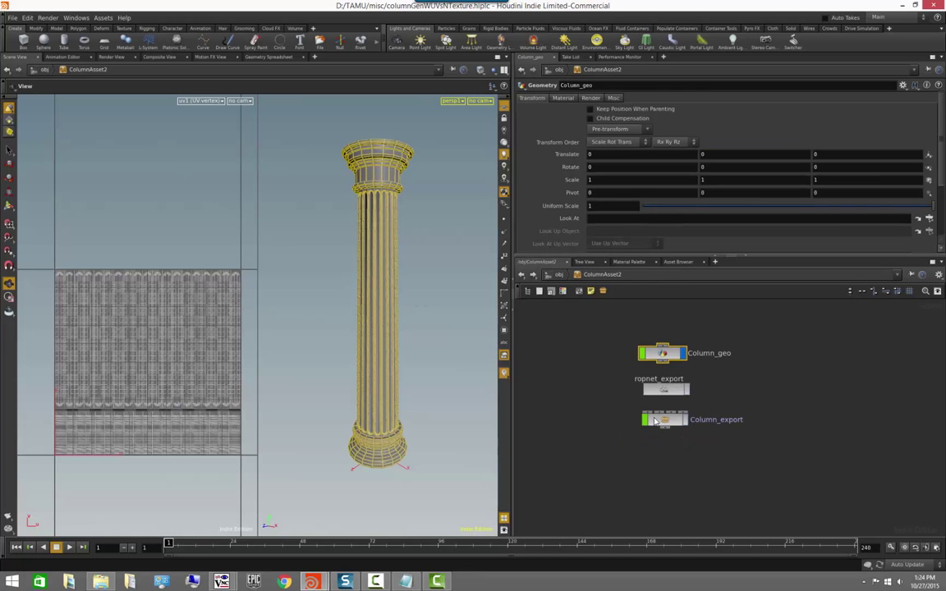
pyautogui.doubleClick(664, 356)
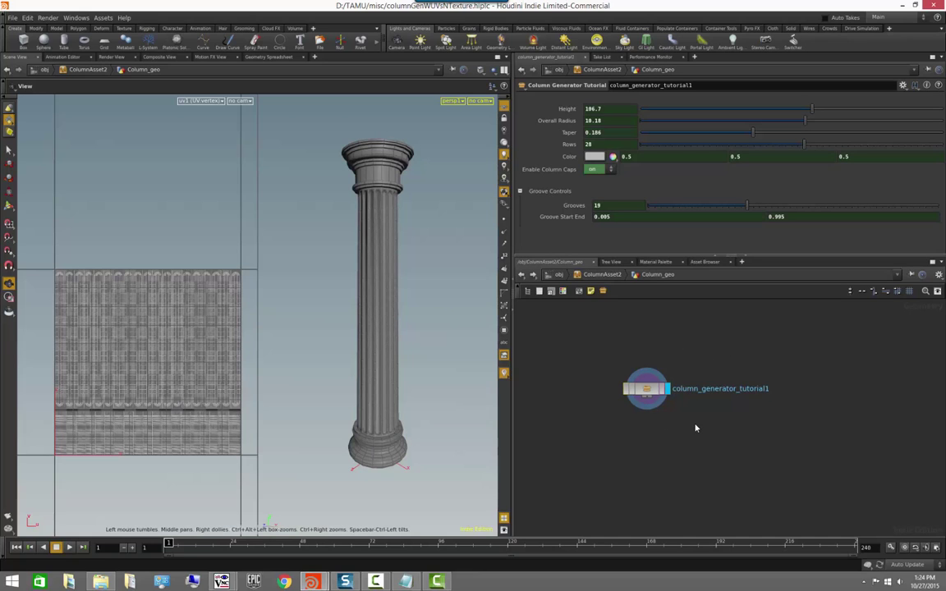
pyautogui.scroll(2, 153, 370)
pyautogui.scroll(-2, 153, 369)
pyautogui.scroll(2, 403, 308)
pyautogui.scroll(-2, 404, 308)
pyautogui.scroll(3, 195, 374)
pyautogui.scroll(3, 195, 375)
pyautogui.scroll(-4, 182, 376)
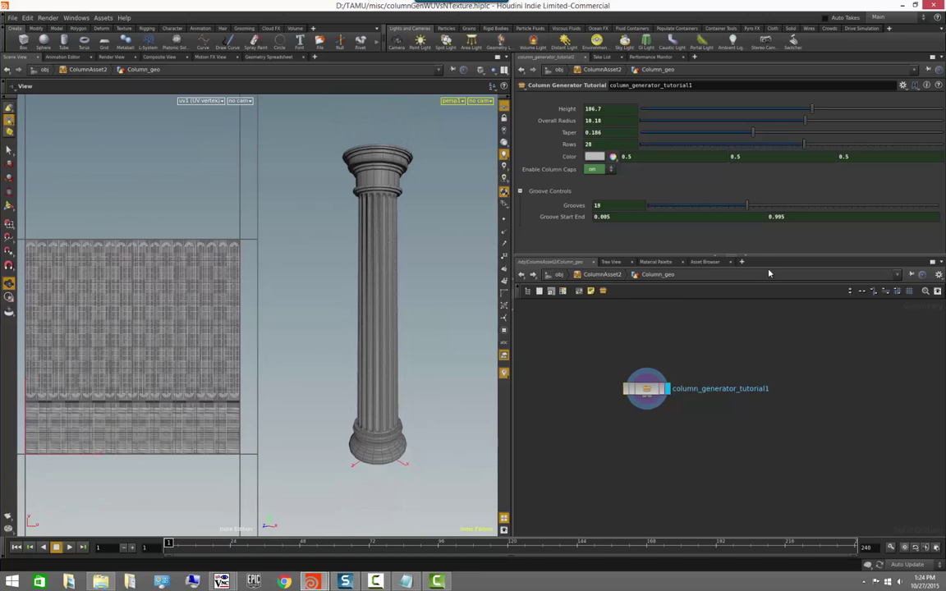
# - Set the column's groove count to 20 and shift the column_generator_tutorial1 node sideways in its network
pyautogui.moveTo(747, 205)
pyautogui.mouseDown()
pyautogui.moveTo(712, 206)
pyautogui.moveTo(781, 211)
pyautogui.moveTo(740, 211)
pyautogui.moveTo(753, 212)
pyautogui.mouseUp()
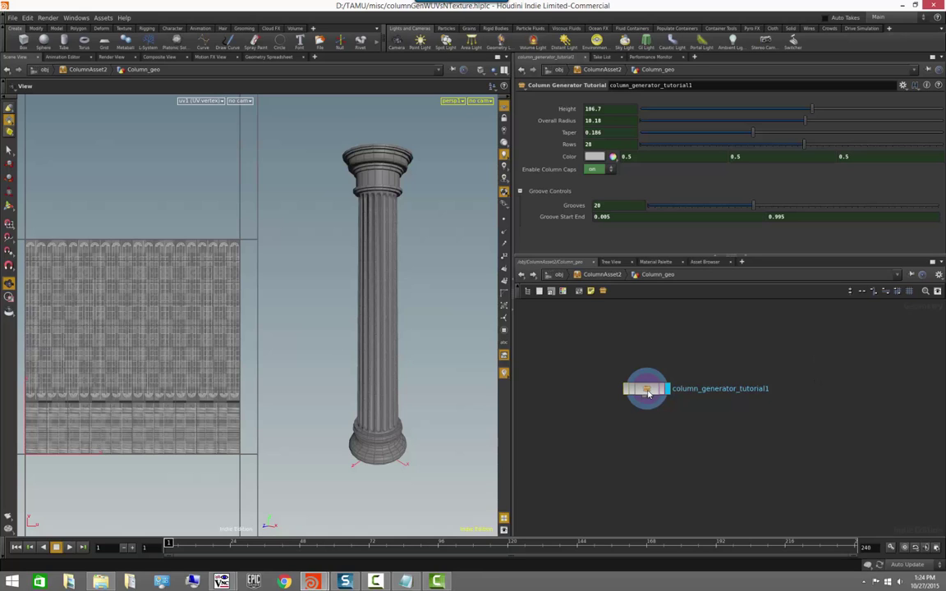
pyautogui.moveTo(653, 394); pyautogui.dragTo(698, 391)
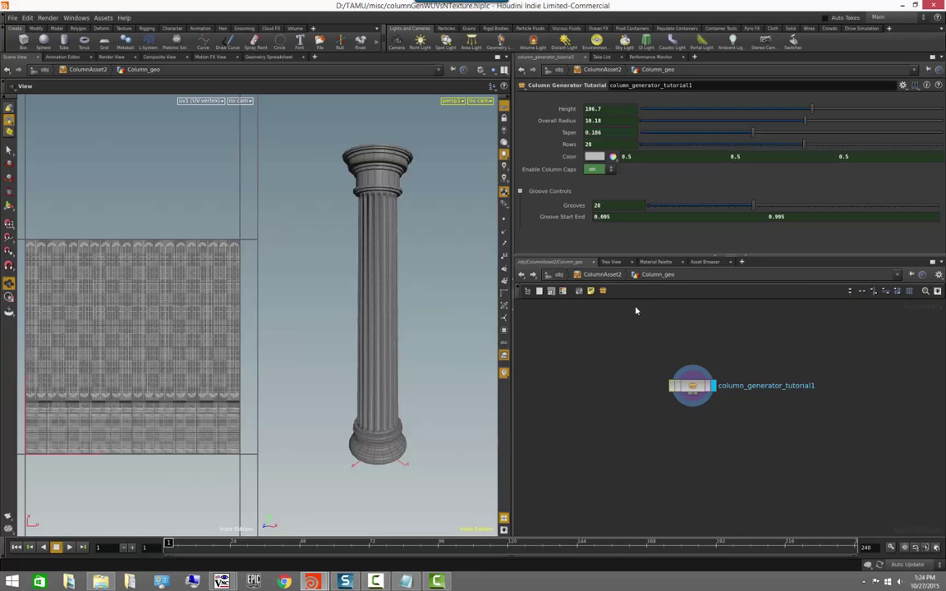
# - Inspect the ColumnAsset2 network and the triangulated geometry inside its Column_export subnetwork, returning to the asset's inner level
pyautogui.click(612, 279)
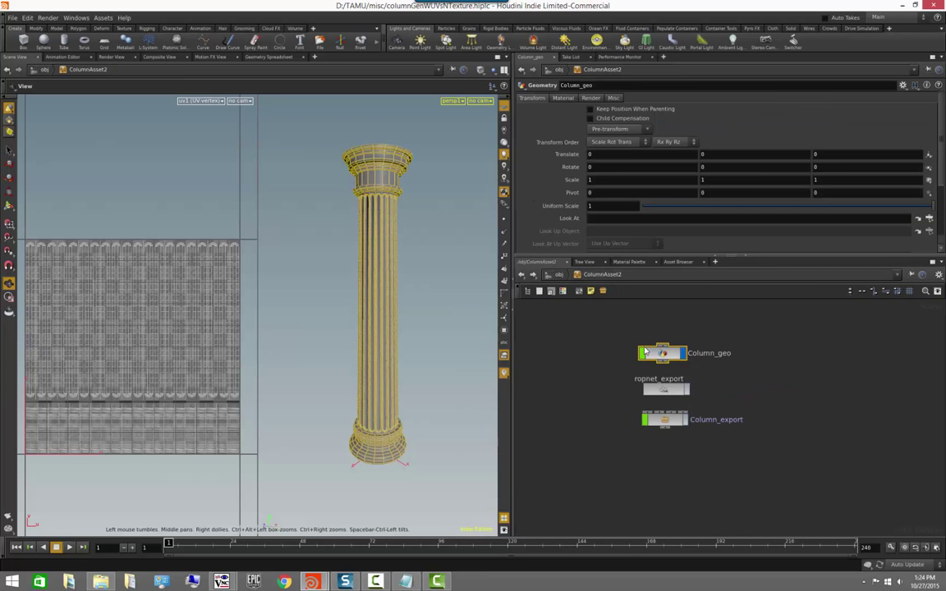
pyautogui.click(559, 275)
pyautogui.moveTo(705, 461); pyautogui.dragTo(704, 412, button='middle')
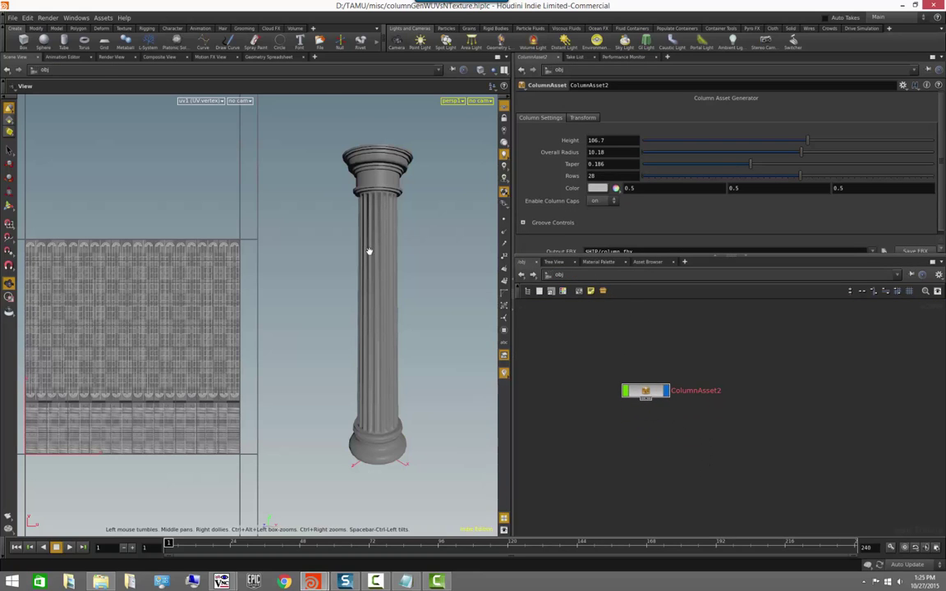
pyautogui.doubleClick(647, 393)
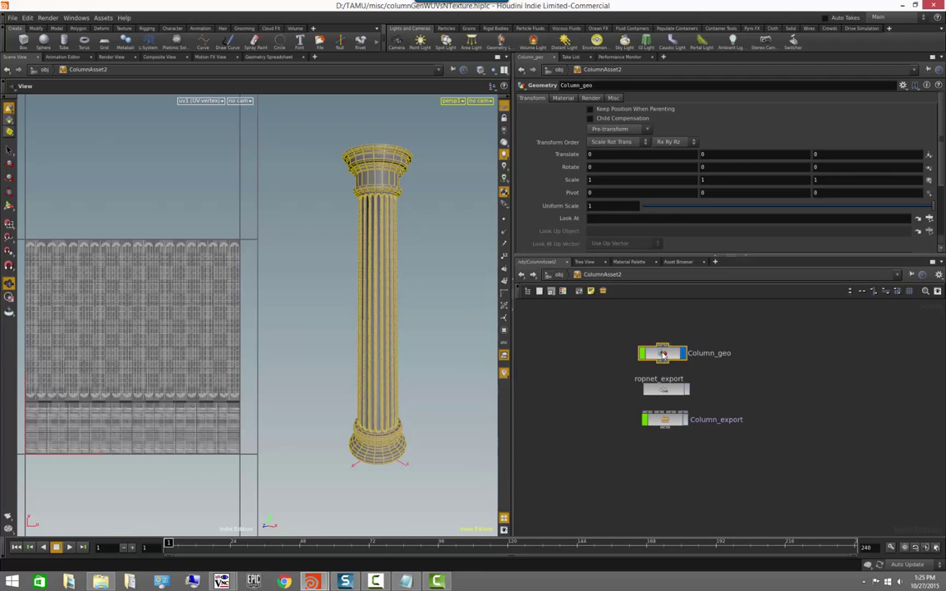
pyautogui.doubleClick(664, 419)
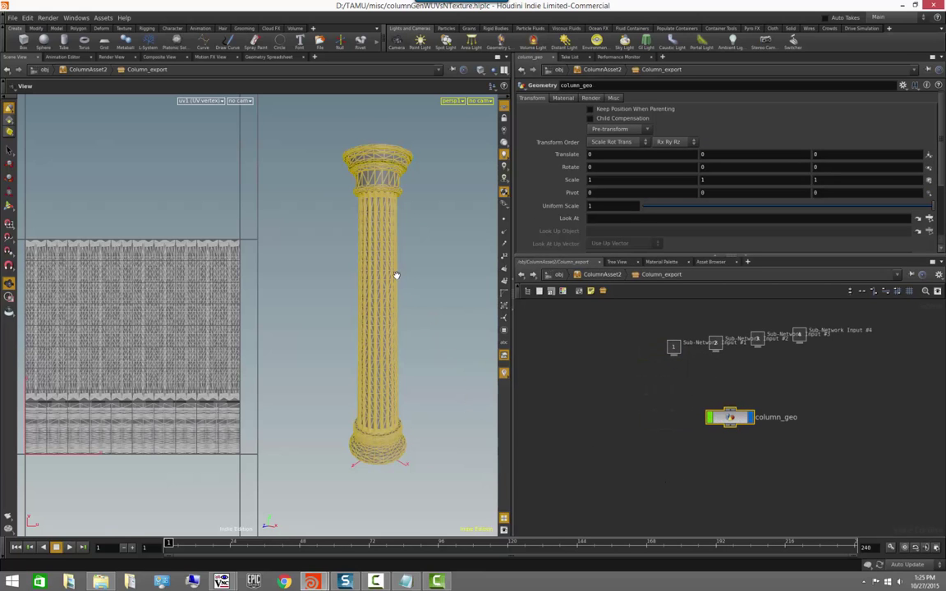
pyautogui.moveTo(395, 311); pyautogui.dragTo(406, 340)
pyautogui.click(672, 488)
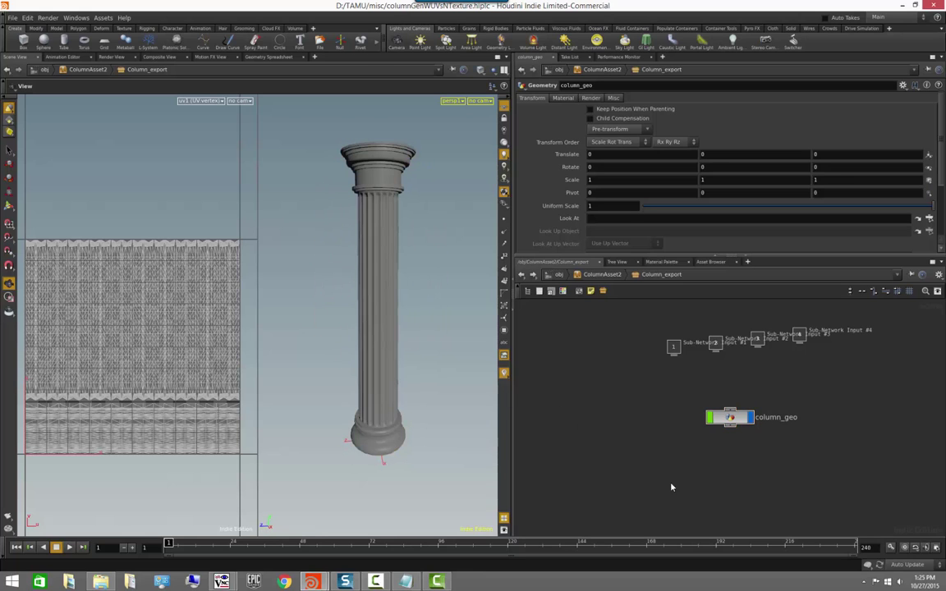
pyautogui.press('u')
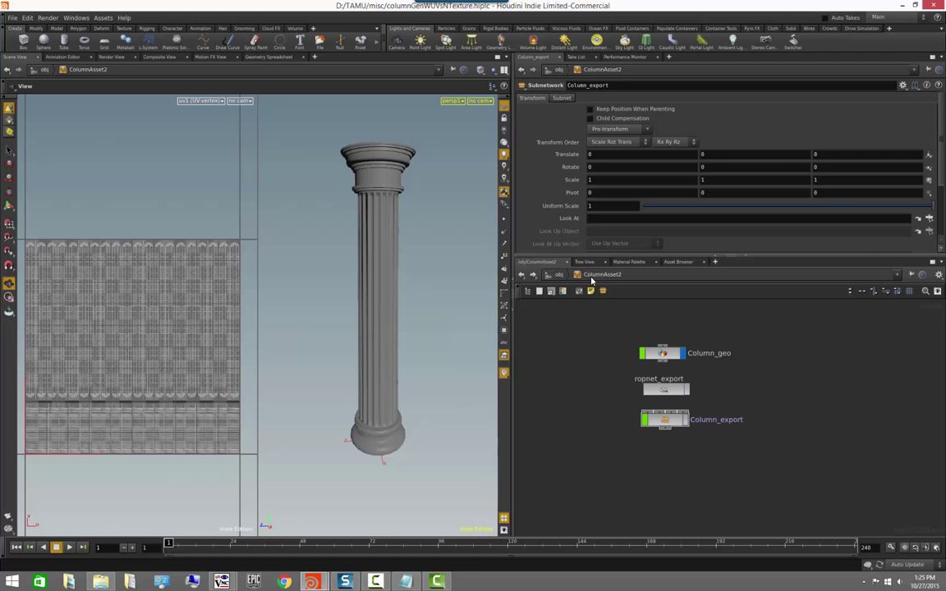
pyautogui.click(560, 276)
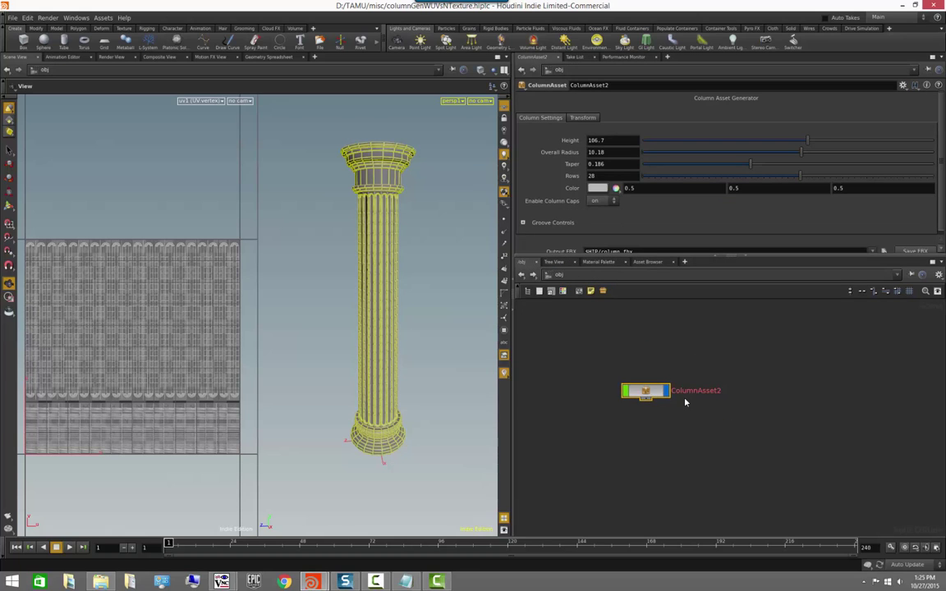
pyautogui.doubleClick(645, 391)
pyautogui.click(762, 392)
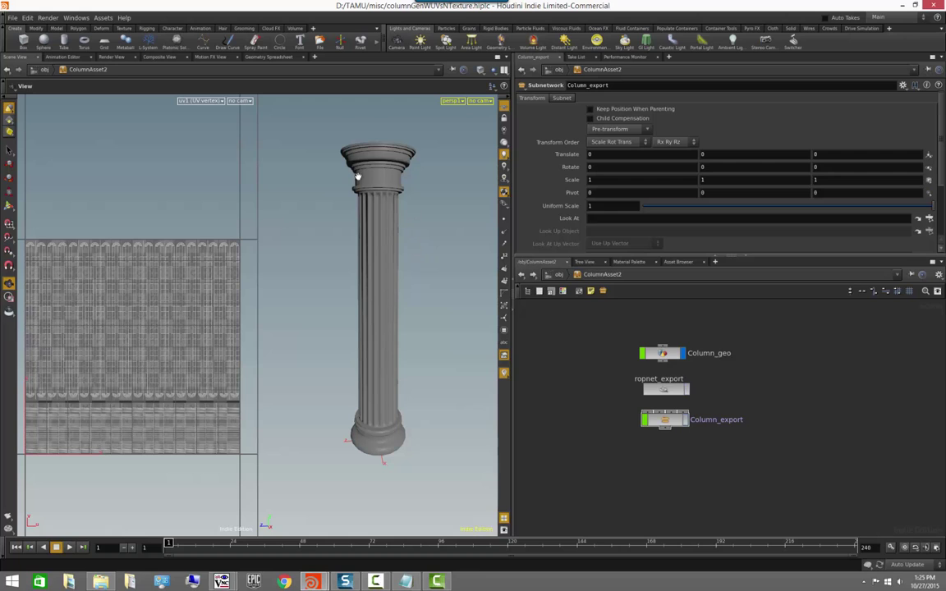
# - Change the viewport layout to a single perspective view framed on the column
pyautogui.click(503, 72)
pyautogui.click(507, 81)
pyautogui.moveTo(342, 284); pyautogui.dragTo(229, 274, button='right')
pyautogui.moveTo(229, 273); pyautogui.dragTo(279, 288)
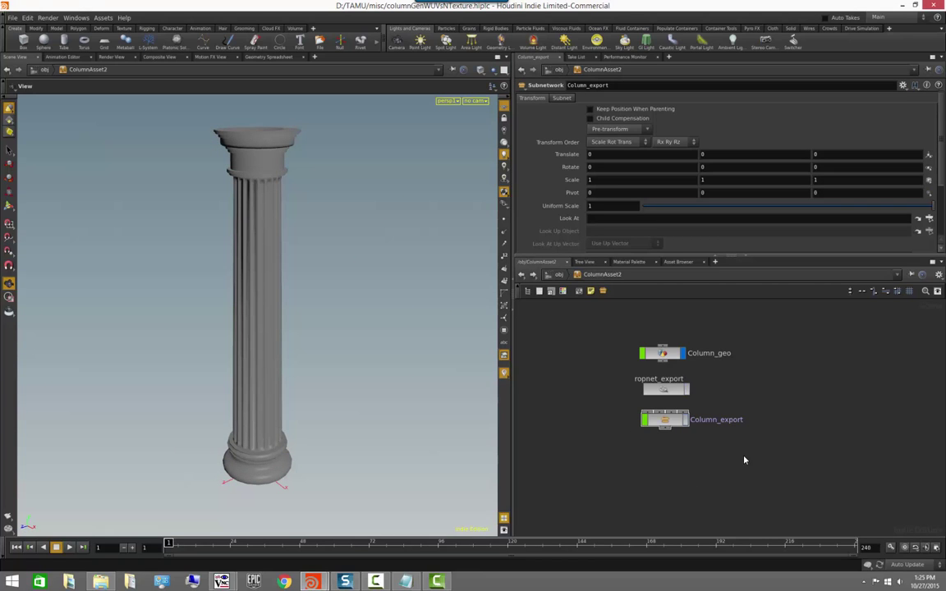
# - Add a SHOP Network node inside ColumnAsset2, placed beside the Column_geo node
pyautogui.moveTo(755, 450); pyautogui.dragTo(720, 458, button='middle')
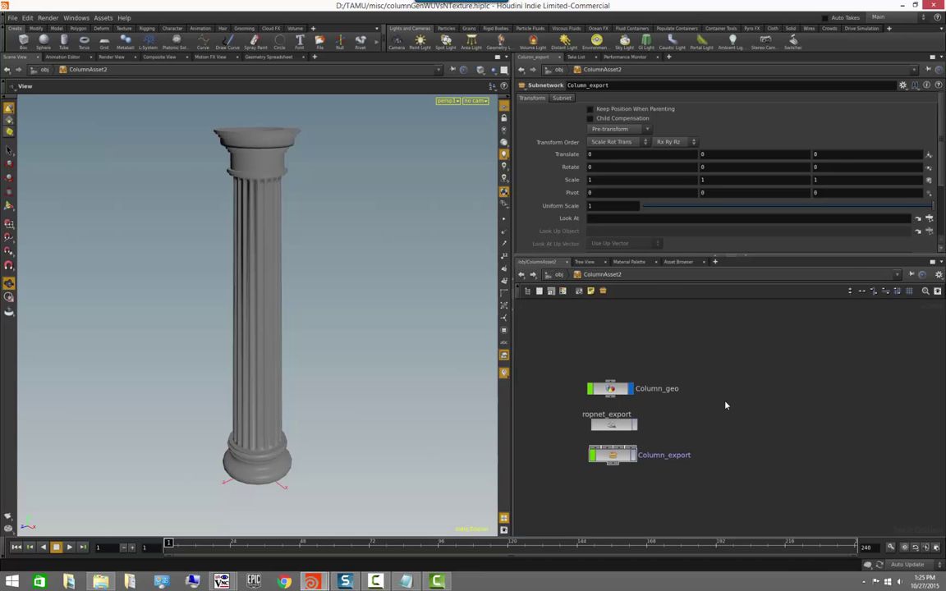
pyautogui.press('Tab')
pyautogui.write('shop')
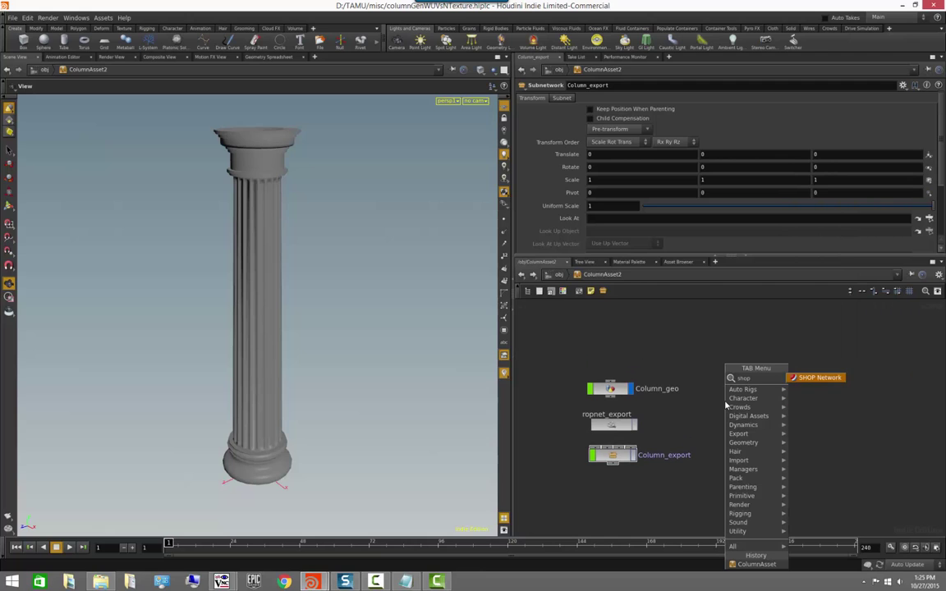
pyautogui.press('Return')
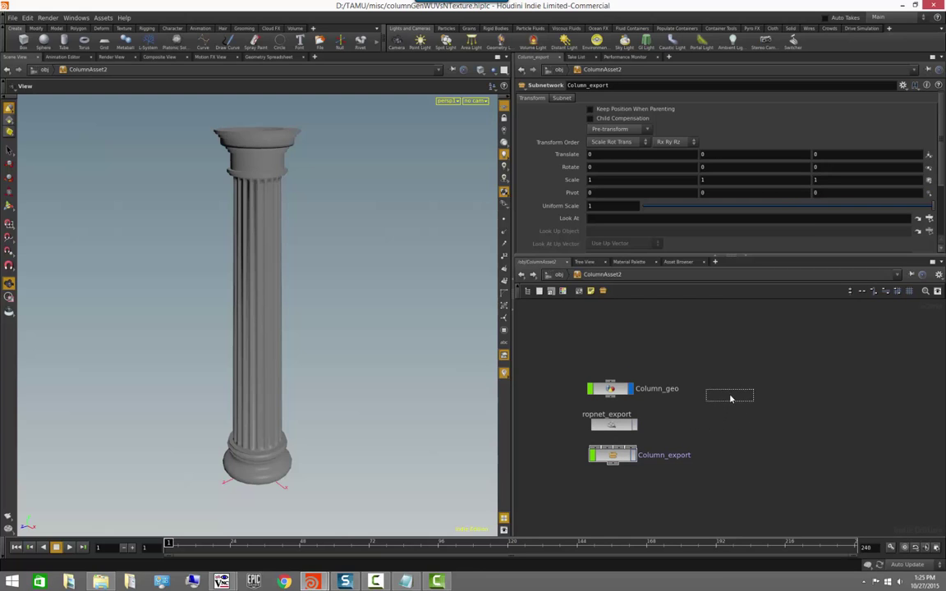
pyautogui.click(730, 395)
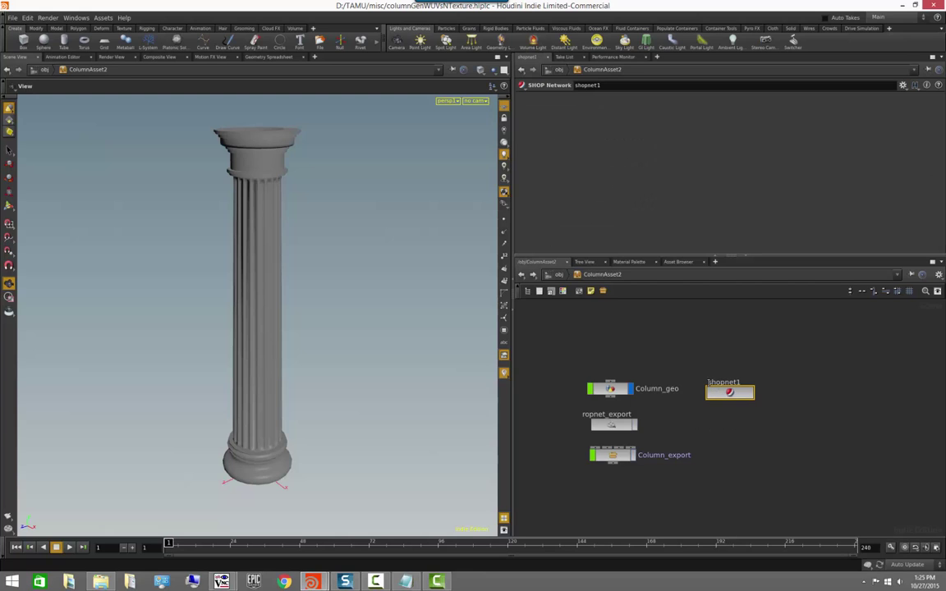
pyautogui.click(756, 424)
pyautogui.moveTo(342, 297); pyautogui.dragTo(304, 287)
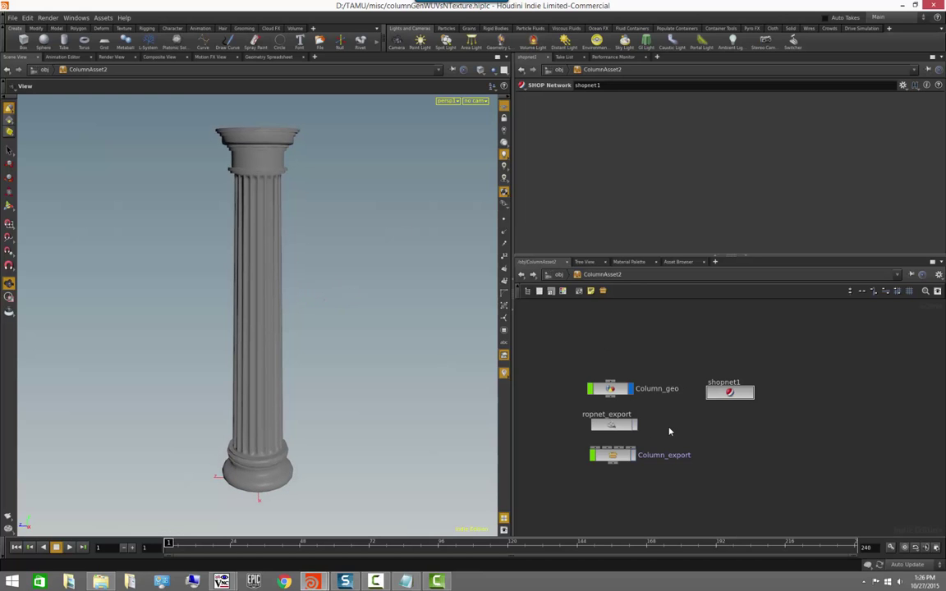
# - Rearrange the asset's nodes, placing ropnet_export beneath the SHOP network and Column_export beneath Column_geo
pyautogui.moveTo(612, 425); pyautogui.dragTo(723, 420)
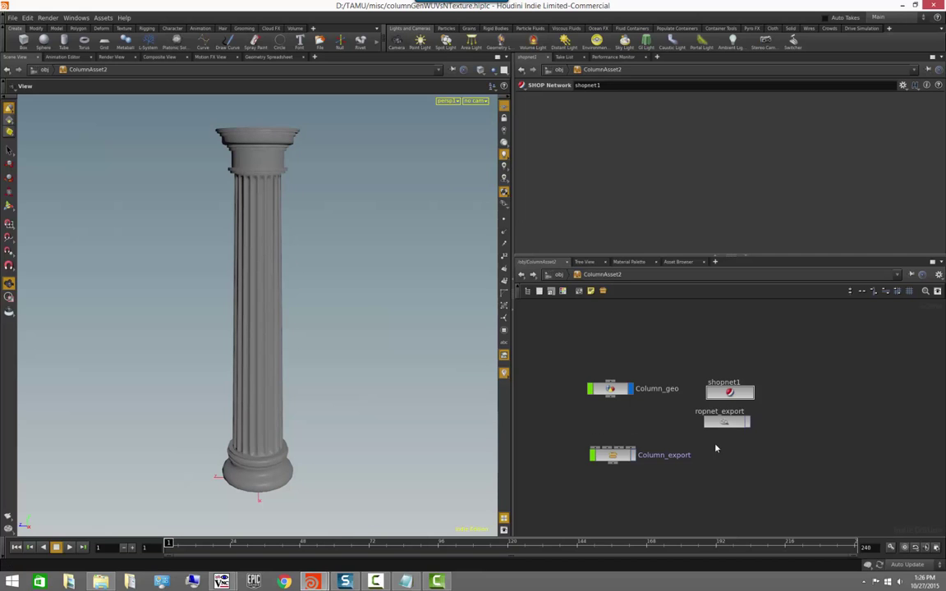
pyautogui.moveTo(613, 454); pyautogui.dragTo(611, 420)
pyautogui.moveTo(698, 446); pyautogui.dragTo(689, 469, button='middle')
# - Inspect the FBX export node inside ropnet_export and the contents of shopnet1, returning to the ColumnAsset2 network
pyautogui.click(708, 449)
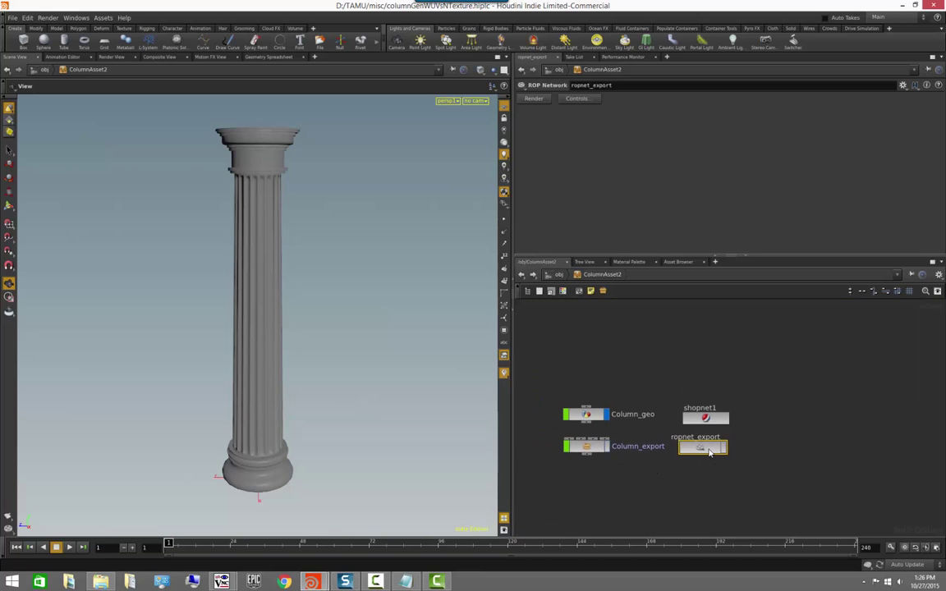
pyautogui.doubleClick(708, 449)
pyautogui.moveTo(321, 304); pyautogui.dragTo(301, 324)
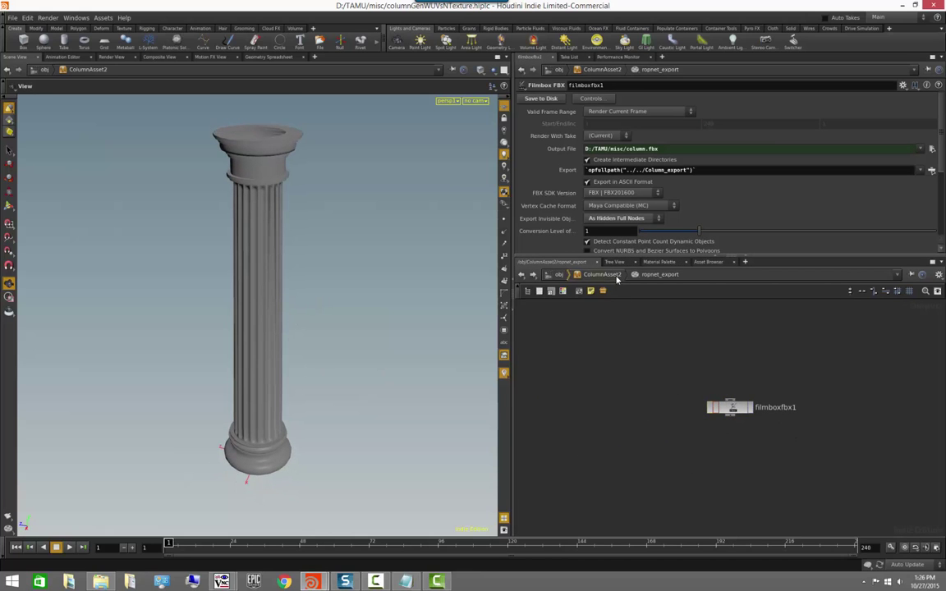
pyautogui.press('u')
pyautogui.doubleClick(708, 419)
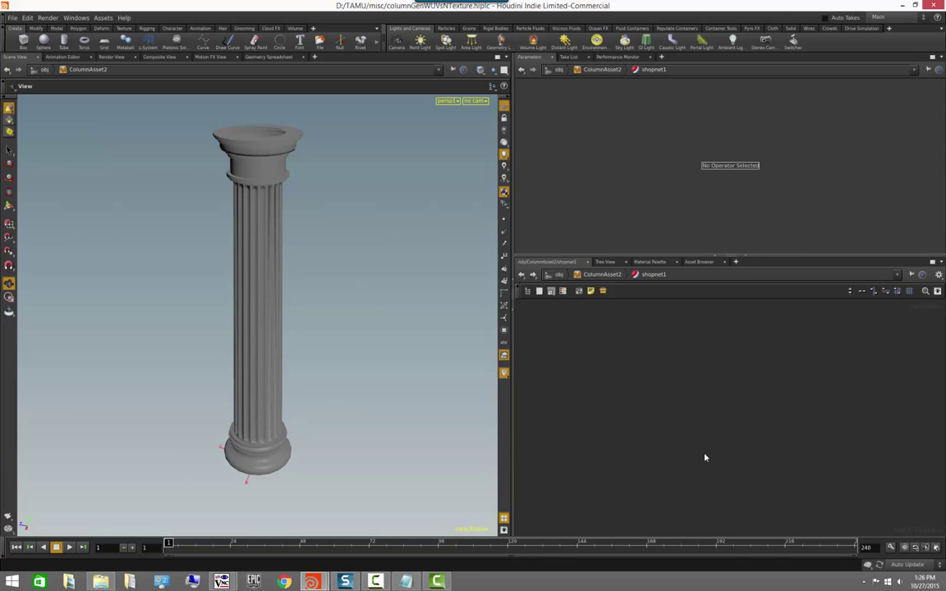
pyautogui.click(600, 275)
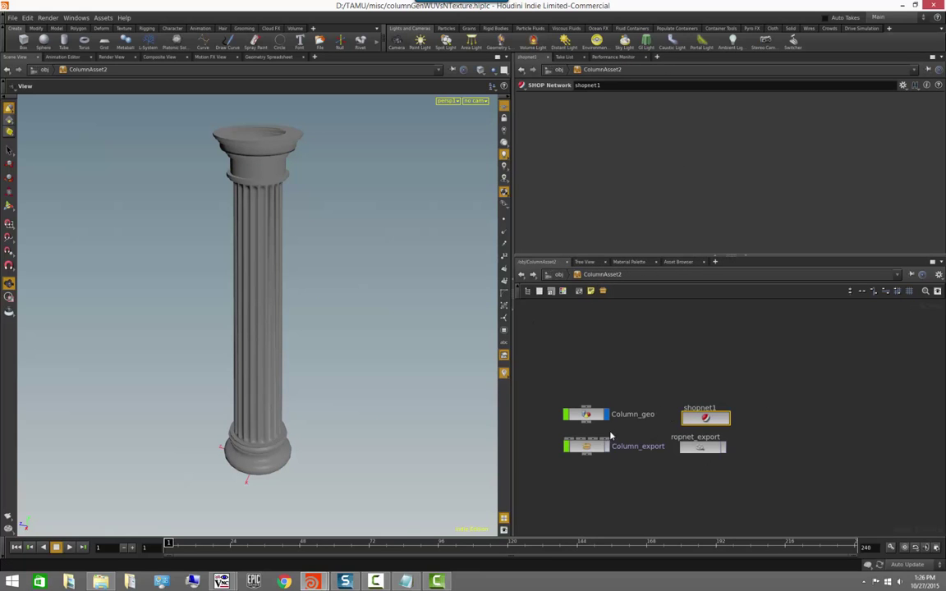
pyautogui.moveTo(311, 317); pyautogui.dragTo(322, 353)
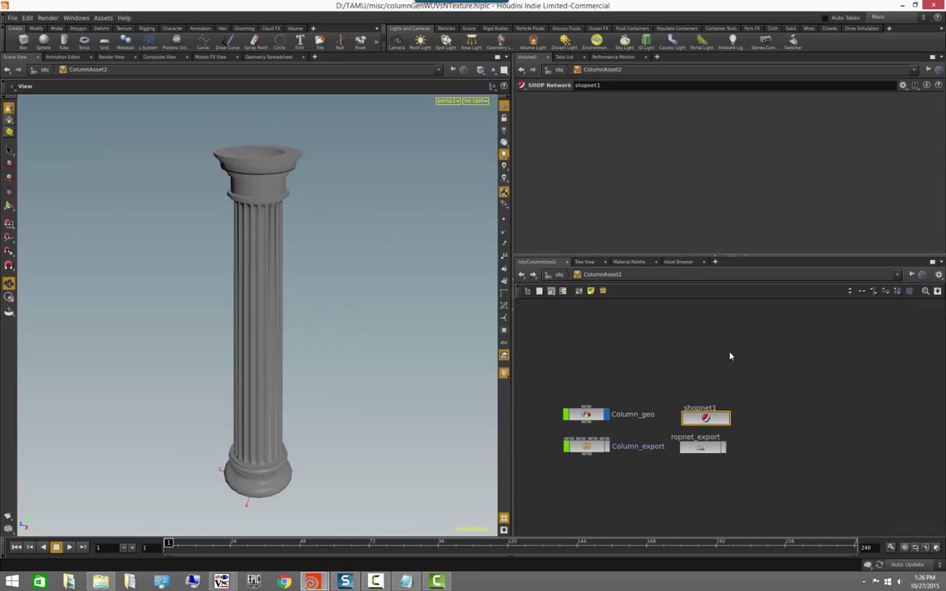
# - Open shopnet1 and look through the shader node categories available for it, without adding a node
pyautogui.doubleClick(705, 419)
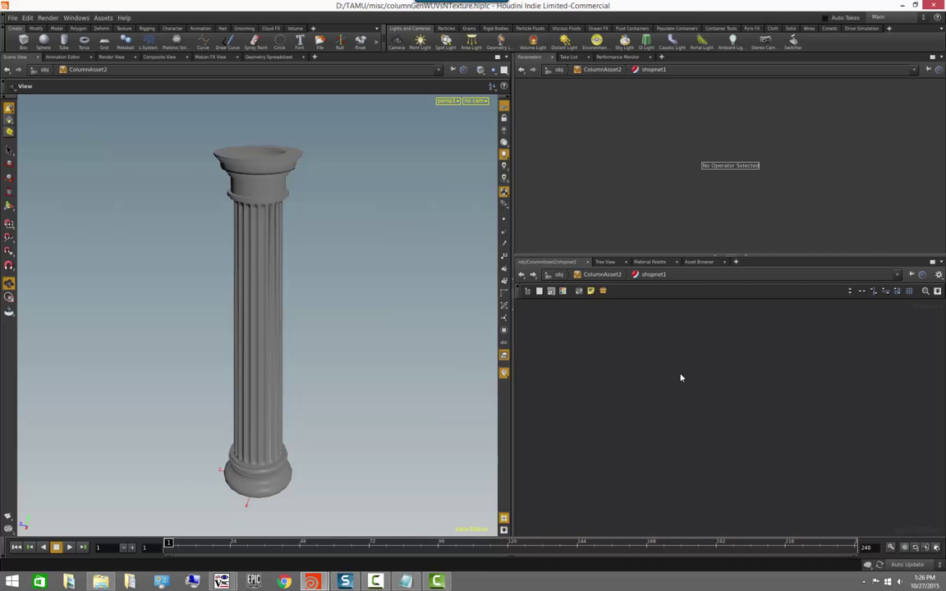
pyautogui.press('Tab')
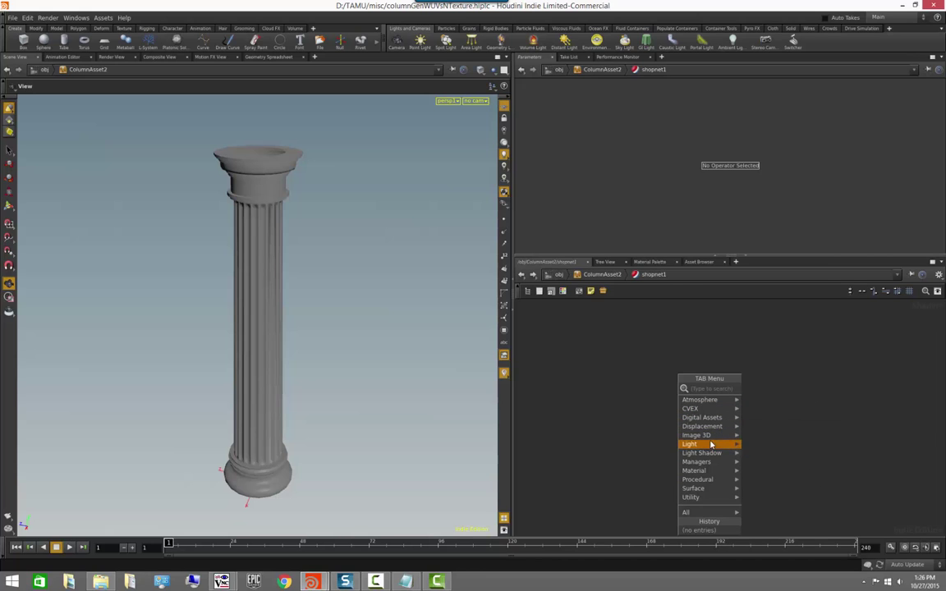
pyautogui.moveTo(711, 440)
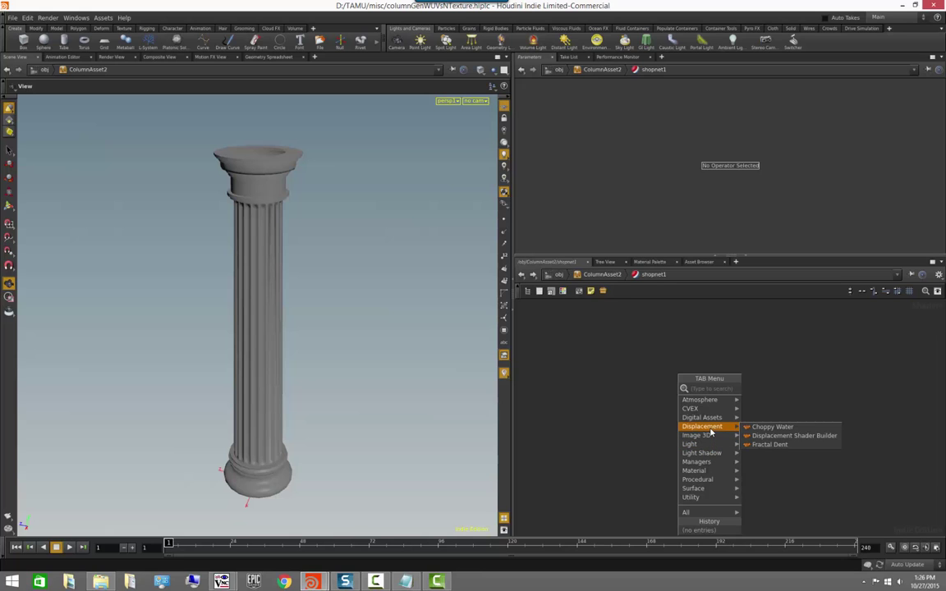
pyautogui.moveTo(706, 401)
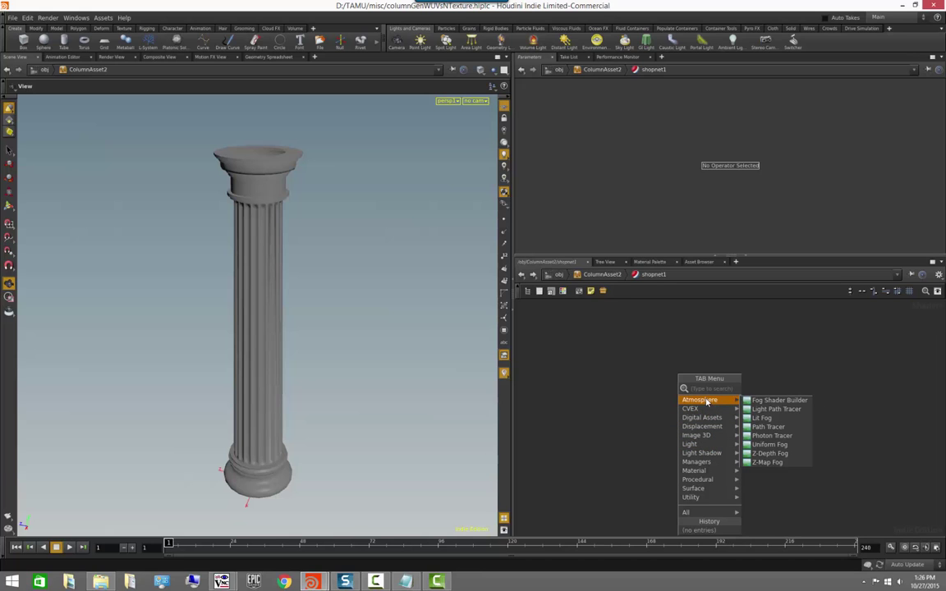
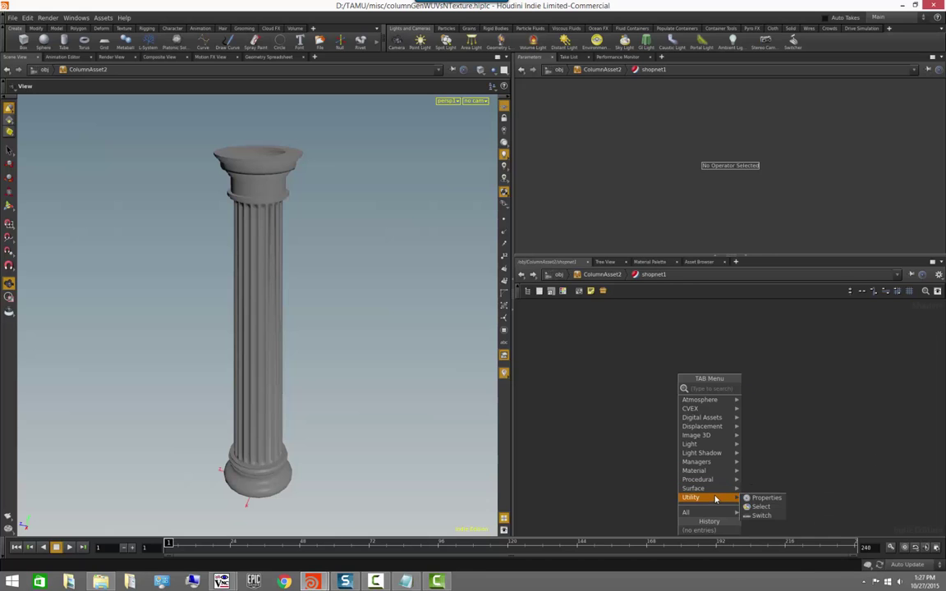
pyautogui.moveTo(712, 480)
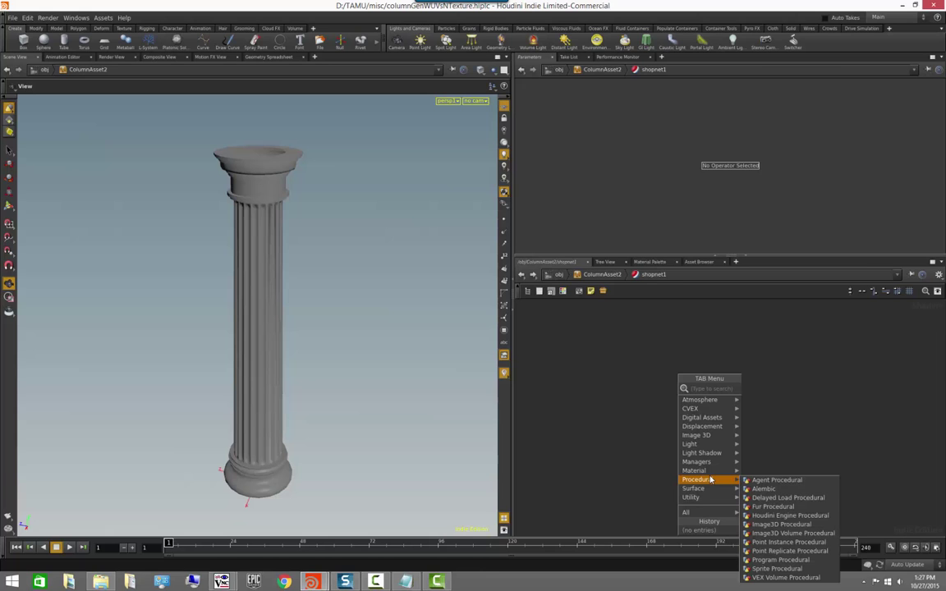
pyautogui.click(782, 424)
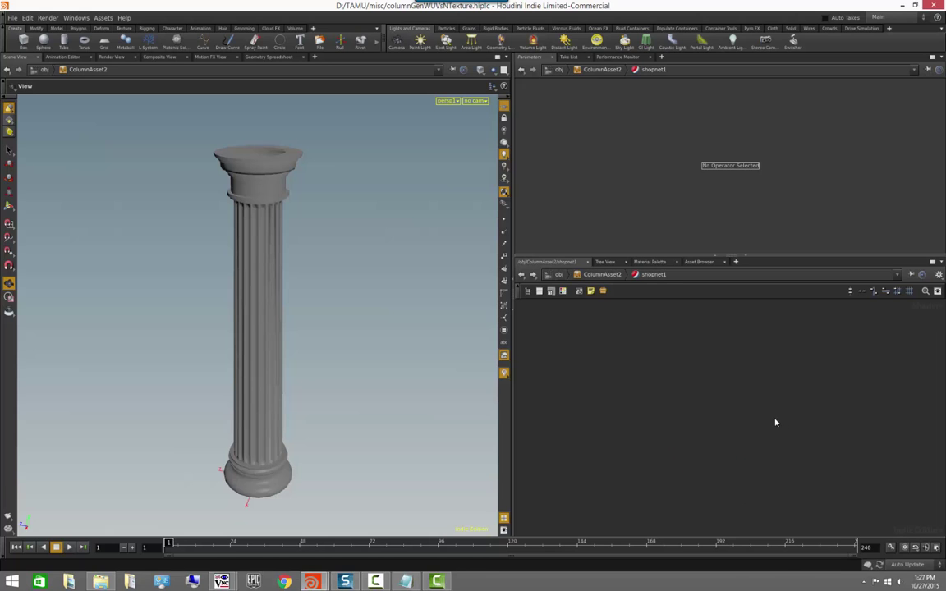
# - Add a Material Shader Builder node inside shopnet1
pyautogui.press('Tab')
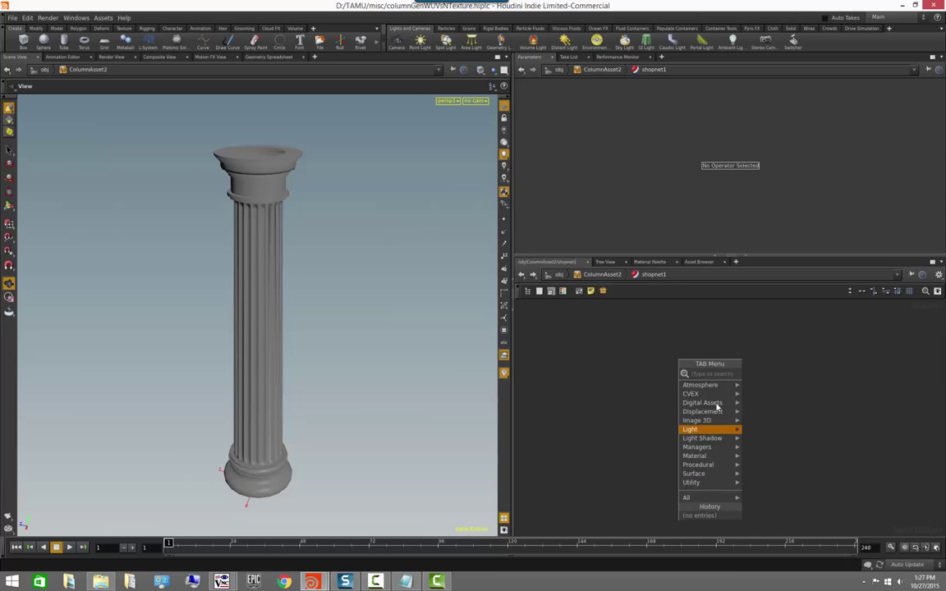
pyautogui.moveTo(716, 387)
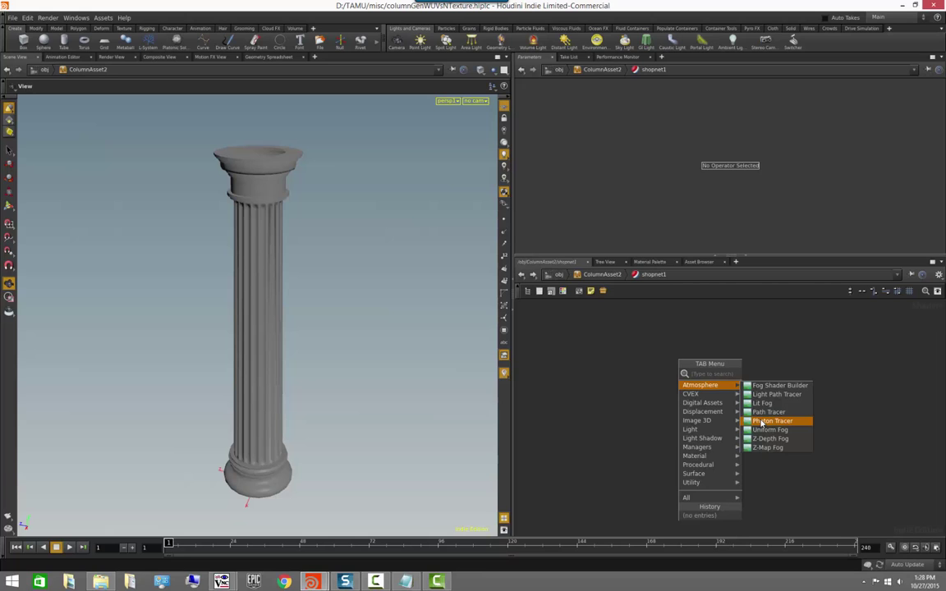
pyautogui.moveTo(698, 455)
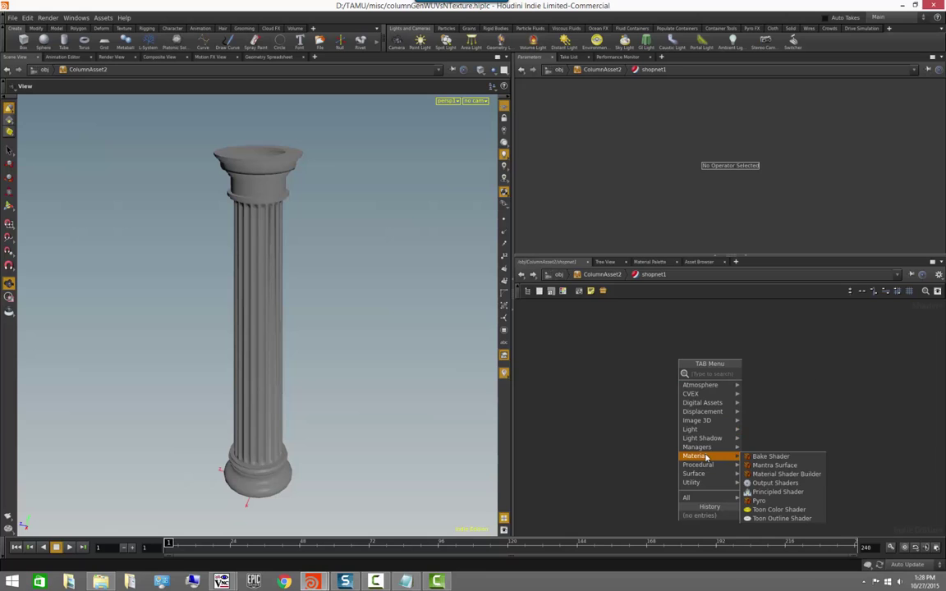
pyautogui.click(792, 474)
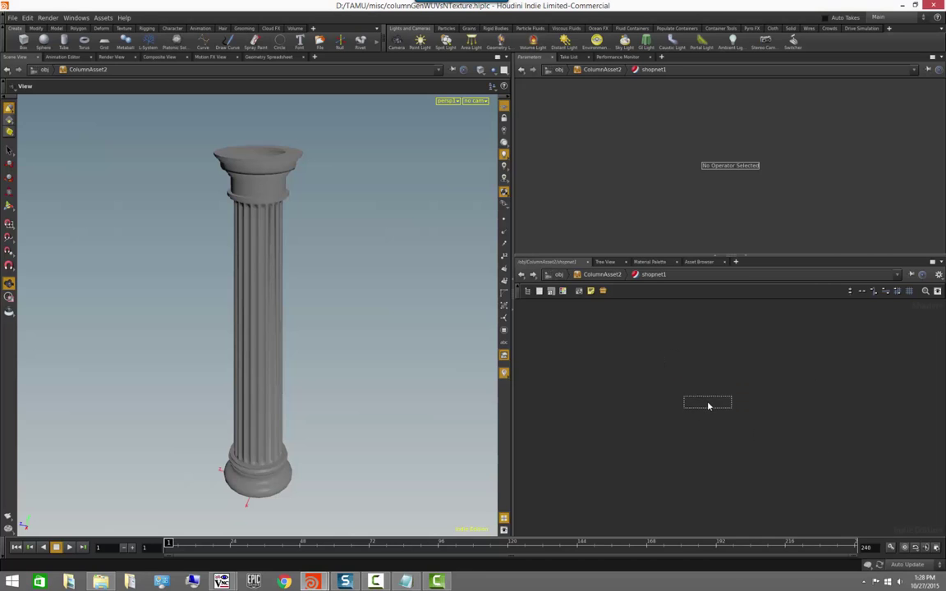
pyautogui.click(708, 405)
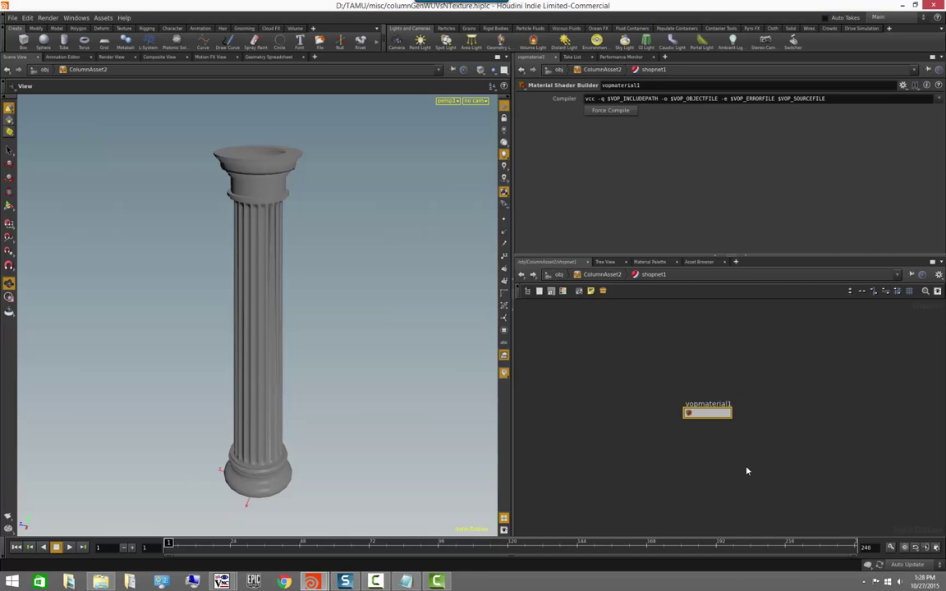
# - Look inside the Material Shader Builder node, return to shopnet1 and delete that node
pyautogui.doubleClick(710, 413)
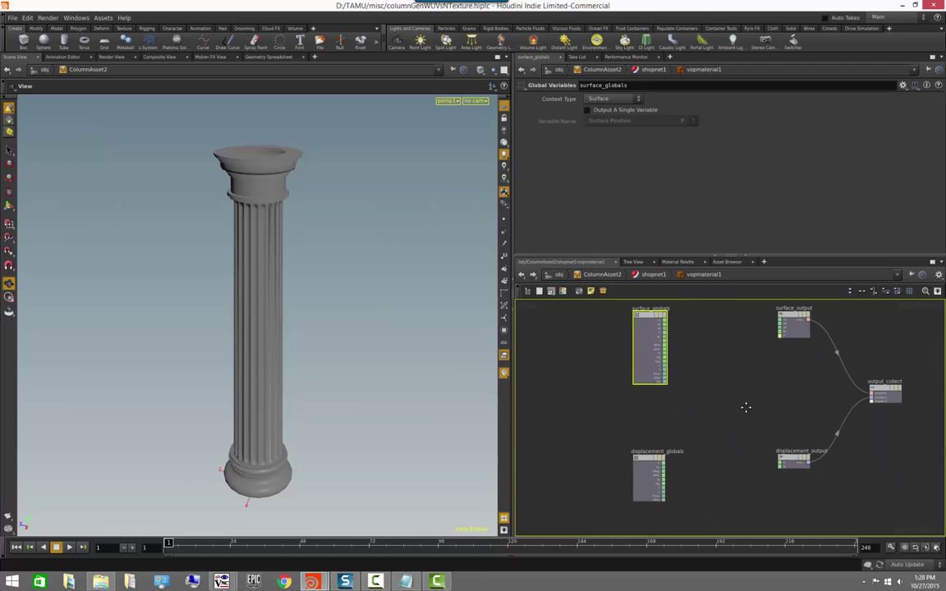
pyautogui.click(649, 274)
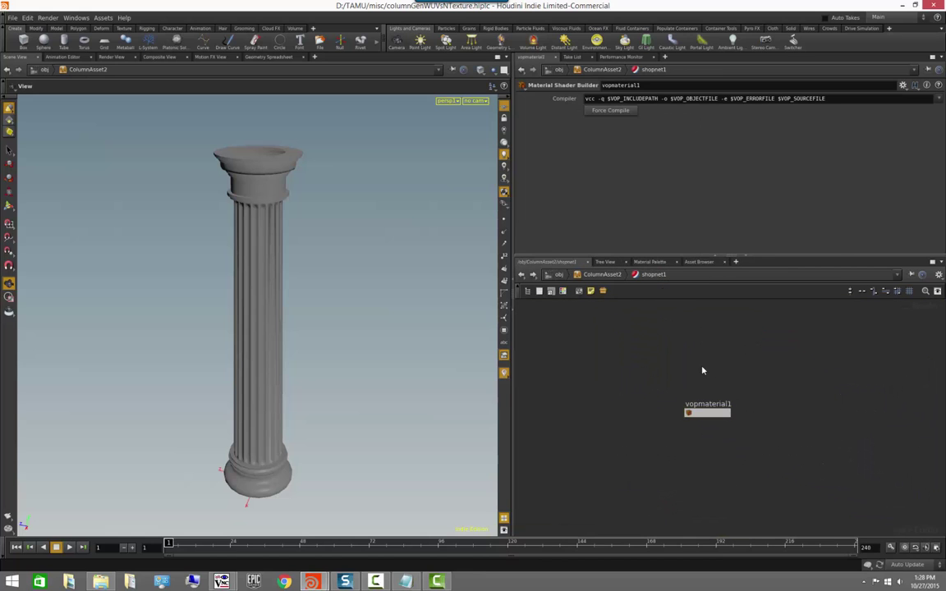
pyautogui.moveTo(702, 370); pyautogui.dragTo(752, 362, button='middle')
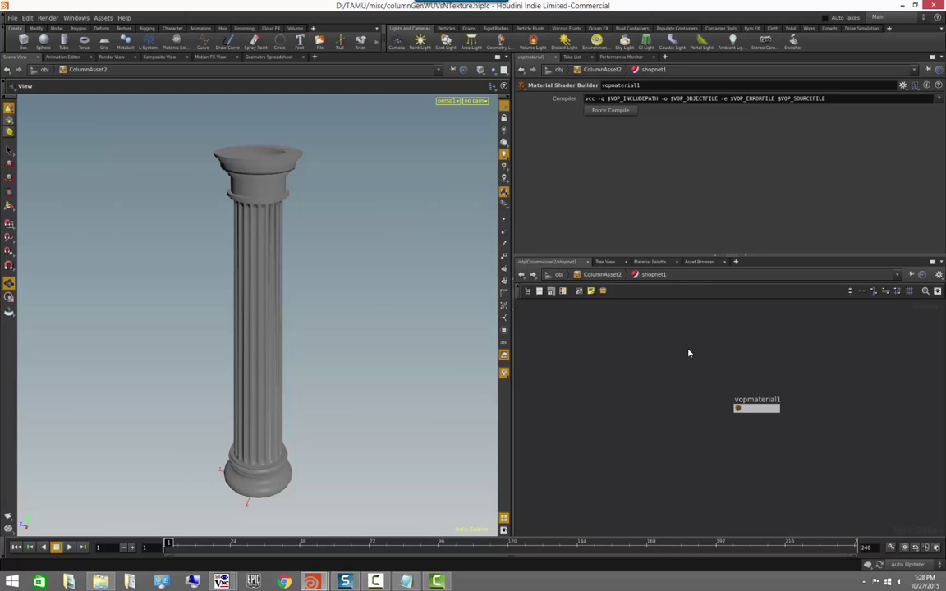
pyautogui.moveTo(688, 349); pyautogui.dragTo(850, 490)
pyautogui.press('Delete')
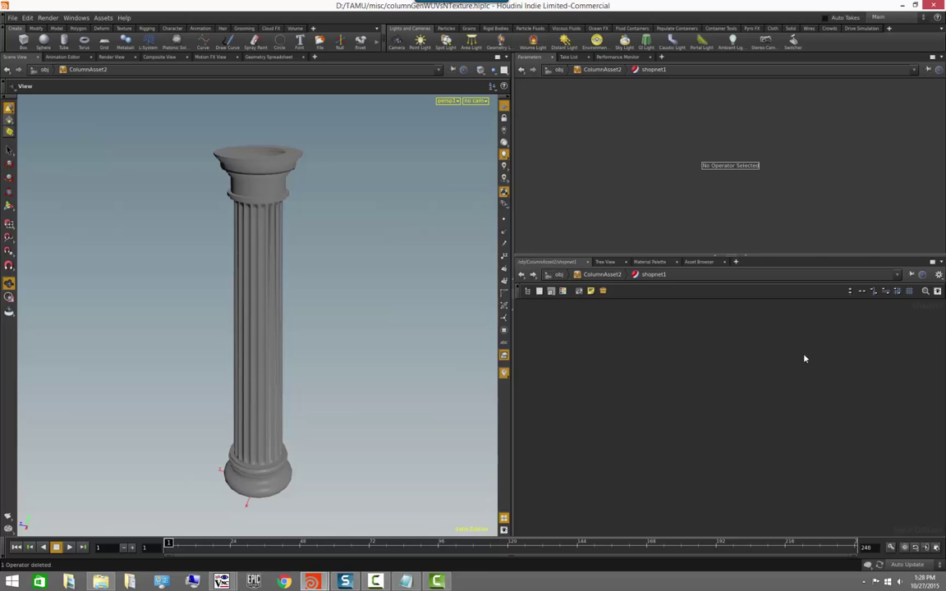
# - Show the list of addable nodes beside the shopnet1 network and collapse its Tools group, leaving the Galleries expanded
pyautogui.click(528, 292)
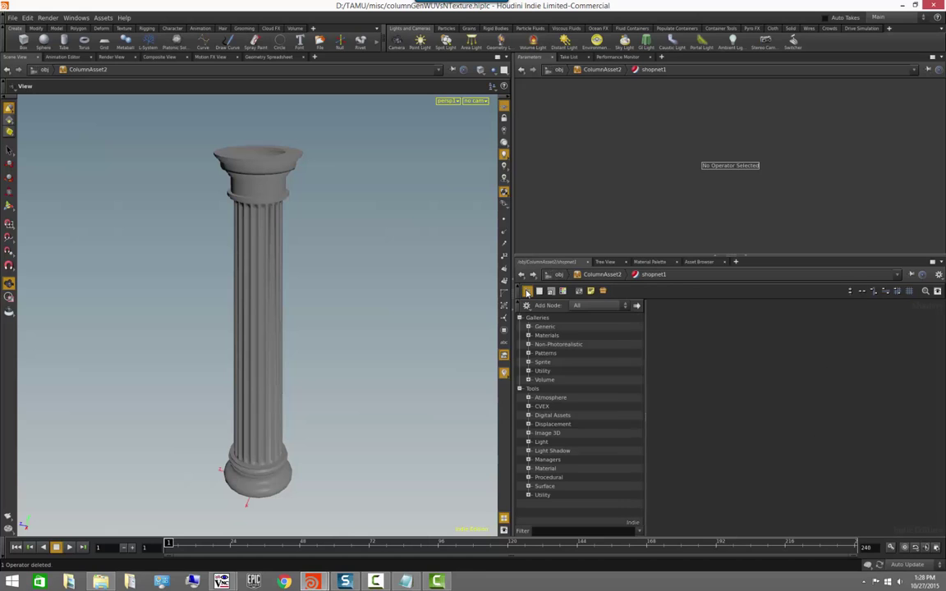
pyautogui.click(529, 406)
pyautogui.click(529, 407)
pyautogui.click(529, 406)
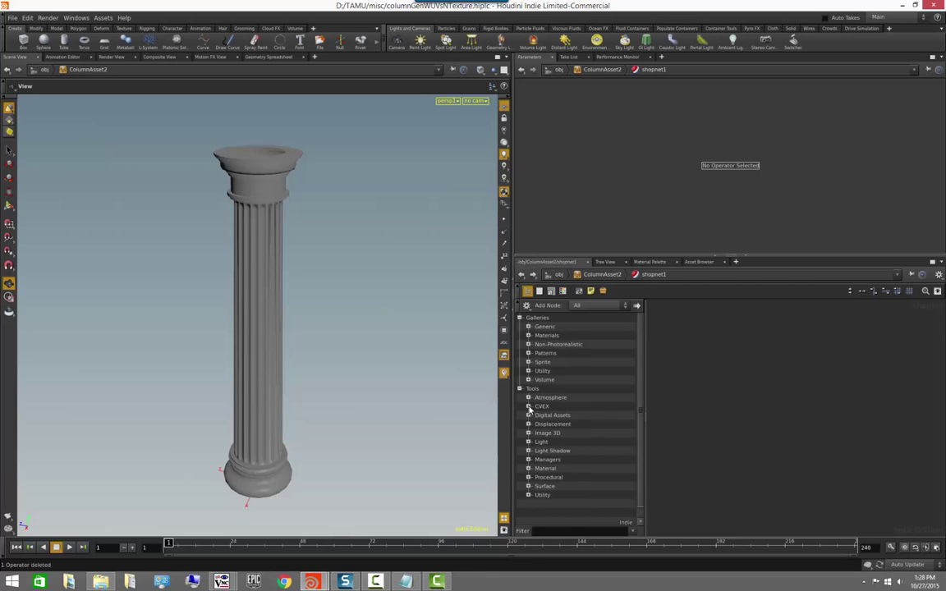
pyautogui.click(529, 407)
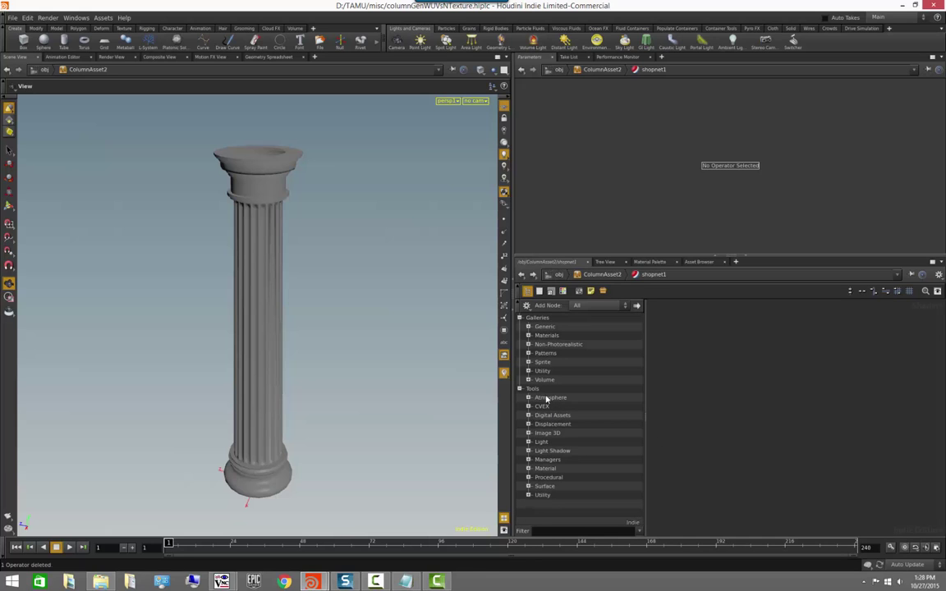
pyautogui.click(520, 388)
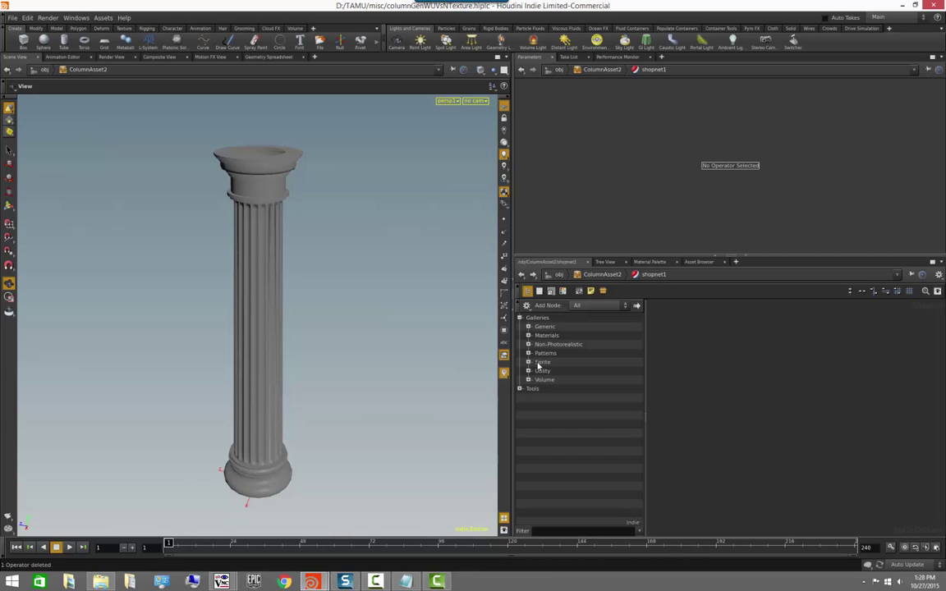
# - Browse the Generic gallery and the Character and Natural groups of the Materials gallery for ready-made shaders
pyautogui.click(529, 327)
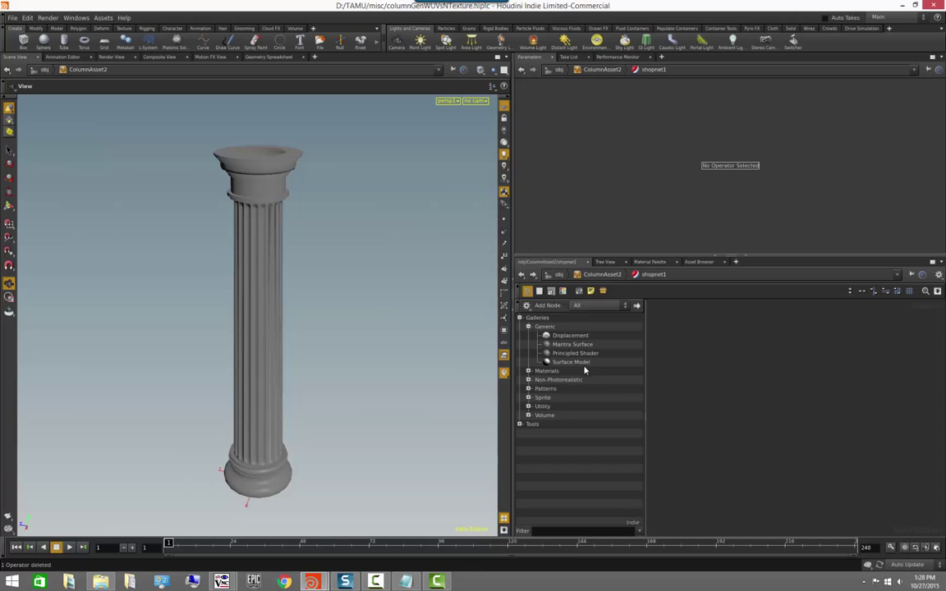
pyautogui.click(529, 327)
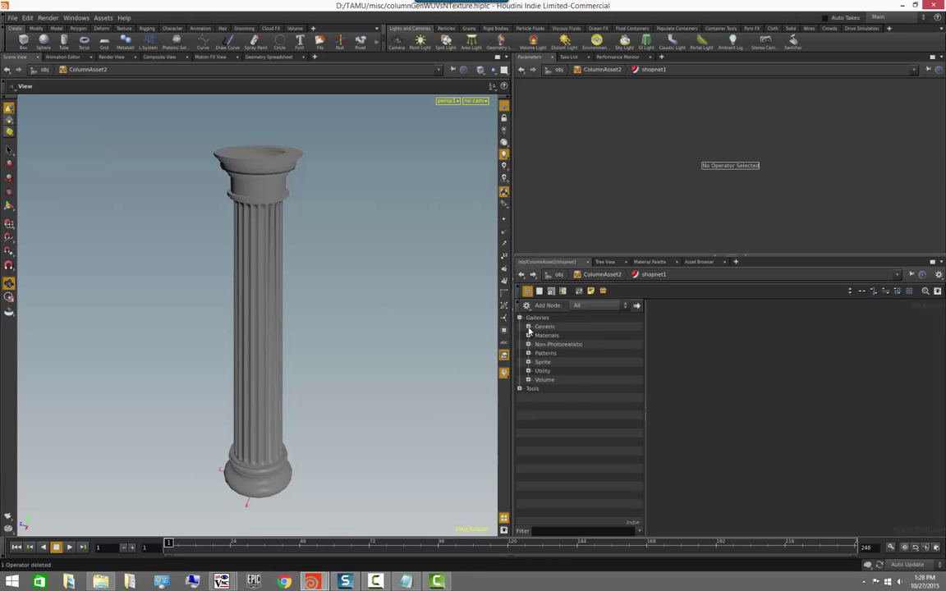
pyautogui.click(528, 335)
pyautogui.click(537, 344)
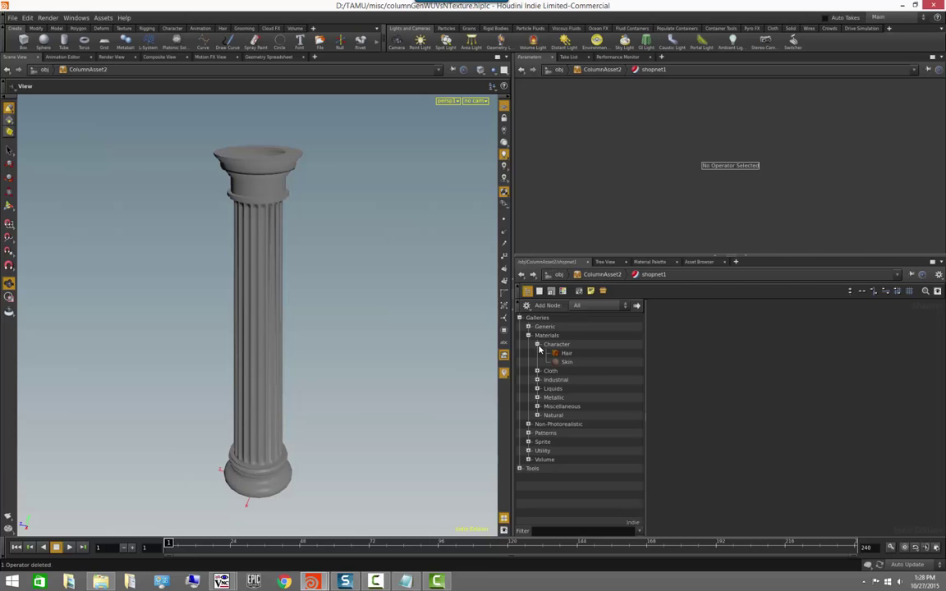
pyautogui.click(537, 344)
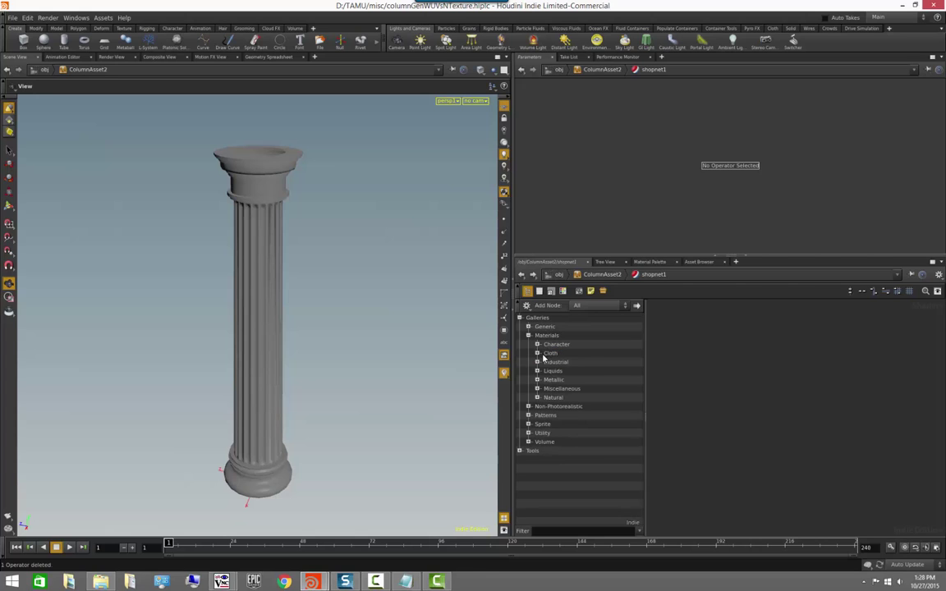
pyautogui.click(537, 398)
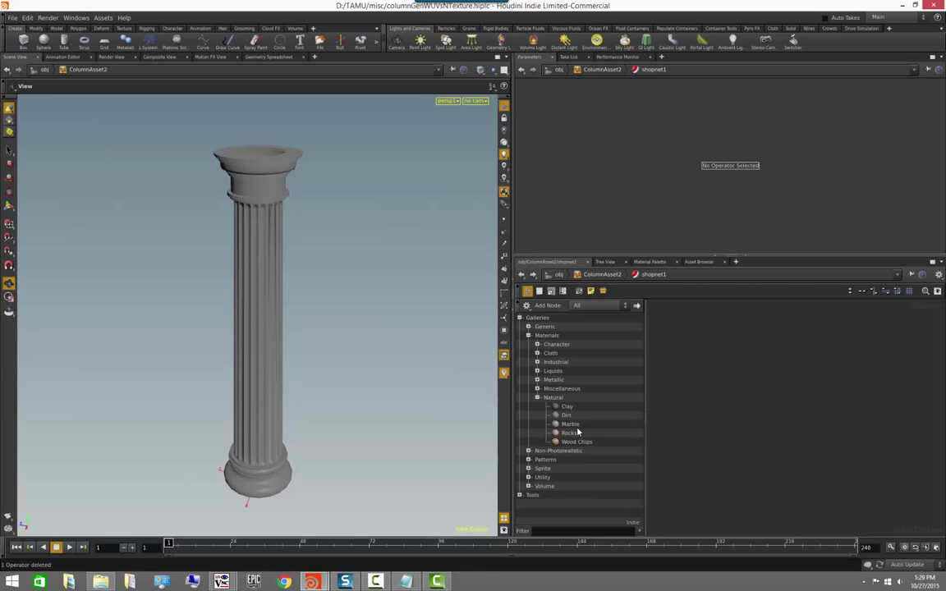
pyautogui.click(538, 397)
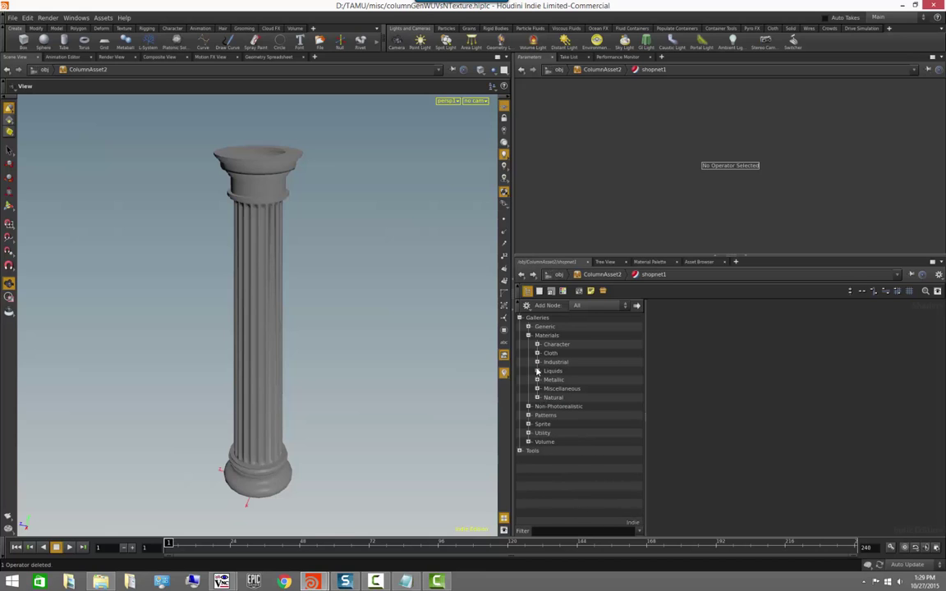
# - Add the Coated Metal Paint, Iron and Silver materials from the Metallic gallery to shopnet1, spaced apart from one another
pyautogui.click(536, 381)
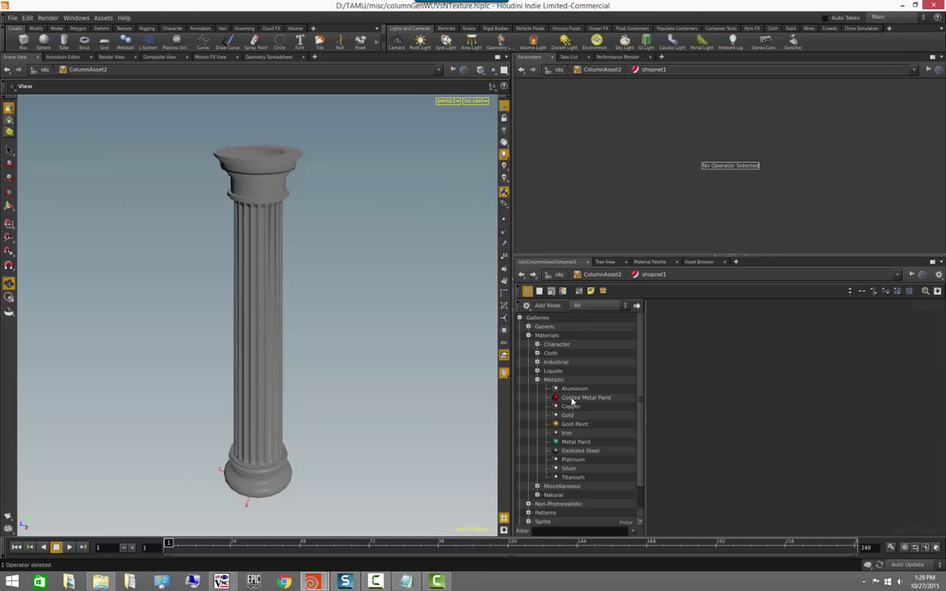
pyautogui.moveTo(566, 400); pyautogui.dragTo(749, 351)
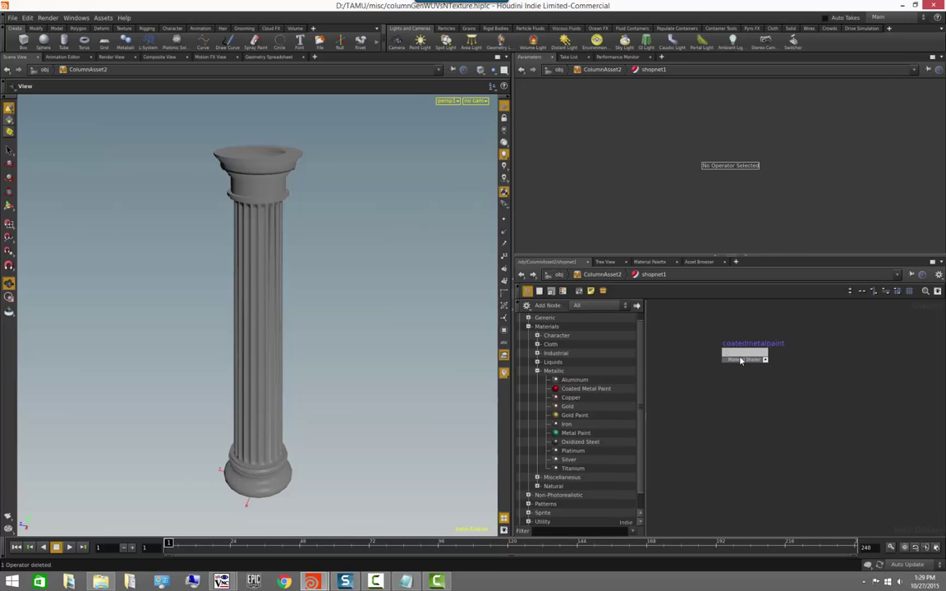
pyautogui.click(566, 424)
pyautogui.moveTo(782, 403); pyautogui.dragTo(780, 405)
pyautogui.moveTo(569, 461); pyautogui.dragTo(782, 450)
# - Try the coatedmetalpaint, iron and silver materials one after another on the column in the viewport
pyautogui.moveTo(736, 359); pyautogui.dragTo(243, 332)
pyautogui.moveTo(316, 347); pyautogui.dragTo(319, 349)
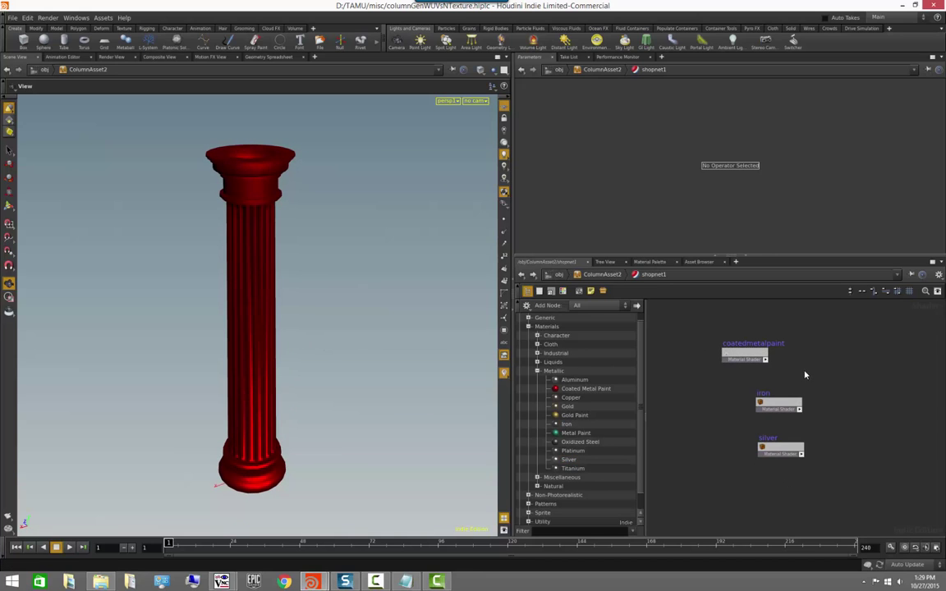
pyautogui.moveTo(770, 406); pyautogui.dragTo(235, 308)
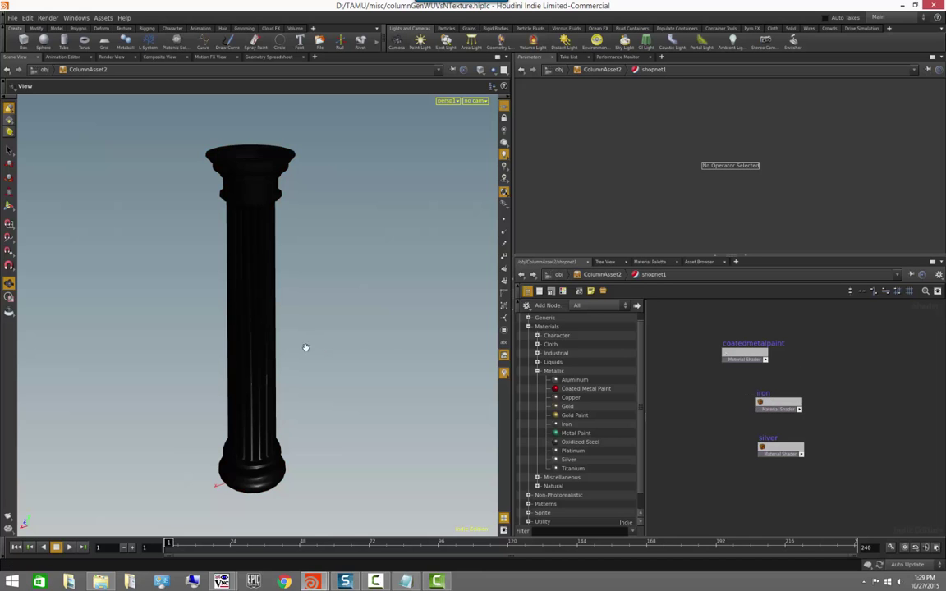
pyautogui.moveTo(782, 449); pyautogui.dragTo(241, 336)
pyautogui.moveTo(300, 320); pyautogui.dragTo(321, 329)
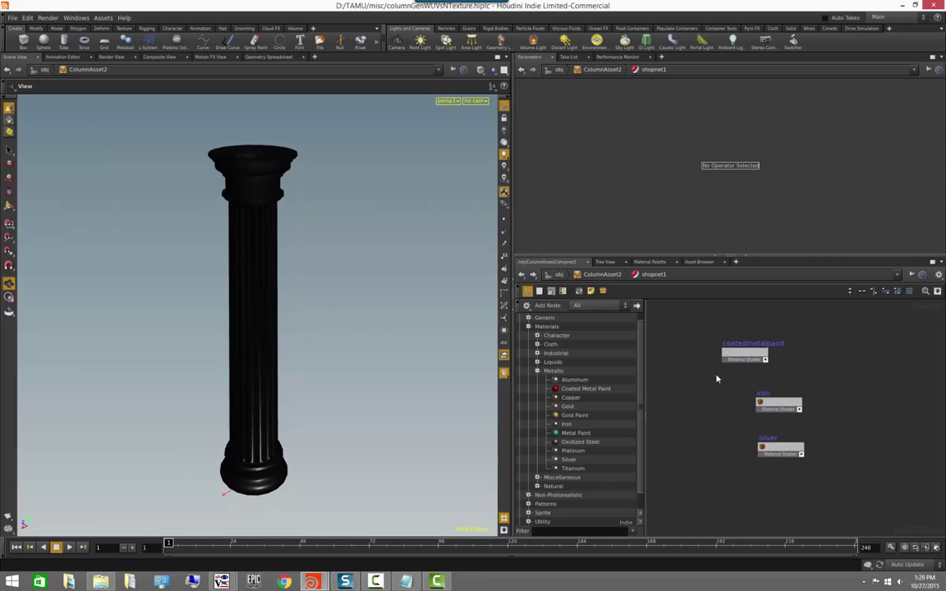
# - Assign the coatedmetalpaint material to the column and view it from another angle
pyautogui.moveTo(762, 356); pyautogui.dragTo(268, 337)
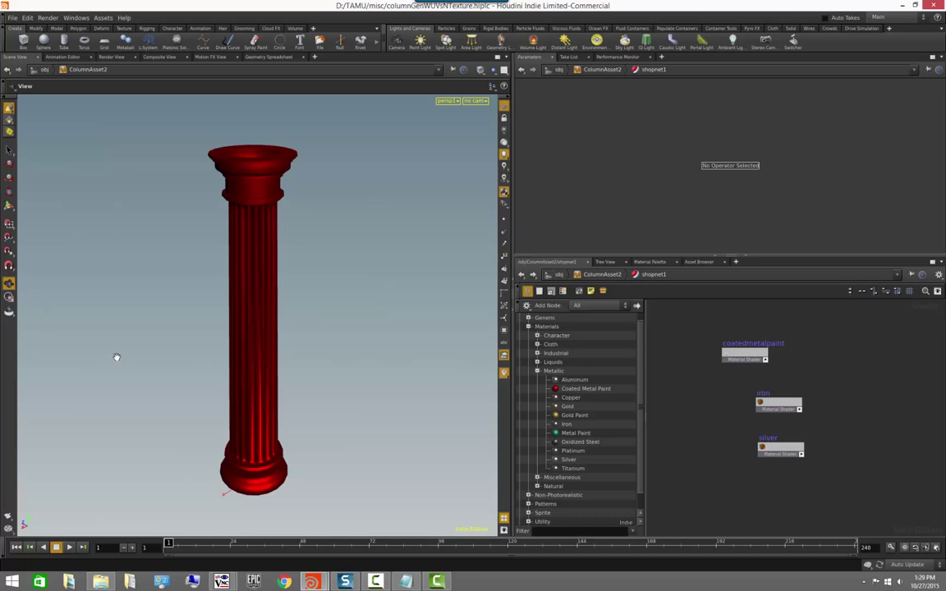
pyautogui.moveTo(413, 380); pyautogui.dragTo(245, 348)
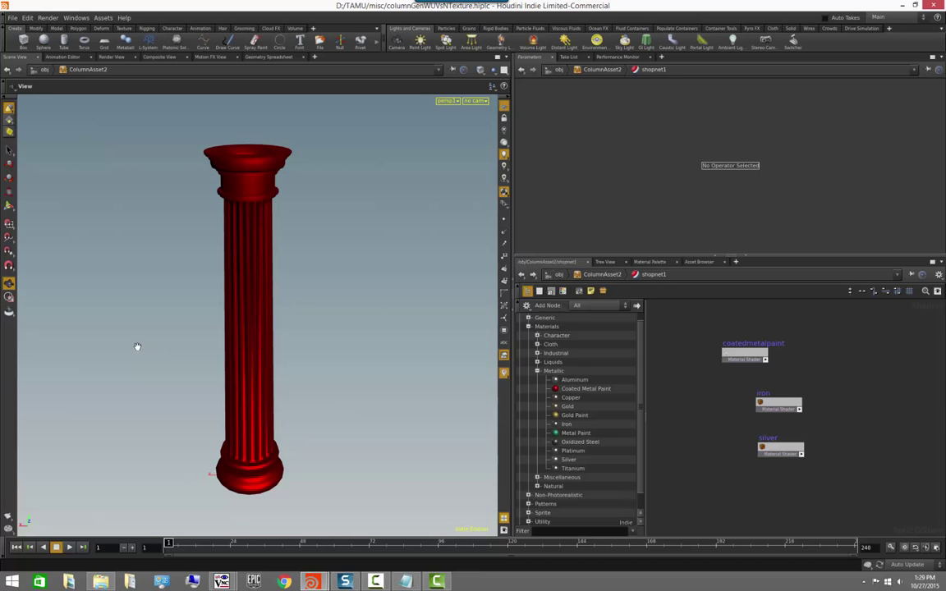
# - Preview the column in a render region drawn around its full height, examining it from a different angle and farther away
pyautogui.click(9, 299)
pyautogui.moveTo(129, 113); pyautogui.dragTo(392, 530)
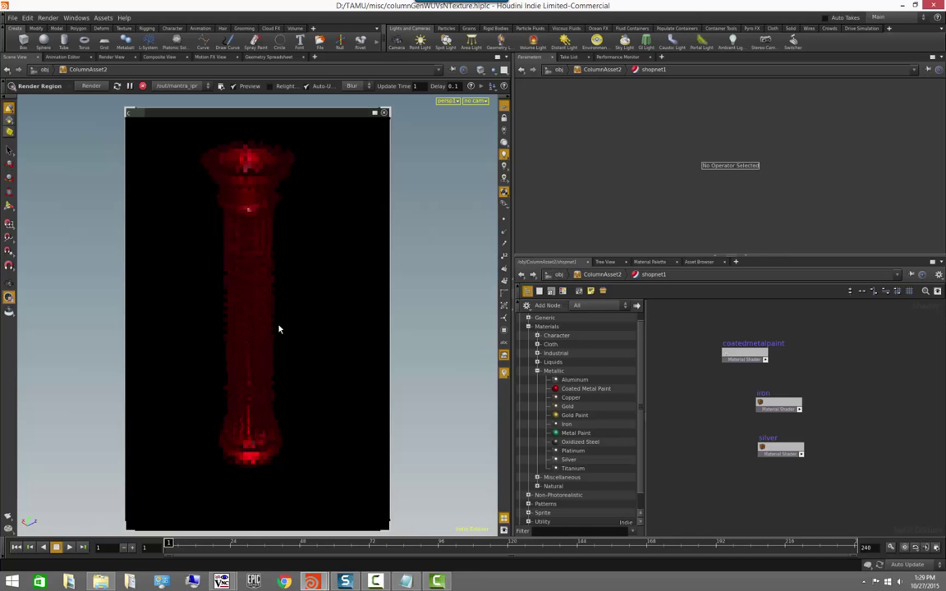
pyautogui.keyDown('alt'); pyautogui.moveTo(277, 328); pyautogui.dragTo(293, 330); pyautogui.keyUp('alt')
pyautogui.keyDown('alt'); pyautogui.moveTo(293, 330); pyautogui.dragTo(160, 330, button='right'); pyautogui.keyUp('alt')
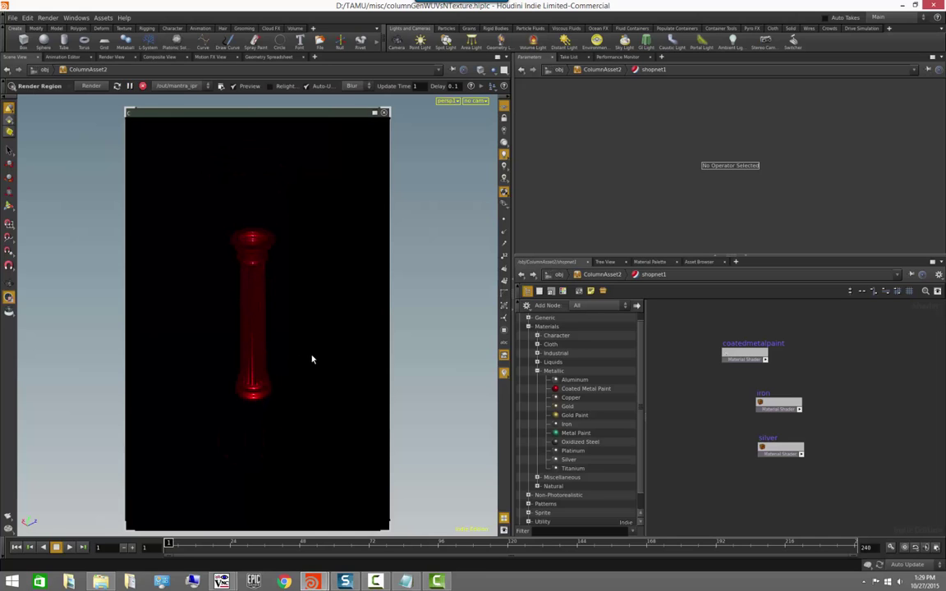
# - Blend the render region with the viewport and examine the red column closer and from another angle
pyautogui.rightClick(283, 224)
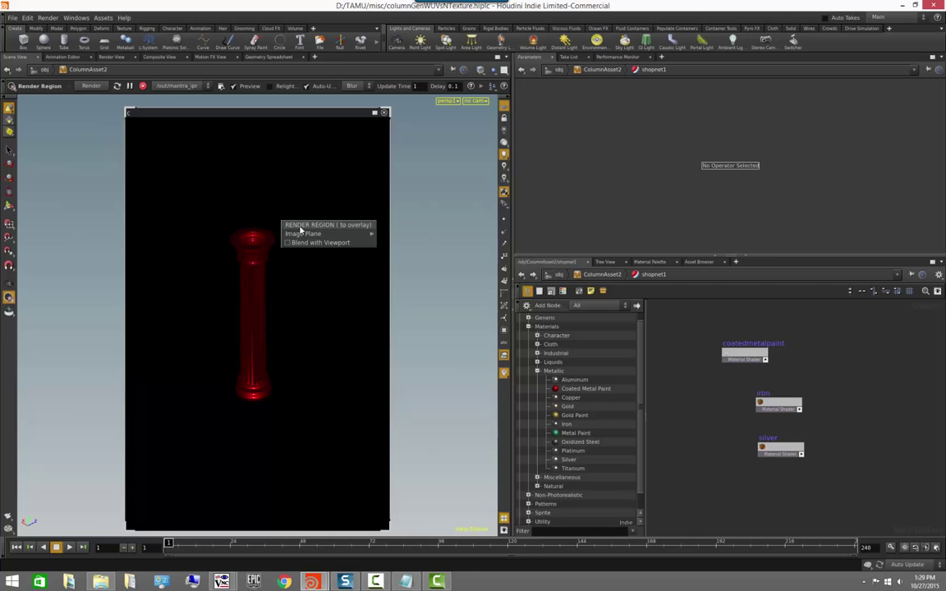
pyautogui.click(308, 243)
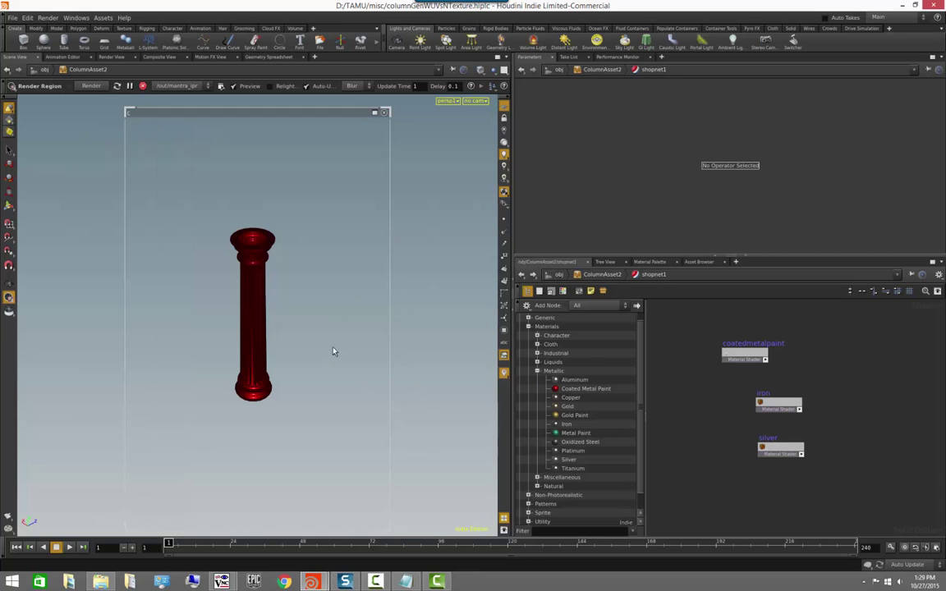
pyautogui.keyDown('alt'); pyautogui.moveTo(237, 323); pyautogui.dragTo(366, 344, button='right'); pyautogui.keyUp('alt')
pyautogui.keyDown('alt'); pyautogui.moveTo(365, 344); pyautogui.dragTo(338, 371); pyautogui.keyUp('alt')
pyautogui.press('Escape')
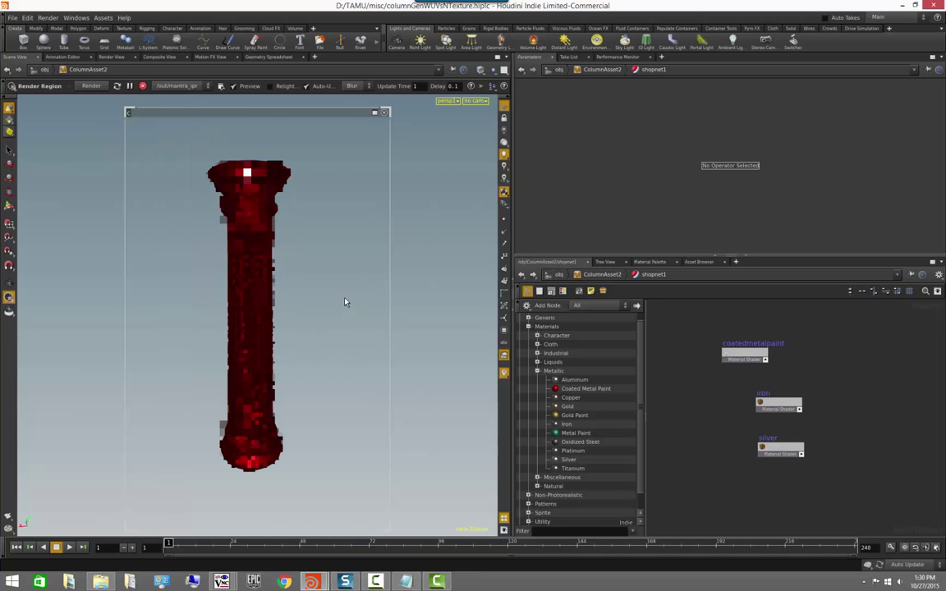
# - Expand the render region to the whole viewport, close it, and view the column from a different angle
pyautogui.click(375, 112)
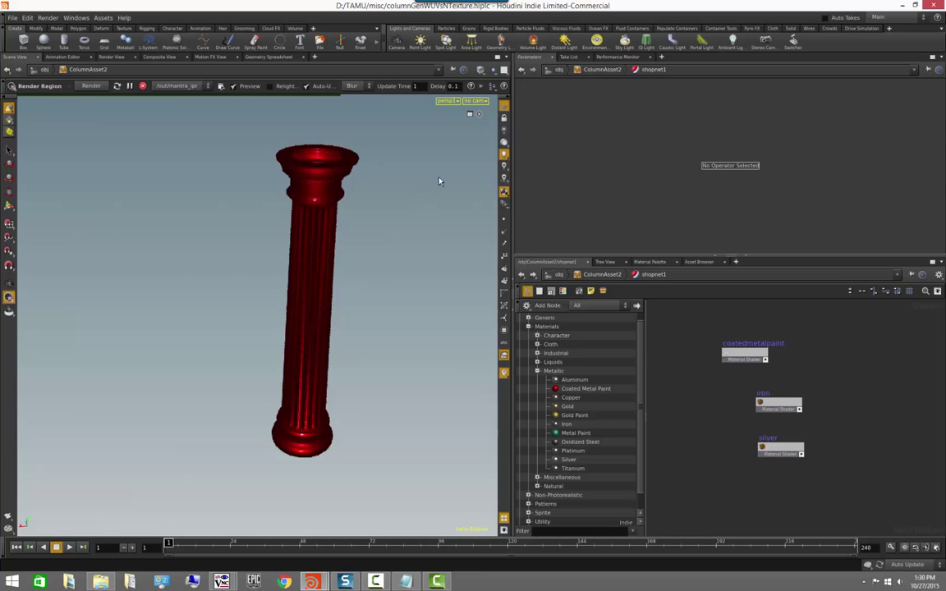
pyautogui.click(480, 116)
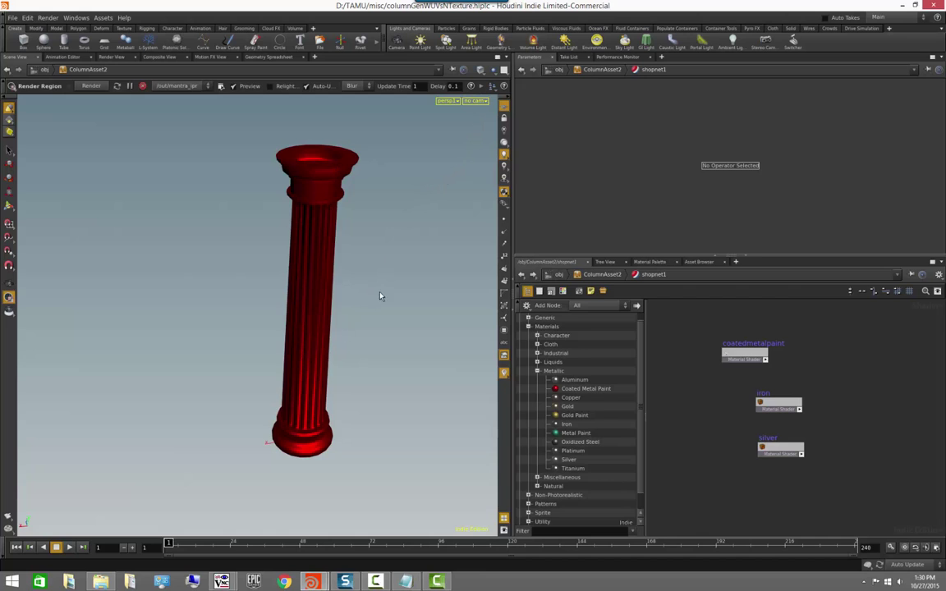
pyautogui.moveTo(381, 293); pyautogui.dragTo(297, 309)
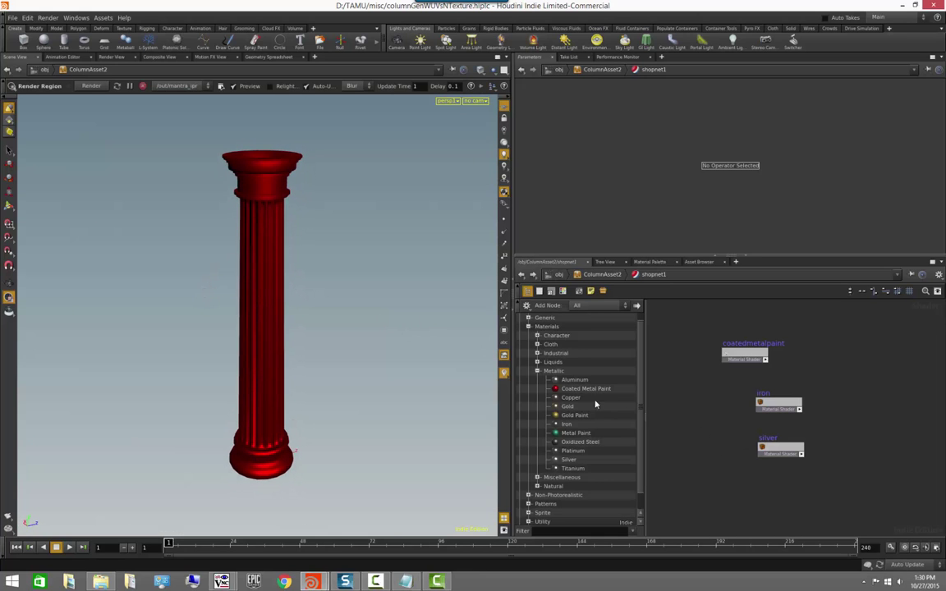
# - Add the Marble material from the Natural gallery to shopnet1 and assign it to the column
pyautogui.click(537, 371)
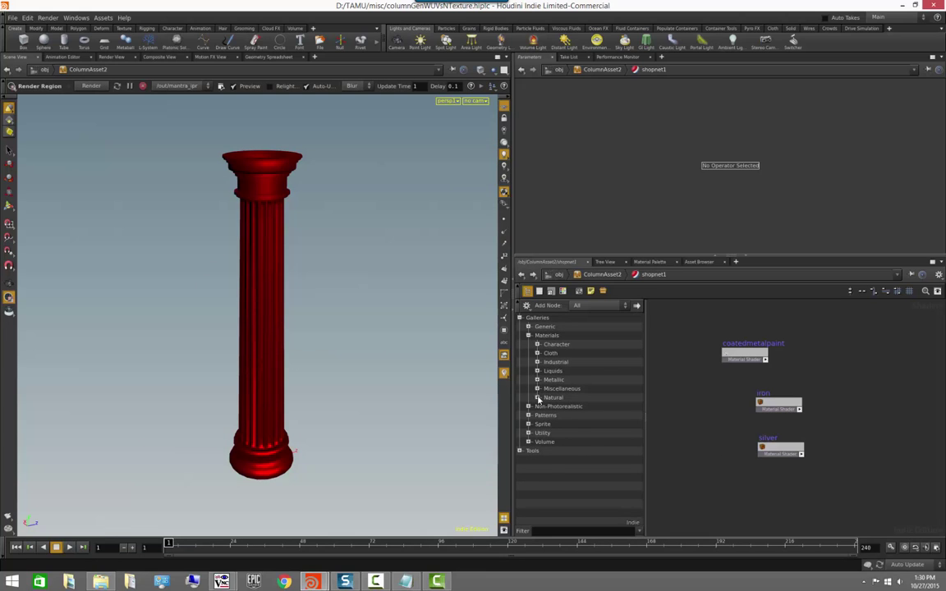
pyautogui.click(537, 397)
pyautogui.moveTo(570, 428); pyautogui.dragTo(715, 465)
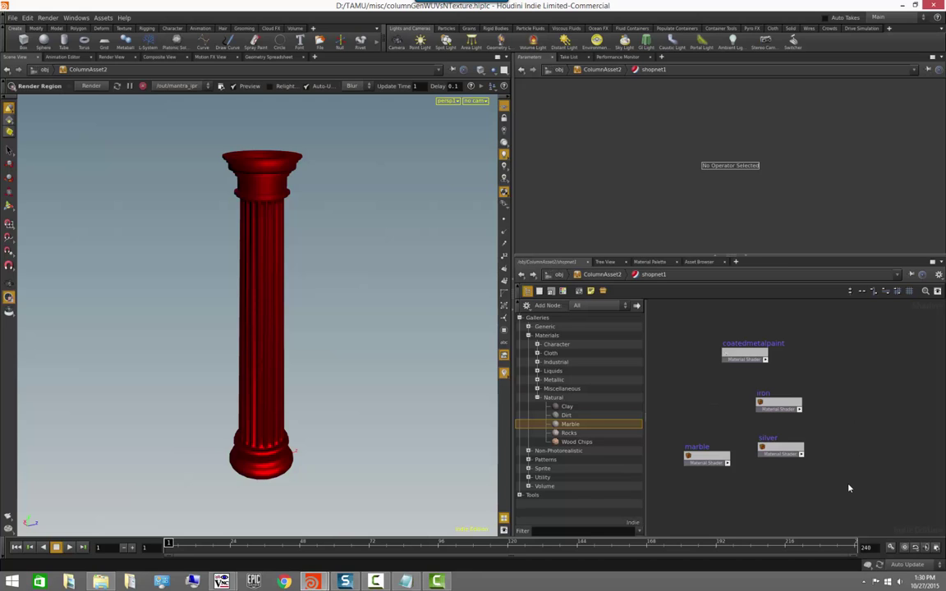
pyautogui.moveTo(704, 455); pyautogui.dragTo(248, 299)
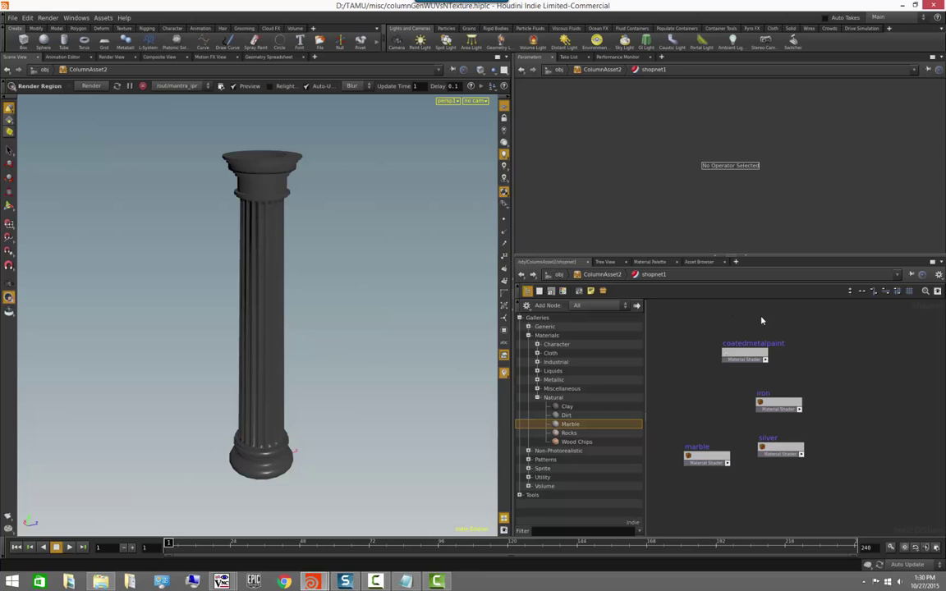
# - Delete the coatedmetalpaint, iron and silver materials from shopnet1 and move the marble node up into the cleared space
pyautogui.moveTo(761, 321); pyautogui.dragTo(855, 493)
pyautogui.press('Delete')
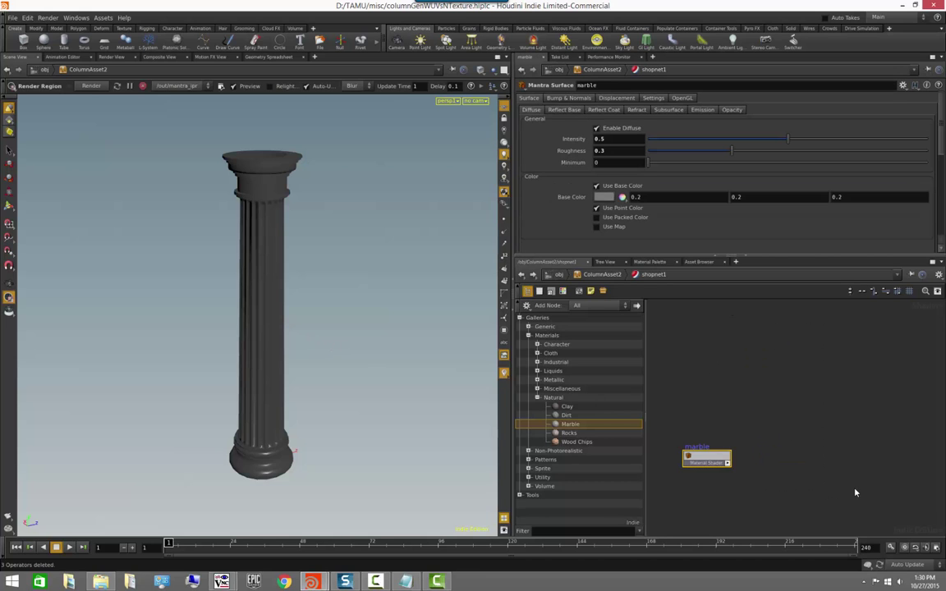
pyautogui.moveTo(706, 459); pyautogui.dragTo(722, 389)
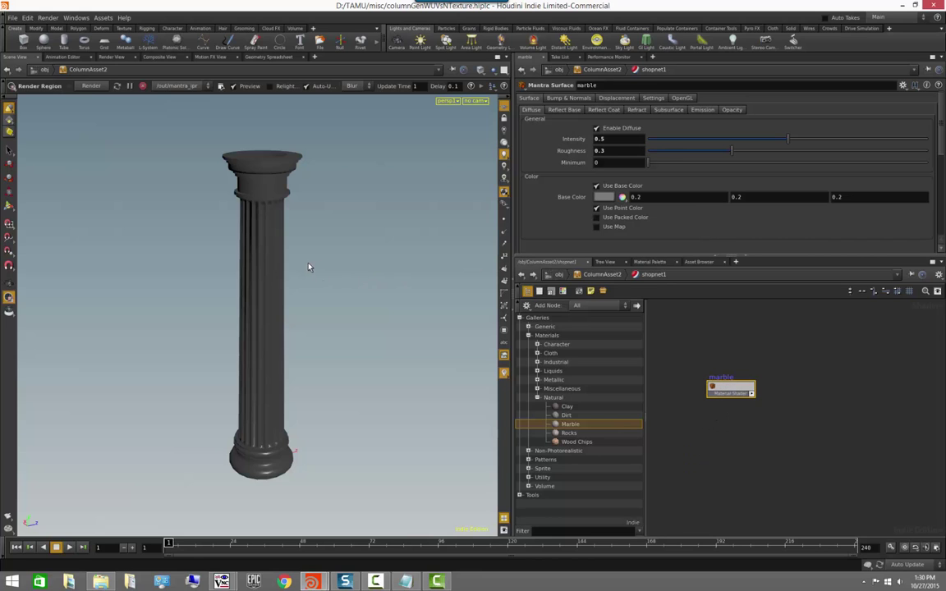
pyautogui.keyDown('alt'); pyautogui.scroll(1, 365, 331); pyautogui.keyUp('alt')
pyautogui.keyDown('alt'); pyautogui.moveTo(348, 287); pyautogui.dragTo(338, 343); pyautogui.keyUp('alt')
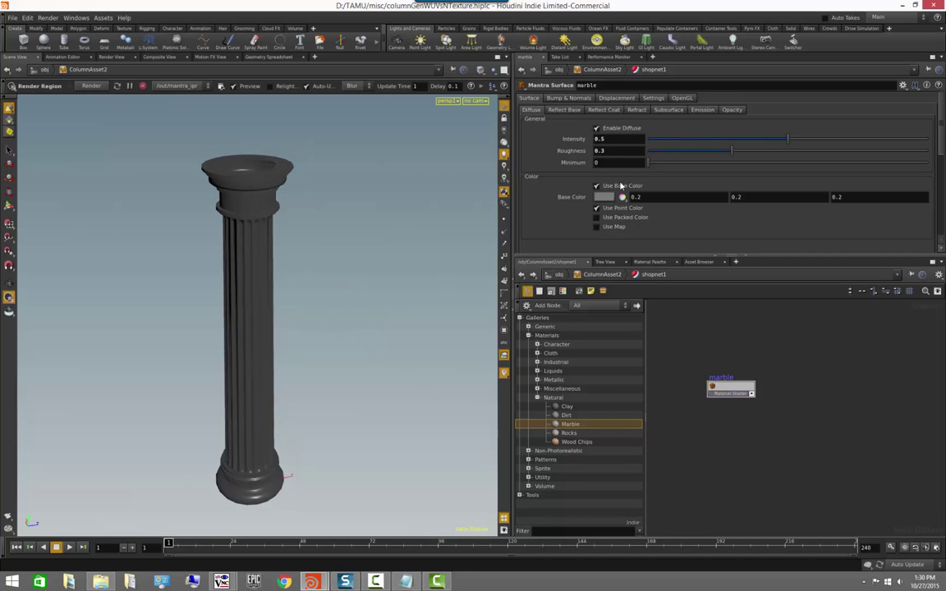
# - Lighten the marble's diffuse base color to a neutral grey of 0.646
pyautogui.moveTo(781, 144); pyautogui.dragTo(771, 191)
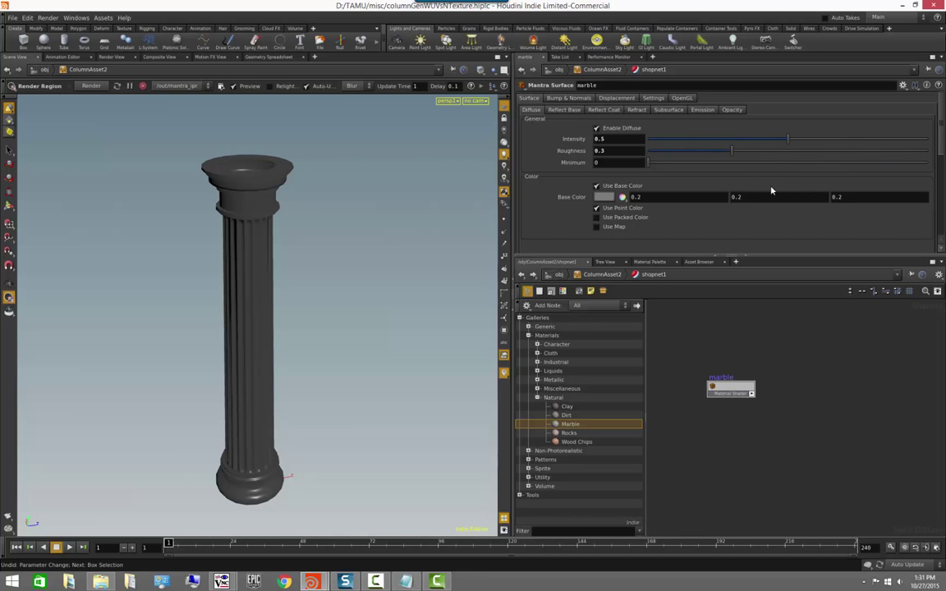
pyautogui.click(604, 197)
pyautogui.click(698, 237)
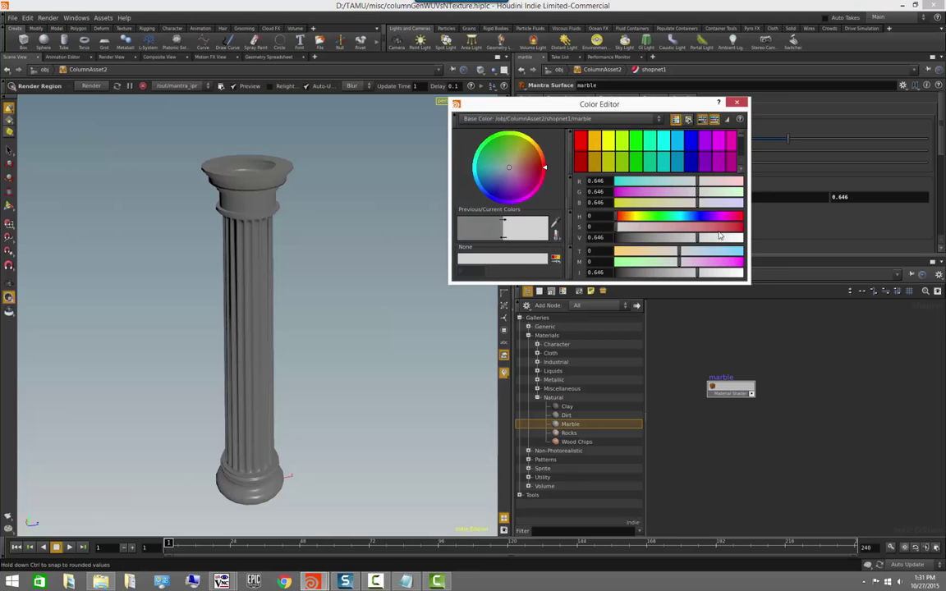
pyautogui.click(738, 102)
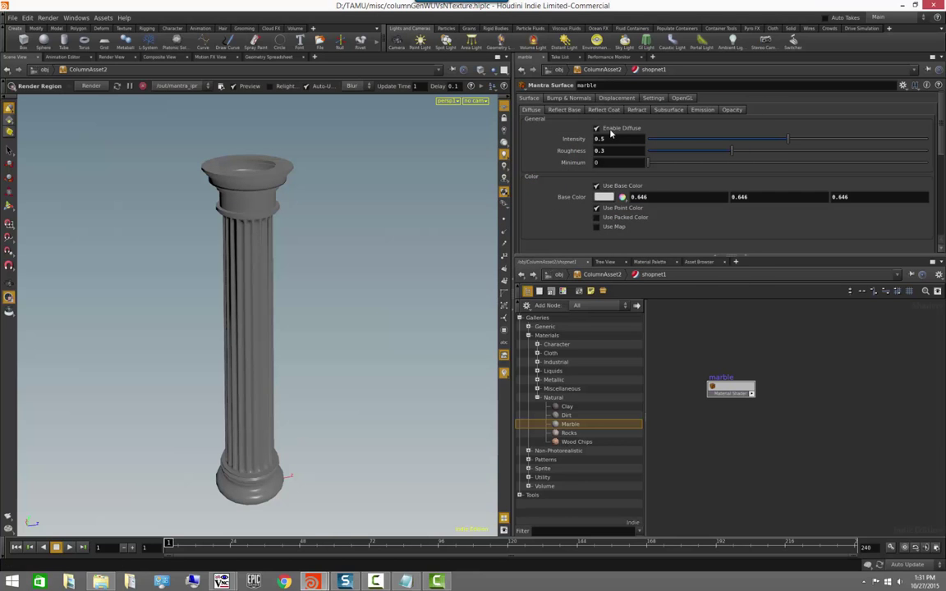
# - Set the marble's base reflection intensity to 0.397
pyautogui.click(565, 109)
pyautogui.scroll(-1, 713, 157)
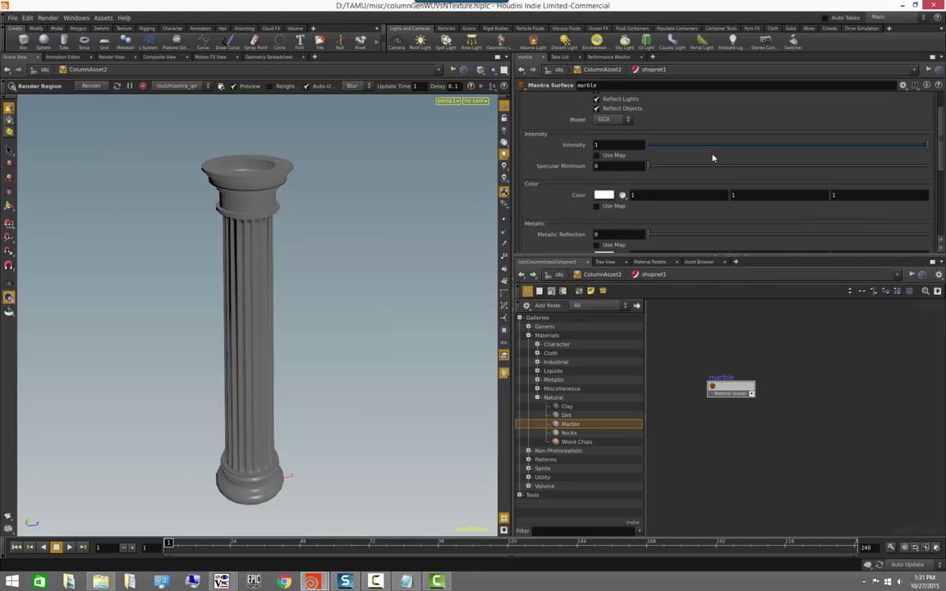
pyautogui.scroll(1, 713, 158)
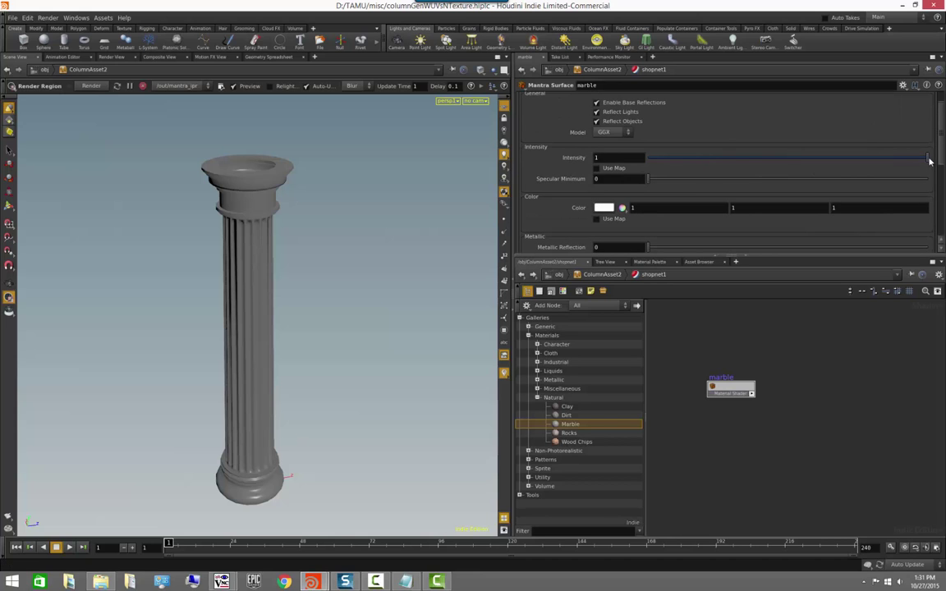
pyautogui.moveTo(930, 161); pyautogui.dragTo(758, 165)
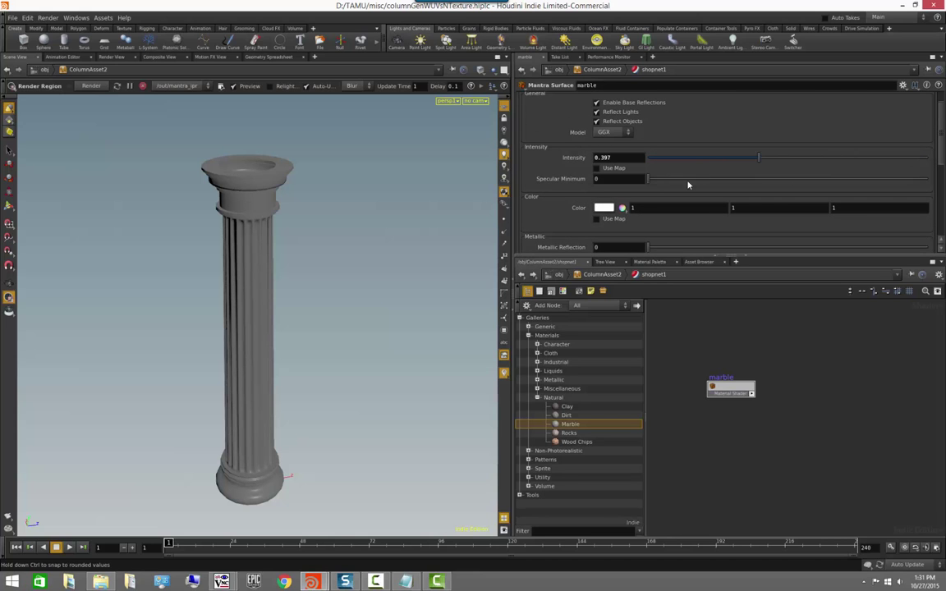
# - Try different base reflection roughness amounts on the marble material
pyautogui.scroll(-4, 686, 188)
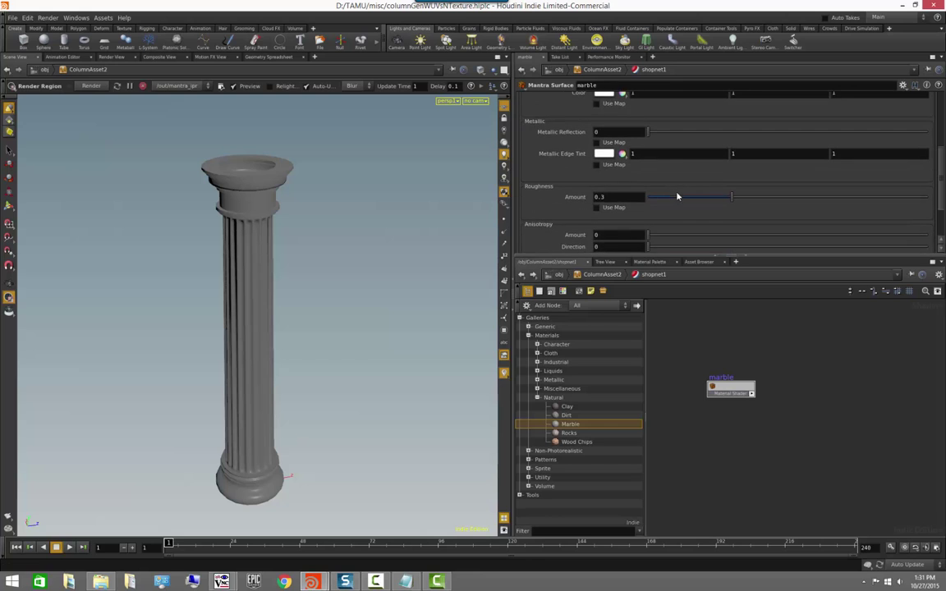
pyautogui.moveTo(729, 197)
pyautogui.mouseDown()
pyautogui.moveTo(776, 203)
pyautogui.moveTo(724, 204)
pyautogui.mouseUp()
pyautogui.moveTo(801, 202); pyautogui.dragTo(764, 204)
pyautogui.scroll(3, 716, 213)
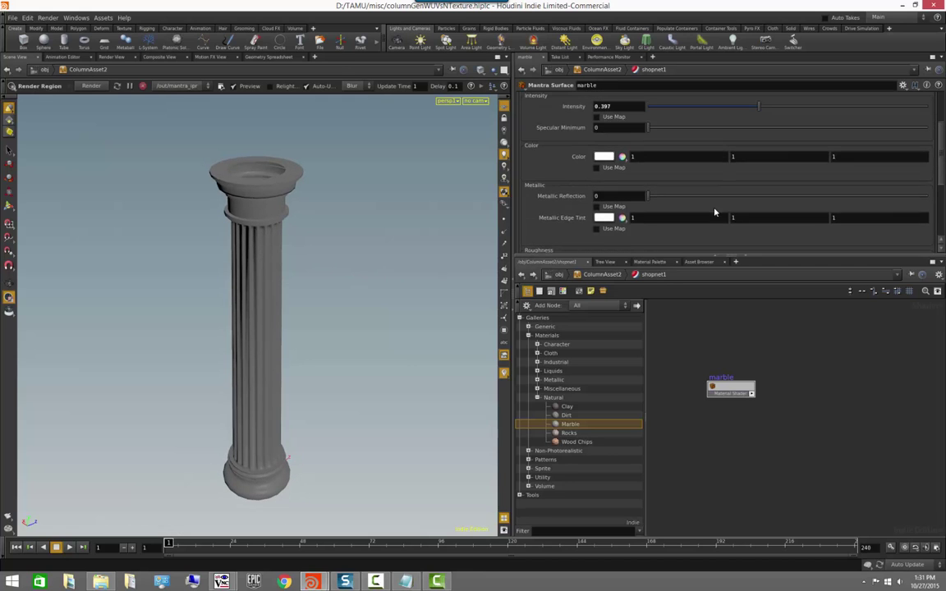
# - Set the marble's base reflection intensity to 0.861 and check the column from a lower angle
pyautogui.moveTo(752, 123); pyautogui.dragTo(889, 128)
pyautogui.keyDown('alt'); pyautogui.moveTo(359, 328); pyautogui.dragTo(428, 277); pyautogui.keyUp('alt')
pyautogui.scroll(1, 634, 187)
pyautogui.scroll(2, 634, 187)
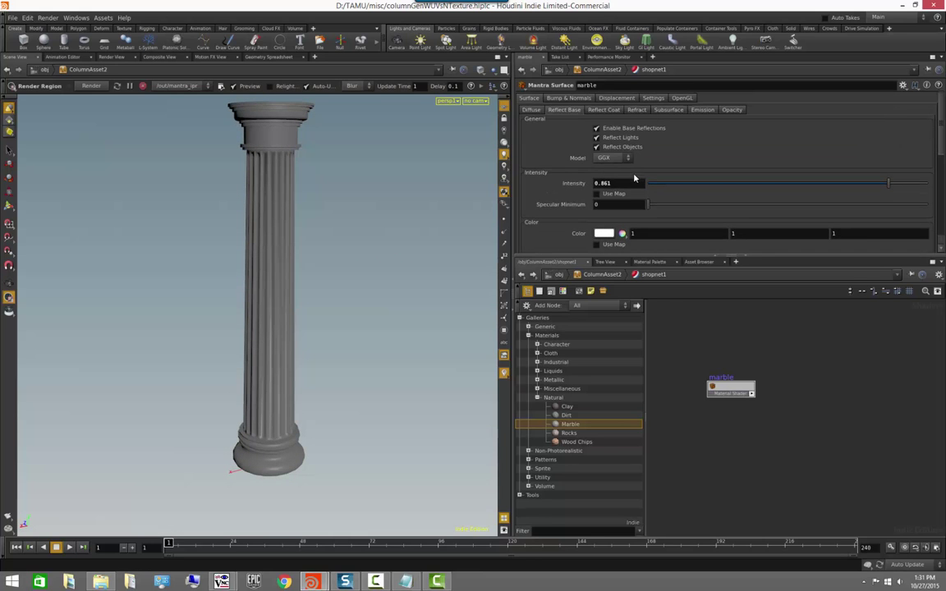
# - Examine the marble's reflection models and its subsurface, coat, diffuse, bump, displacement and OpenGL settings, and view the column from other angles
pyautogui.click(622, 159)
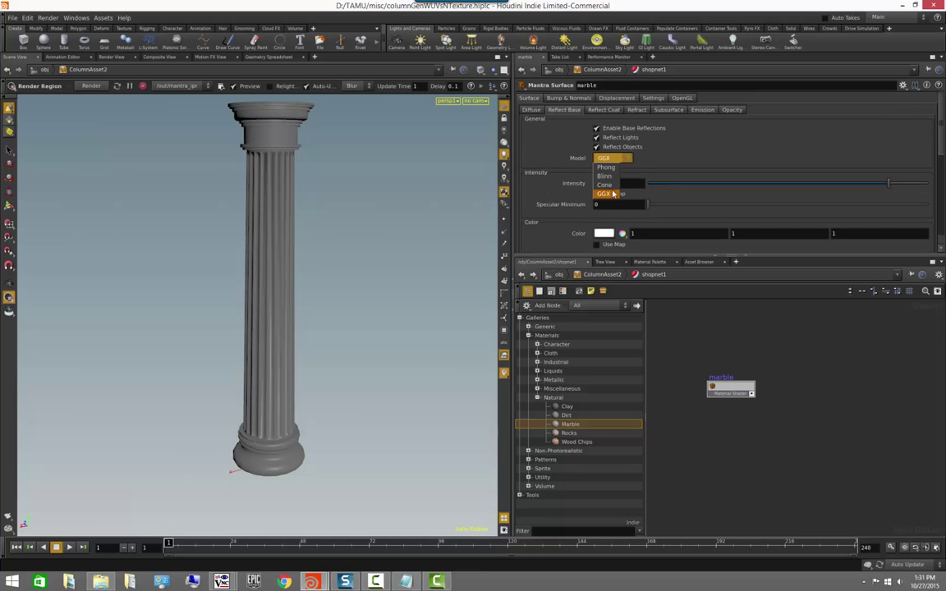
pyautogui.click(686, 159)
pyautogui.moveTo(478, 177); pyautogui.dragTo(437, 211)
pyautogui.press('space')
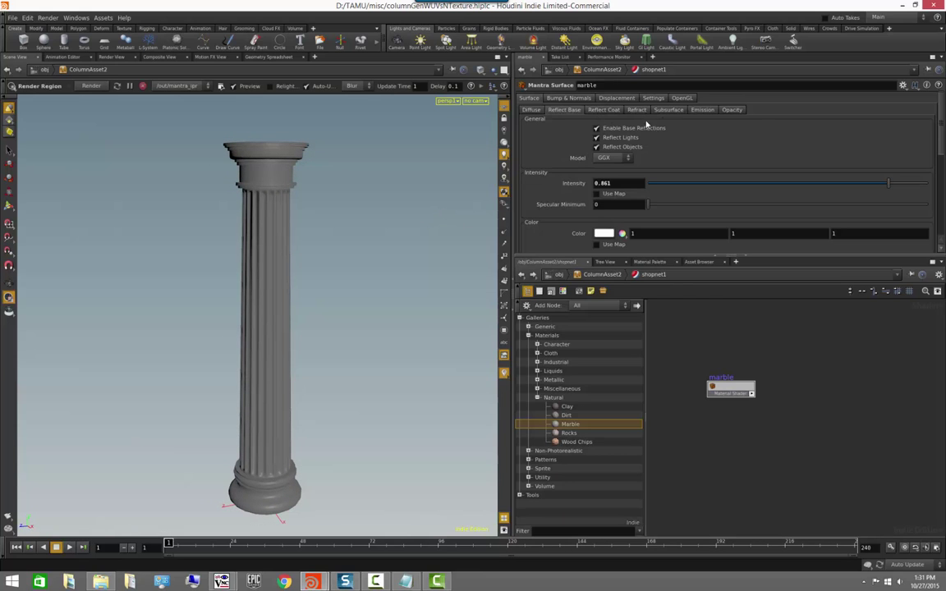
pyautogui.click(664, 110)
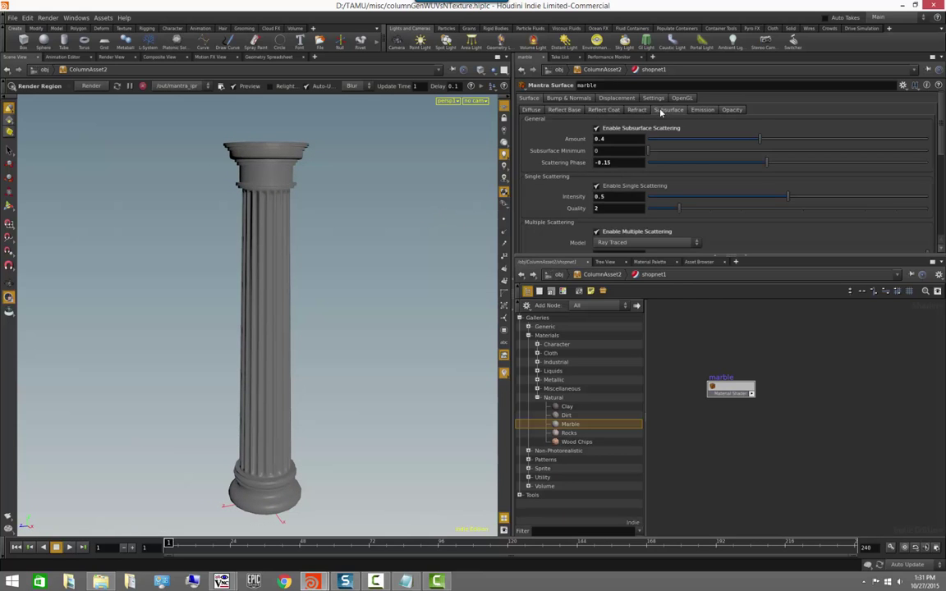
pyautogui.click(604, 110)
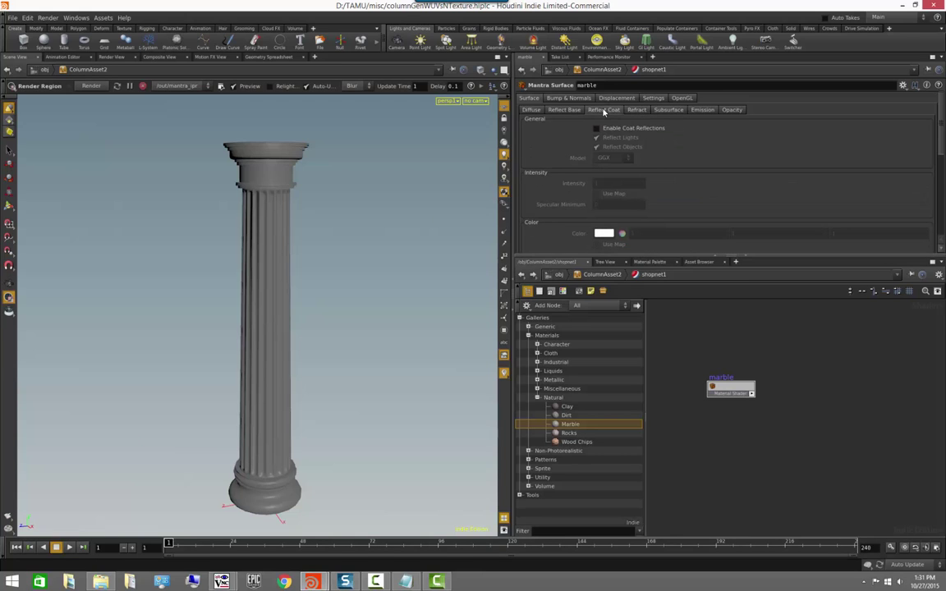
pyautogui.click(531, 111)
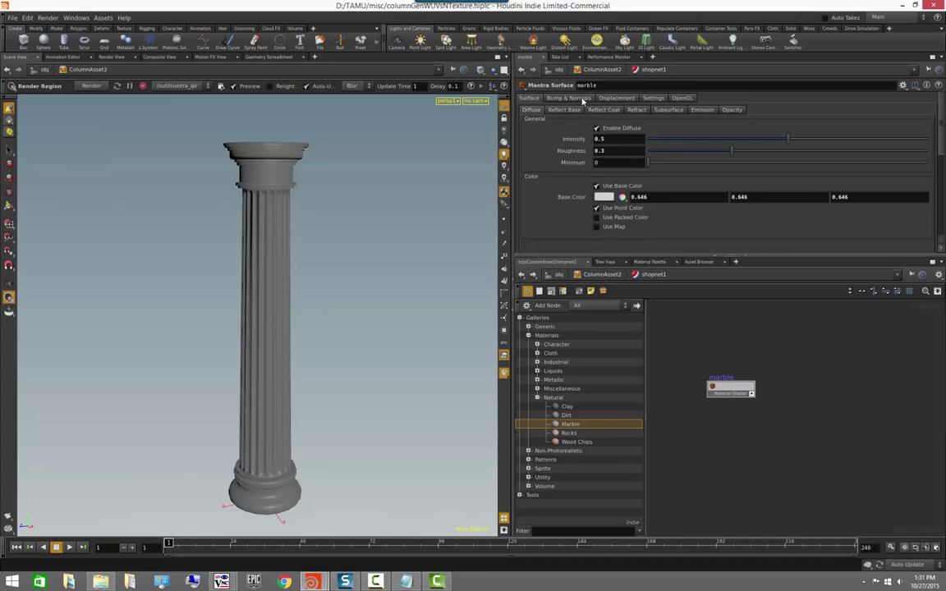
pyautogui.click(582, 98)
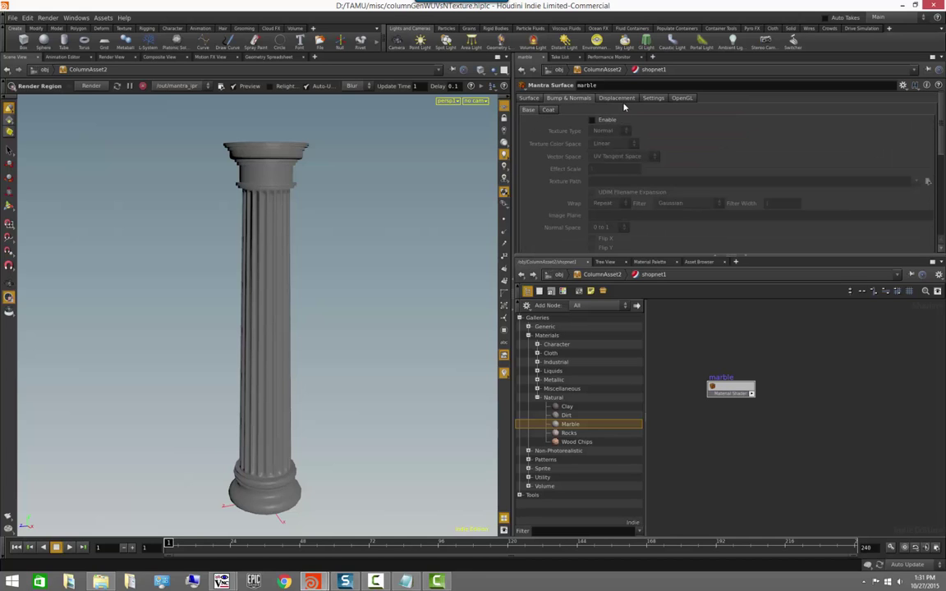
pyautogui.click(622, 100)
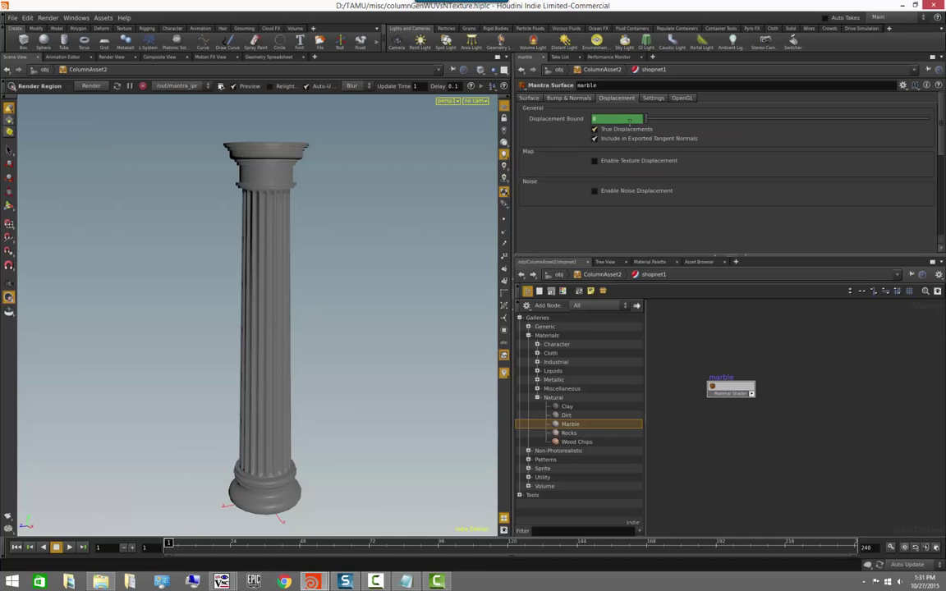
pyautogui.click(681, 98)
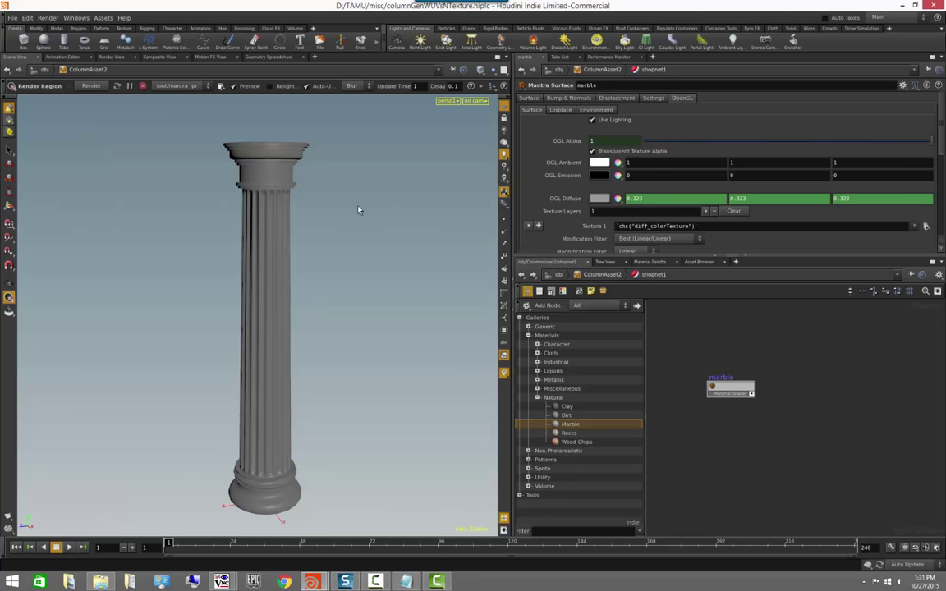
pyautogui.press('Escape')
pyautogui.moveTo(363, 238); pyautogui.dragTo(267, 314)
pyautogui.moveTo(258, 236); pyautogui.dragTo(312, 229)
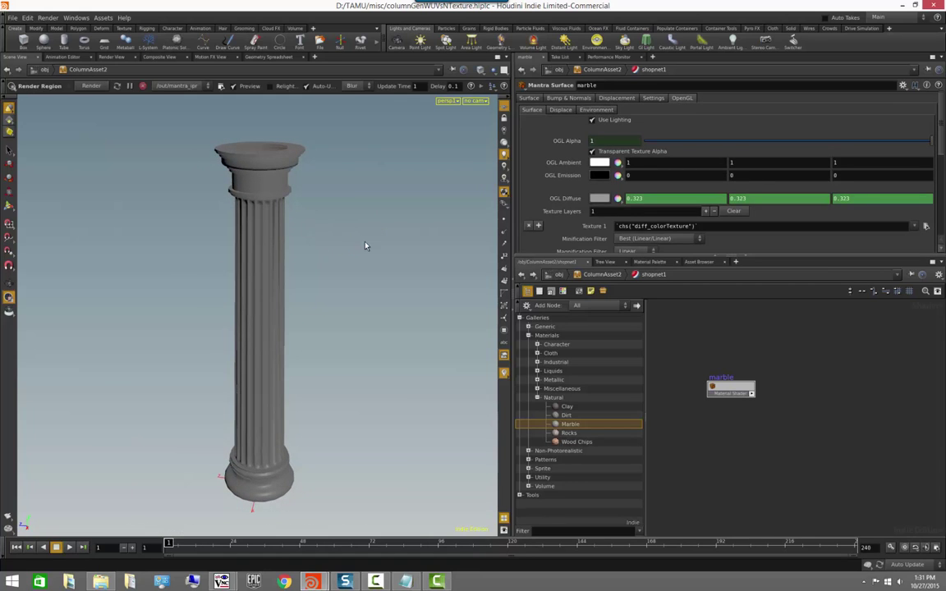
# - Enable a texture map for the marble's diffuse color, keeping point color in use
pyautogui.click(530, 98)
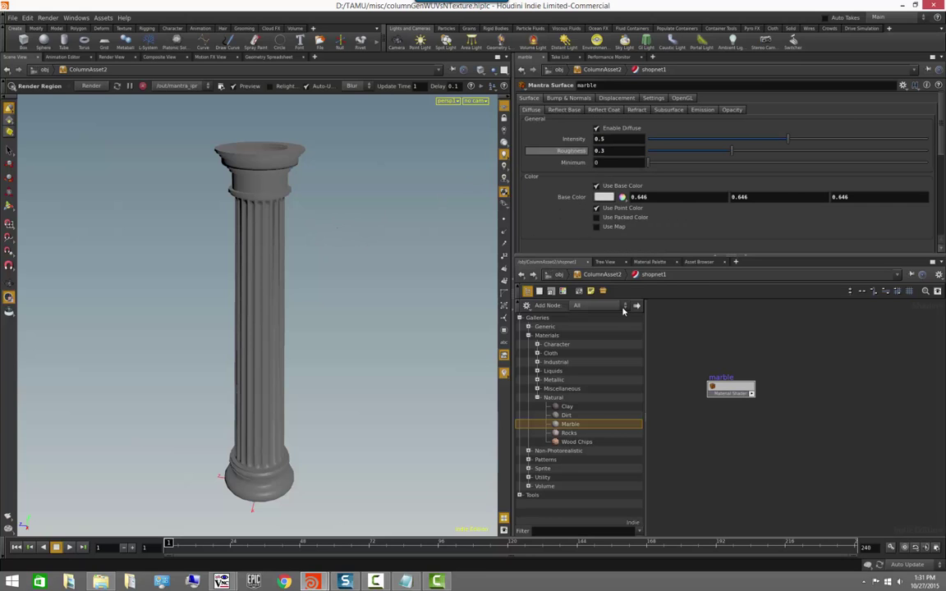
pyautogui.click(597, 209)
pyautogui.click(598, 211)
pyautogui.click(598, 227)
pyautogui.scroll(-1, 720, 204)
pyautogui.scroll(-3, 720, 208)
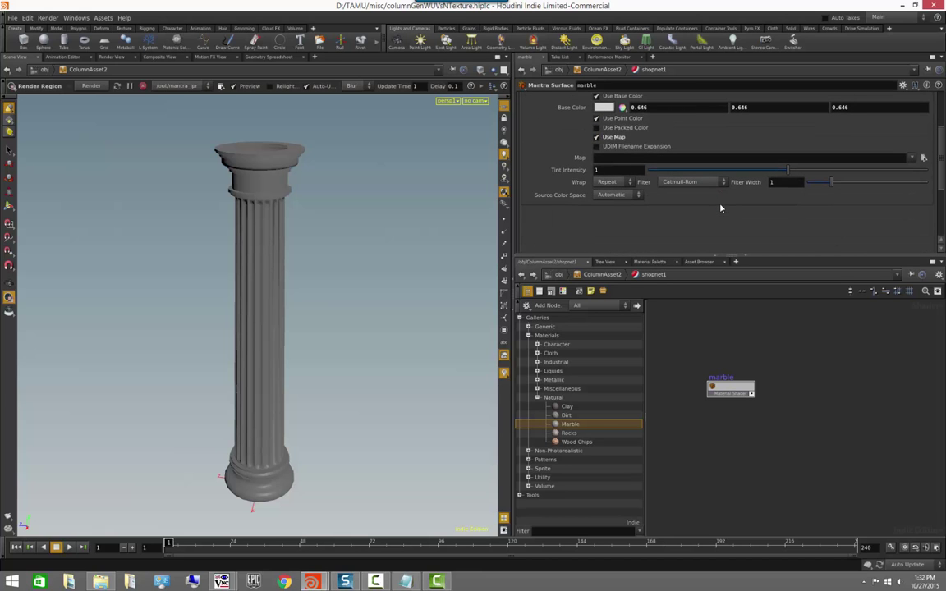
# - Use mandril.pic as the marble's diffuse color map, with the column's upper part viewed close up
pyautogui.keyDown('alt'); pyautogui.moveTo(298, 325); pyautogui.dragTo(226, 336); pyautogui.keyUp('alt')
pyautogui.keyDown('alt'); pyautogui.moveTo(226, 336); pyautogui.dragTo(294, 362, button='right'); pyautogui.keyUp('alt')
pyautogui.keyDown('alt'); pyautogui.moveTo(295, 362); pyautogui.dragTo(290, 377, button='middle'); pyautogui.keyUp('alt')
pyautogui.keyDown('alt'); pyautogui.moveTo(289, 377); pyautogui.dragTo(282, 349); pyautogui.keyUp('alt')
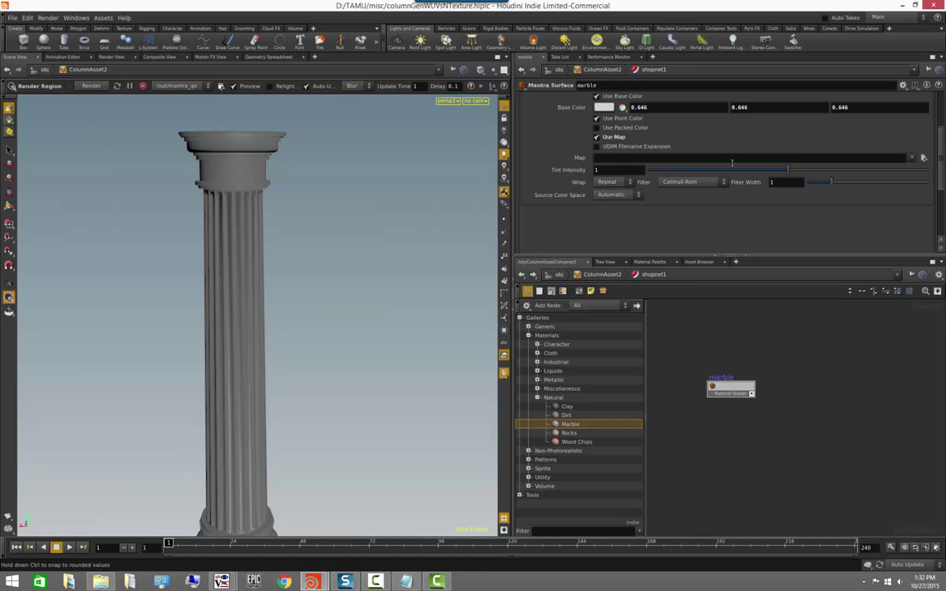
pyautogui.scroll(1, 762, 233)
pyautogui.scroll(1, 762, 232)
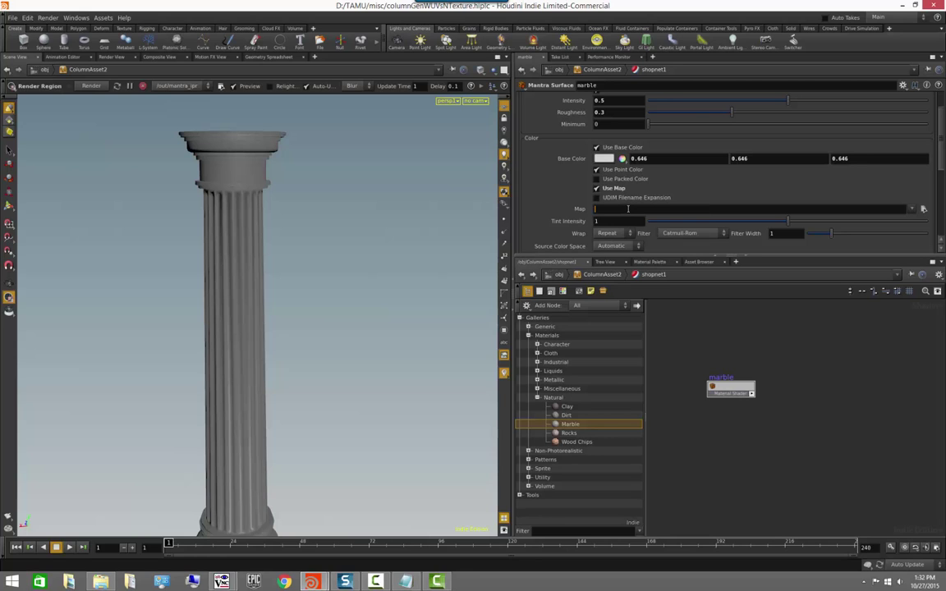
pyautogui.write('mandril.pic')
pyautogui.press('Return')
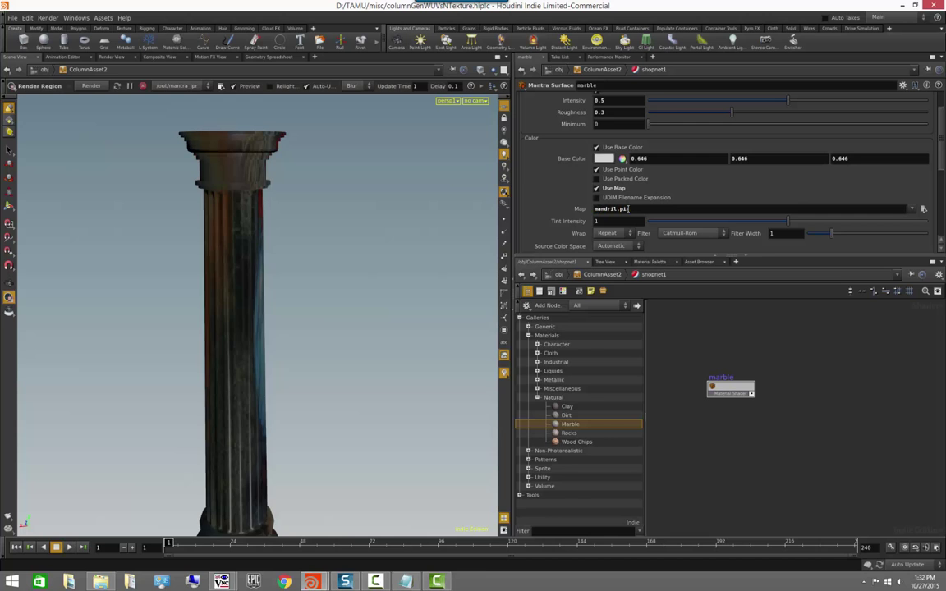
# - View the whole mandril-textured column and clear the marble's diffuse color map
pyautogui.press('Escape')
pyautogui.moveTo(374, 199)
pyautogui.mouseDown()
pyautogui.moveTo(258, 232)
pyautogui.moveTo(163, 221)
pyautogui.moveTo(220, 253)
pyautogui.moveTo(437, 214)
pyautogui.moveTo(363, 270)
pyautogui.moveTo(171, 262)
pyautogui.mouseUp()
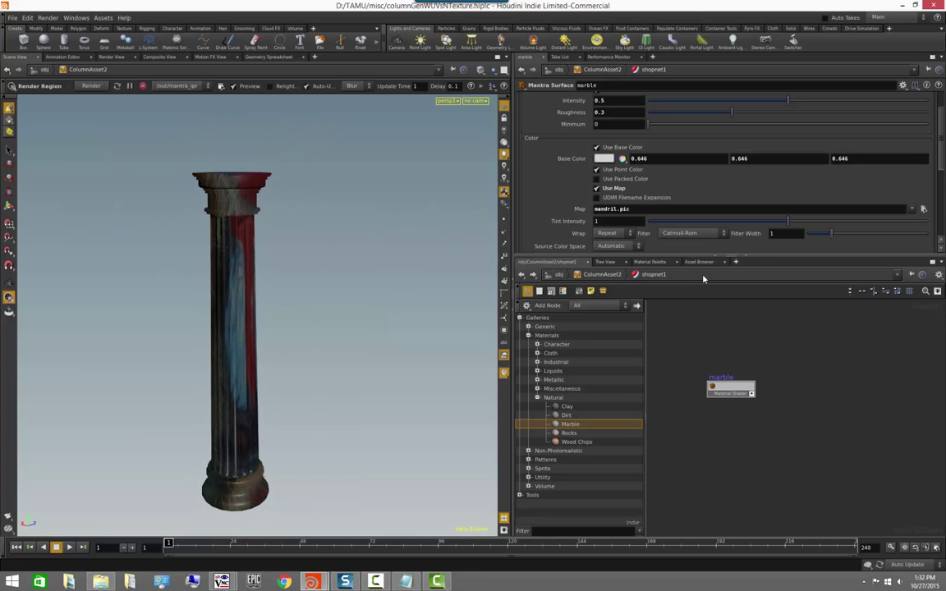
pyautogui.doubleClick(612, 209)
pyautogui.press('BackSpace')
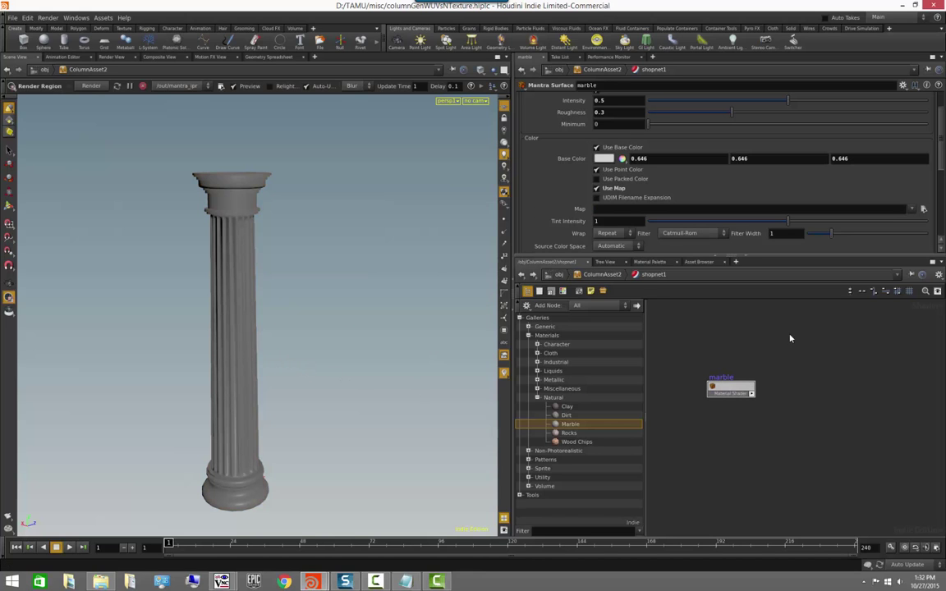
# - Return to the column asset level and change Column_geo's material path to the relative path ../shopnet1/marble
pyautogui.press('u')
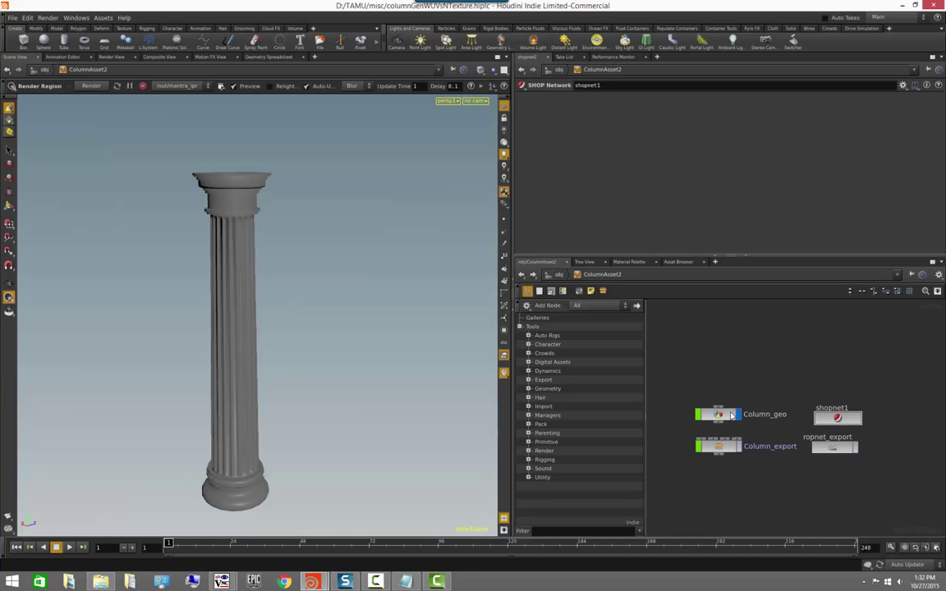
pyautogui.click(732, 415)
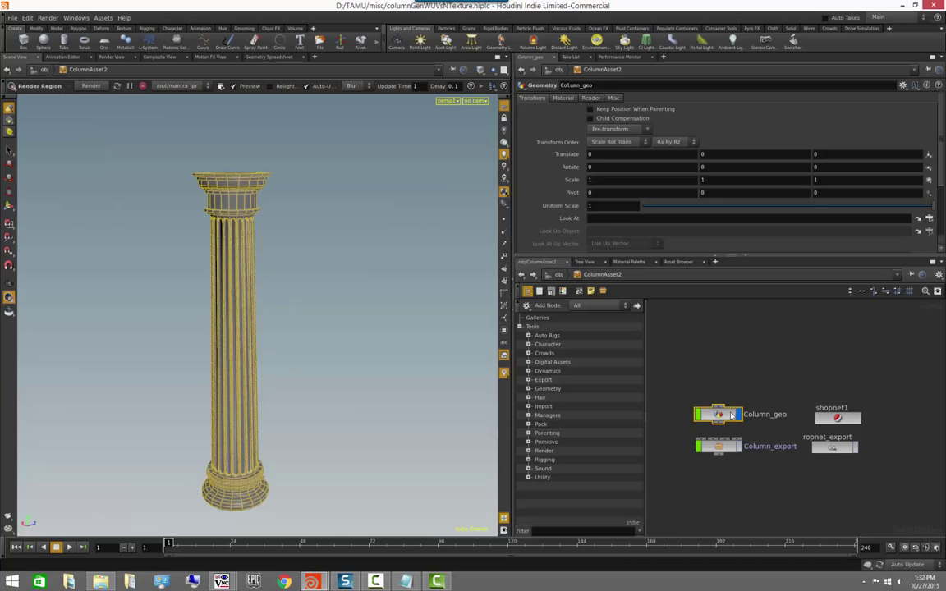
pyautogui.click(591, 97)
pyautogui.click(563, 99)
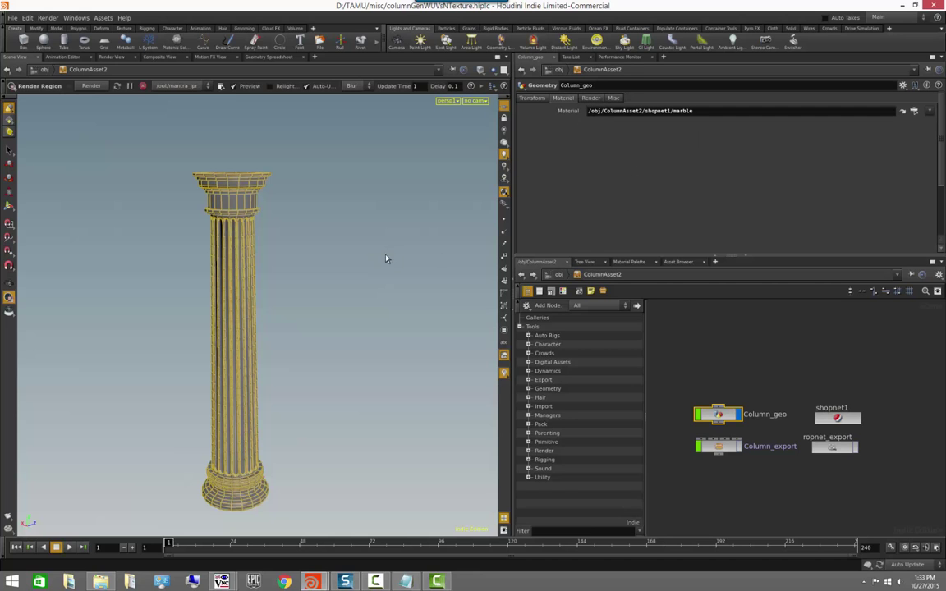
pyautogui.click(716, 344)
pyautogui.keyDown('alt'); pyautogui.moveTo(330, 274); pyautogui.dragTo(293, 277); pyautogui.keyUp('alt')
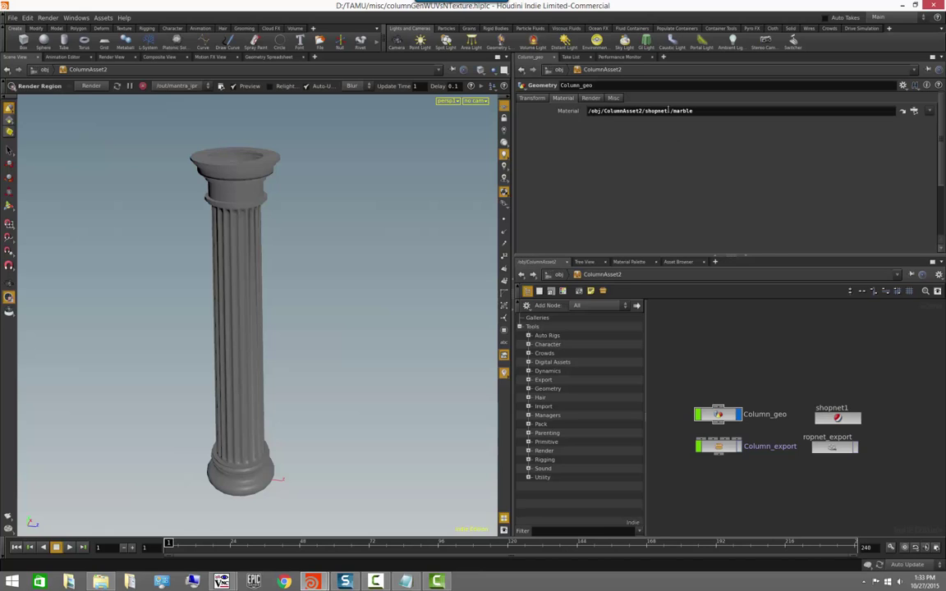
pyautogui.moveTo(669, 110); pyautogui.dragTo(542, 108)
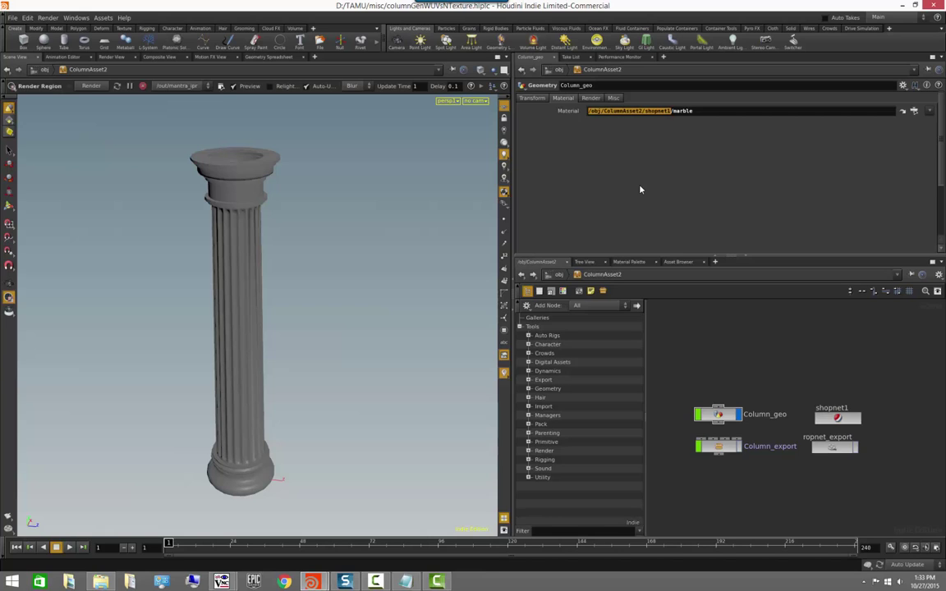
pyautogui.press('Home')
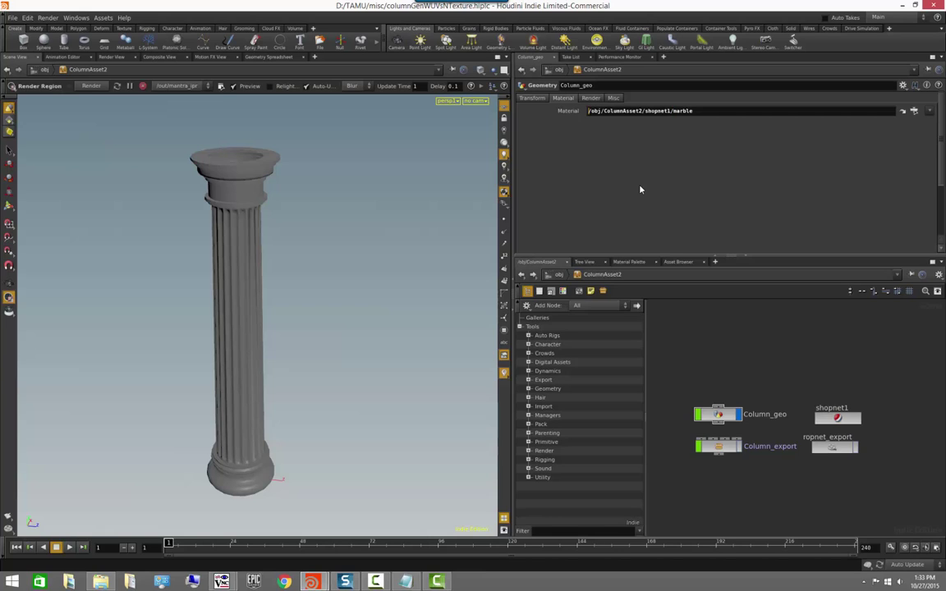
pyautogui.hotkey('shift', 'Right')
pyautogui.hotkey('shift', 'Right')
pyautogui.hotkey('shift', 'Right')
pyautogui.hotkey('shift', 'Right')
pyautogui.hotkey('shift', 'Right')
pyautogui.hotkey('shift', 'Right')
pyautogui.hotkey('shift', 'Right')
pyautogui.hotkey('shift', 'Right')
pyautogui.hotkey('shift', 'Right')
pyautogui.hotkey('shift', 'Right')
pyautogui.hotkey('shift', 'Right')
pyautogui.hotkey('shift', 'Right')
pyautogui.hotkey('shift', 'Right')
pyautogui.hotkey('shift', 'Right')
pyautogui.hotkey('shift', 'Right')
pyautogui.hotkey('shift', 'Right')
pyautogui.hotkey('shift', 'Right')
pyautogui.write('..')
pyautogui.moveTo(348, 308); pyautogui.dragTo(311, 302)
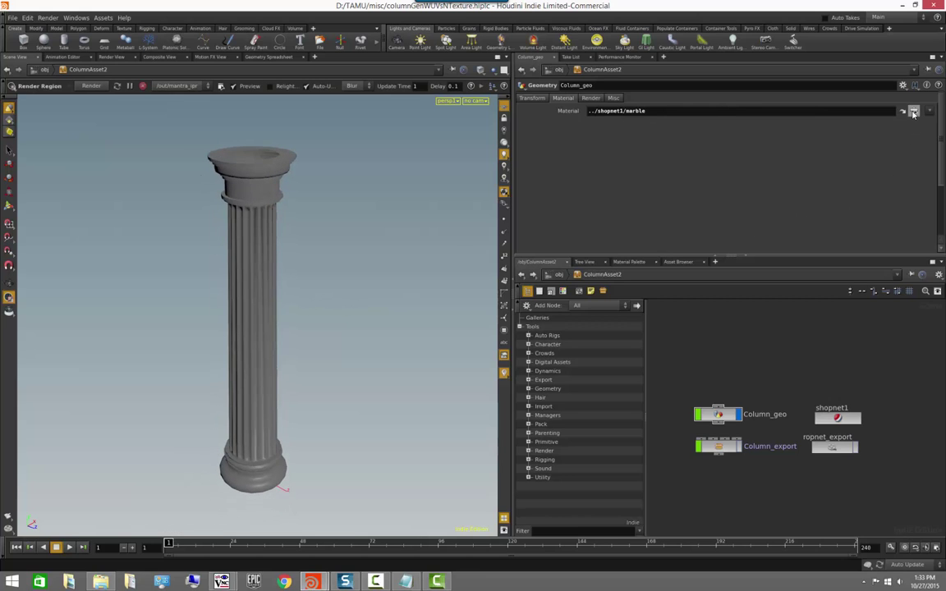
# - Reassign the marble material from shopnet1 to Column_geo with the operator chooser, keeping the relative path export on
pyautogui.click(726, 418)
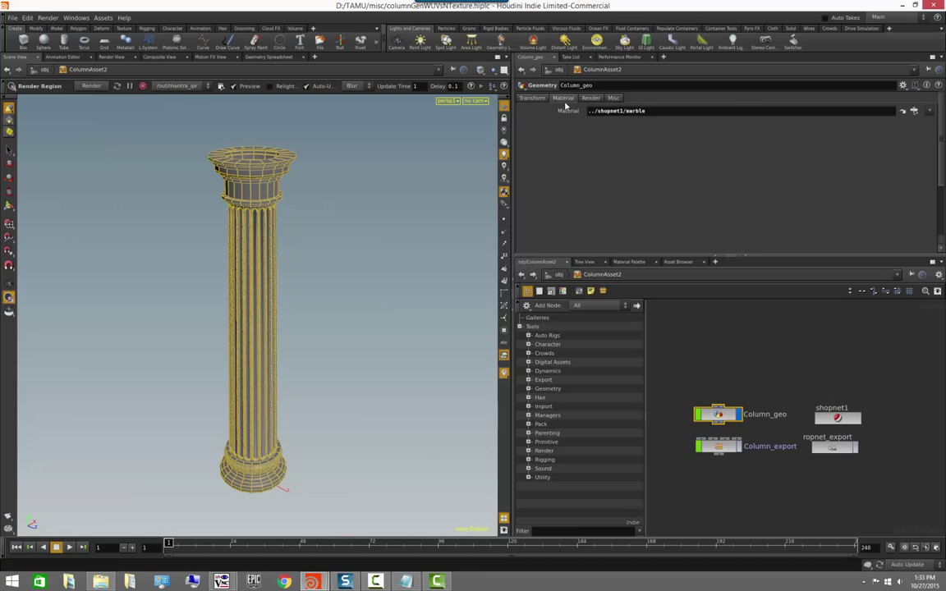
pyautogui.click(914, 110)
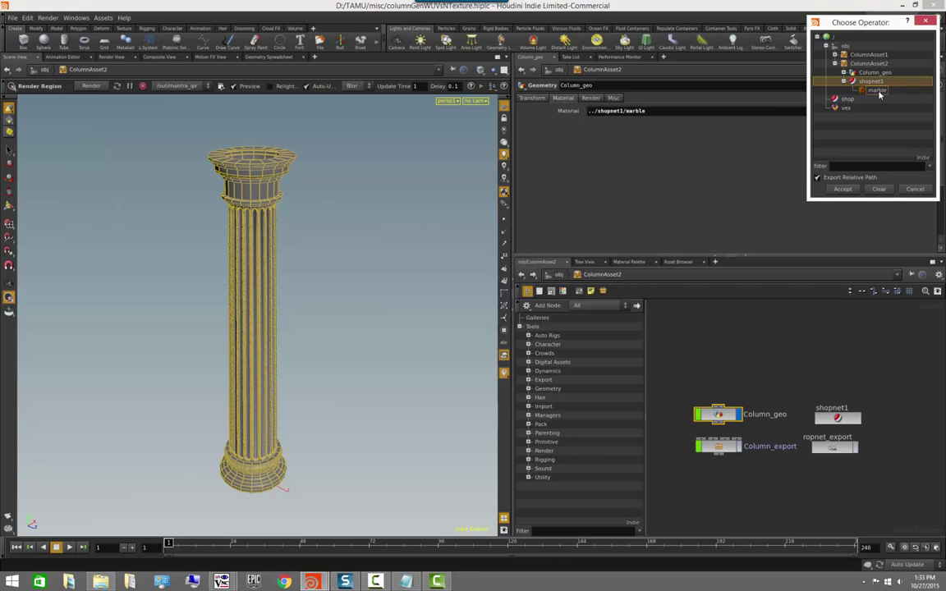
pyautogui.click(847, 191)
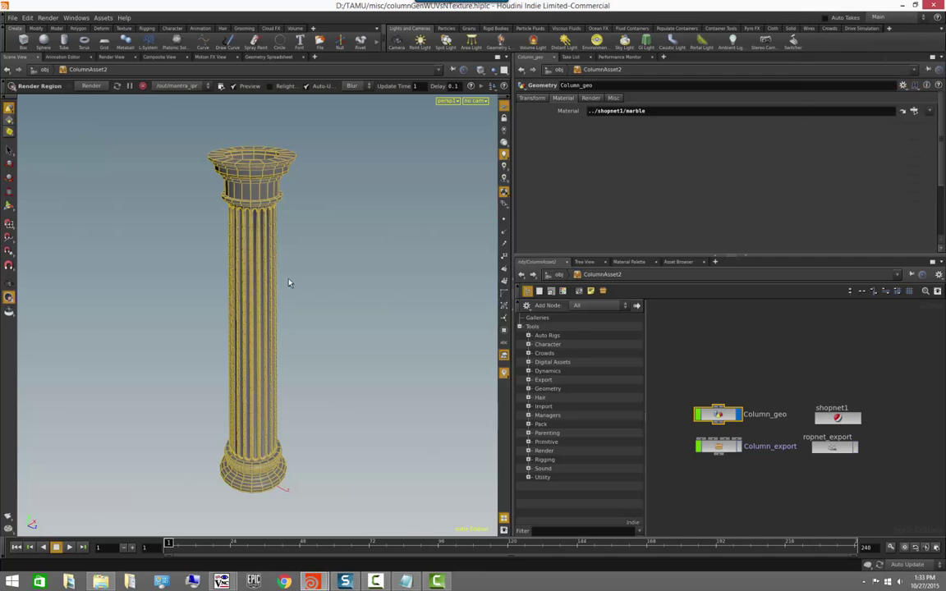
pyautogui.press('Escape')
pyautogui.moveTo(367, 327); pyautogui.dragTo(268, 323)
pyautogui.click(9, 297)
pyautogui.click(914, 110)
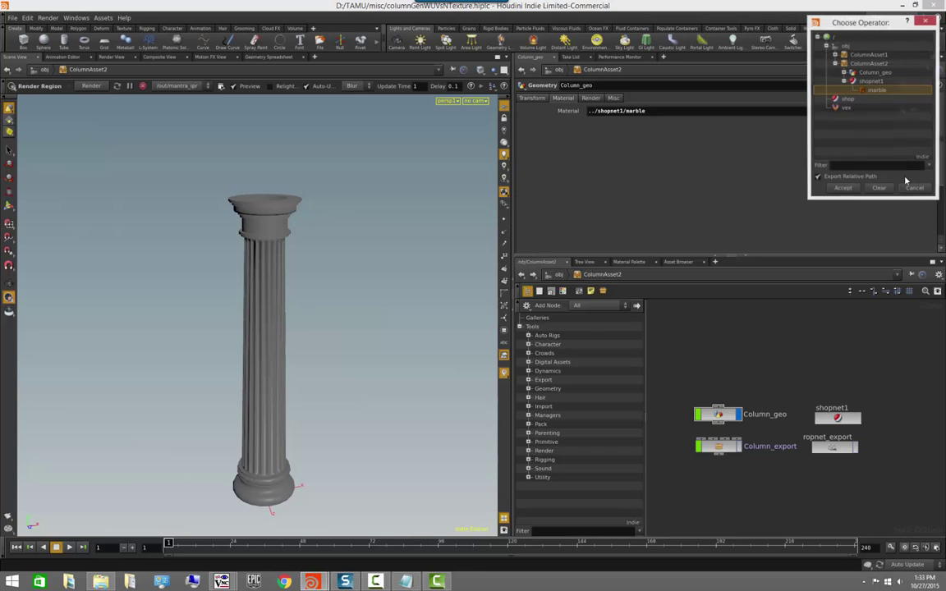
pyautogui.click(843, 82)
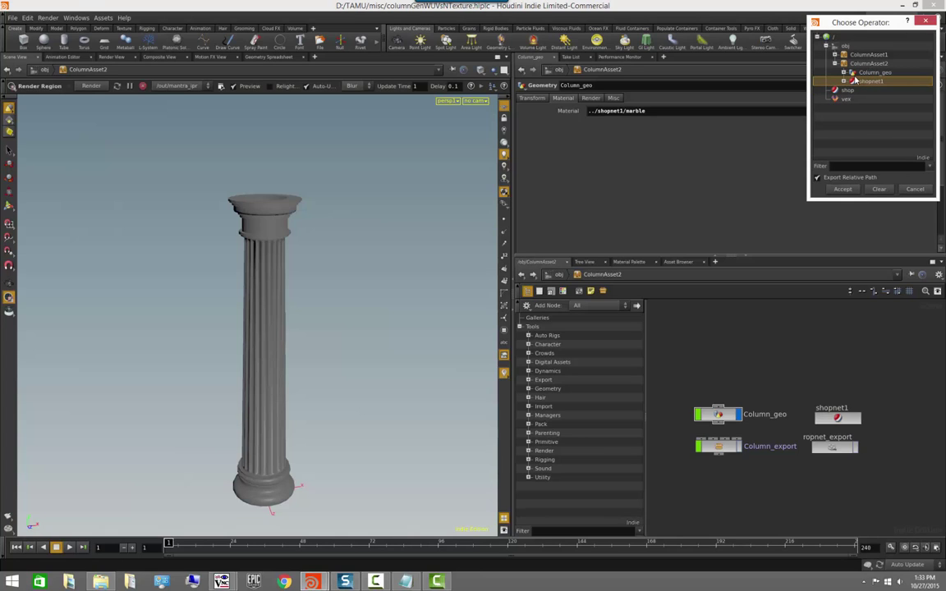
pyautogui.click(844, 82)
pyautogui.click(878, 89)
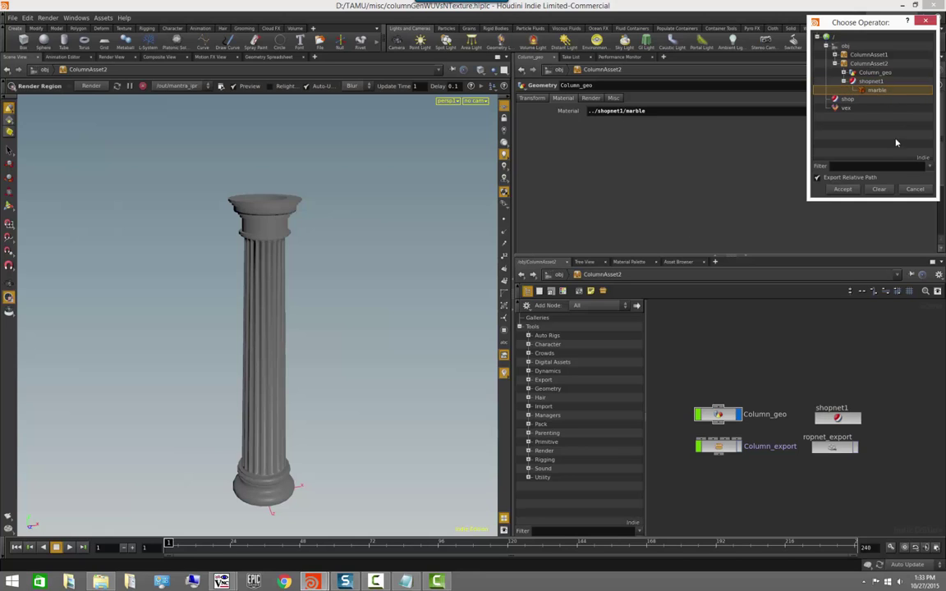
pyautogui.click(843, 189)
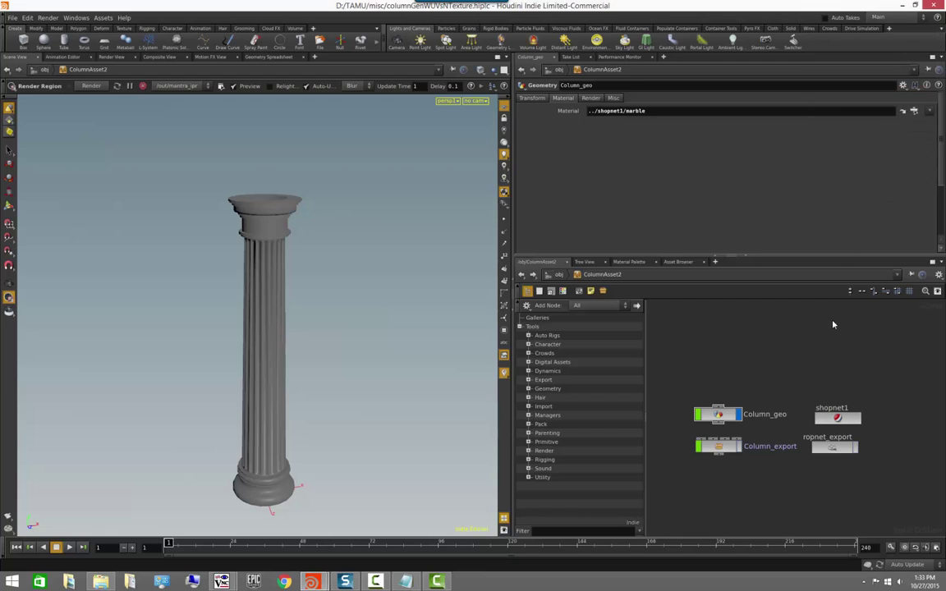
# - Add the Clay material from the Natural gallery to shopnet1 below marble, and view the settings of both shaders
pyautogui.keyDown('alt'); pyautogui.moveTo(339, 270); pyautogui.dragTo(329, 245); pyautogui.keyUp('alt')
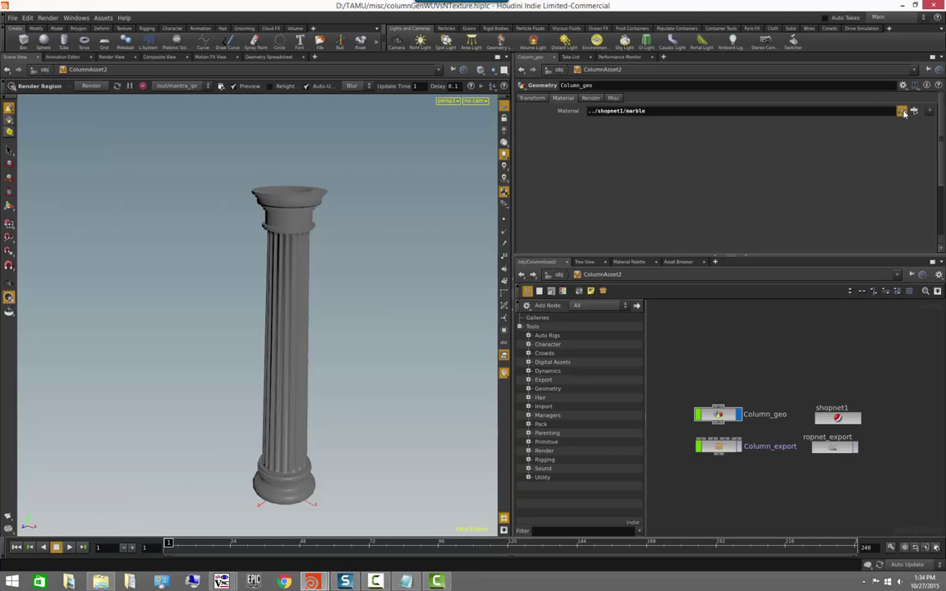
pyautogui.click(902, 113)
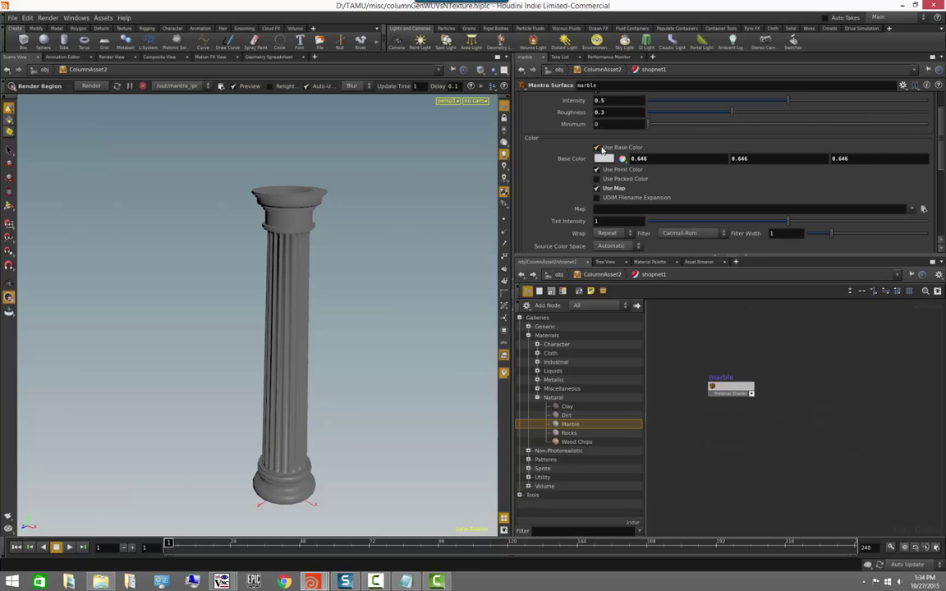
pyautogui.moveTo(450, 300); pyautogui.dragTo(328, 281)
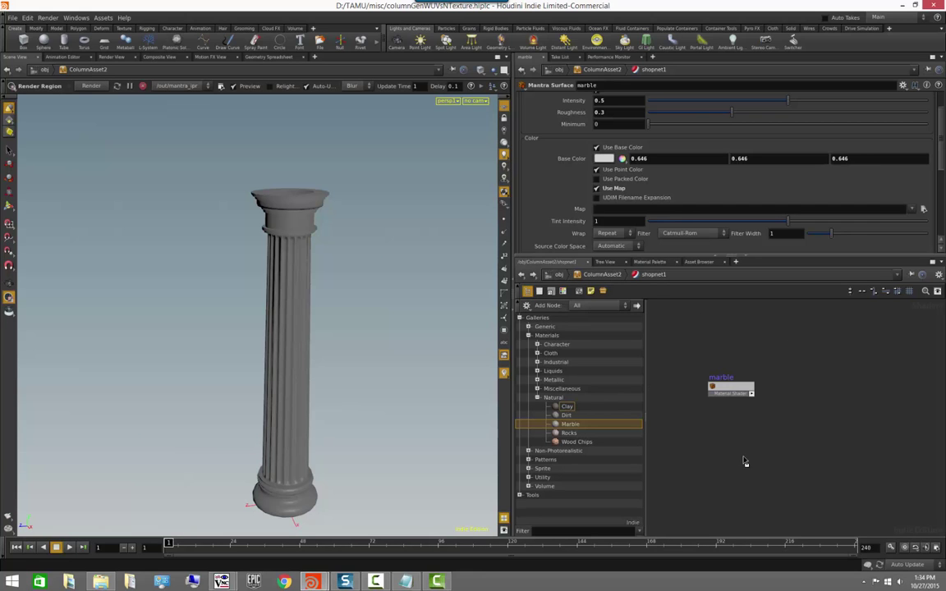
pyautogui.moveTo(744, 457); pyautogui.dragTo(743, 460)
pyautogui.moveTo(233, 324)
pyautogui.keyDown('alt'); pyautogui.mouseDown()
pyautogui.moveTo(283, 317)
pyautogui.moveTo(292, 269)
pyautogui.mouseUp(); pyautogui.keyUp('alt')
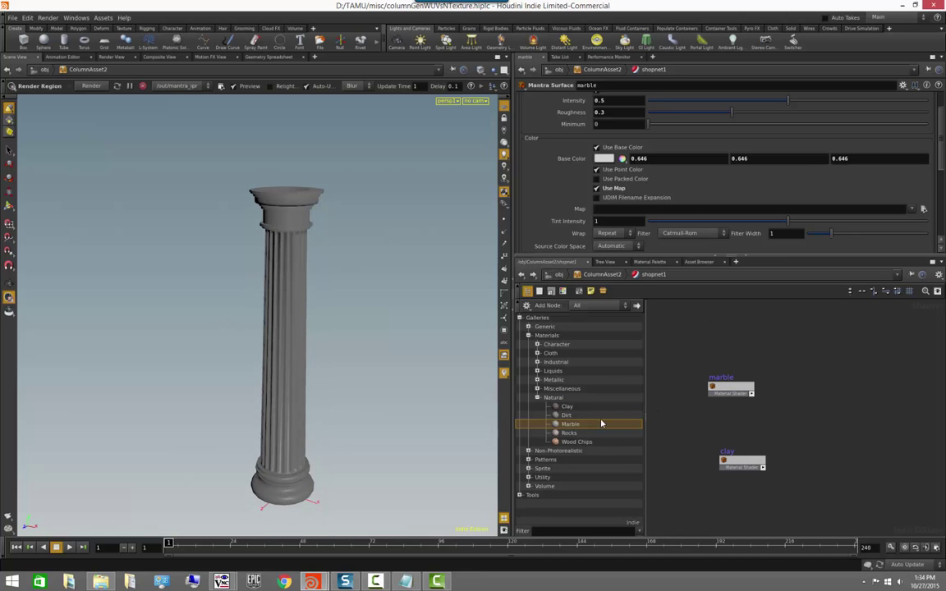
pyautogui.click(737, 463)
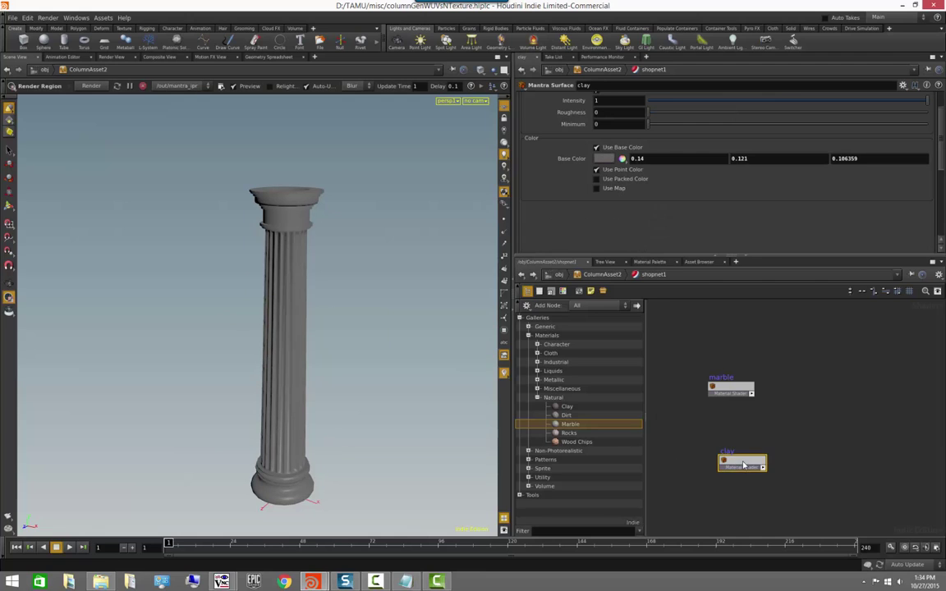
pyautogui.click(733, 392)
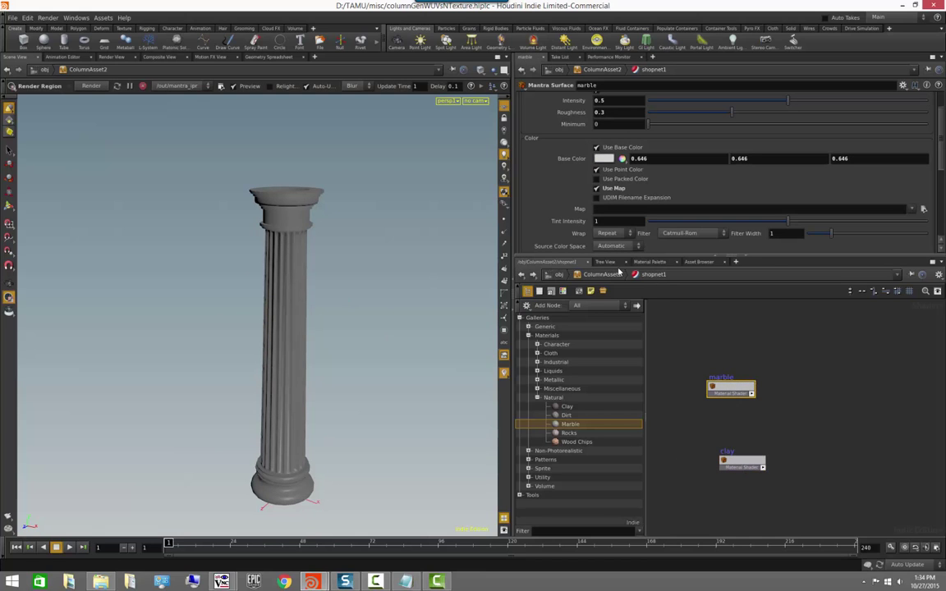
pyautogui.click(775, 344)
pyautogui.moveTo(775, 344); pyautogui.dragTo(772, 331, button='middle')
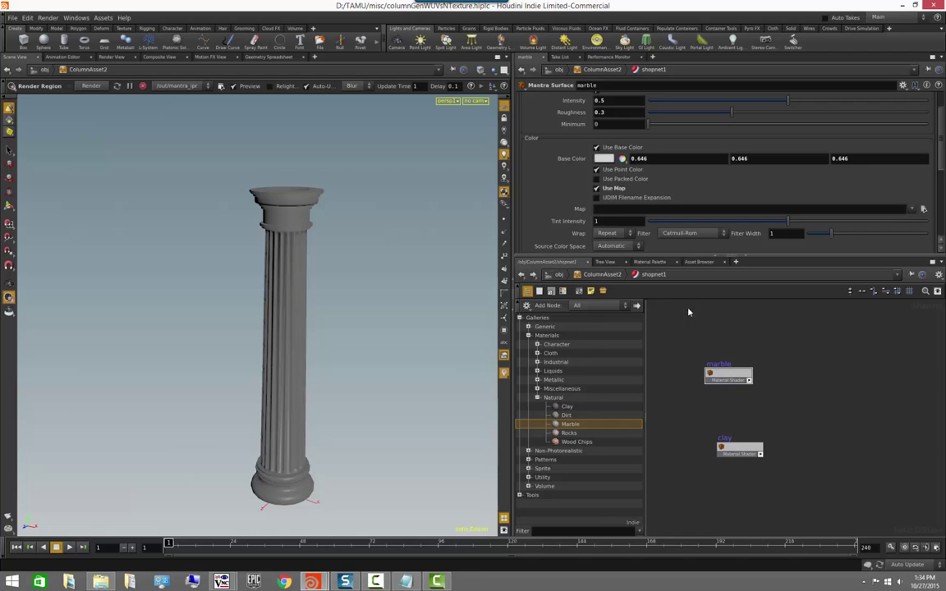
# - Return to ColumnAsset2 and clear the material assignment on Column_geo
pyautogui.click(615, 277)
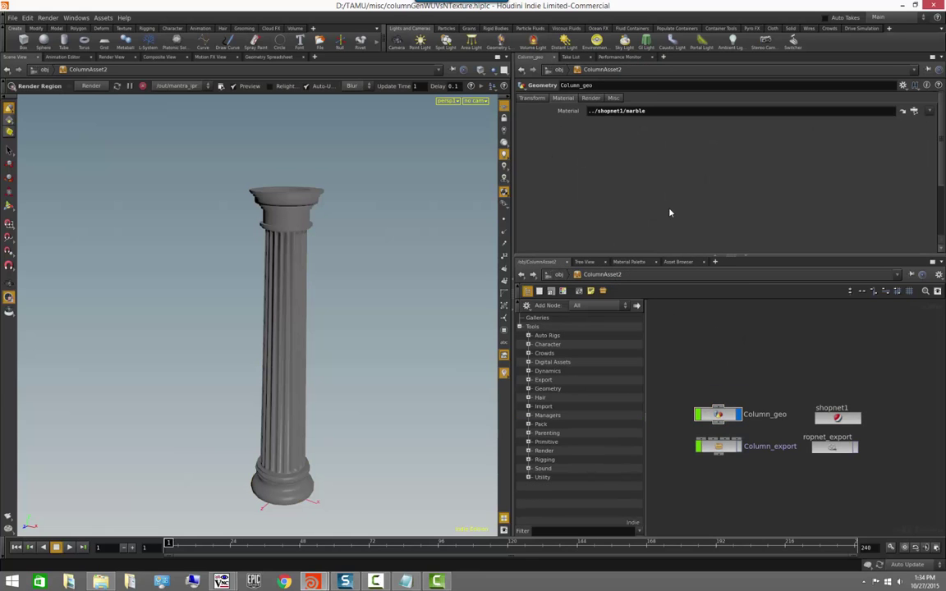
pyautogui.tripleClick(593, 110)
pyautogui.press('BackSpace')
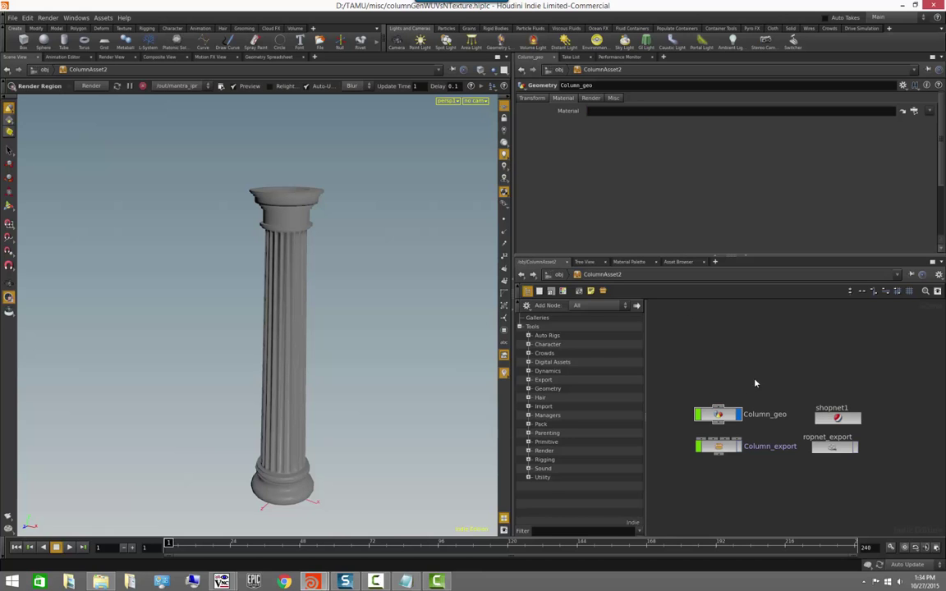
# - Allow editing of the contents of column_generator_tutorial1 inside Column_geo and enter its network
pyautogui.moveTo(755, 383); pyautogui.dragTo(749, 344, button='middle')
pyautogui.doubleClick(711, 377)
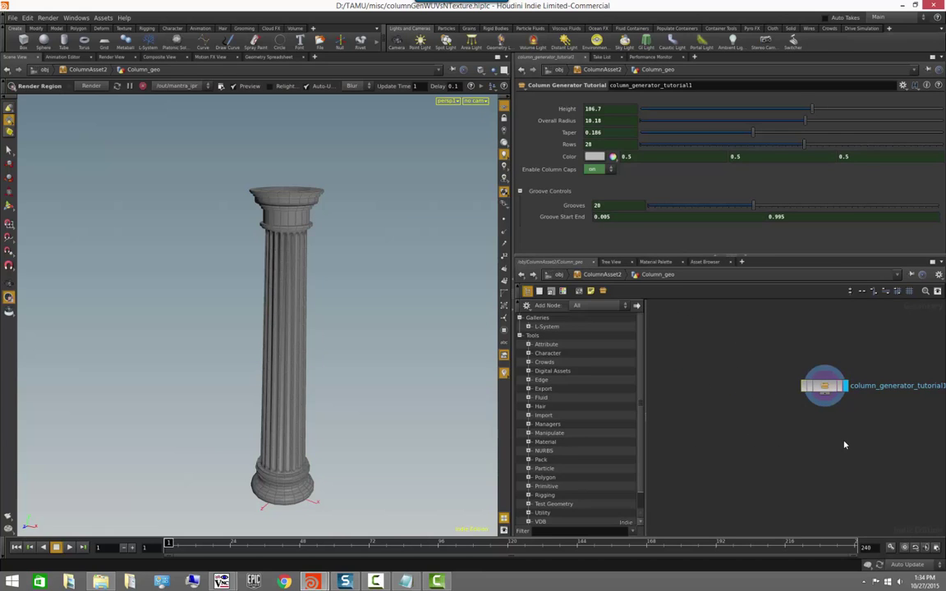
pyautogui.moveTo(707, 435); pyautogui.dragTo(767, 417, button='middle')
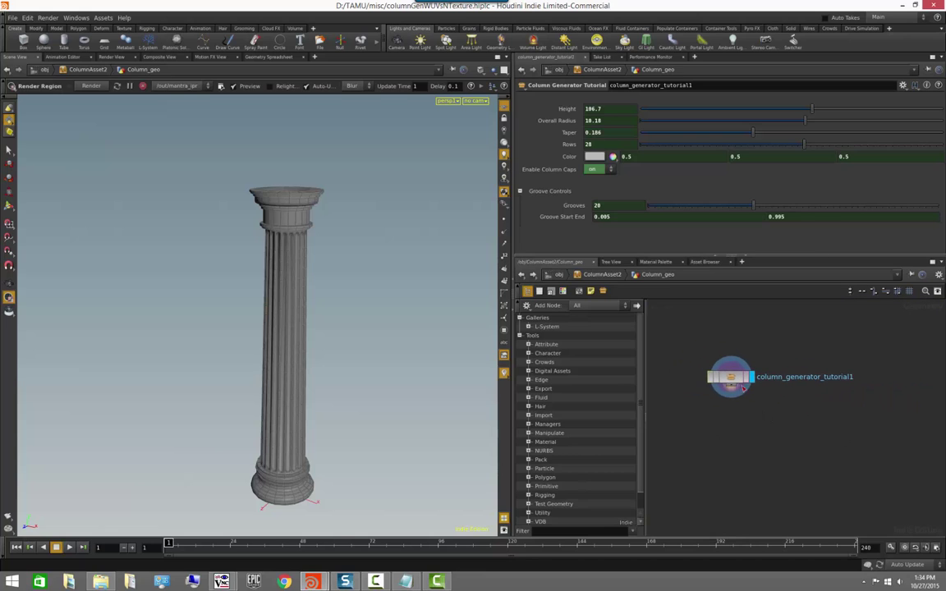
pyautogui.rightClick(741, 386)
pyautogui.click(764, 522)
pyautogui.middleClick(730, 379)
pyautogui.press('i')
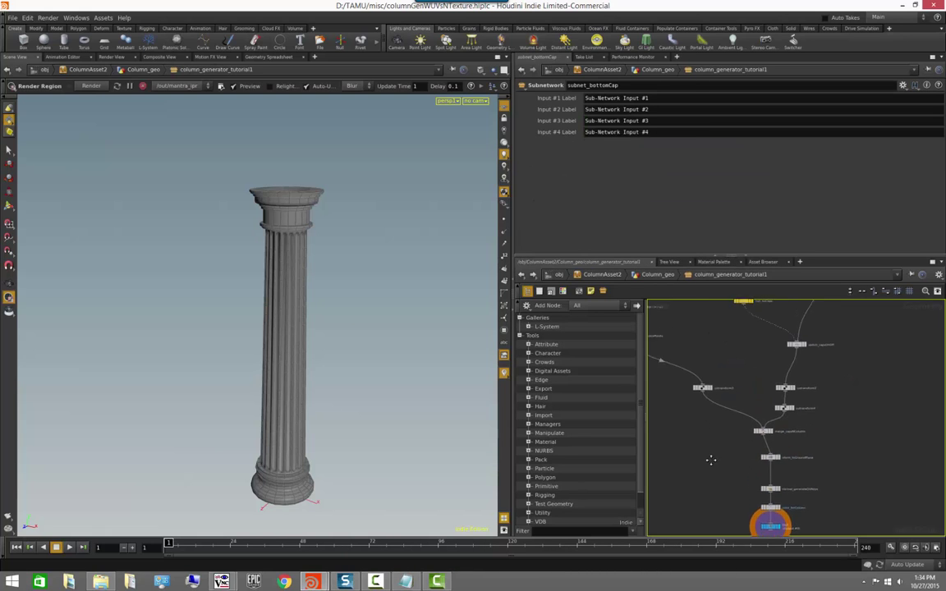
# - Insert a Material node between uvtransform3 and merge_capsNColumn, and copy it into the caps branch after uvtransform4
pyautogui.scroll(3, 686, 432)
pyautogui.moveTo(687, 431); pyautogui.dragTo(746, 491, button='middle')
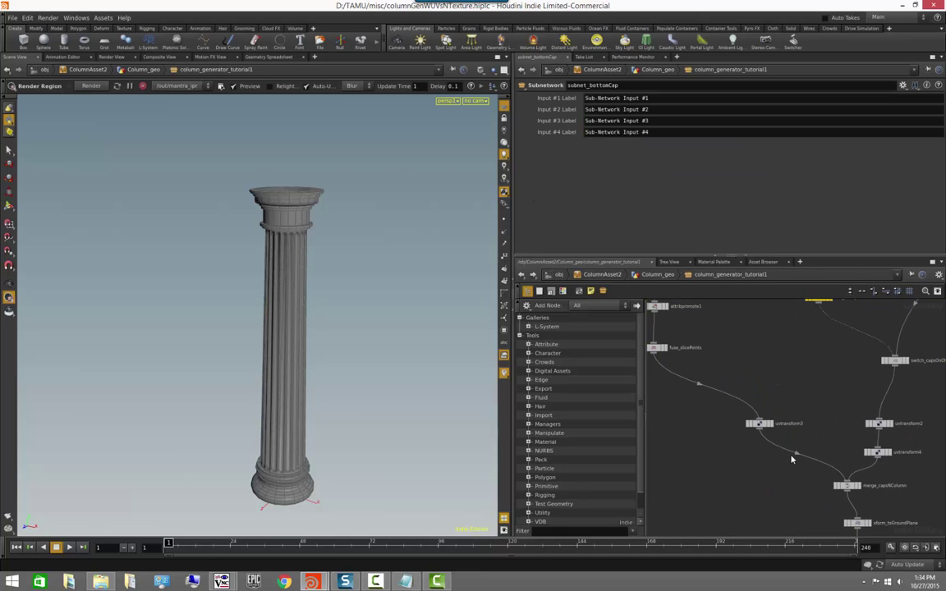
pyautogui.press('Tab')
pyautogui.write('m')
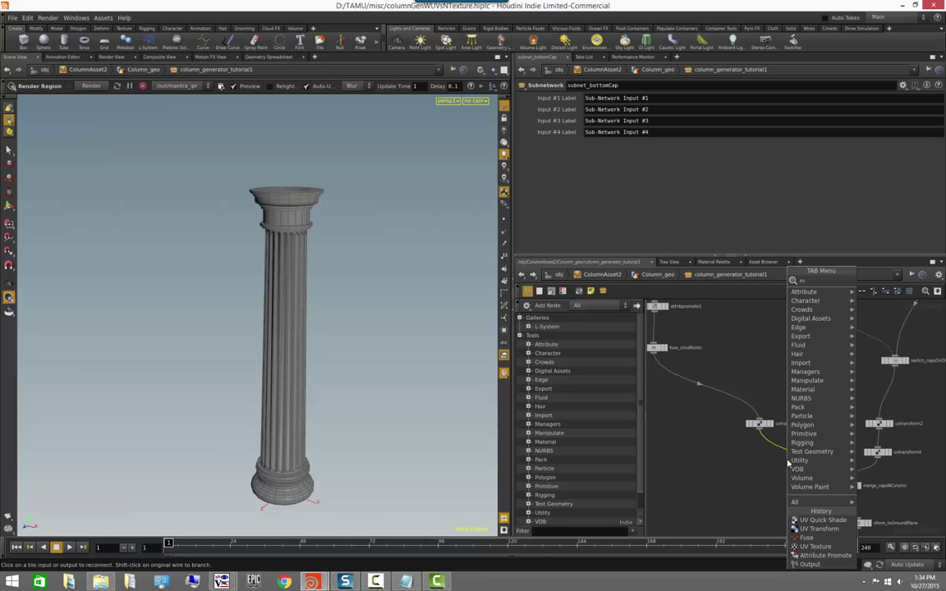
pyautogui.write('at')
pyautogui.press('Return')
pyautogui.click(787, 458)
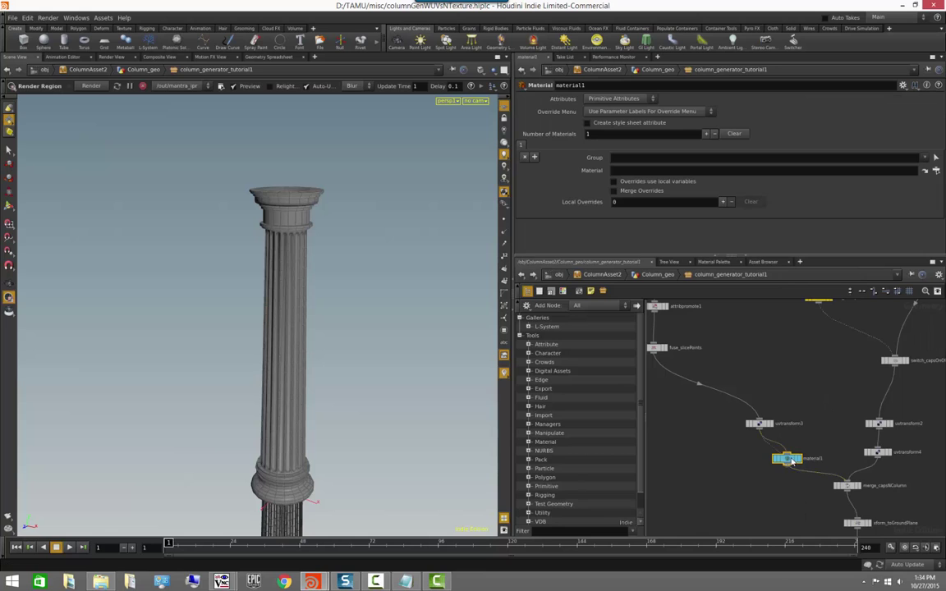
pyautogui.moveTo(831, 422); pyautogui.dragTo(757, 392, button='middle')
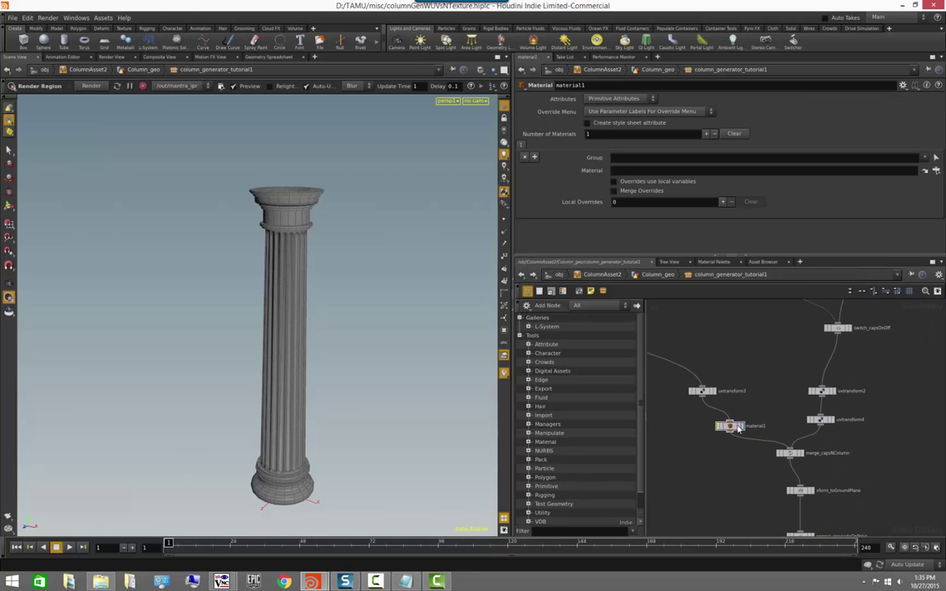
pyautogui.keyDown('alt'); pyautogui.moveTo(729, 426); pyautogui.dragTo(816, 438); pyautogui.keyUp('alt')
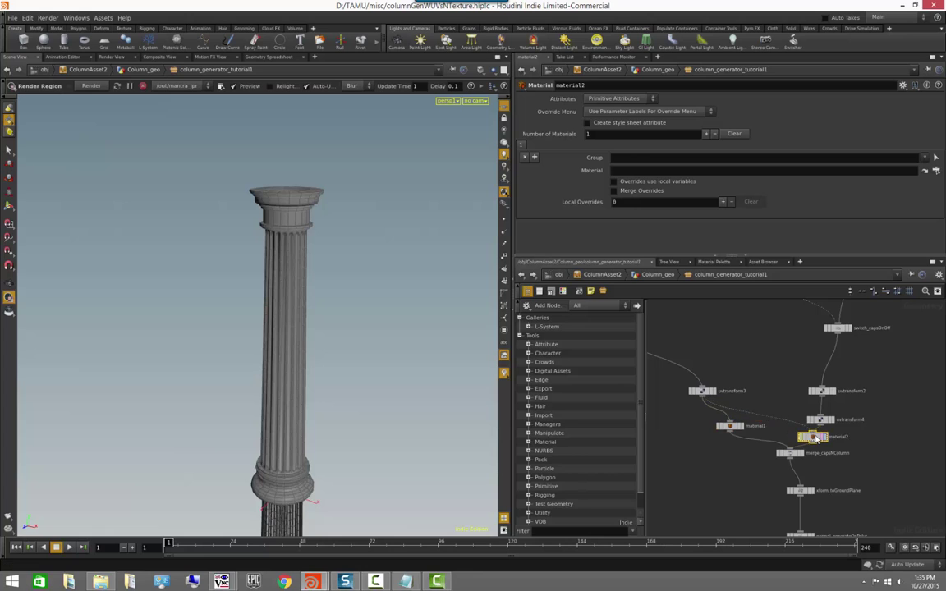
# - Align the shaft's Material node below uvtransform3 and display its output in the viewport
pyautogui.click(728, 426)
pyautogui.moveTo(726, 428); pyautogui.dragTo(699, 430)
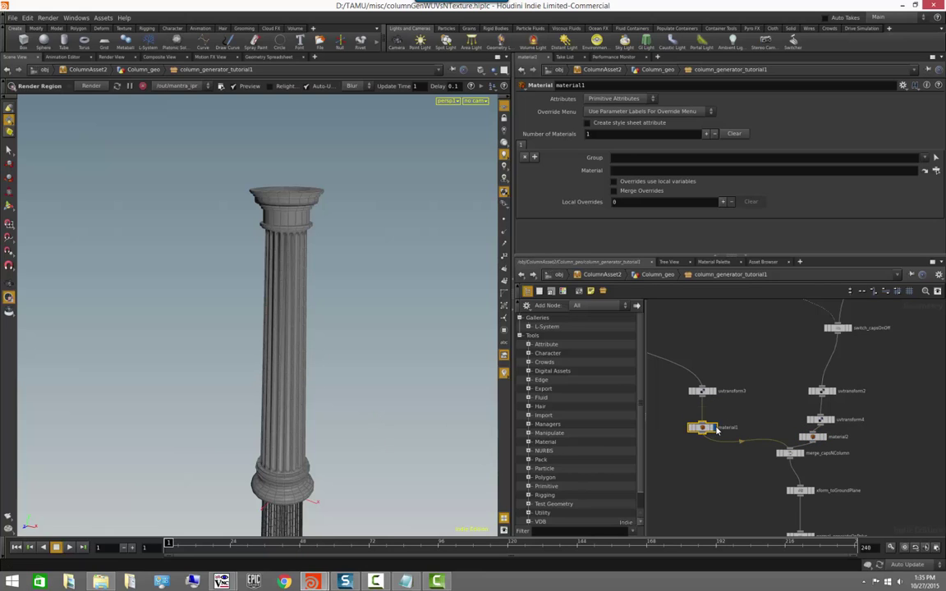
pyautogui.click(718, 428)
pyautogui.keyDown('alt'); pyautogui.moveTo(309, 263); pyautogui.dragTo(288, 159, button='middle'); pyautogui.keyUp('alt')
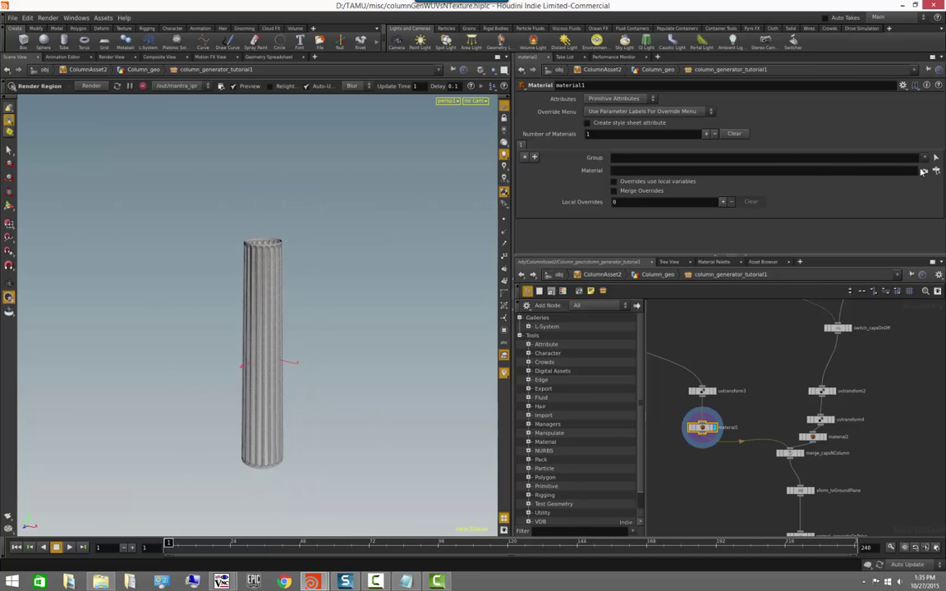
# - Assign the marble material from ColumnAsset2's shopnet1 to the shaft's Material node material1
pyautogui.click(936, 171)
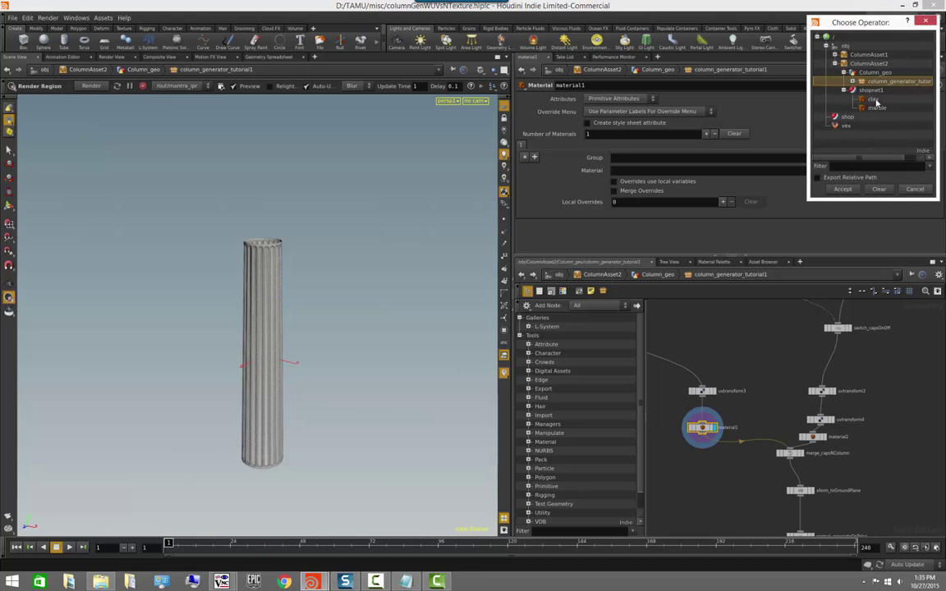
pyautogui.click(872, 99)
pyautogui.doubleClick(877, 109)
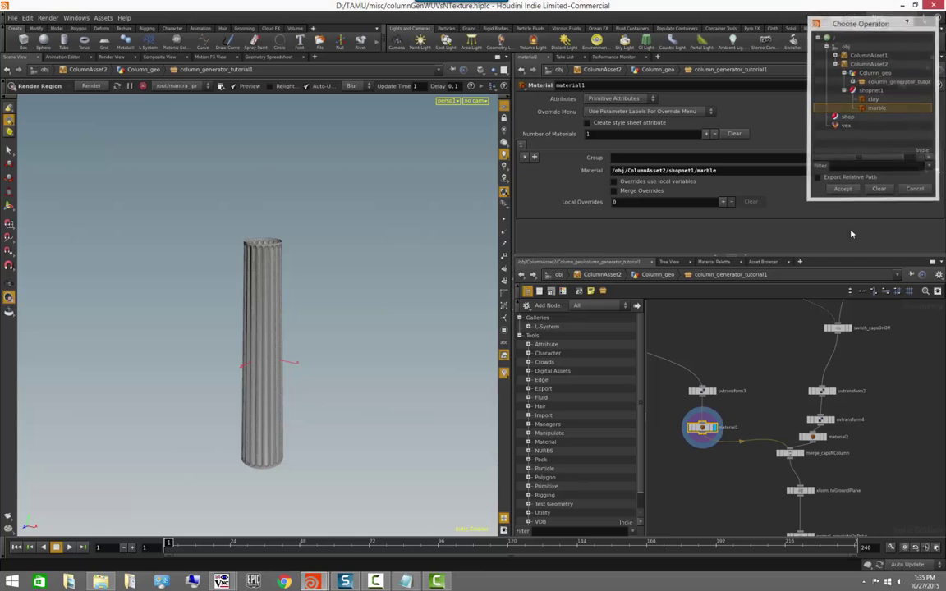
# - Display the caps' Material node material2 and assign it the clay material from shopnet1
pyautogui.click(824, 438)
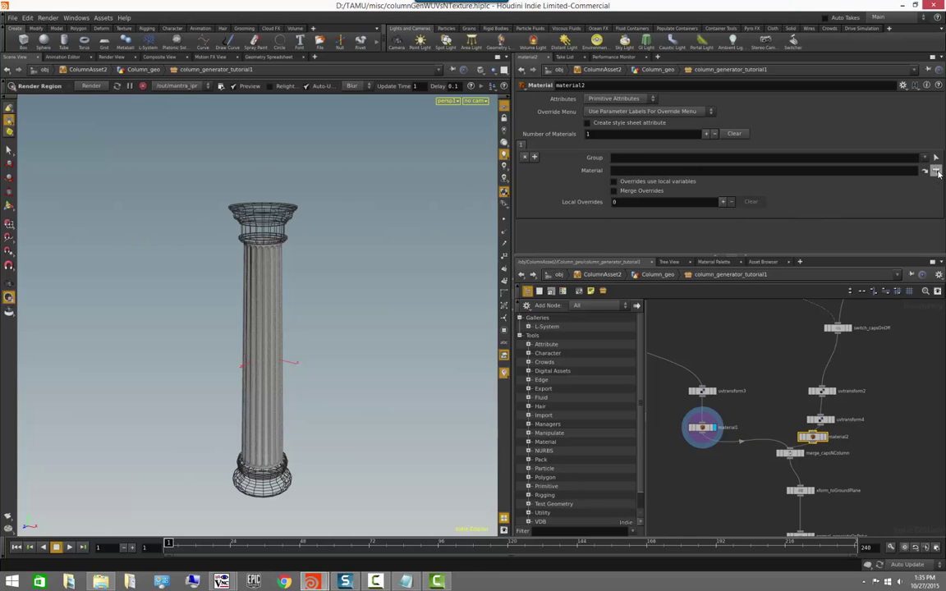
pyautogui.click(825, 437)
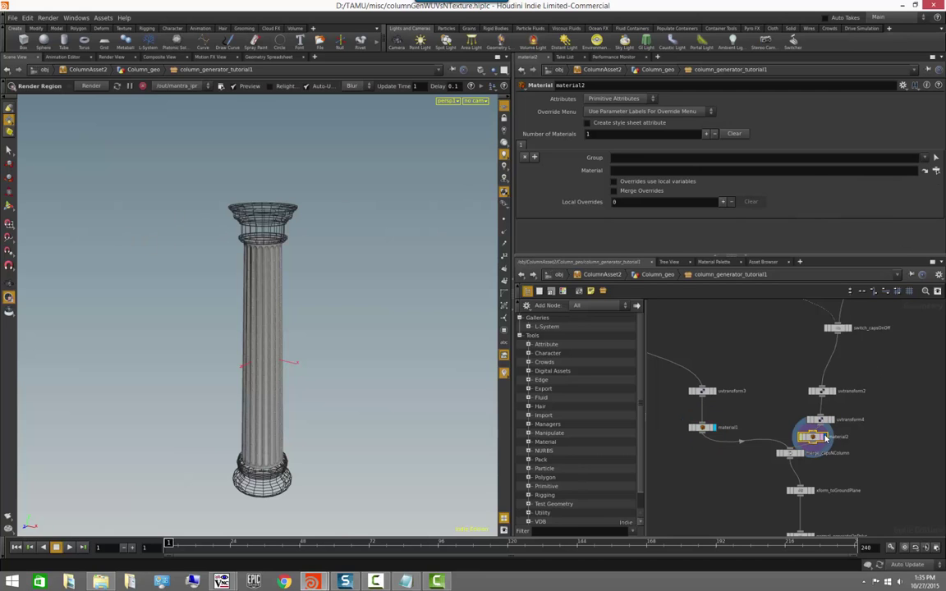
pyautogui.click(924, 170)
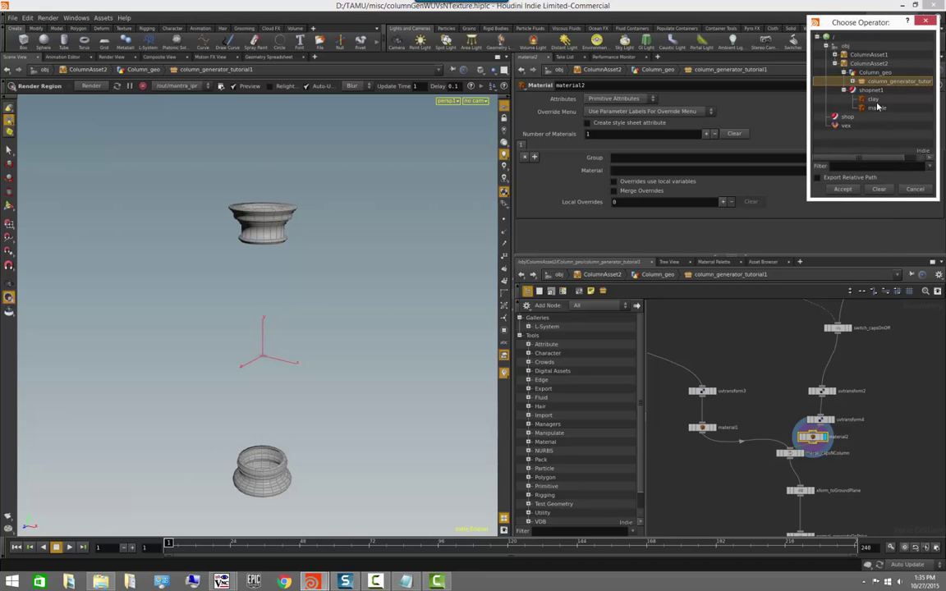
pyautogui.click(874, 98)
pyautogui.click(843, 189)
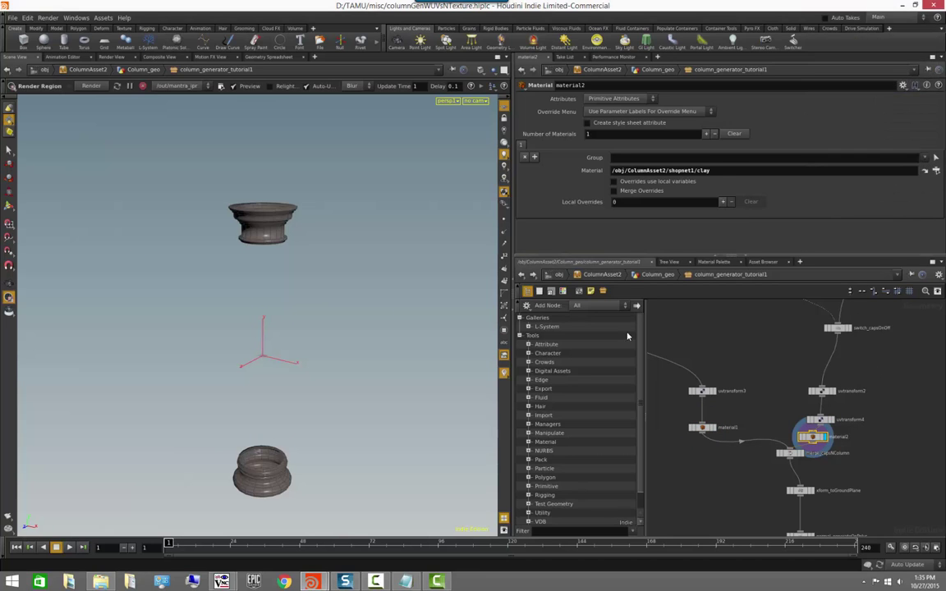
# - Display the OUT node's combined result and inspect the column's shaft and cap materials from the ColumnAsset2 level
pyautogui.moveTo(870, 447); pyautogui.dragTo(844, 350, button='middle')
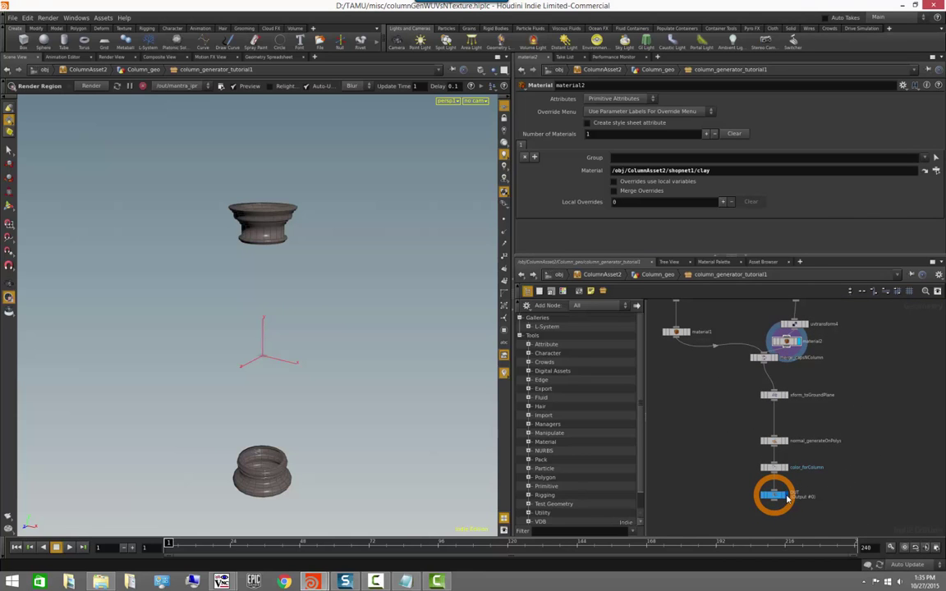
pyautogui.click(787, 498)
pyautogui.keyDown('alt'); pyautogui.moveTo(299, 297); pyautogui.dragTo(290, 407, button='middle'); pyautogui.keyUp('alt')
pyautogui.keyDown('alt'); pyautogui.moveTo(283, 415); pyautogui.dragTo(408, 390); pyautogui.keyUp('alt')
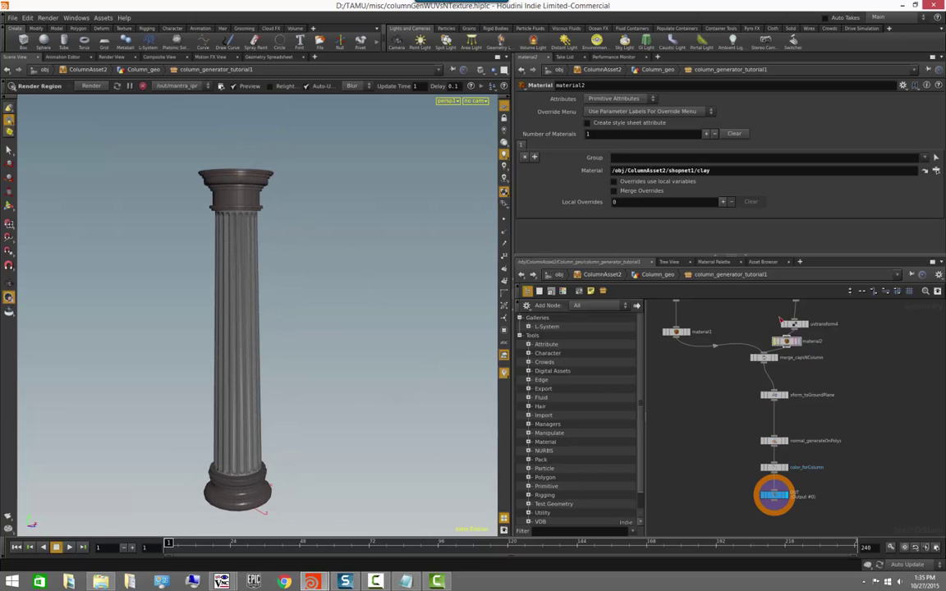
pyautogui.press('u')
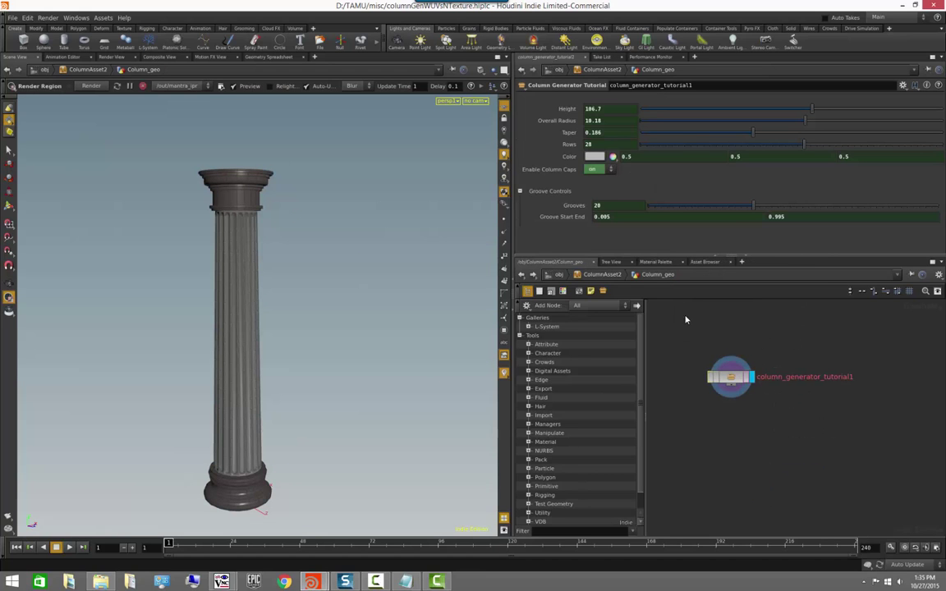
pyautogui.press('u')
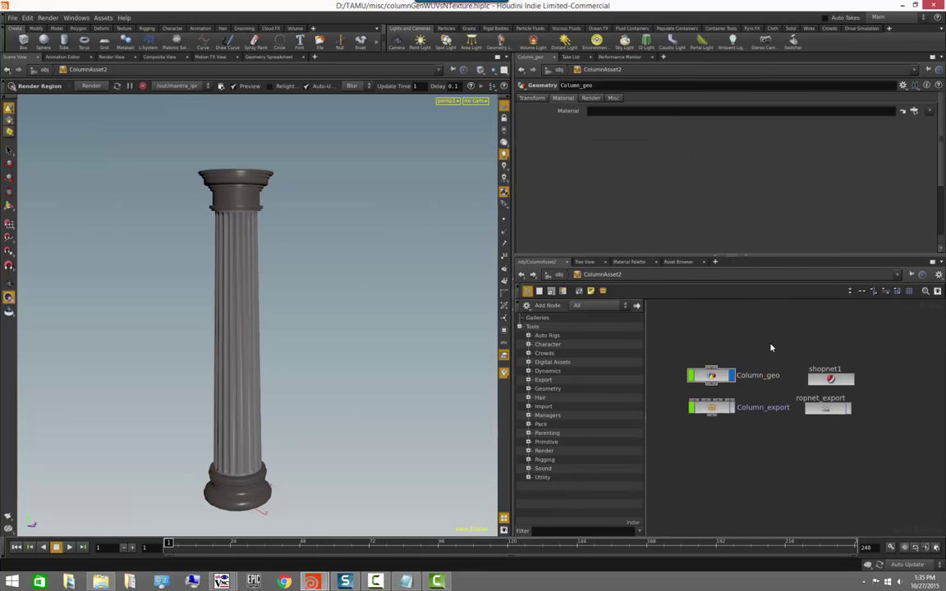
pyautogui.moveTo(327, 322); pyautogui.dragTo(285, 310)
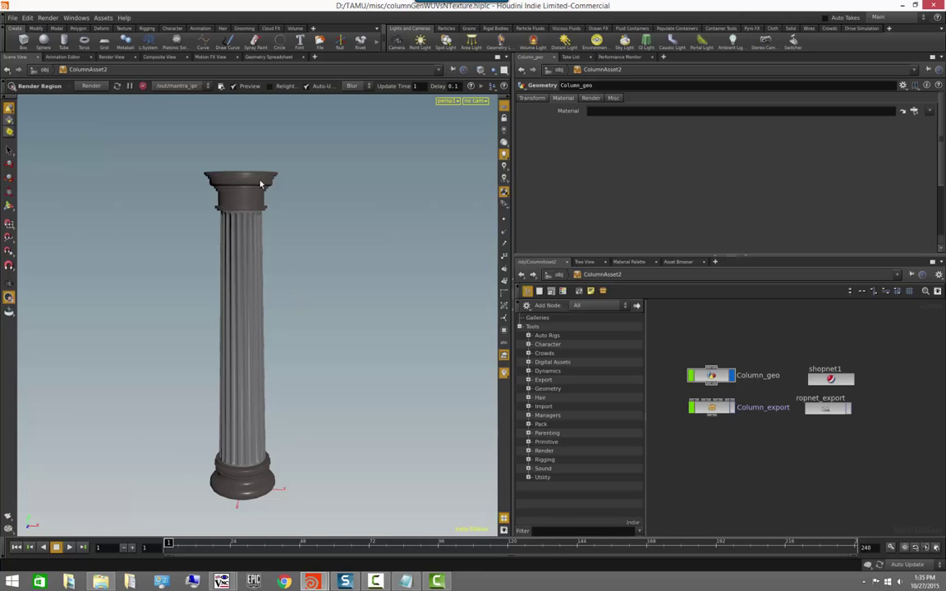
pyautogui.moveTo(254, 270); pyautogui.dragTo(222, 203)
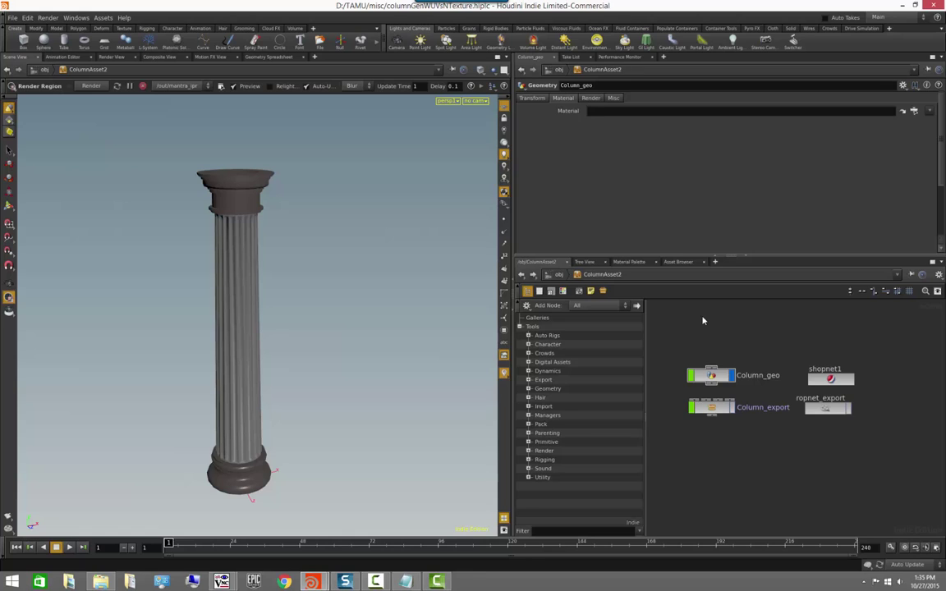
# - Revert column_generator_tutorial1 inside Column_geo to its current asset definition, discarding the unlocked material edits
pyautogui.doubleClick(711, 375)
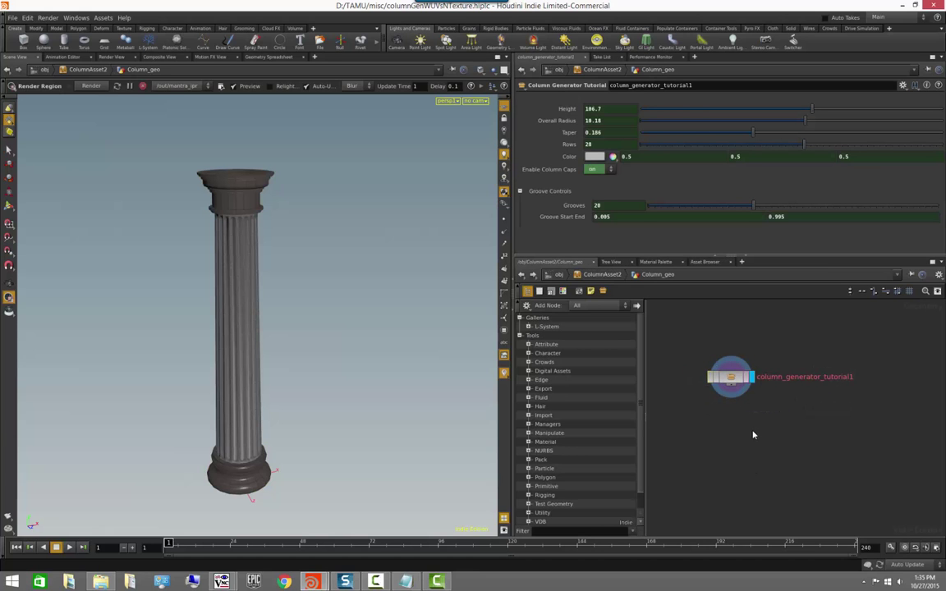
pyautogui.rightClick(732, 376)
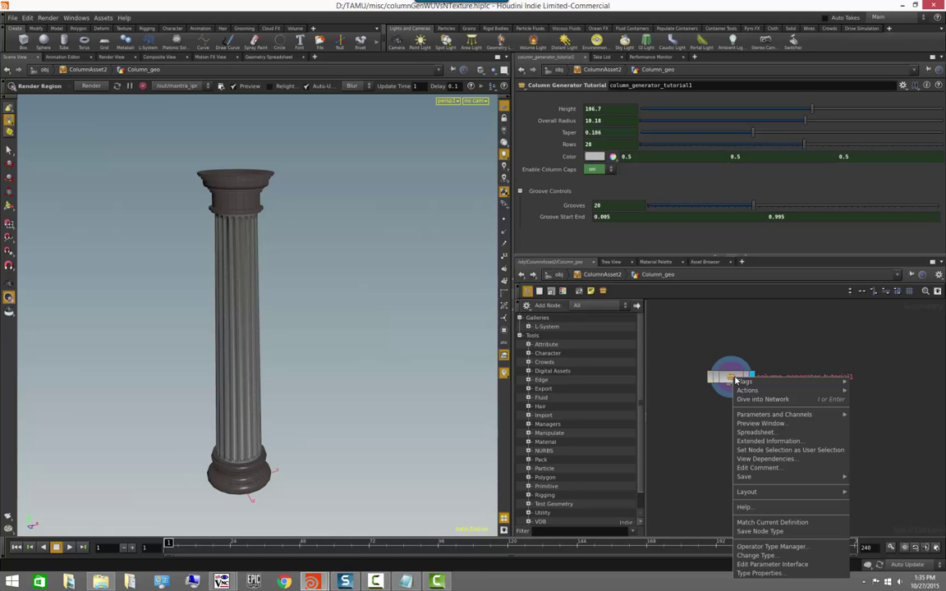
pyautogui.click(742, 356)
pyautogui.rightClick(737, 383)
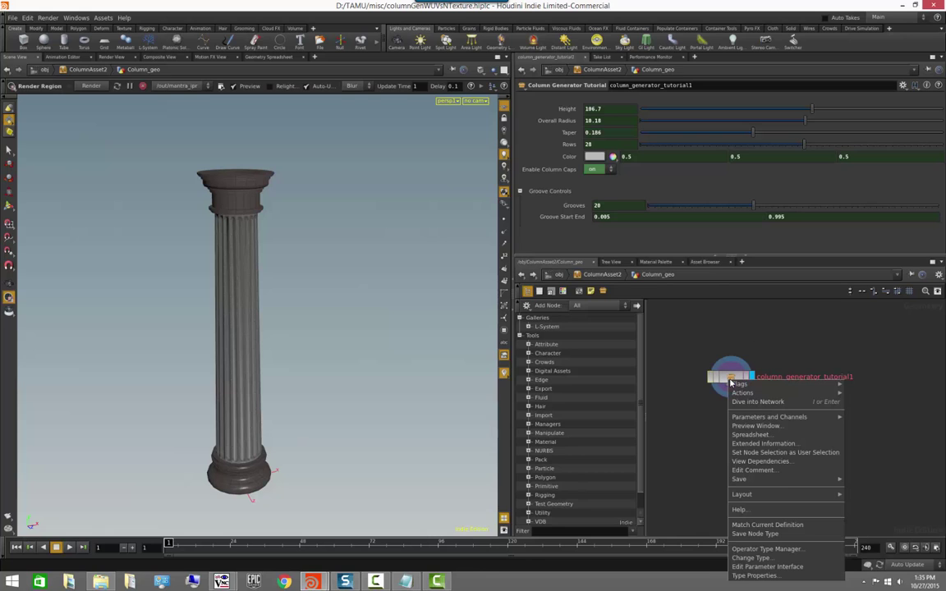
pyautogui.click(779, 529)
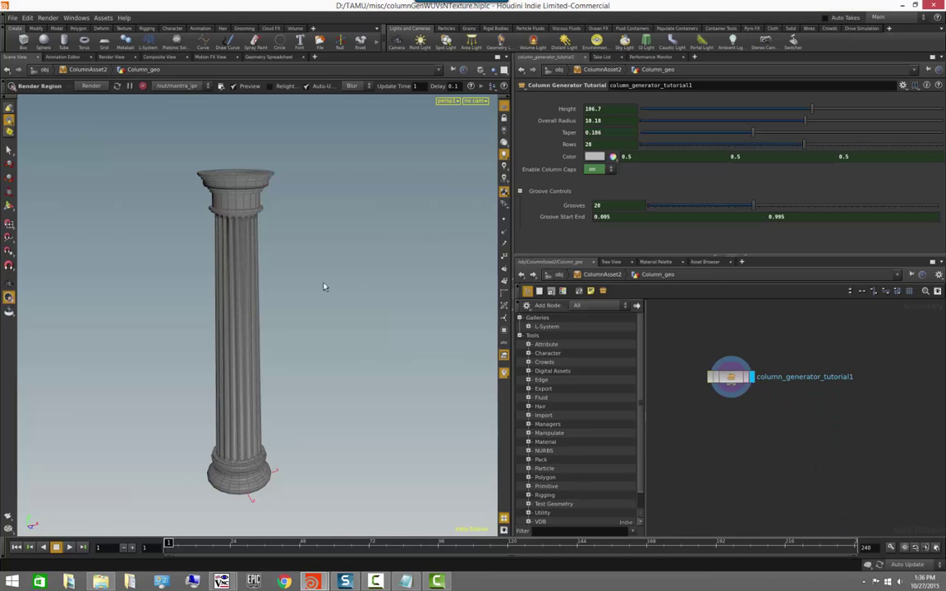
pyautogui.moveTo(279, 298); pyautogui.dragTo(255, 340)
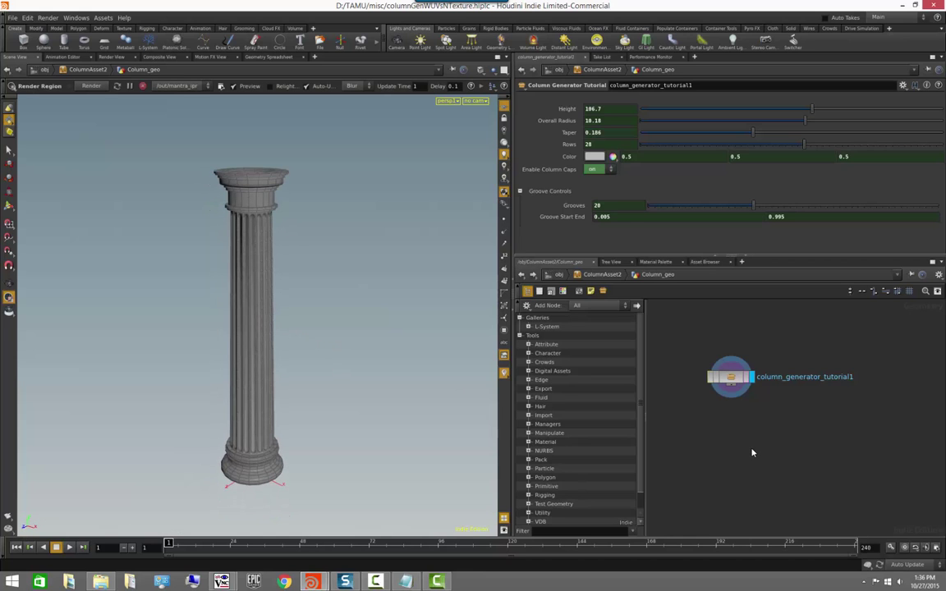
# - Return to ColumnAsset2 and assign the marble material from shopnet1 to the whole Column_geo object
pyautogui.press('u')
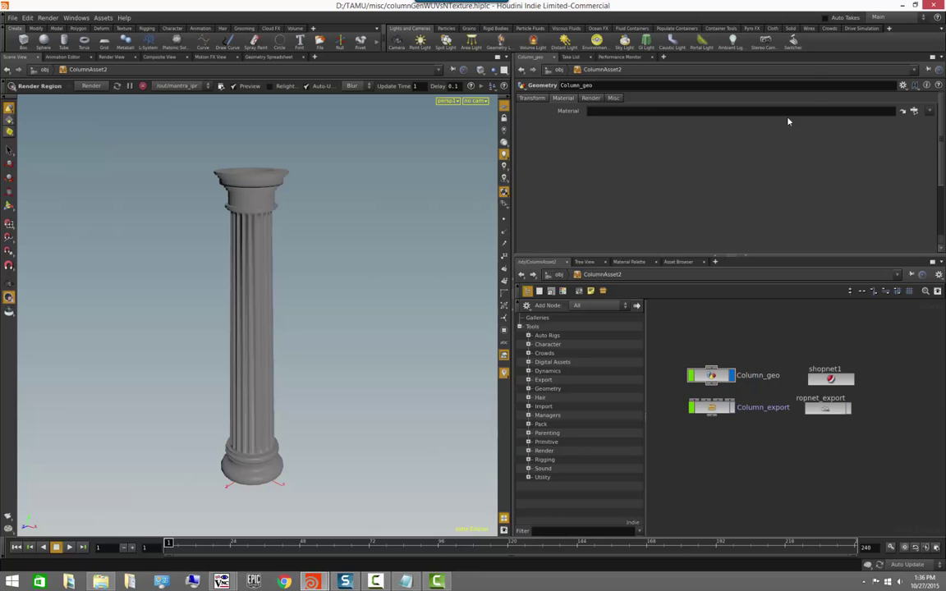
pyautogui.click(903, 111)
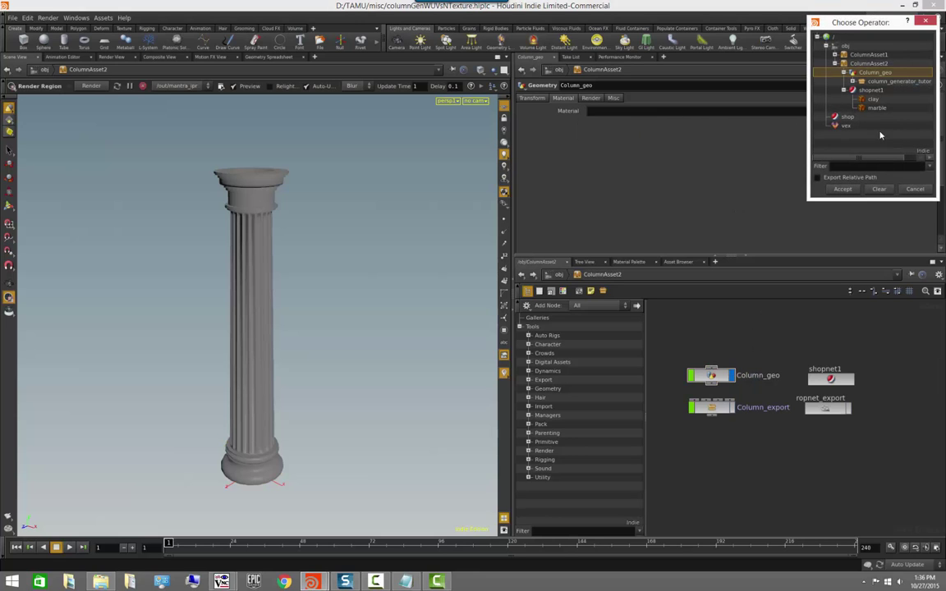
pyautogui.click(876, 107)
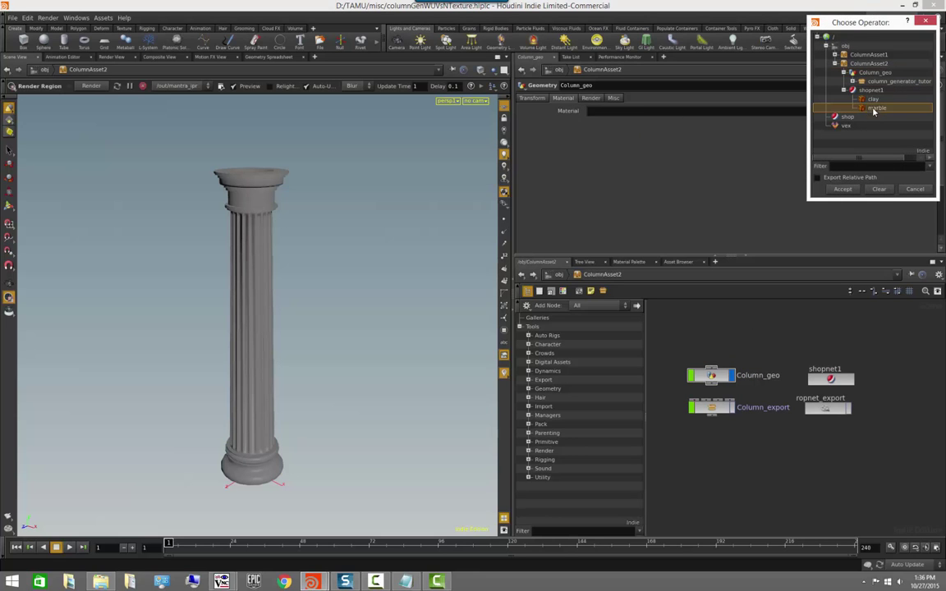
pyautogui.click(843, 189)
pyautogui.press('Escape')
pyautogui.moveTo(377, 376); pyautogui.dragTo(334, 312)
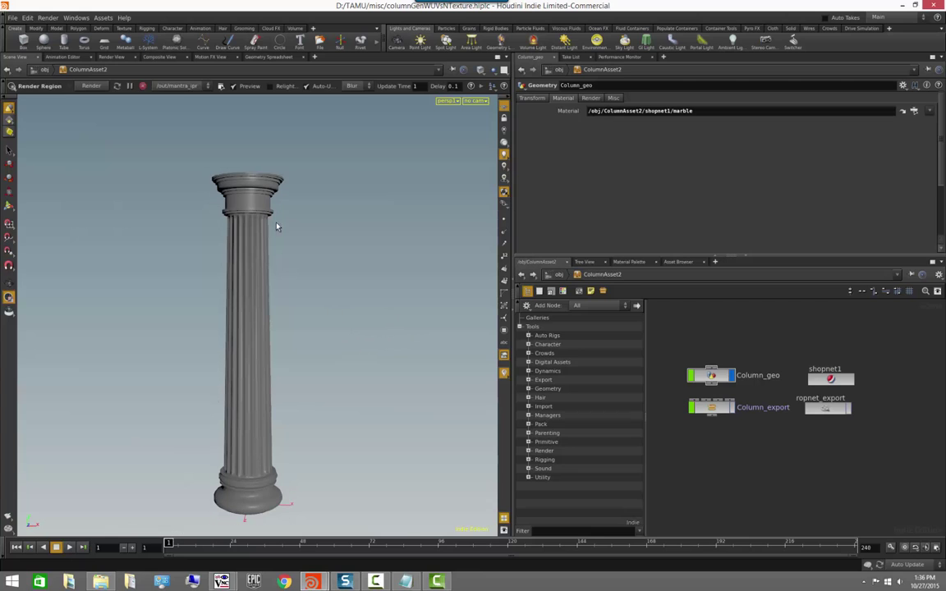
pyautogui.keyDown('alt'); pyautogui.moveTo(344, 240); pyautogui.dragTo(289, 258); pyautogui.keyUp('alt')
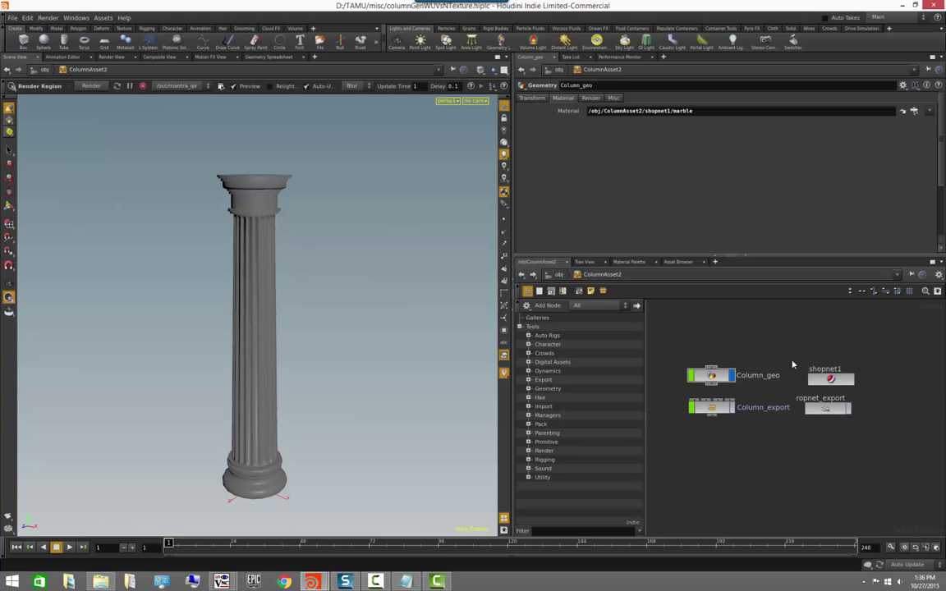
# - Open the marble material assigned to Column_geo and examine the image chooser of its base color map
pyautogui.click(904, 112)
pyautogui.click(842, 334)
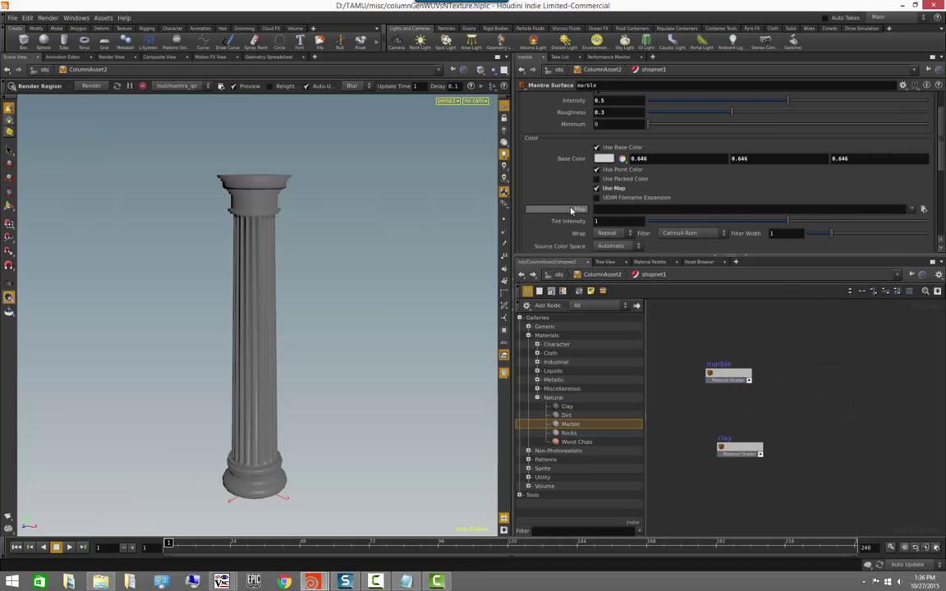
pyautogui.click(923, 209)
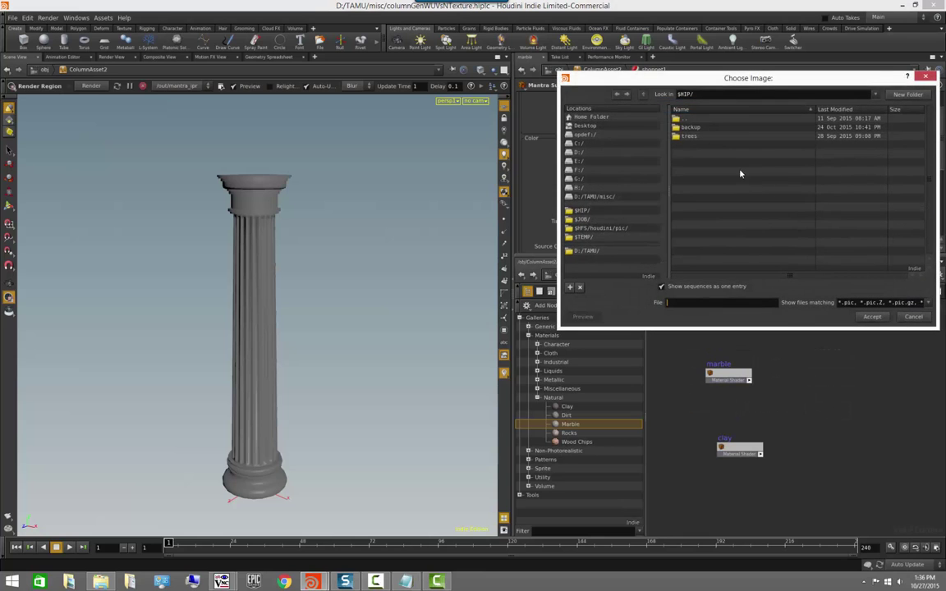
pyautogui.click(913, 317)
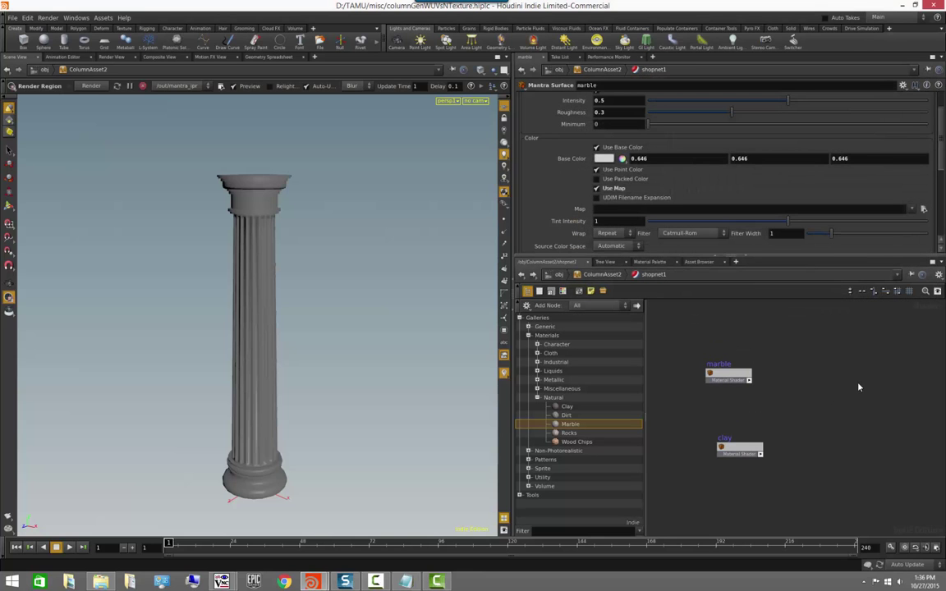
# - Hide the node palette and add a COP2 Network to ColumnAsset2 below ropnet_export
pyautogui.click(528, 291)
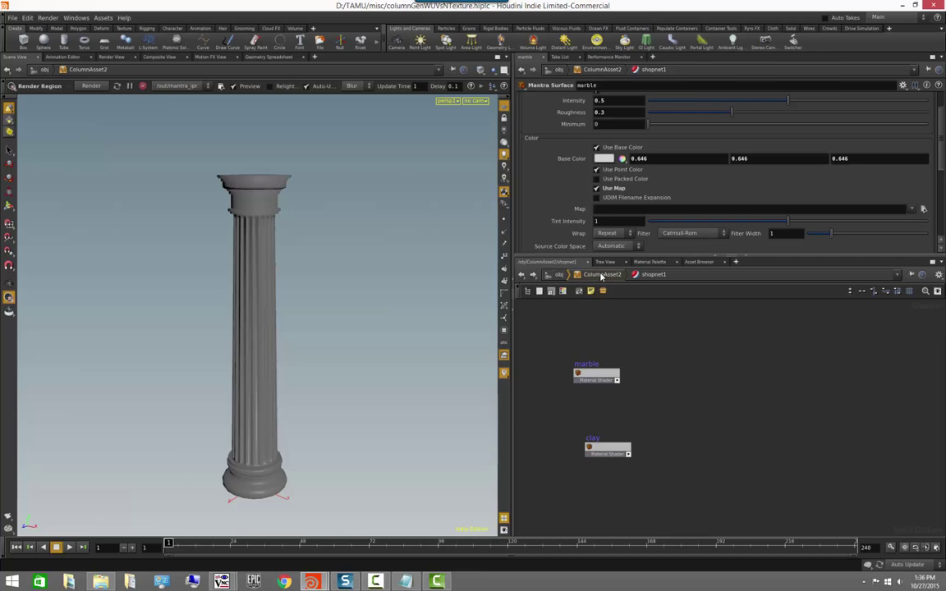
pyautogui.press('u')
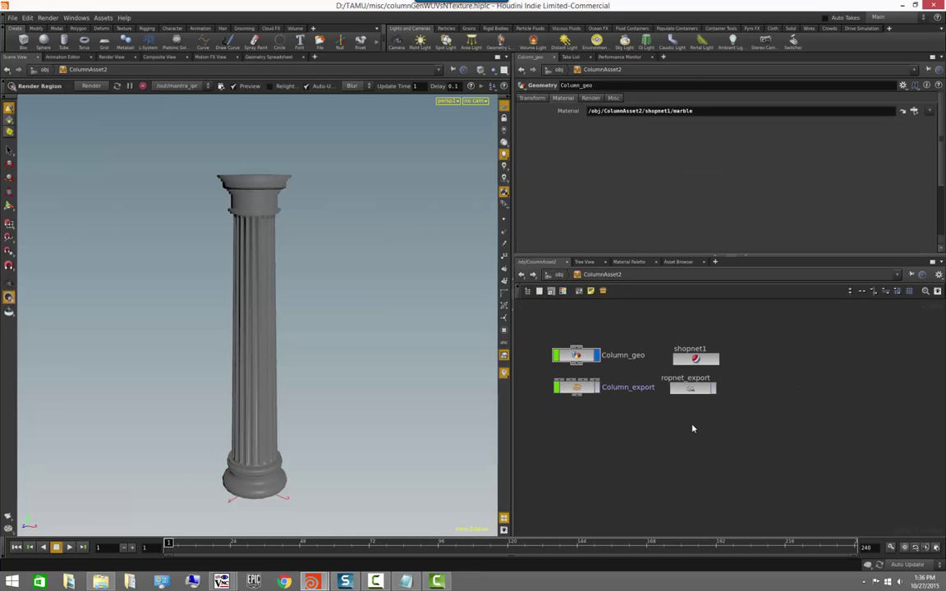
pyautogui.press('Tab')
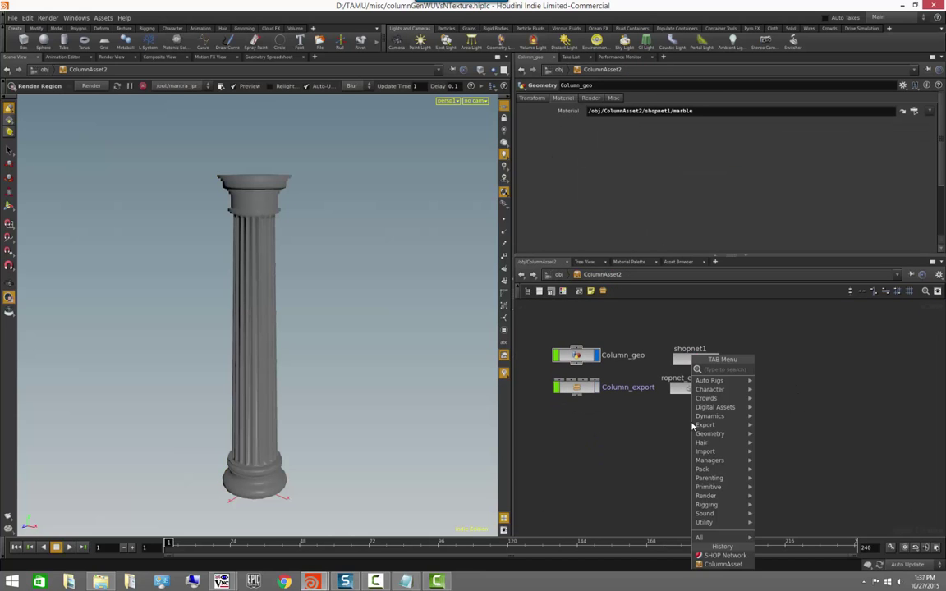
pyautogui.write('cop')
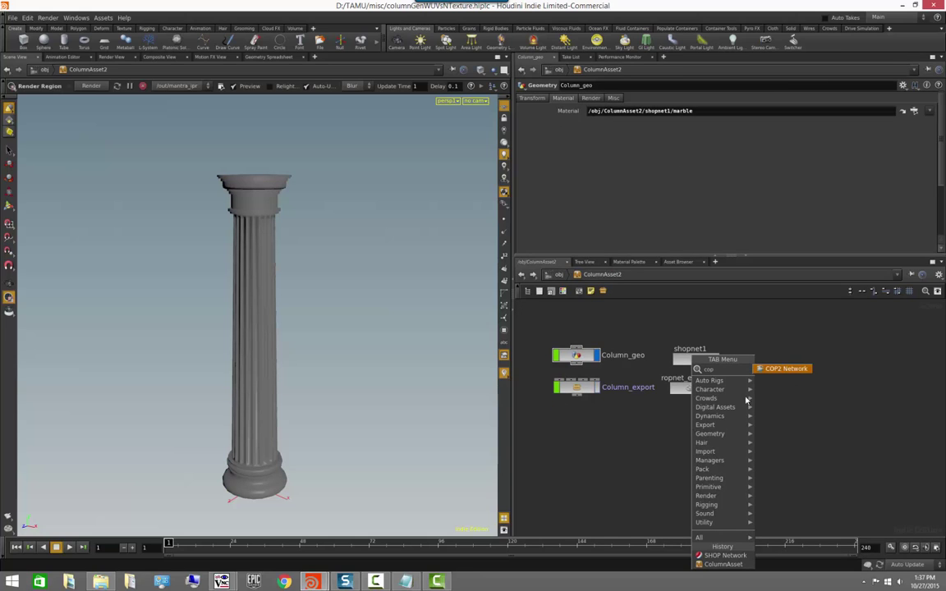
pyautogui.click(799, 371)
pyautogui.click(697, 417)
pyautogui.click(712, 460)
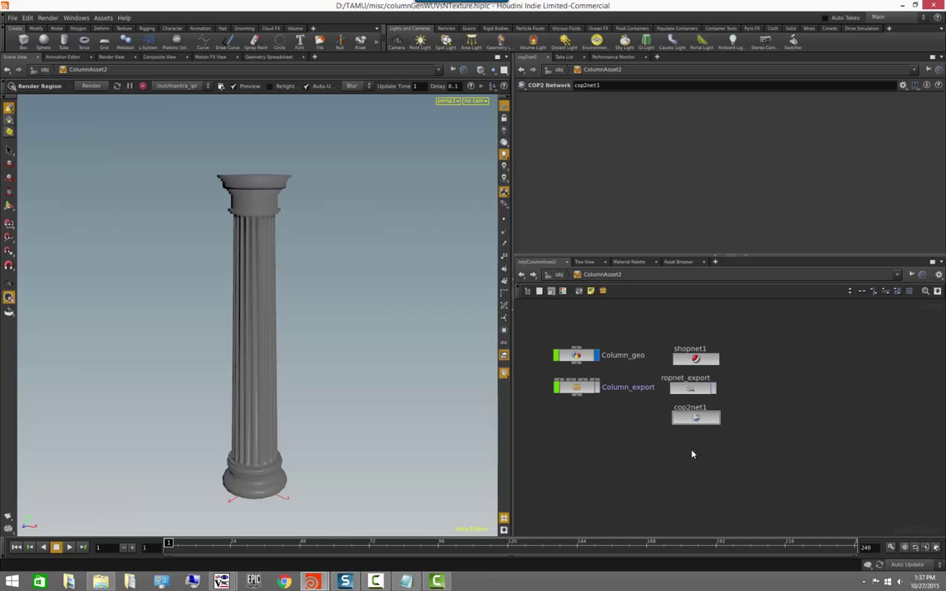
# - Open the cop2net1 network inside ColumnAsset2
pyautogui.doubleClick(699, 421)
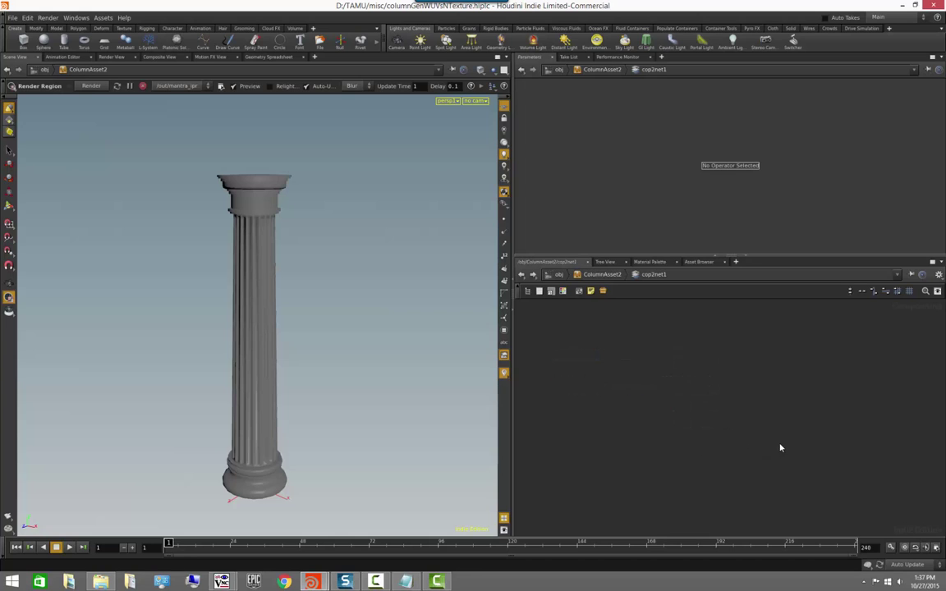
pyautogui.press('Tab')
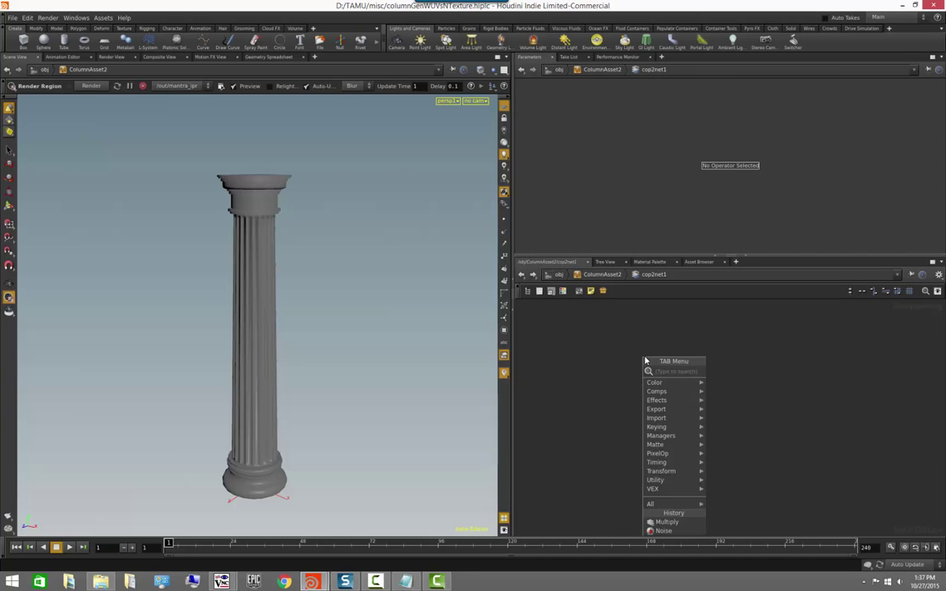
pyautogui.moveTo(661, 384)
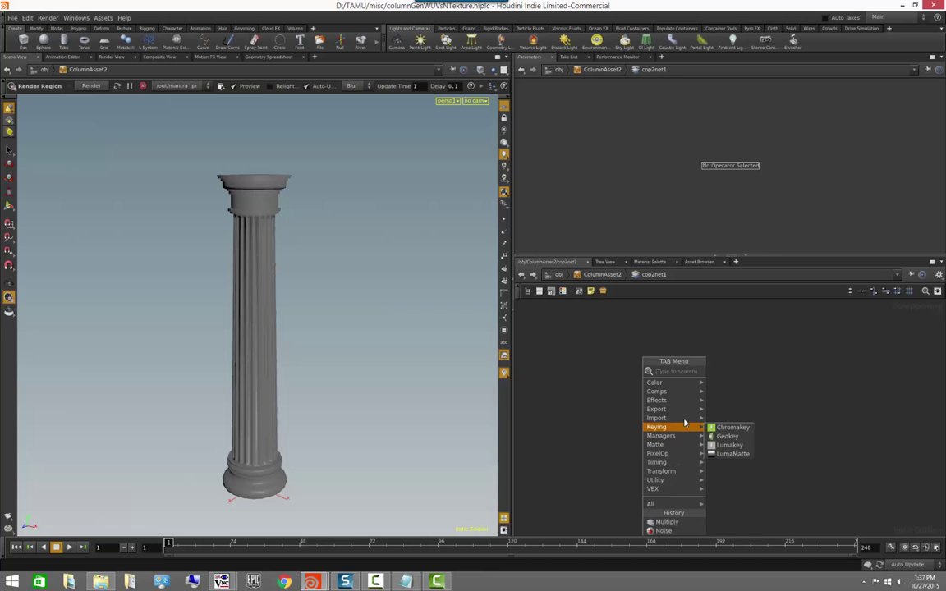
pyautogui.click(616, 368)
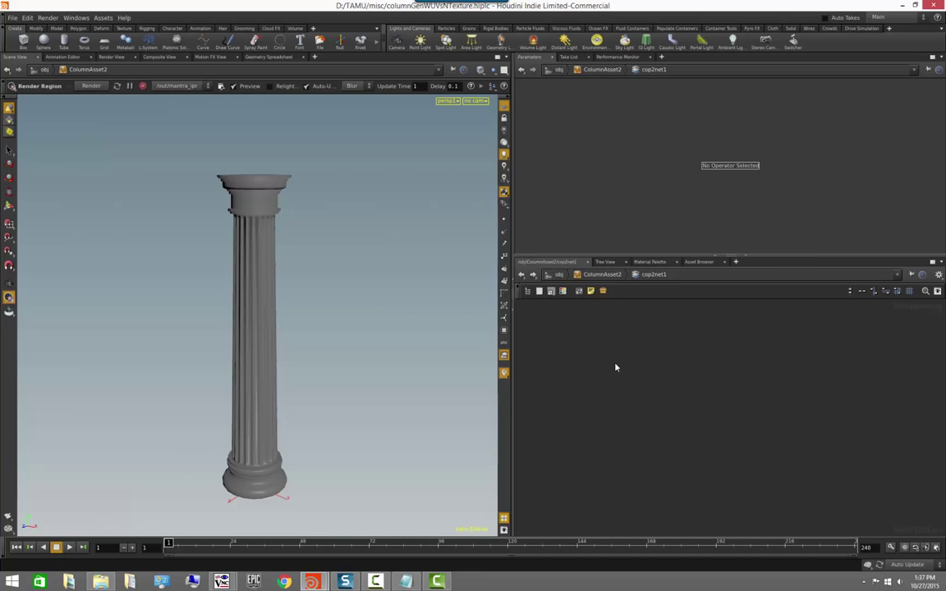
pyautogui.press('Tab')
pyautogui.write('file')
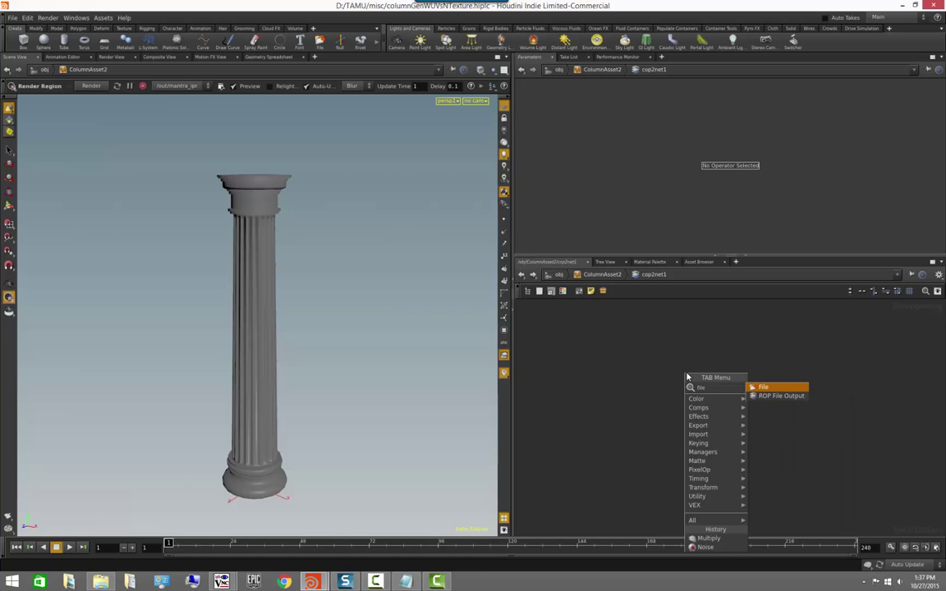
pyautogui.press('Escape')
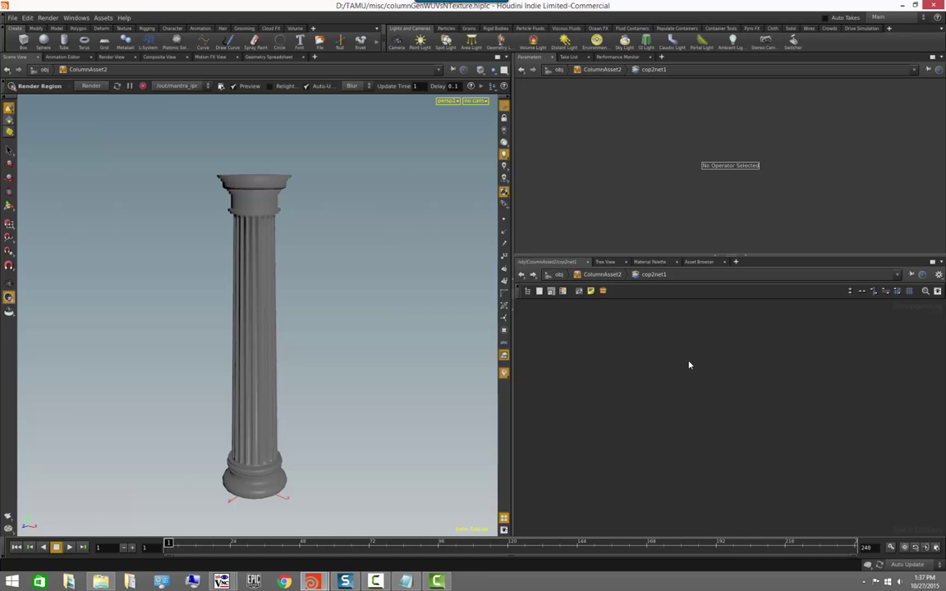
# - Add a Noise node to cop2net1 and show its image in the Composite View
pyautogui.press('Tab')
pyautogui.write('nois')
pyautogui.press('Return')
pyautogui.click(690, 361)
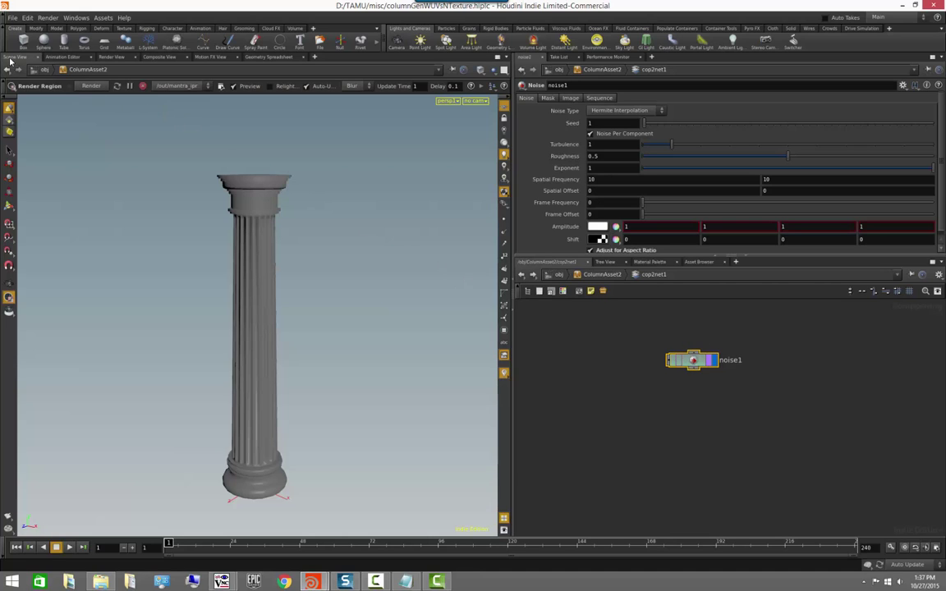
pyautogui.click(164, 57)
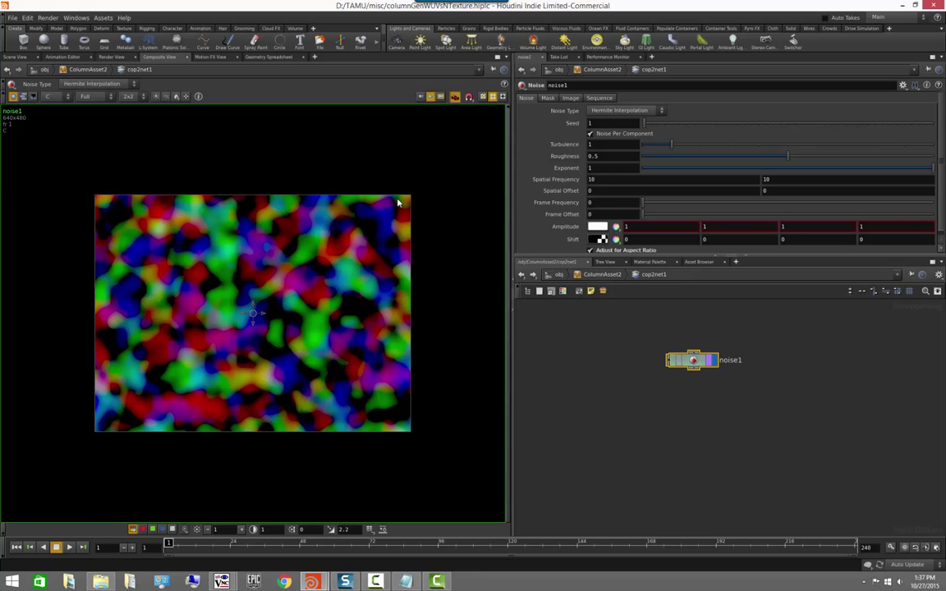
pyautogui.scroll(-3, 277, 380)
pyautogui.scroll(4, 277, 379)
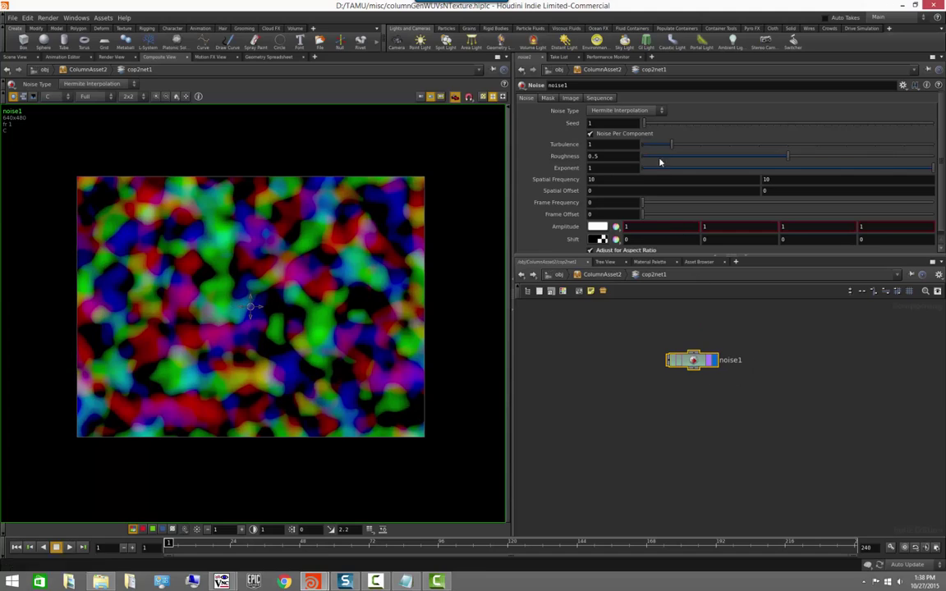
# - Set the noise's seed to 0 and shift its spatial offset to about 0.41 and -2.09
pyautogui.moveTo(645, 123)
pyautogui.mouseDown()
pyautogui.moveTo(699, 132)
pyautogui.moveTo(636, 134)
pyautogui.mouseUp()
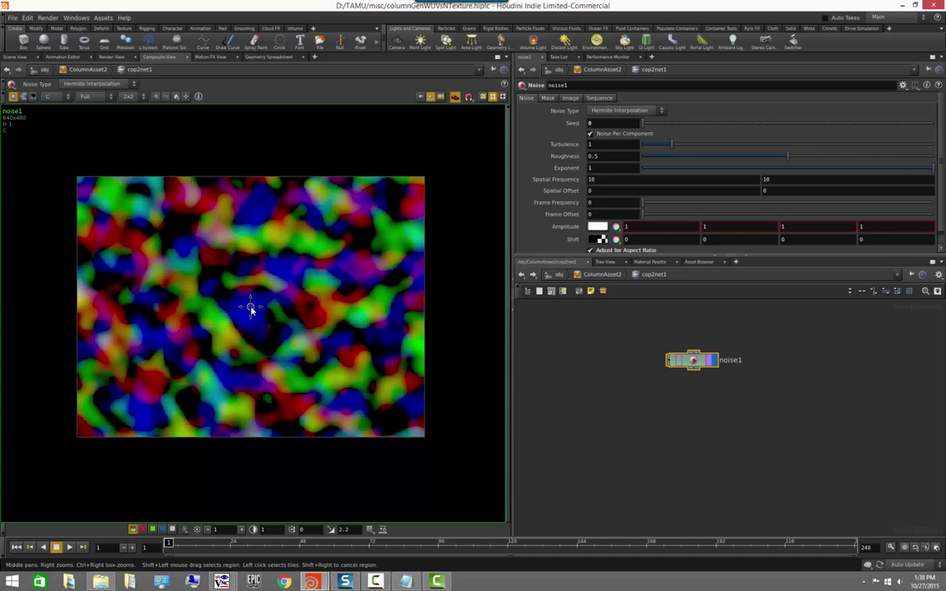
pyautogui.moveTo(251, 306)
pyautogui.mouseDown()
pyautogui.moveTo(266, 274)
pyautogui.moveTo(259, 227)
pyautogui.moveTo(146, 309)
pyautogui.moveTo(295, 331)
pyautogui.moveTo(251, 308)
pyautogui.mouseUp()
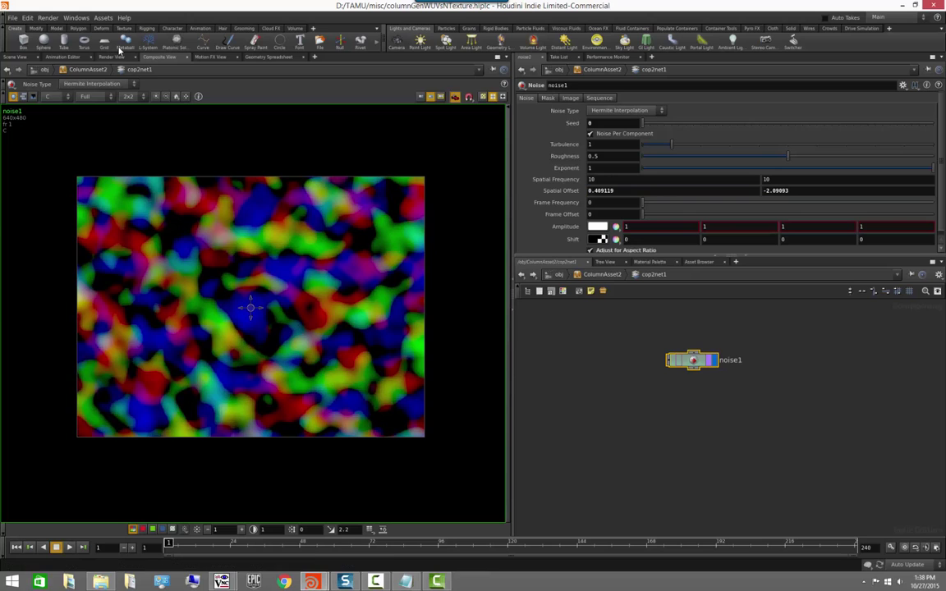
pyautogui.click(675, 450)
# - Examine the noise's mask settings and its red, green, blue and alpha channels one by one, returning to full color
pyautogui.scroll(-1, 599, 161)
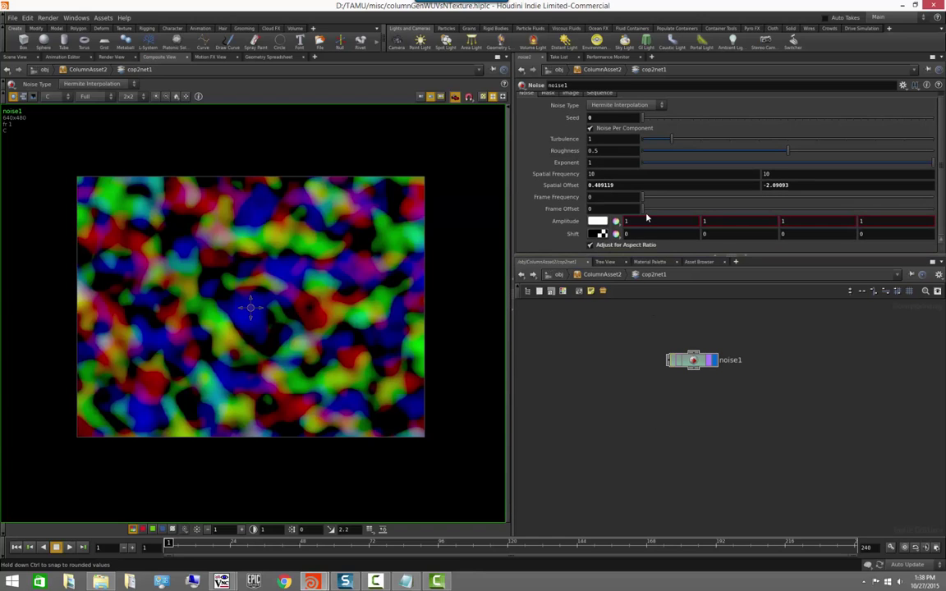
pyautogui.scroll(1, 647, 217)
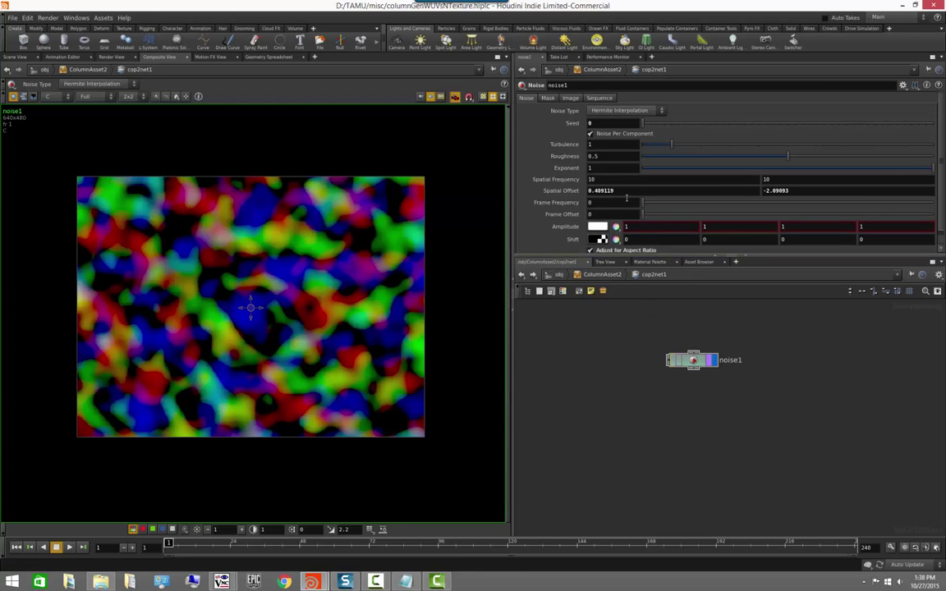
pyautogui.click(549, 99)
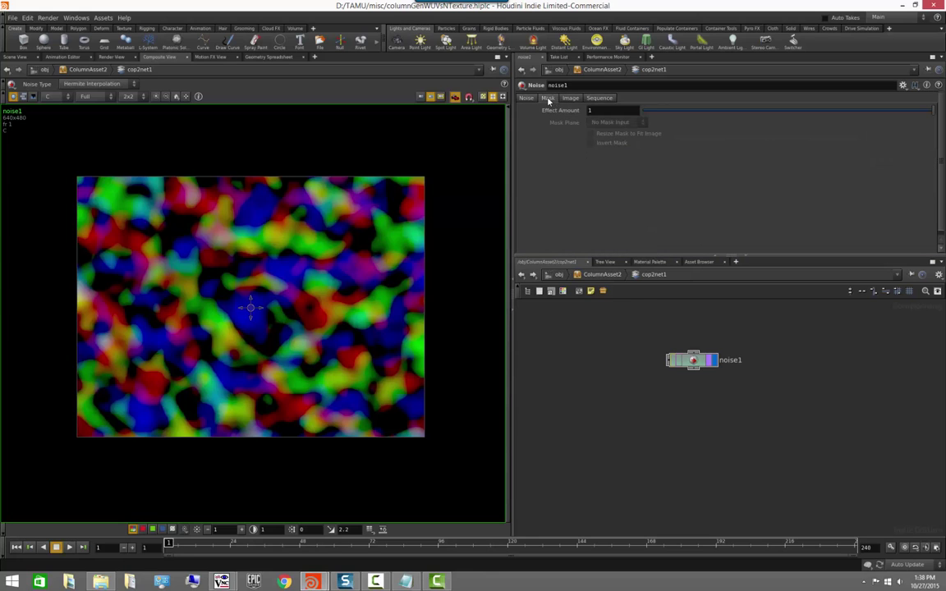
pyautogui.click(527, 98)
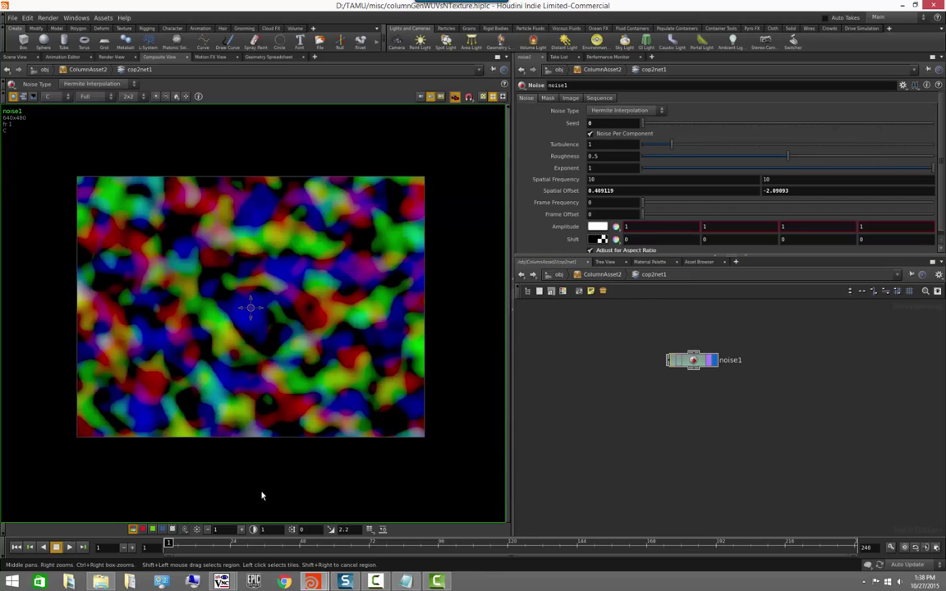
pyautogui.click(143, 530)
pyautogui.click(153, 530)
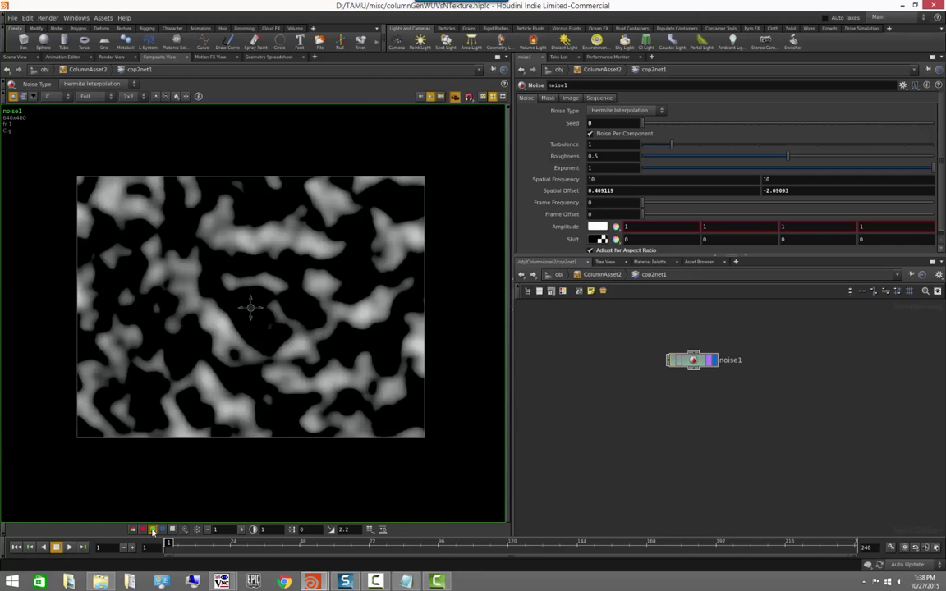
pyautogui.click(162, 530)
pyautogui.click(172, 530)
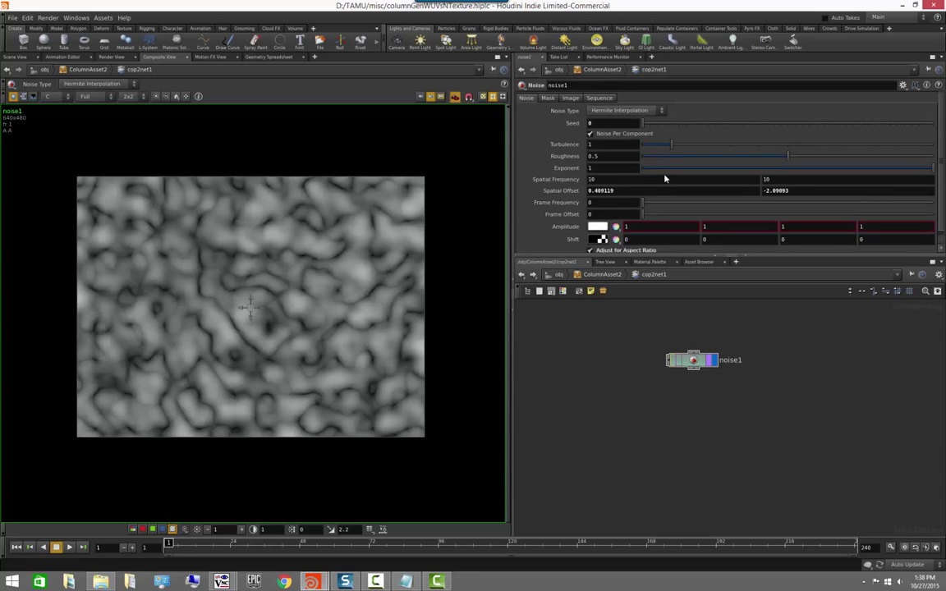
pyautogui.click(132, 530)
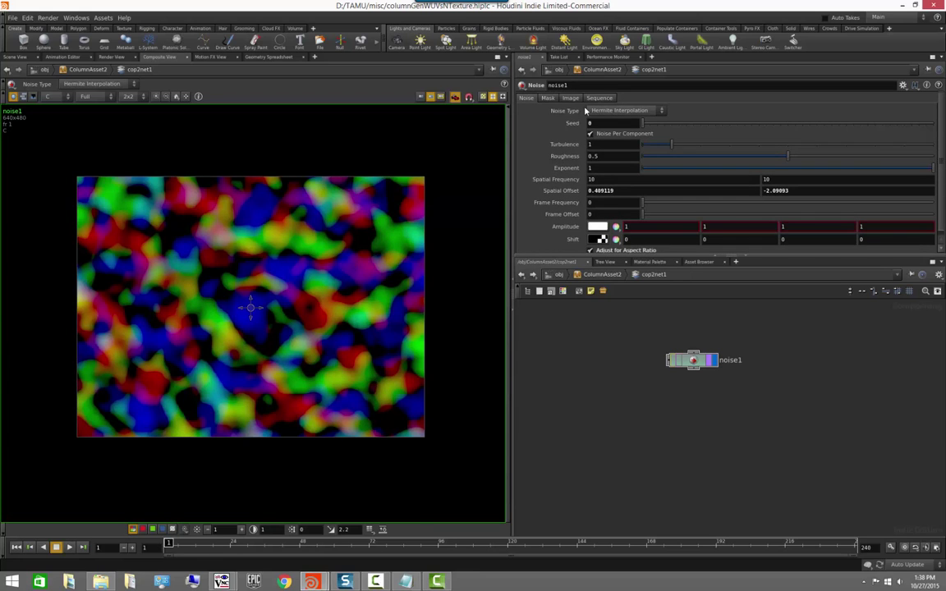
# - Override the image size of noise1 to 1024 by 1024 and return to its noise settings
pyautogui.click(570, 99)
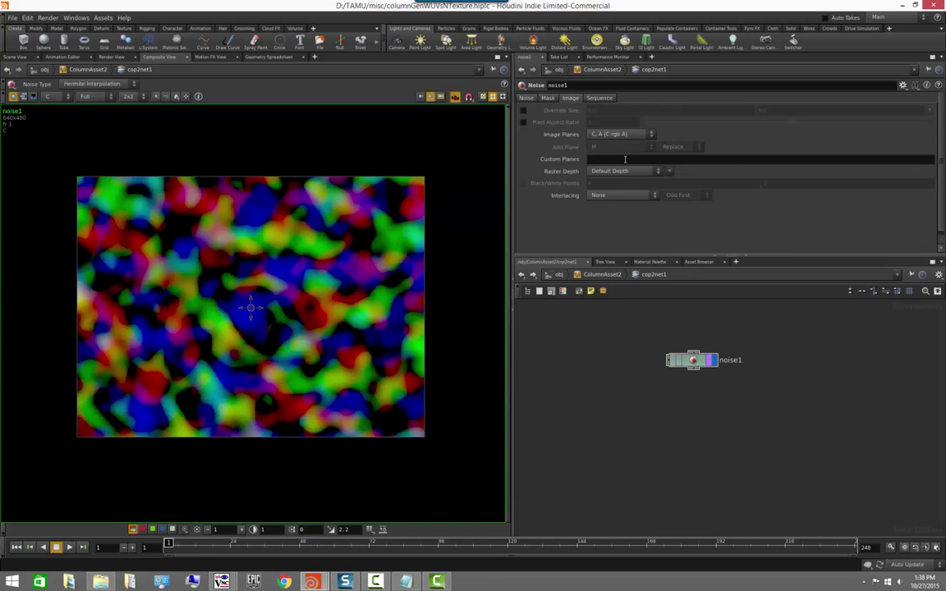
pyautogui.click(548, 99)
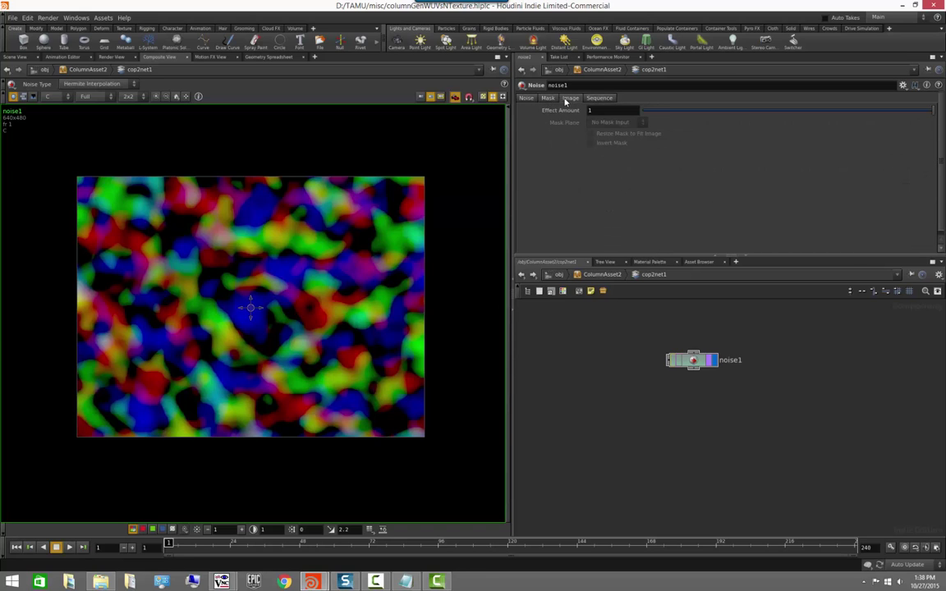
pyautogui.click(569, 99)
pyautogui.click(608, 99)
pyautogui.click(568, 99)
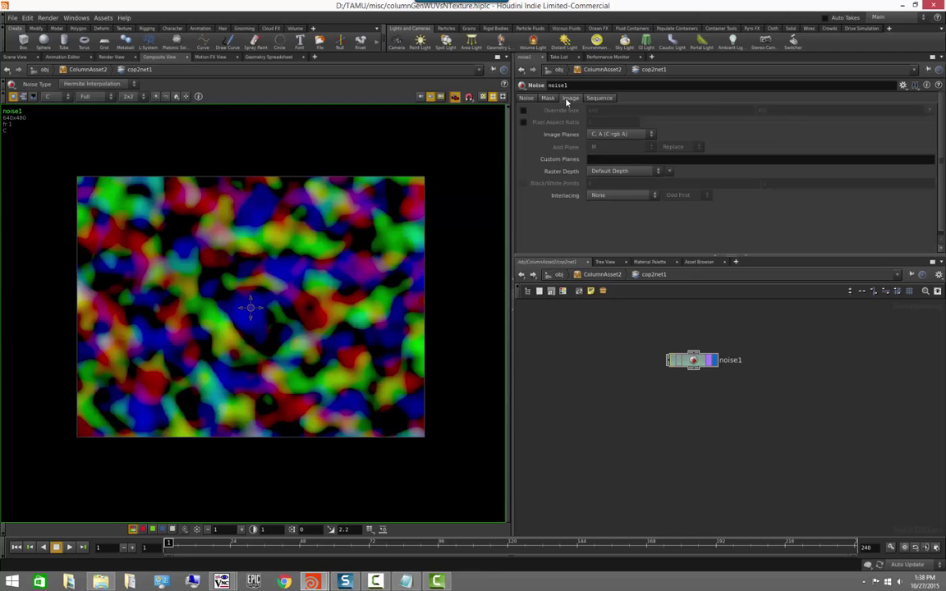
pyautogui.click(524, 111)
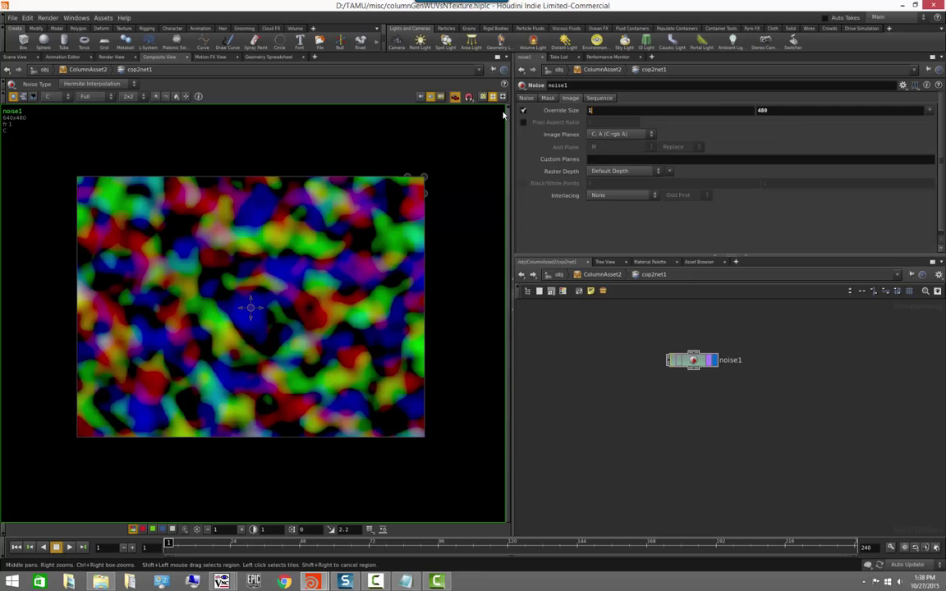
pyautogui.write('4')
pyautogui.press('Tab')
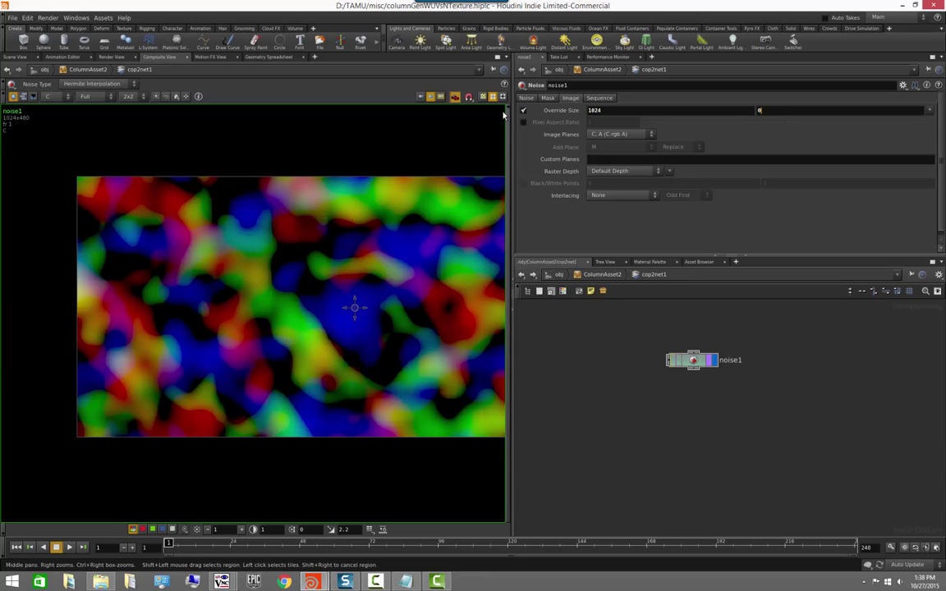
pyautogui.press('Return')
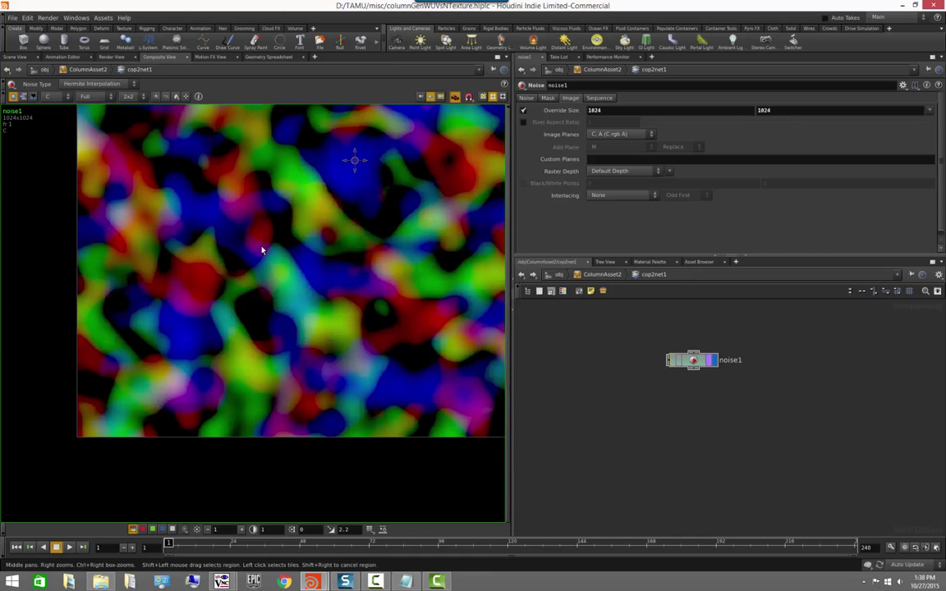
pyautogui.scroll(-5, 385, 279)
pyautogui.moveTo(385, 282); pyautogui.dragTo(416, 262, button='middle')
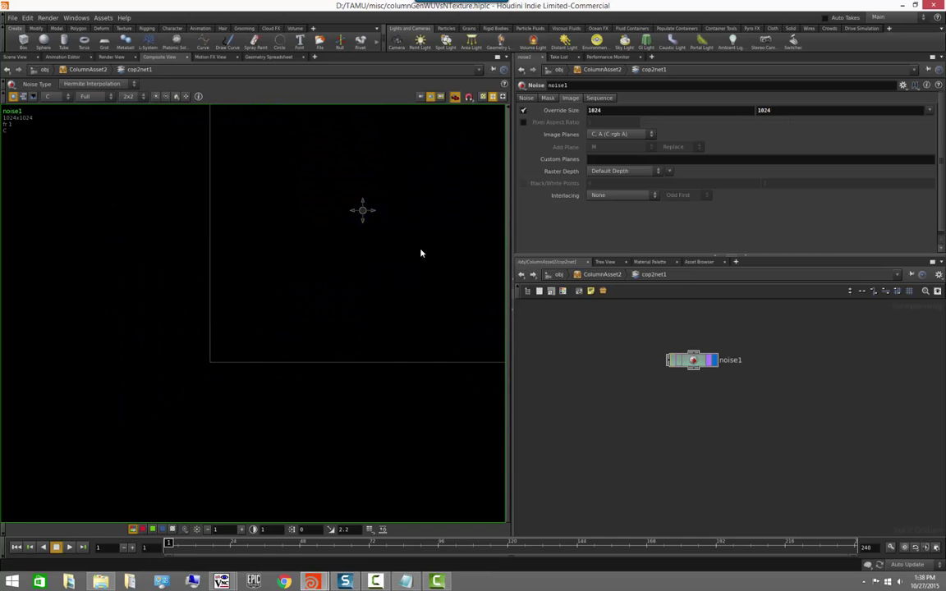
pyautogui.hotkey('ctrl', 'z')
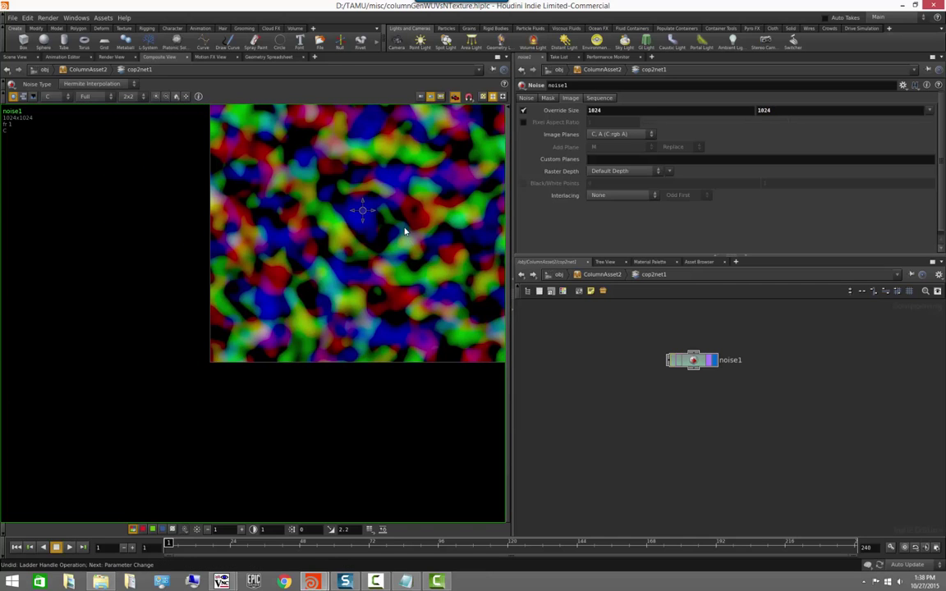
pyautogui.moveTo(401, 218); pyautogui.dragTo(300, 298, button='middle')
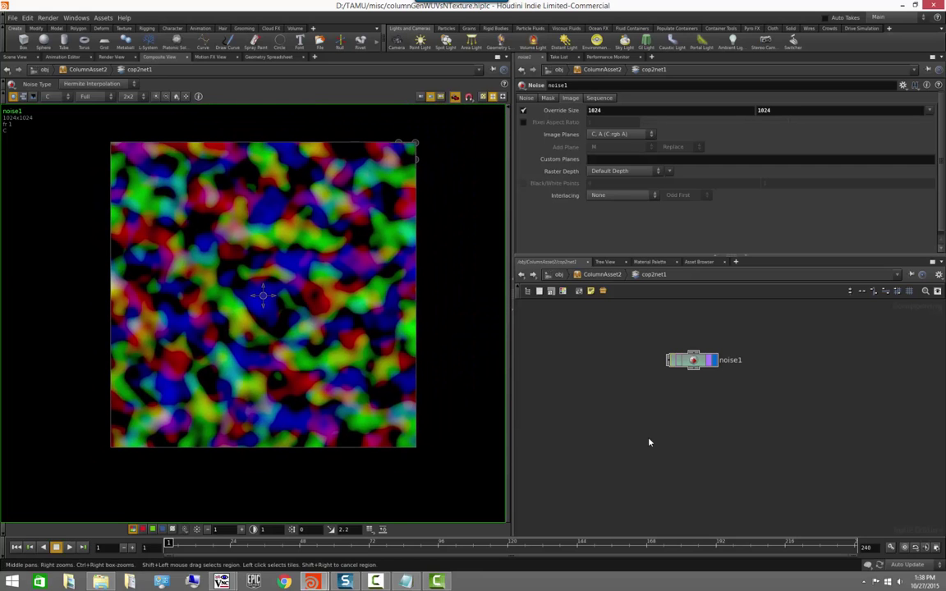
pyautogui.click(525, 98)
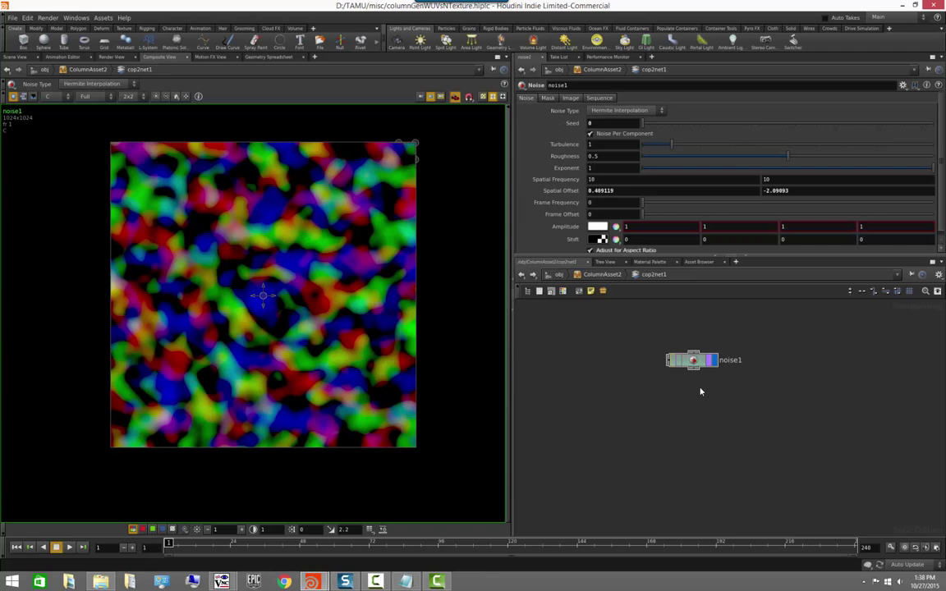
pyautogui.moveTo(696, 403); pyautogui.dragTo(681, 386, button='middle')
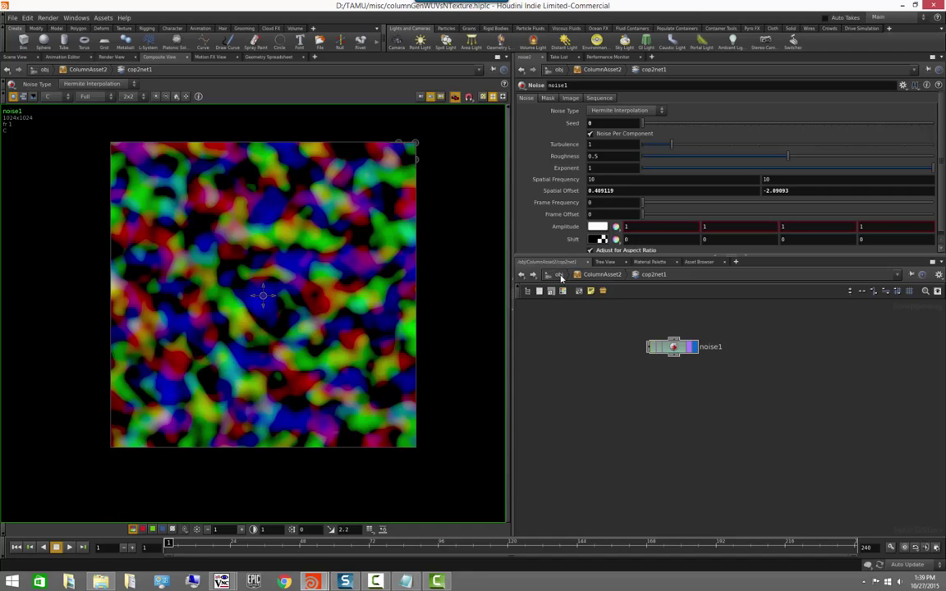
# - Open shopnet1 inside ColumnAsset2, then enlarge and pin the parameter display of the marble material
pyautogui.click(602, 275)
pyautogui.doubleClick(696, 386)
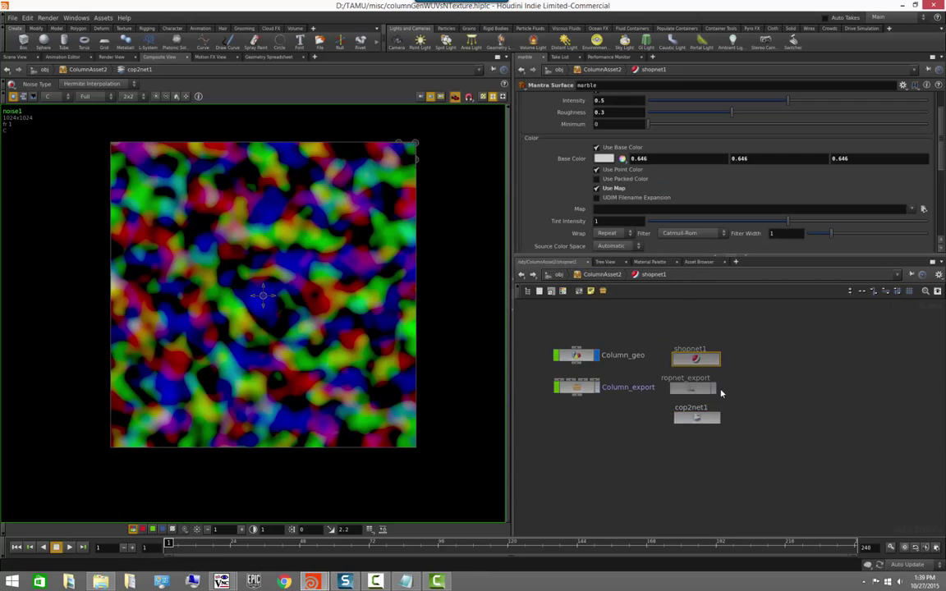
pyautogui.click(740, 407)
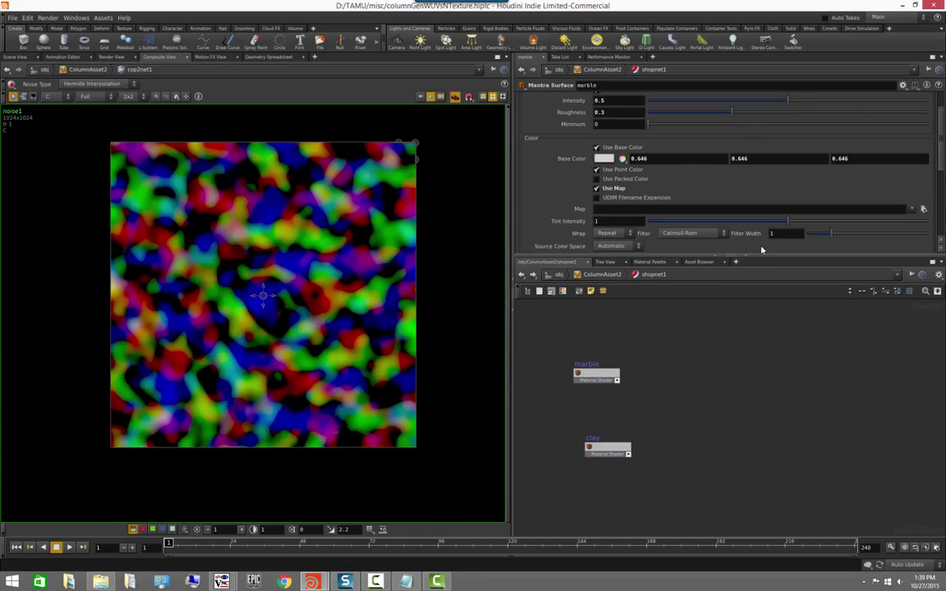
pyautogui.moveTo(761, 257); pyautogui.dragTo(761, 283)
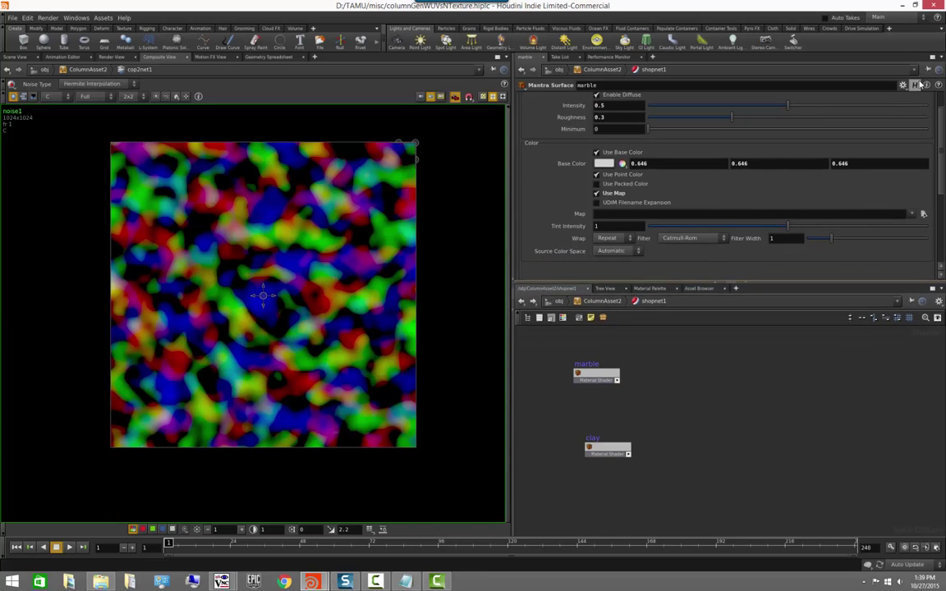
# - Use noise1 from cop2net1 as the base color map of the pinned marble material
pyautogui.click(607, 300)
pyautogui.click(638, 431)
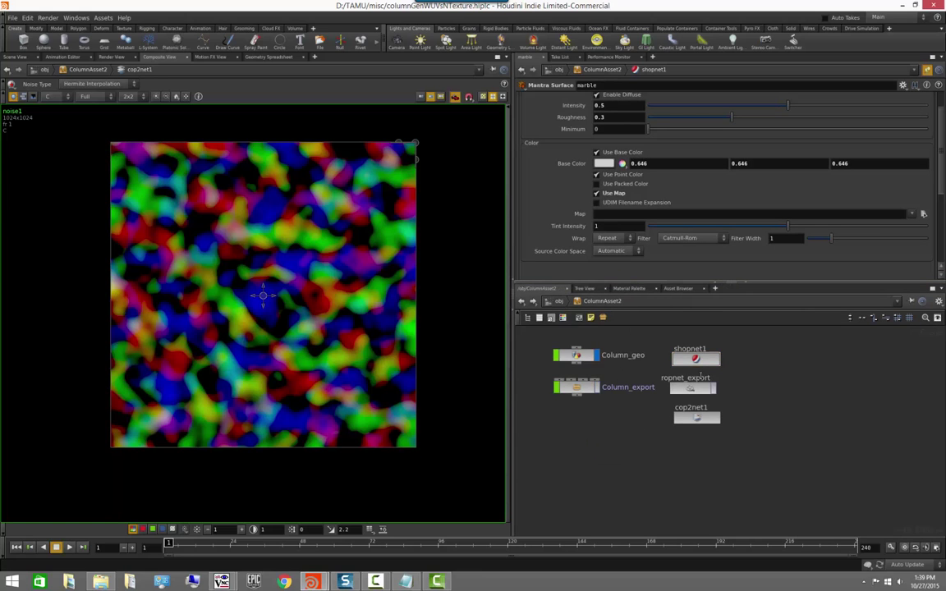
pyautogui.doubleClick(694, 421)
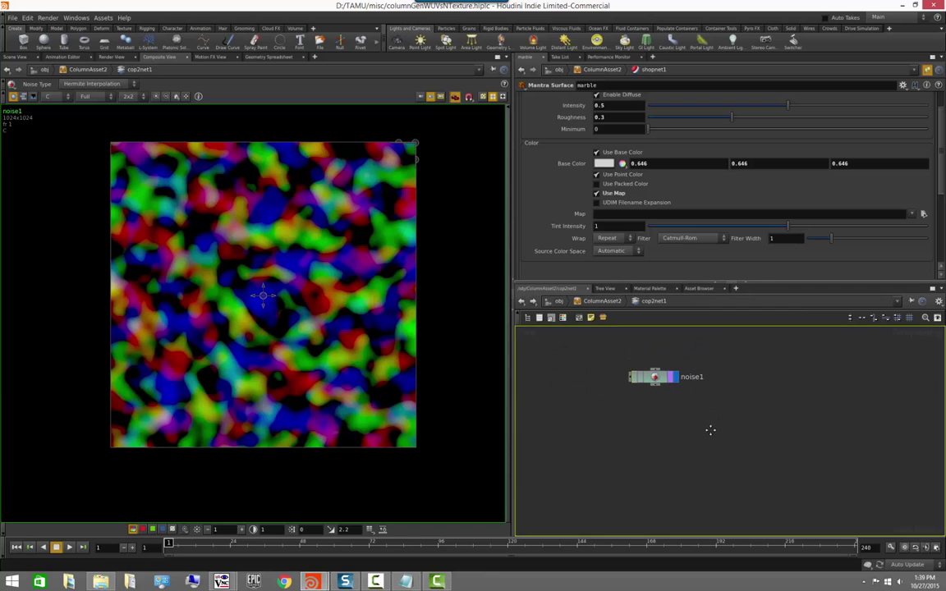
pyautogui.moveTo(654, 379); pyautogui.dragTo(630, 215)
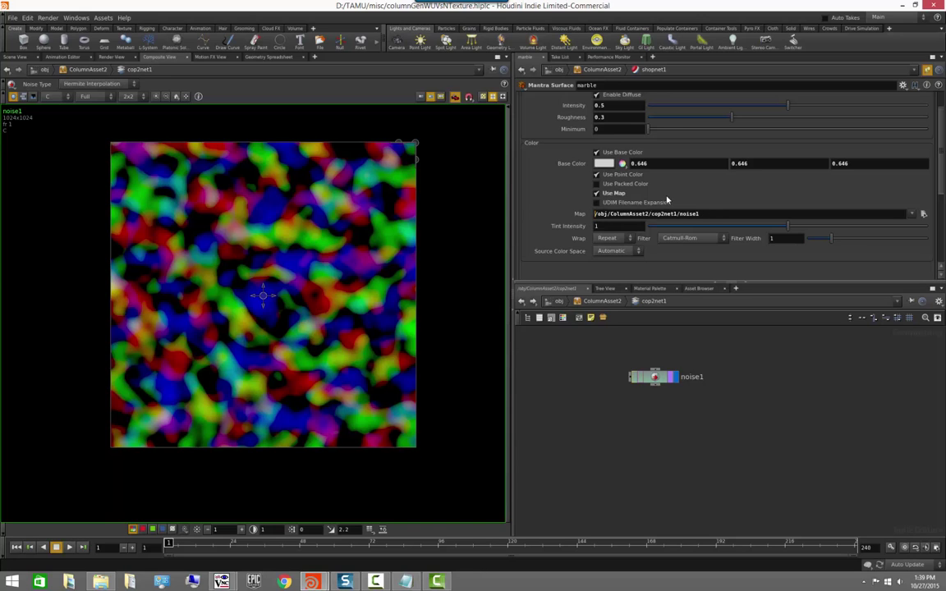
# - Prefix the marble's base color map path with op: and show the textured column in the 3D scene
pyautogui.write('op:')
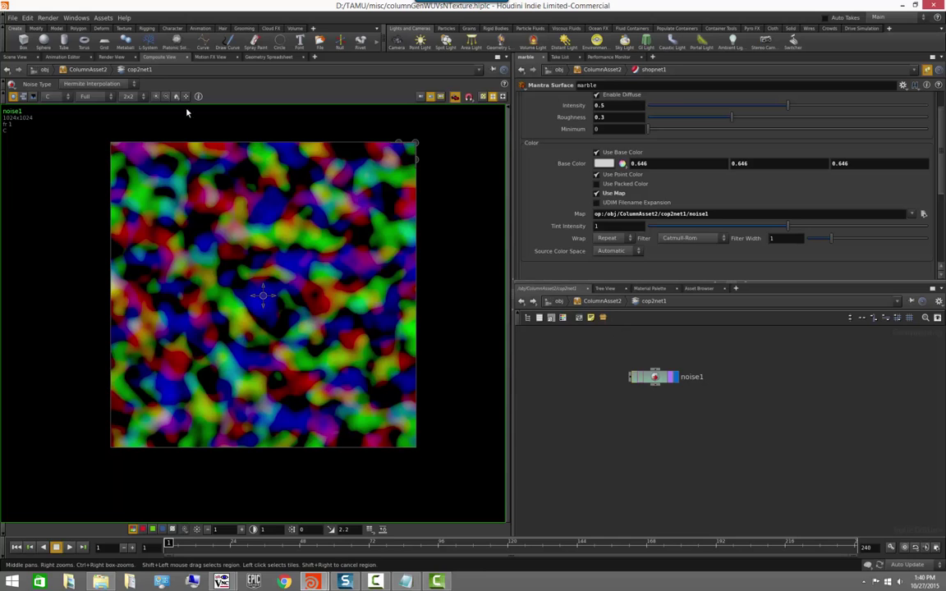
pyautogui.click(13, 57)
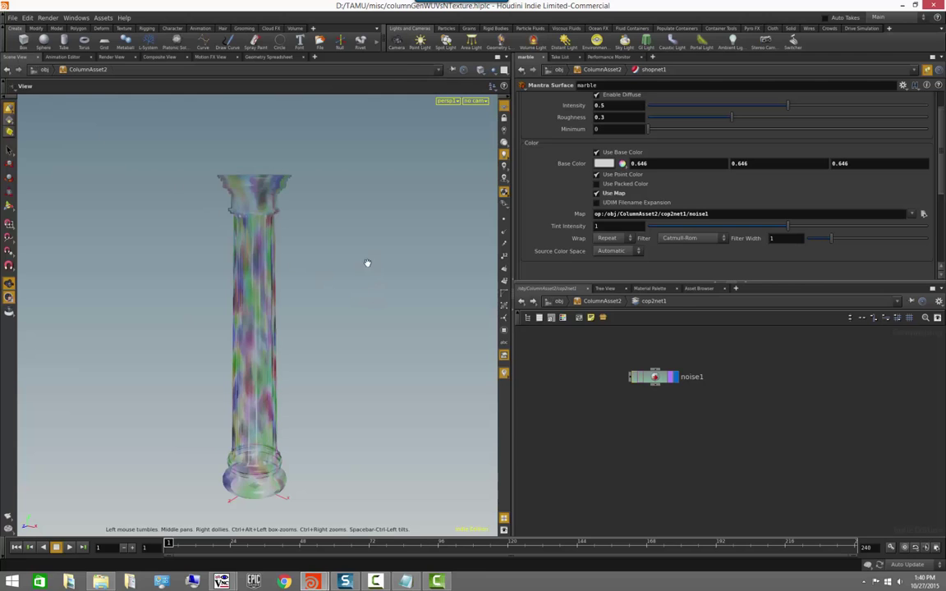
pyautogui.moveTo(367, 264); pyautogui.dragTo(266, 281)
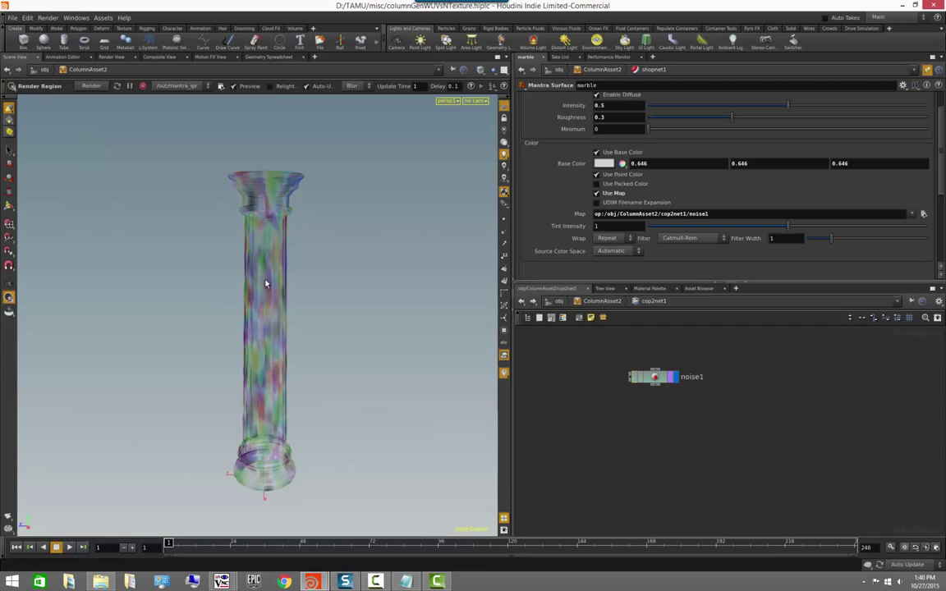
# - Unpin the parameter display and open cop2net1 to show noise1's settings
pyautogui.click(927, 70)
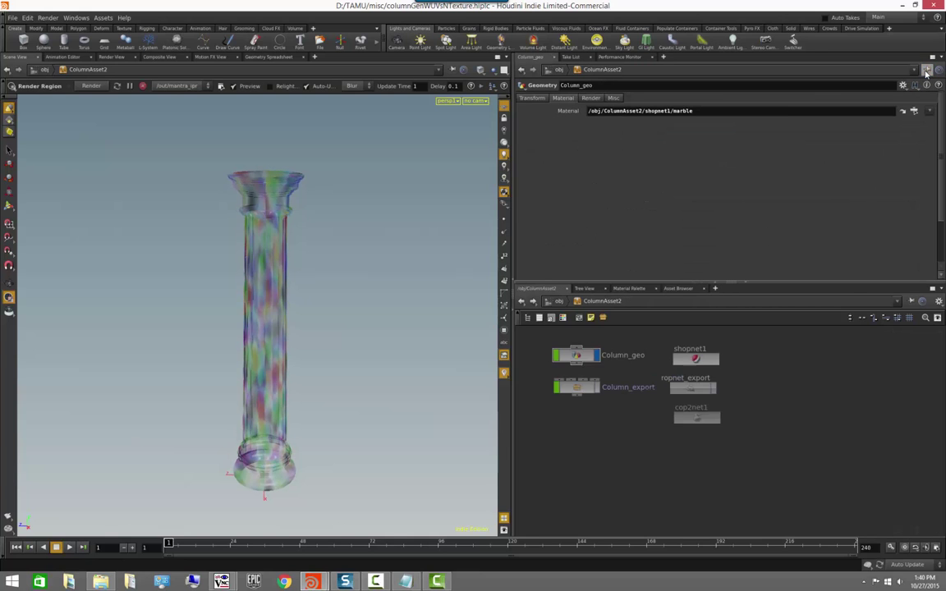
pyautogui.doubleClick(696, 417)
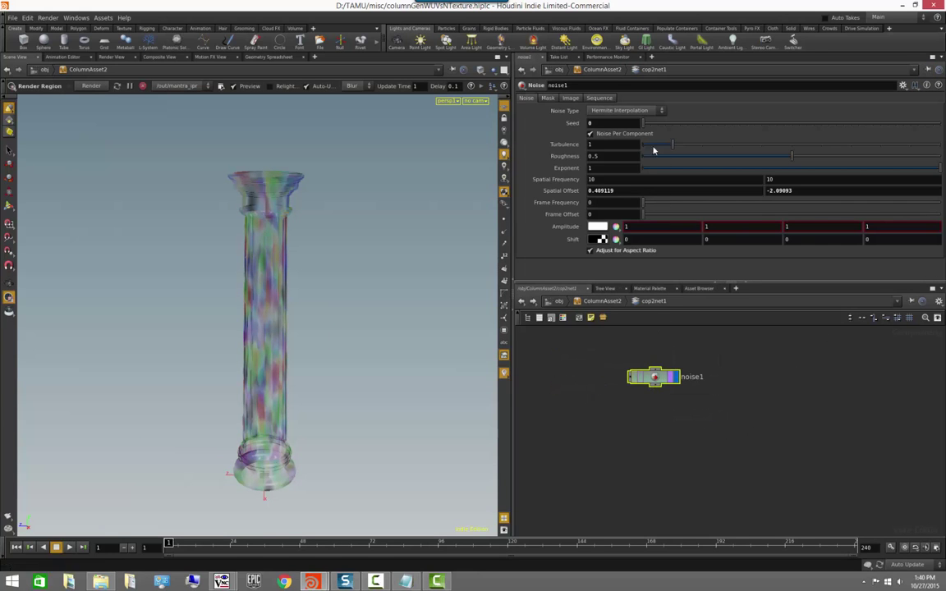
# - Try other seed values for noise1, checking the composite image and the column in the scene
pyautogui.moveTo(644, 124)
pyautogui.mouseDown()
pyautogui.moveTo(769, 125)
pyautogui.moveTo(650, 136)
pyautogui.mouseUp()
pyautogui.click(148, 57)
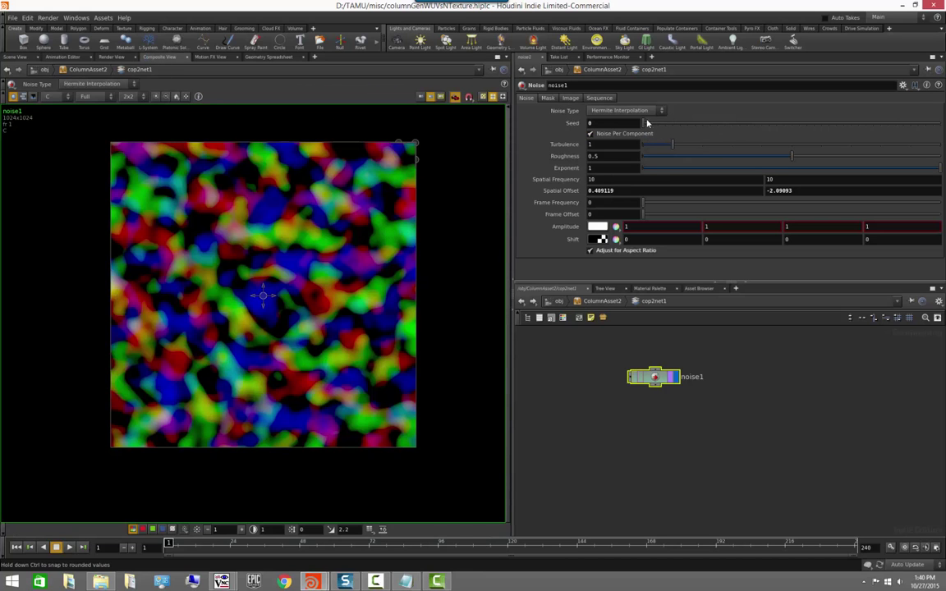
pyautogui.moveTo(644, 123)
pyautogui.mouseDown()
pyautogui.moveTo(649, 129)
pyautogui.moveTo(642, 124)
pyautogui.mouseUp()
pyautogui.click(16, 57)
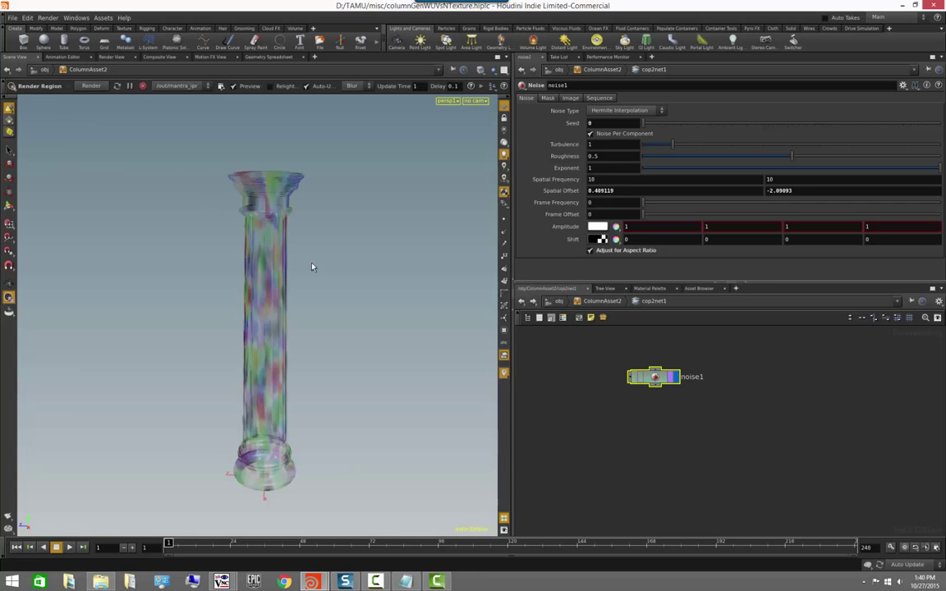
pyautogui.click(746, 471)
pyautogui.click(663, 377)
pyautogui.moveTo(268, 304); pyautogui.dragTo(296, 308)
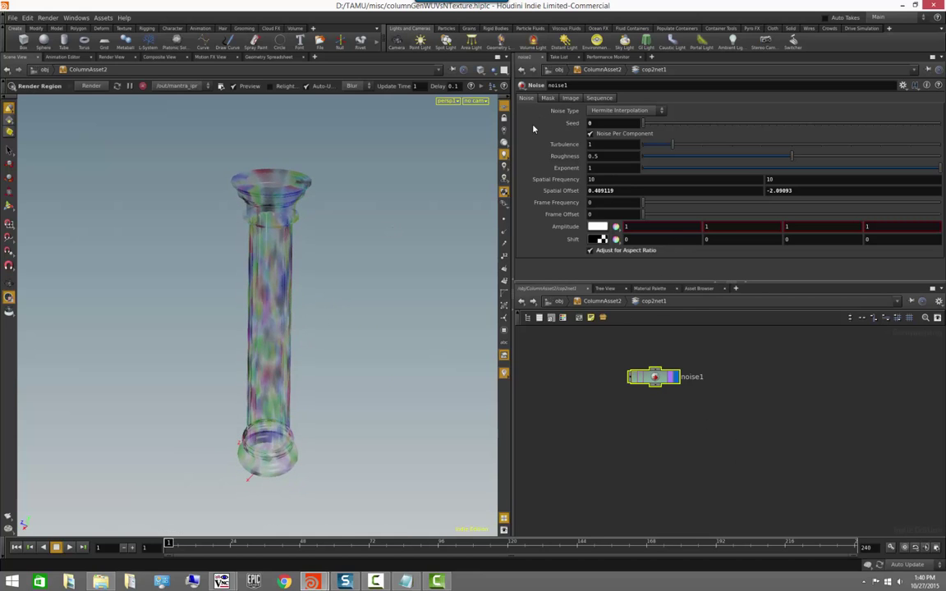
# - Limit noise1's image planes to C (rgb), without alpha, and disable lighting in the 3D viewport
pyautogui.click(547, 98)
pyautogui.click(567, 98)
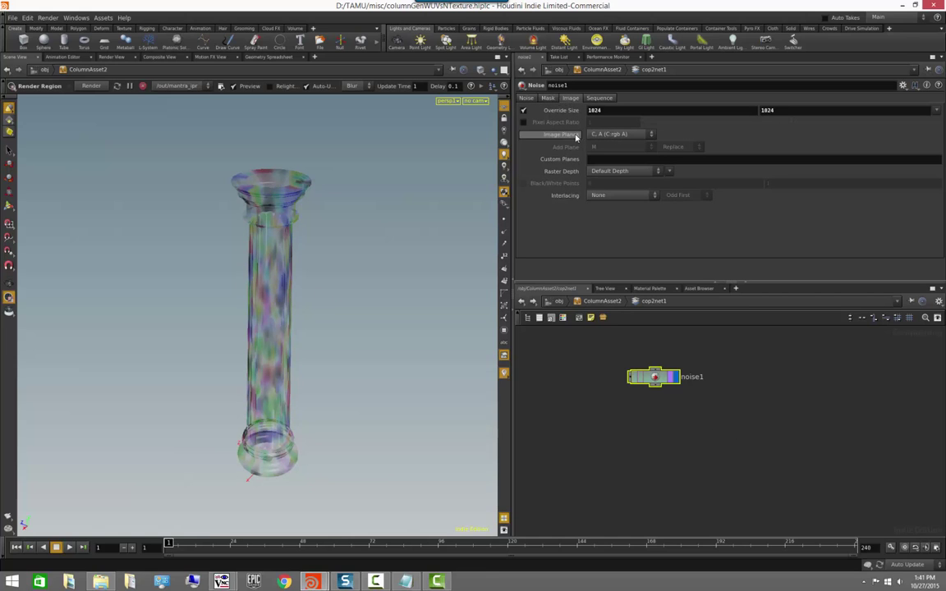
pyautogui.click(610, 135)
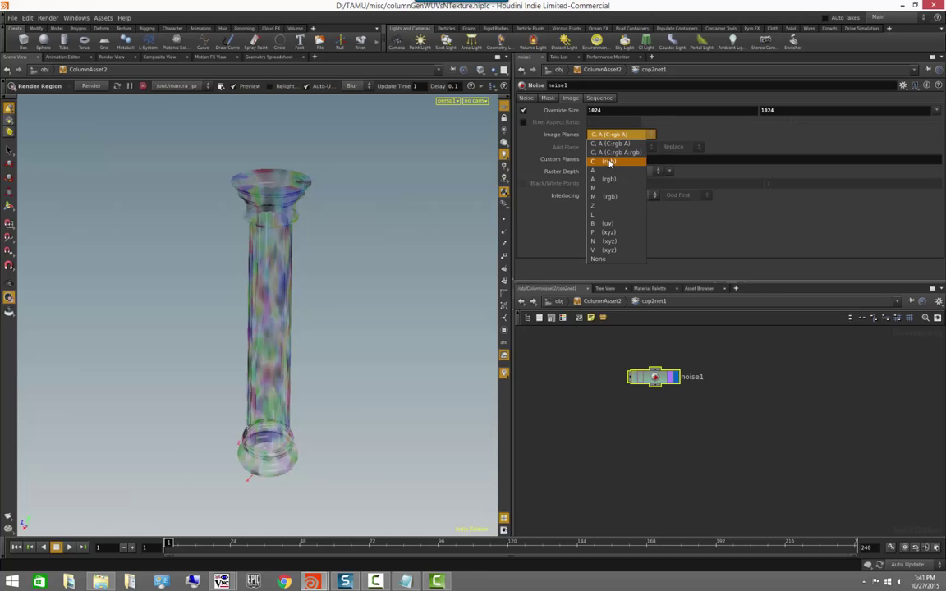
pyautogui.click(610, 163)
pyautogui.press('Escape')
pyautogui.moveTo(203, 332); pyautogui.dragTo(355, 244)
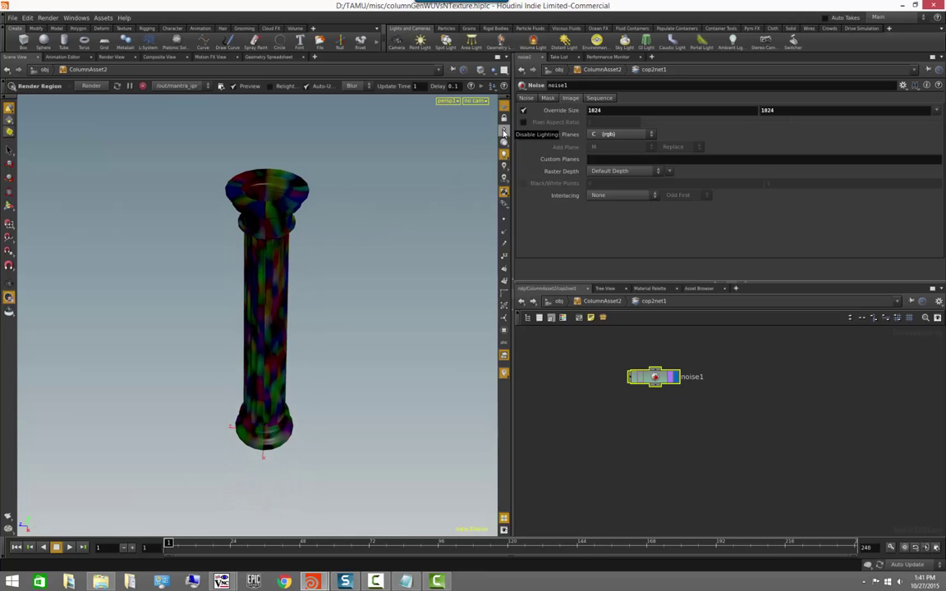
pyautogui.click(505, 132)
pyautogui.keyDown('alt'); pyautogui.moveTo(321, 382); pyautogui.dragTo(372, 324); pyautogui.keyUp('alt')
# - Set noise1's spatial frequency to 12.3 in both directions and its roughness to 0.002
pyautogui.click(529, 98)
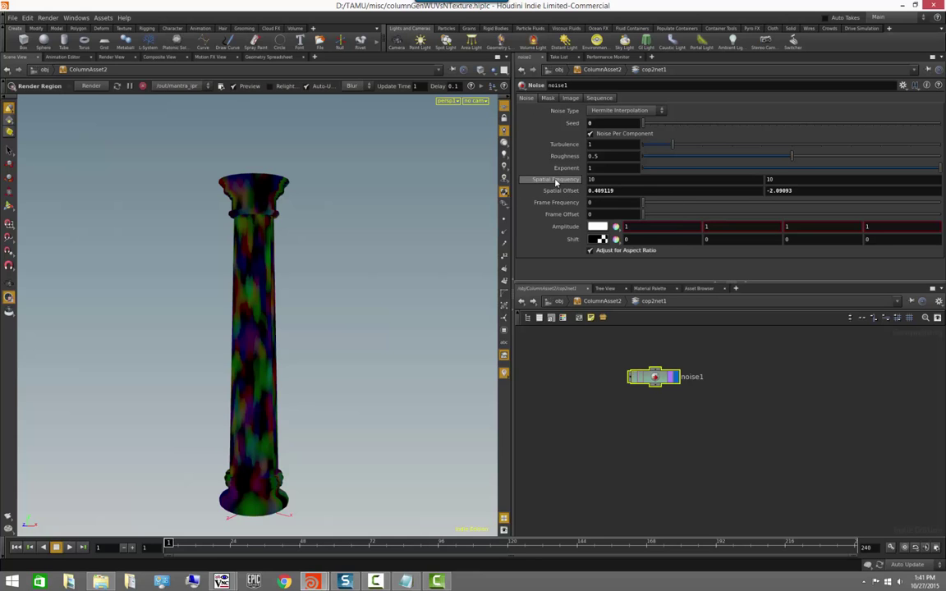
pyautogui.moveTo(556, 182); pyautogui.dragTo(754, 166, button='middle')
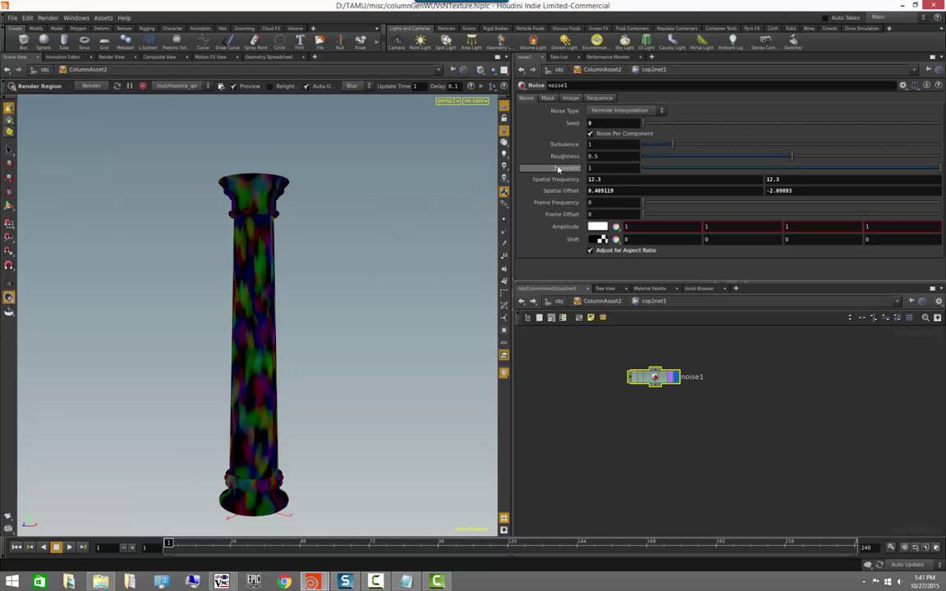
pyautogui.moveTo(792, 157); pyautogui.dragTo(644, 164)
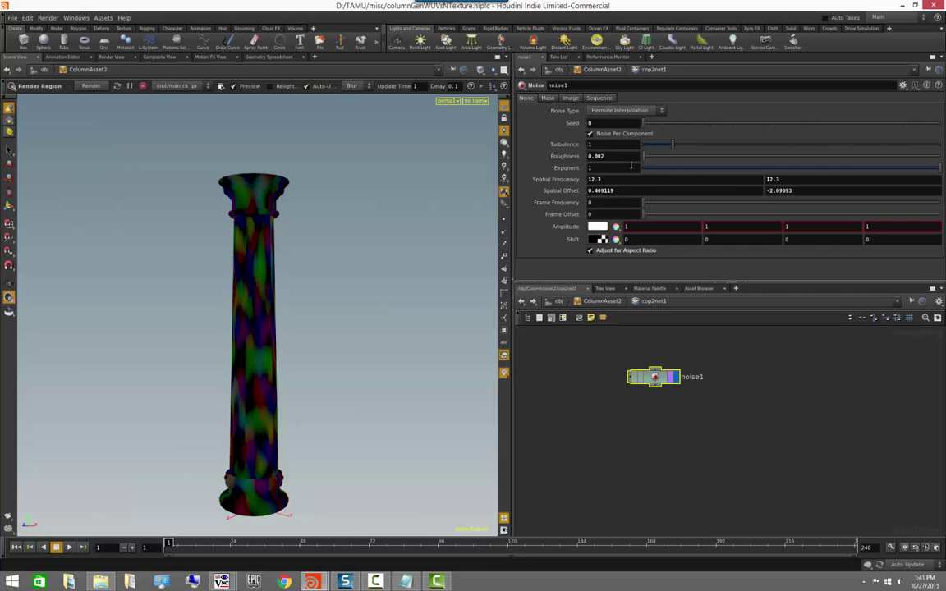
# - Try noise1 without Noise Per Component, then restore the option and check the column
pyautogui.click(590, 134)
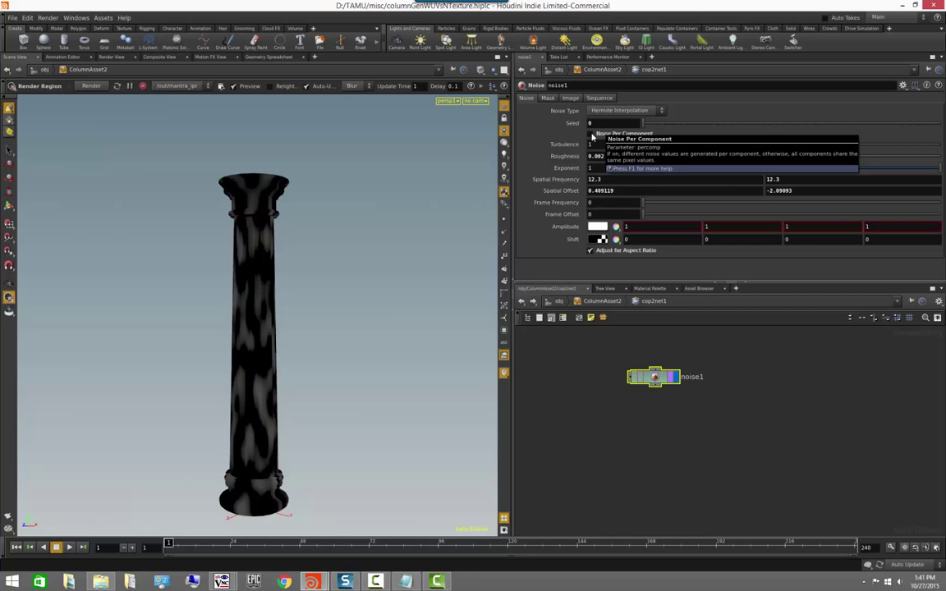
pyautogui.click(591, 135)
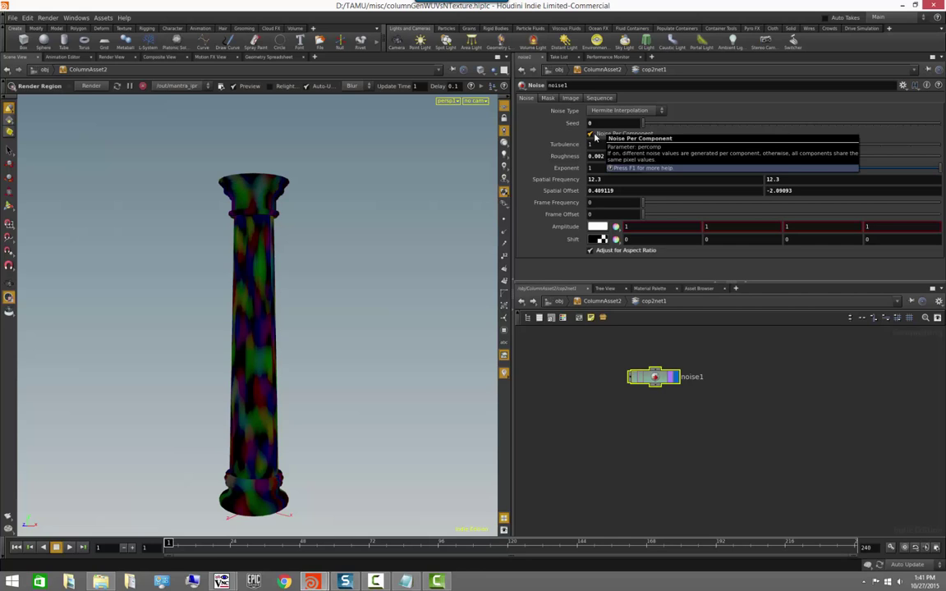
pyautogui.press('Escape')
pyautogui.moveTo(285, 359); pyautogui.dragTo(323, 352)
# - Add a Blur node fed by noise1 in cop2net1 and check the column from several sides
pyautogui.click(669, 468)
pyautogui.moveTo(701, 456); pyautogui.dragTo(665, 443, button='middle')
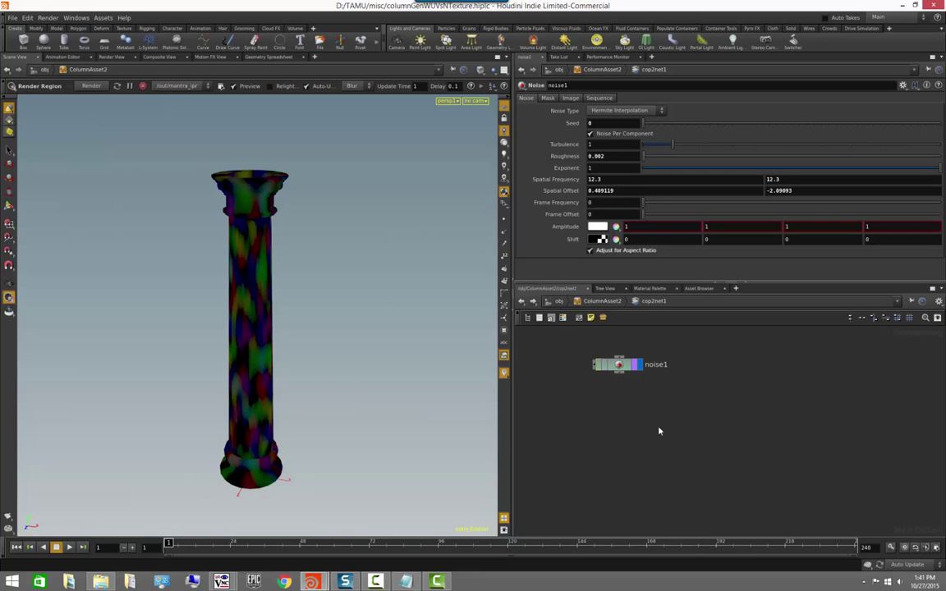
pyautogui.moveTo(619, 376); pyautogui.dragTo(679, 433)
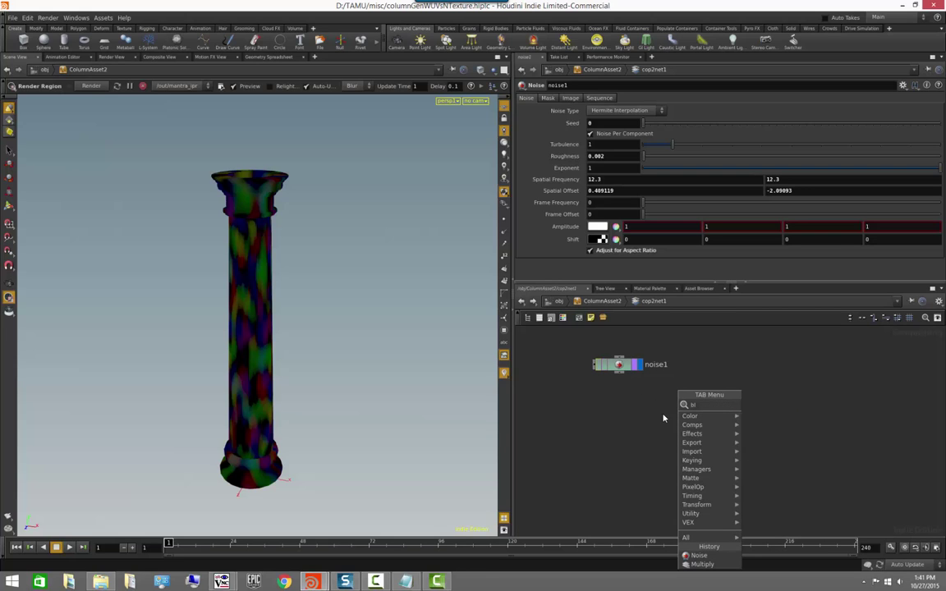
pyautogui.write('blur')
pyautogui.press('Return')
pyautogui.click(666, 415)
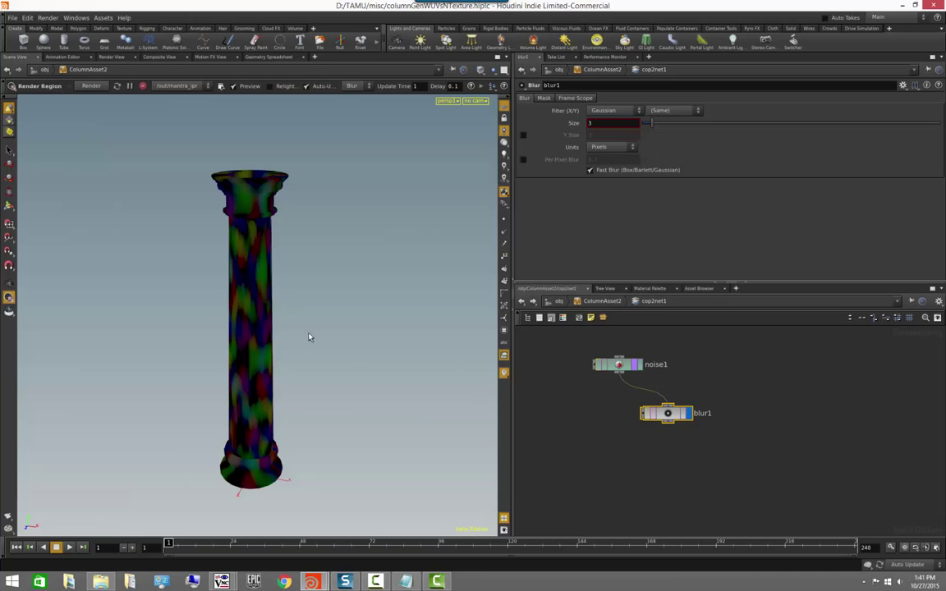
pyautogui.keyDown('alt'); pyautogui.moveTo(309, 337); pyautogui.dragTo(266, 340); pyautogui.keyUp('alt')
pyautogui.moveTo(266, 340)
pyautogui.keyDown('alt'); pyautogui.mouseDown(button='right')
pyautogui.moveTo(251, 340)
pyautogui.moveTo(253, 350)
pyautogui.mouseUp(button='right'); pyautogui.keyUp('alt')
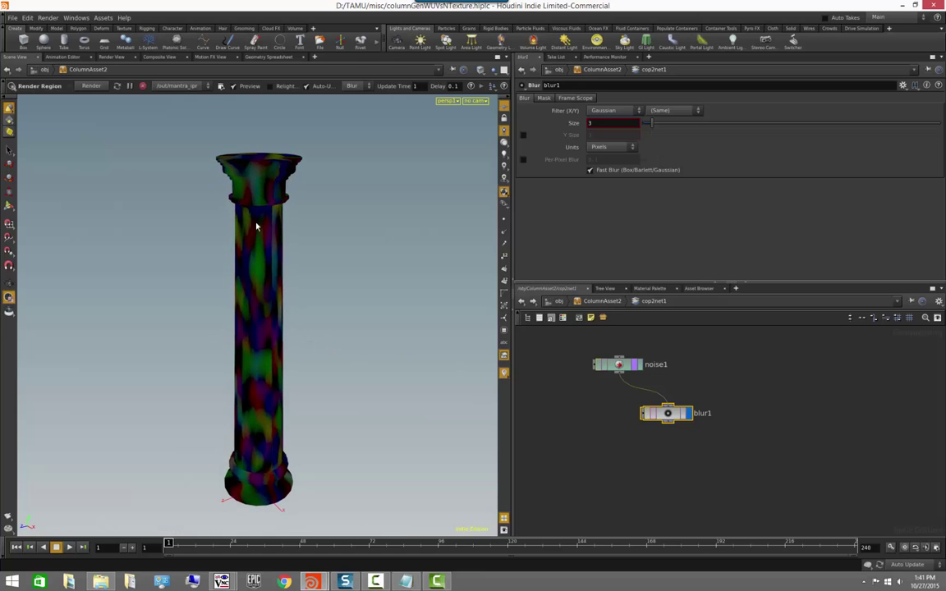
pyautogui.moveTo(256, 226); pyautogui.dragTo(293, 312)
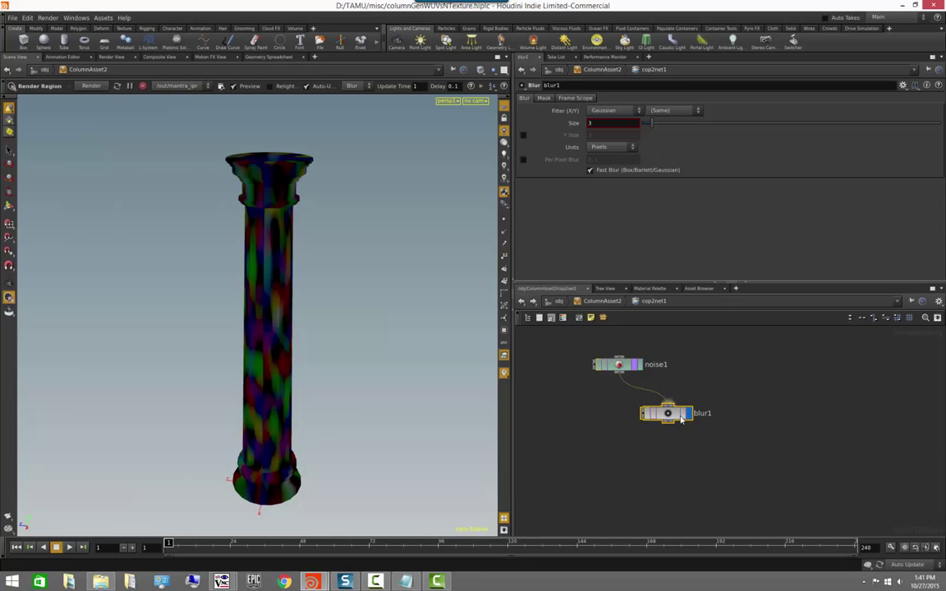
# - Open shopnet1, pin the enlarged parameter display of the marble material, and return to cop2net1
pyautogui.click(694, 378)
pyautogui.click(601, 302)
pyautogui.doubleClick(694, 357)
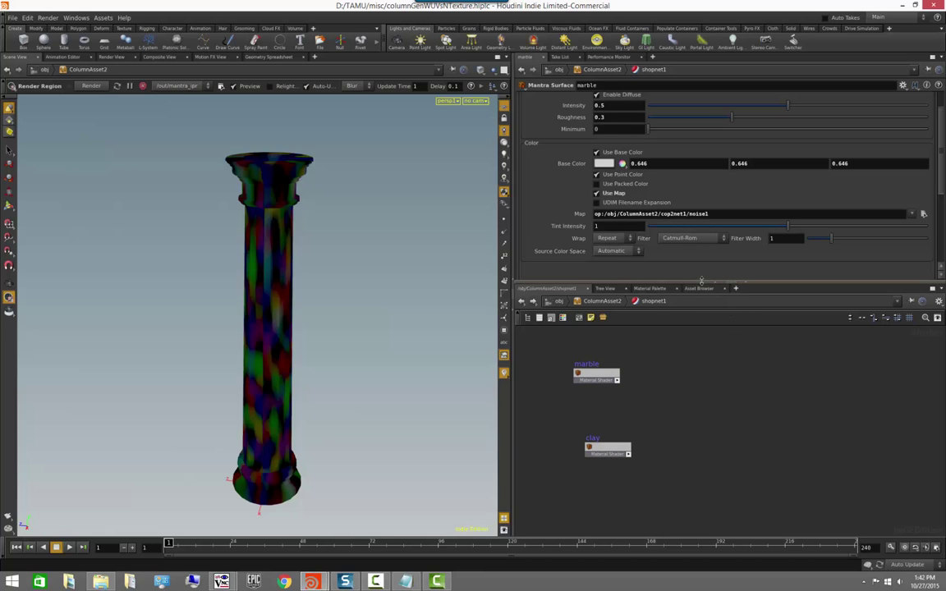
pyautogui.moveTo(680, 282)
pyautogui.mouseDown()
pyautogui.moveTo(680, 322)
pyautogui.moveTo(680, 298)
pyautogui.mouseUp()
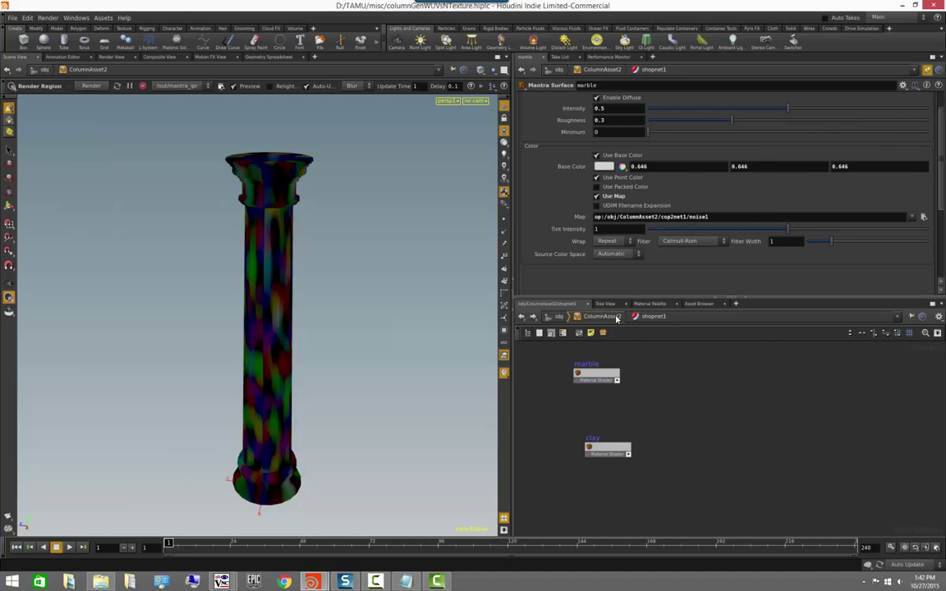
pyautogui.press('u')
pyautogui.doubleClick(697, 418)
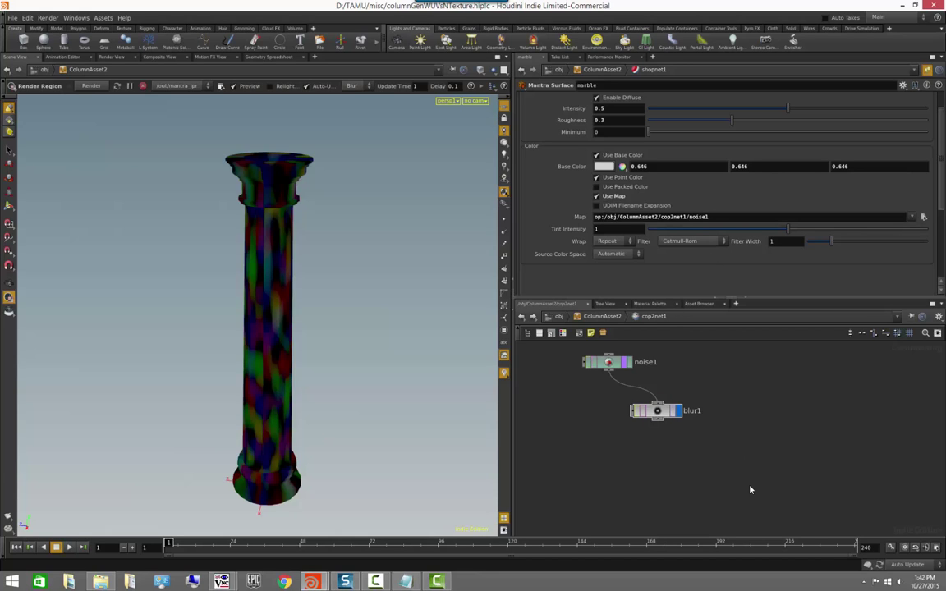
# - Add a Null node fed by blur1, rename it OUT, and make it the displayed node
pyautogui.moveTo(659, 419); pyautogui.dragTo(714, 471)
pyautogui.click(715, 471)
pyautogui.write('null')
pyautogui.press('Return')
pyautogui.click(718, 466)
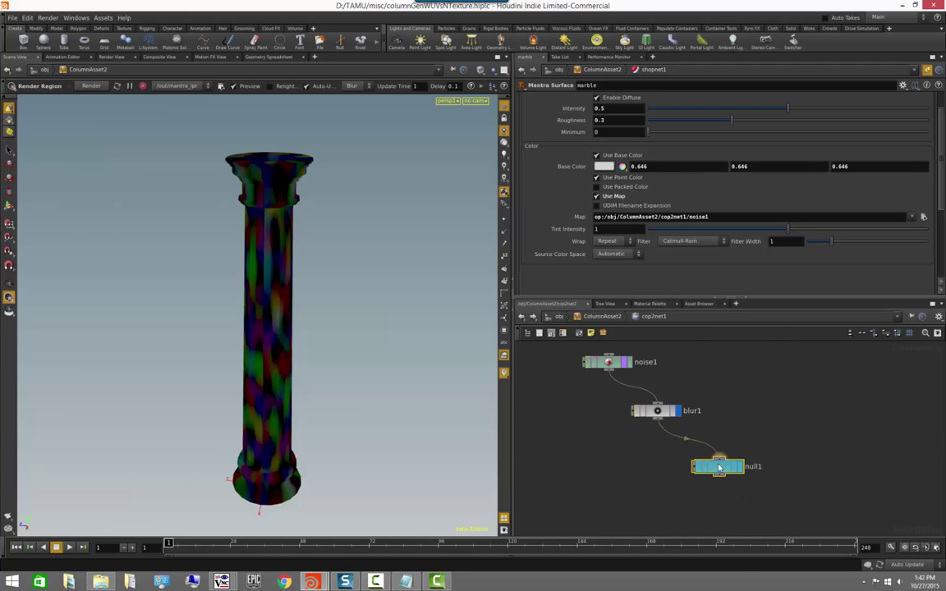
pyautogui.click(759, 423)
pyautogui.click(754, 467)
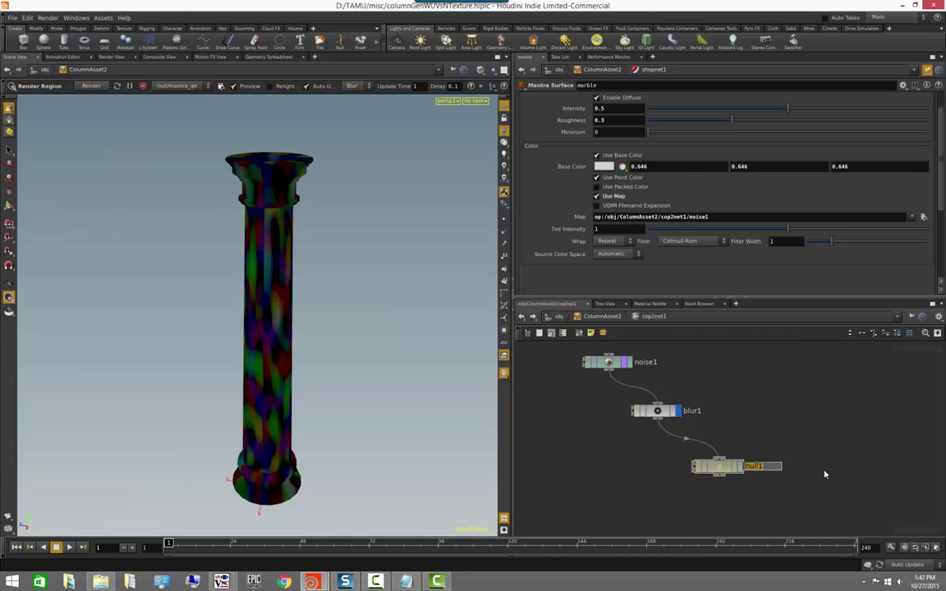
pyautogui.write('OUT')
pyautogui.press('Return')
pyautogui.click(740, 467)
# - Change the marble's base color map path to op:/obj/ColumnAsset2/cop2net1/OUT
pyautogui.moveTo(689, 216); pyautogui.dragTo(758, 215)
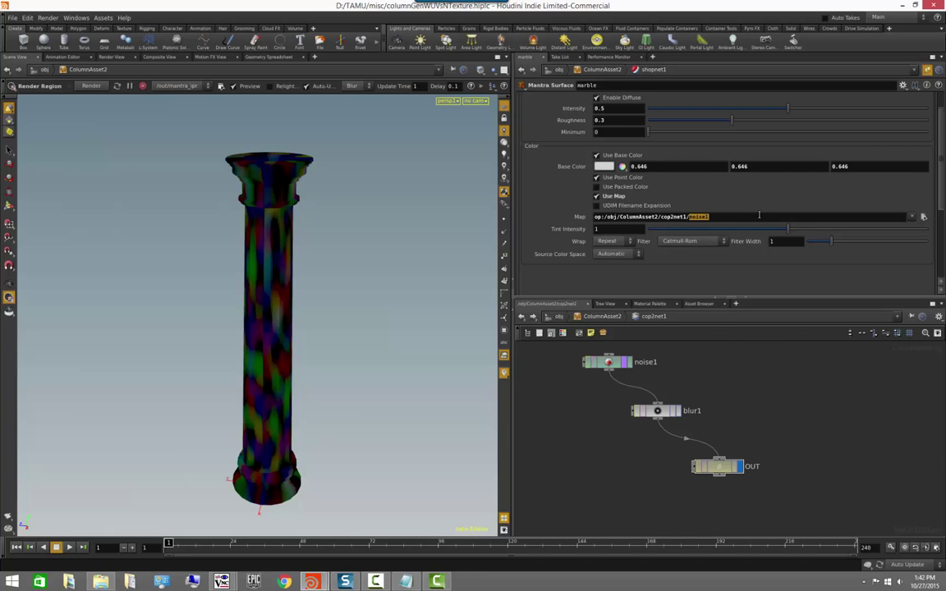
pyautogui.write('OUT')
# - Unpin the parameter display, reopen cop2net1, and raise blur1's size to 61.9 pixels
pyautogui.click(657, 411)
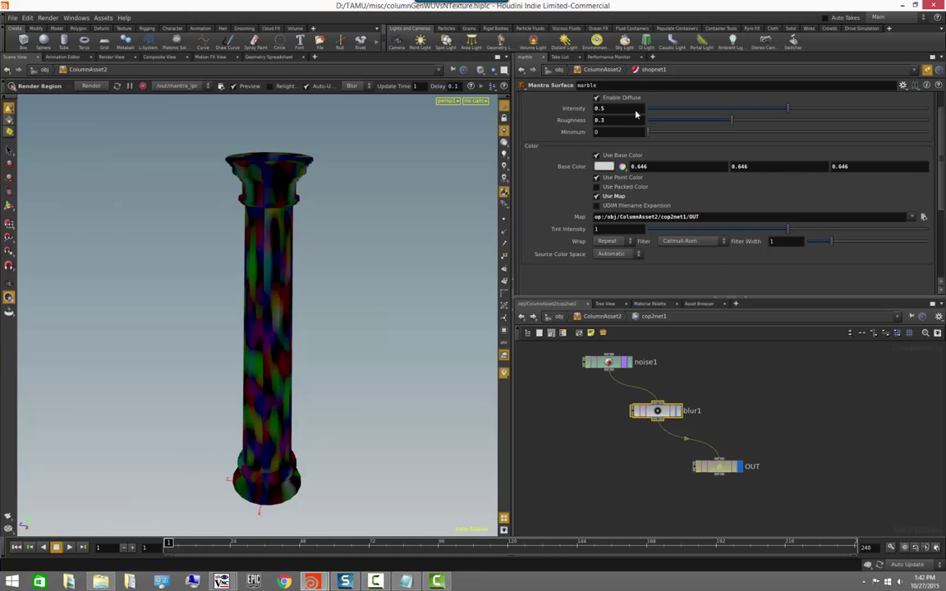
pyautogui.moveTo(714, 365); pyautogui.dragTo(703, 382, button='middle')
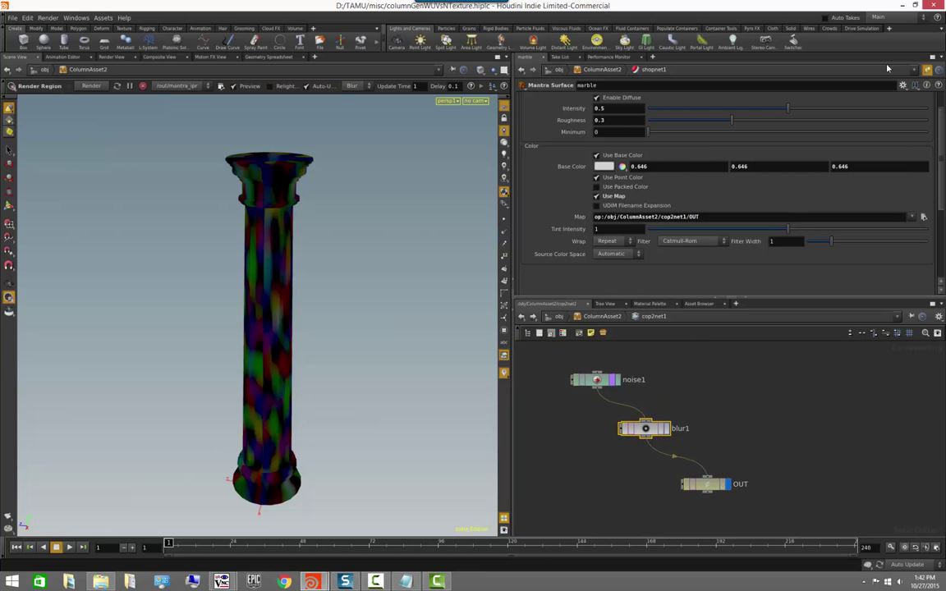
pyautogui.click(928, 69)
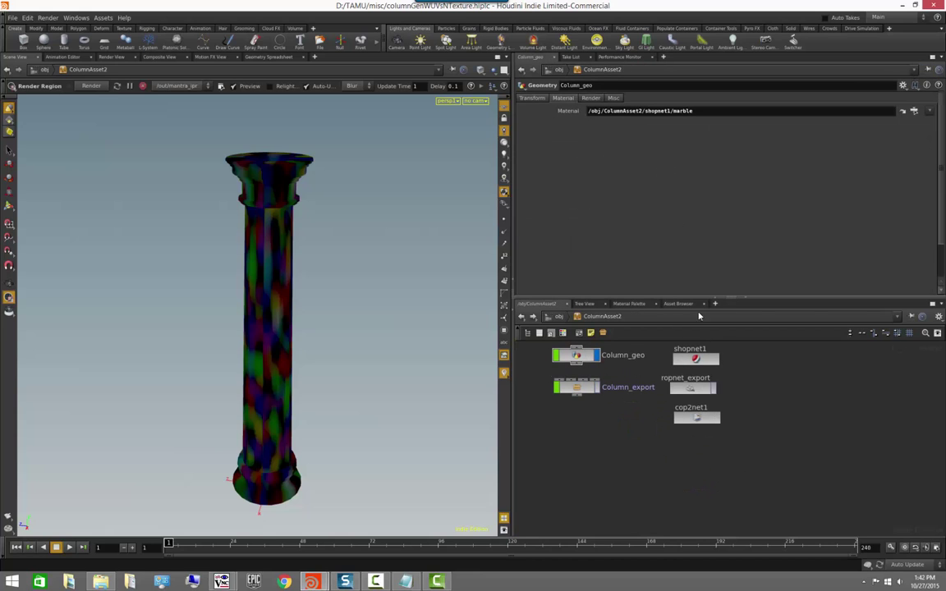
pyautogui.doubleClick(696, 417)
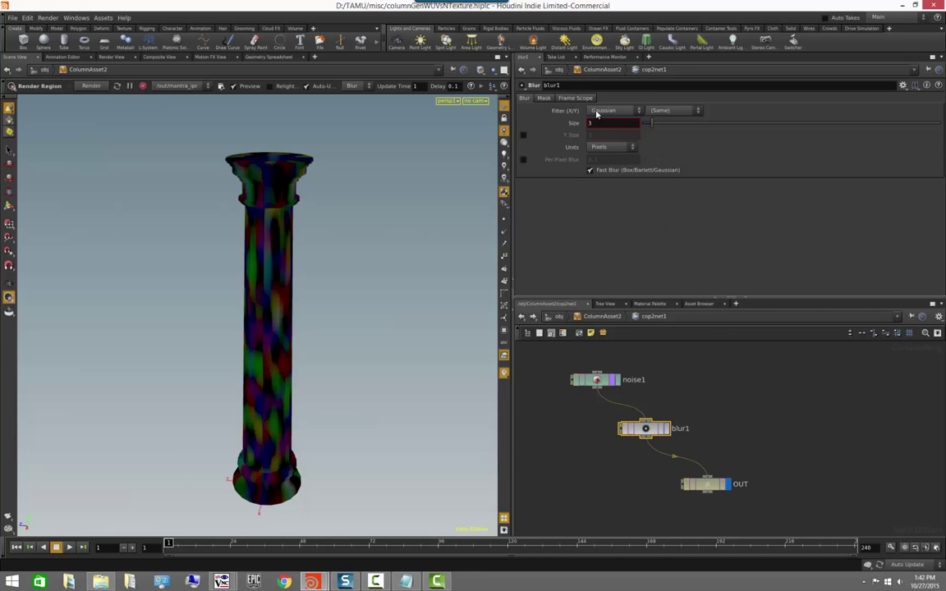
pyautogui.moveTo(655, 127); pyautogui.dragTo(820, 152)
pyautogui.hotkey('ctrl', 'z')
pyautogui.moveTo(655, 127); pyautogui.dragTo(826, 125)
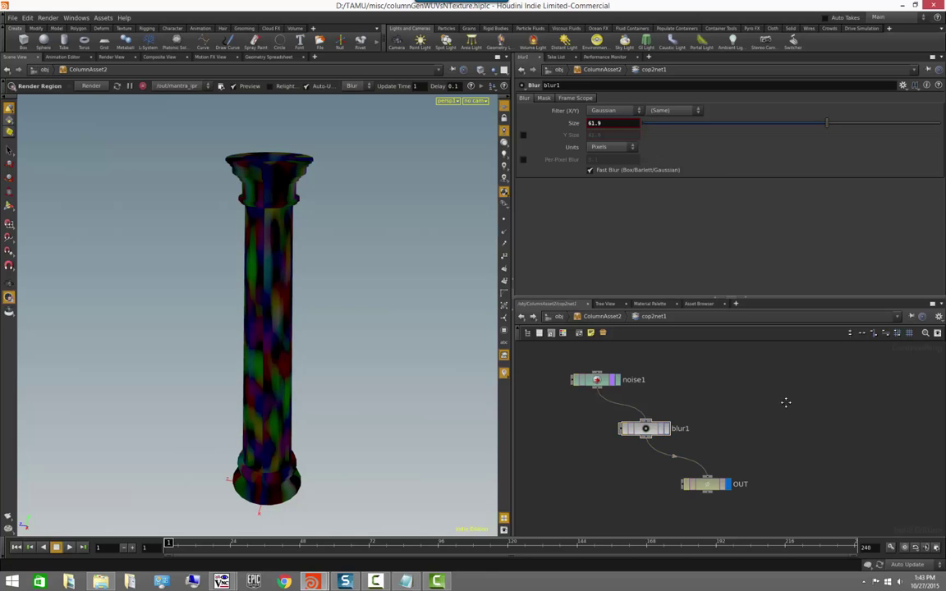
# - Make room between blur1 and OUT, and insert a Transform node on the wire connecting them
pyautogui.moveTo(786, 402); pyautogui.dragTo(772, 358, button='middle')
pyautogui.moveTo(693, 437); pyautogui.dragTo(715, 472)
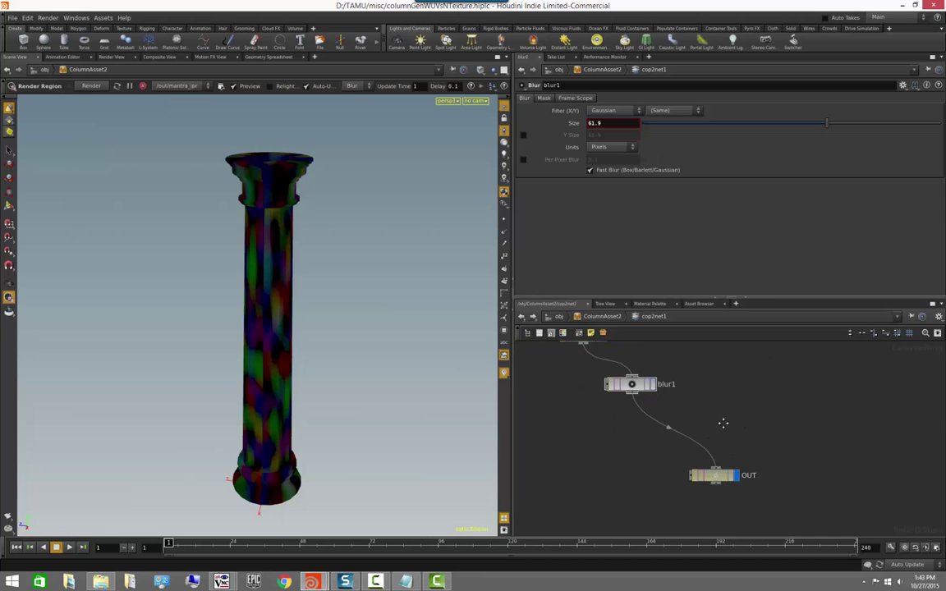
pyautogui.moveTo(722, 425); pyautogui.dragTo(728, 431, button='middle')
pyautogui.moveTo(648, 390); pyautogui.dragTo(635, 380)
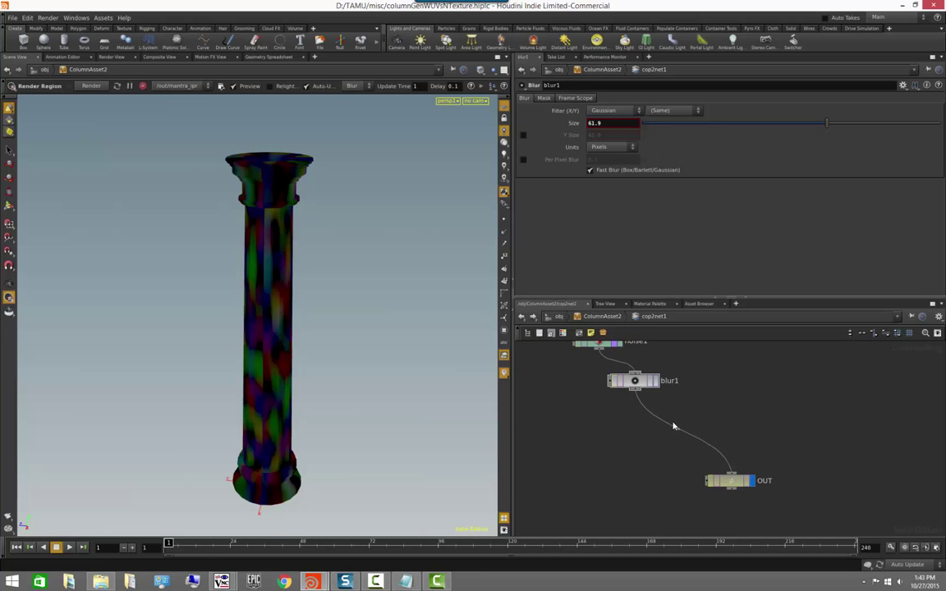
pyautogui.rightClick(677, 430)
pyautogui.write('trans')
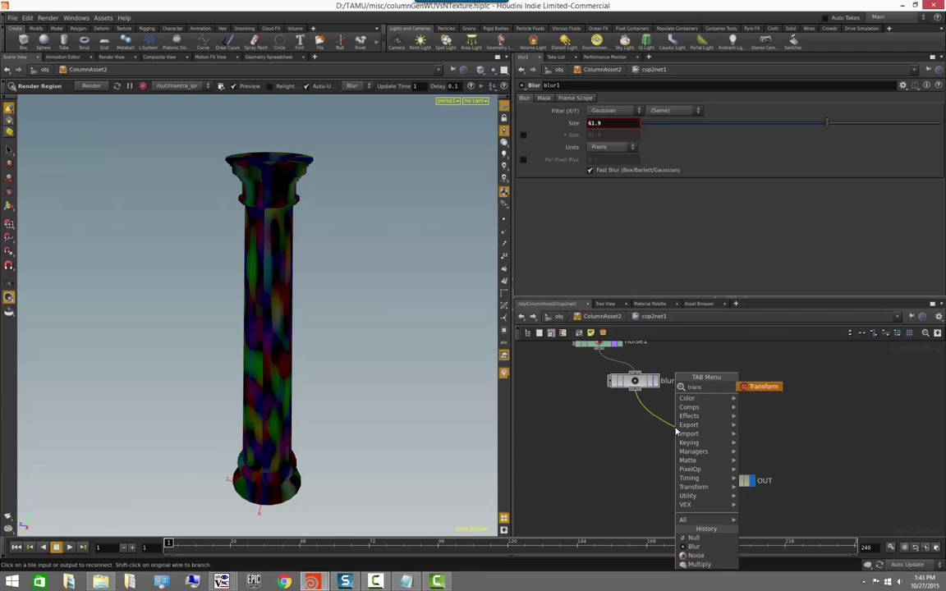
pyautogui.press('Return')
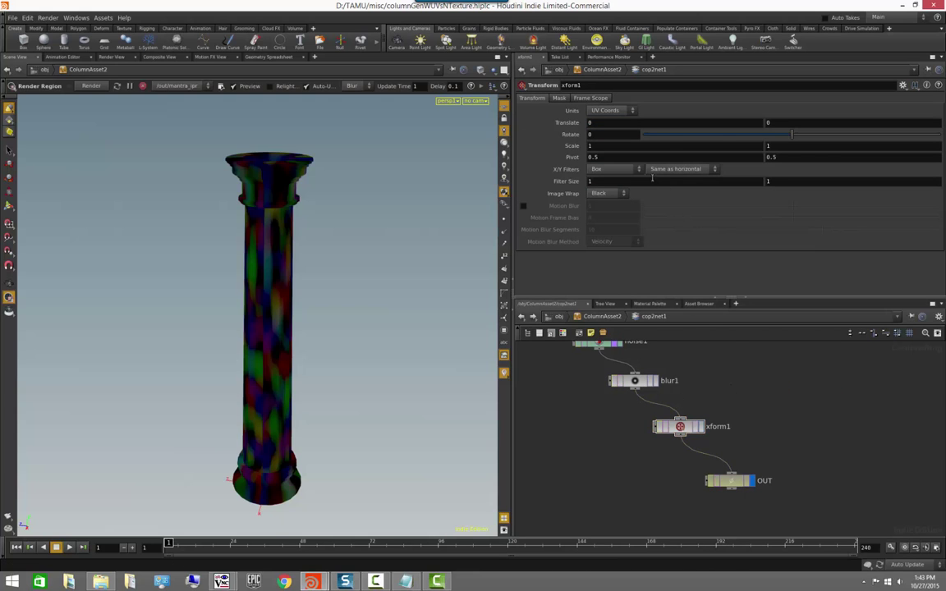
# - Set xform1's vertical scale to 2 and its rotation to -54.6
pyautogui.moveTo(793, 135)
pyautogui.mouseDown()
pyautogui.moveTo(762, 135)
pyautogui.moveTo(793, 134)
pyautogui.mouseUp()
pyautogui.write('0')
pyautogui.press('Return')
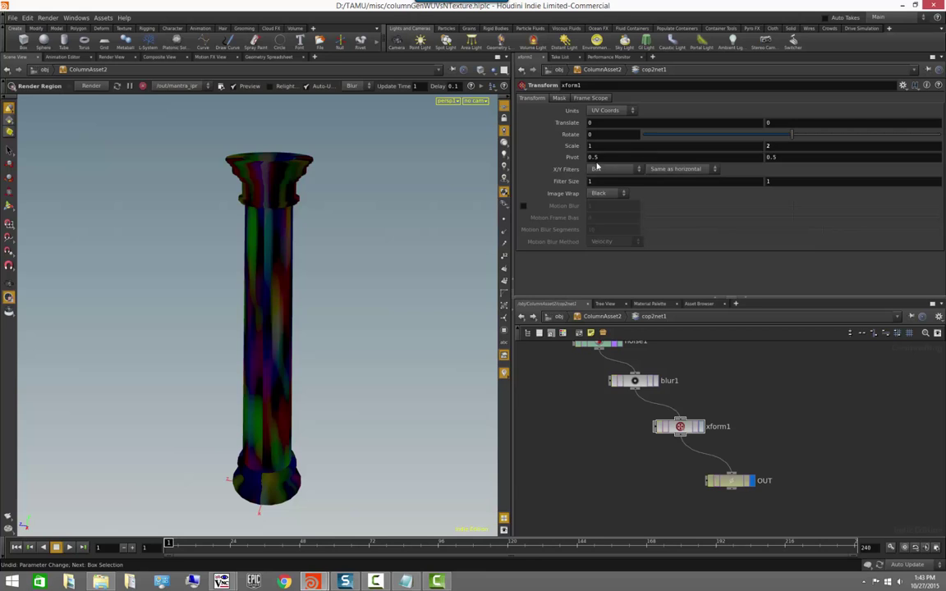
pyautogui.moveTo(790, 136); pyautogui.dragTo(746, 136)
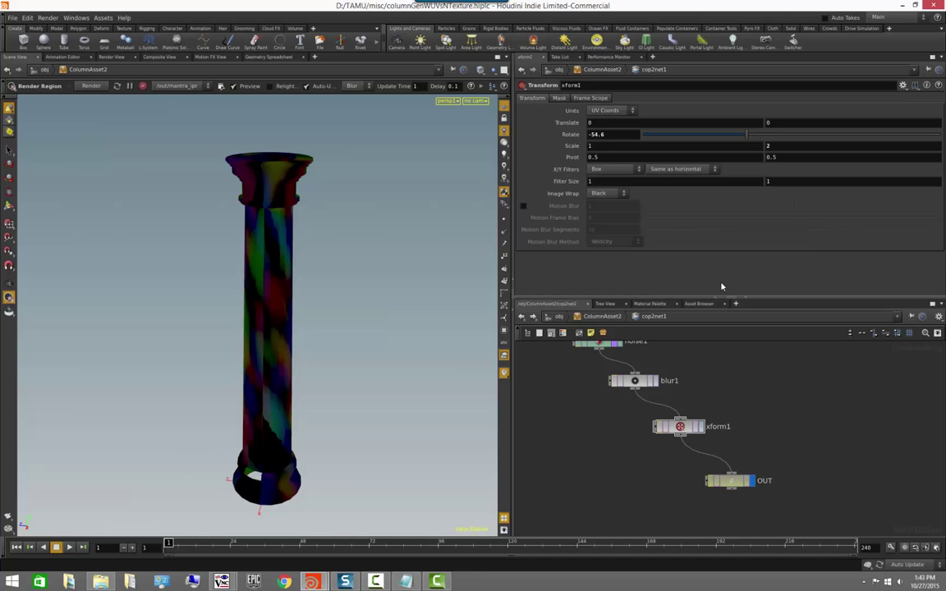
# - Show the network's output in the composite view, compare xform1's Repeat image wrap, and set the wrap to Mirror
pyautogui.click(148, 56)
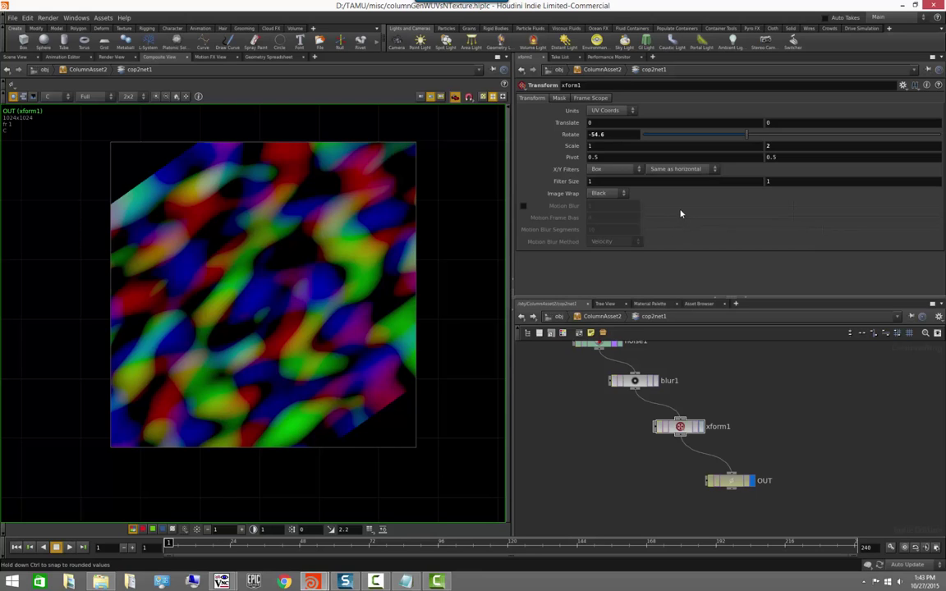
pyautogui.click(620, 194)
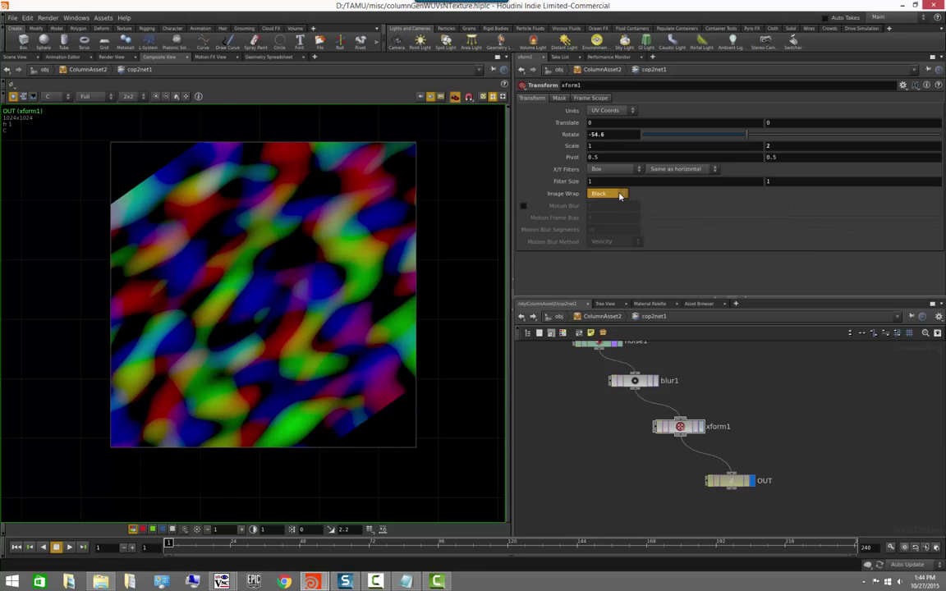
pyautogui.click(599, 229)
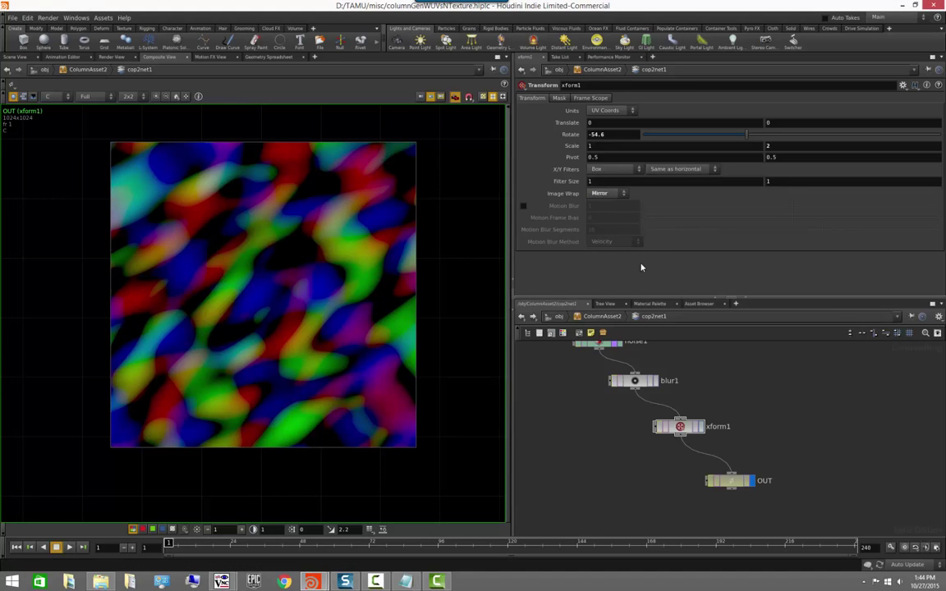
pyautogui.click(614, 197)
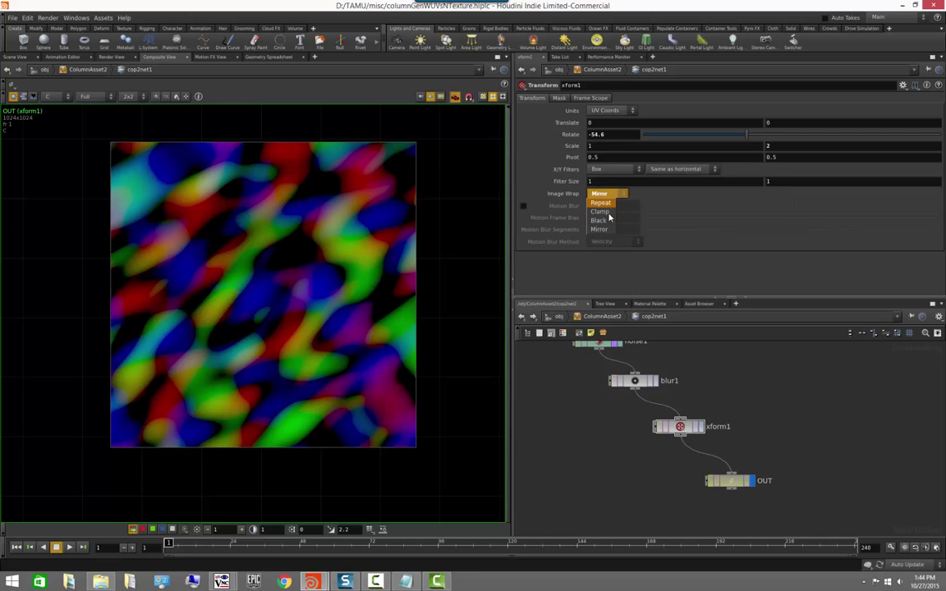
pyautogui.click(608, 206)
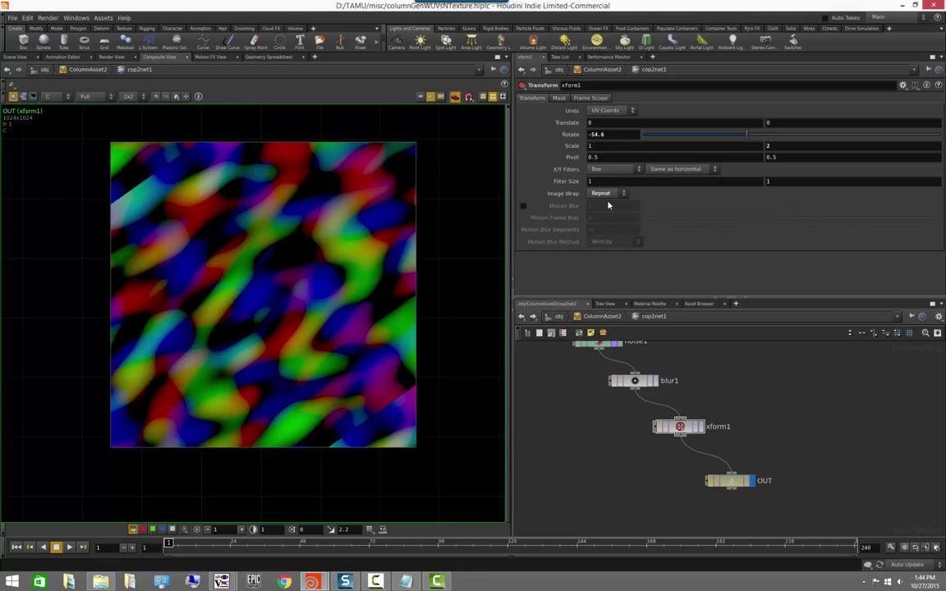
pyautogui.click(622, 197)
pyautogui.click(606, 232)
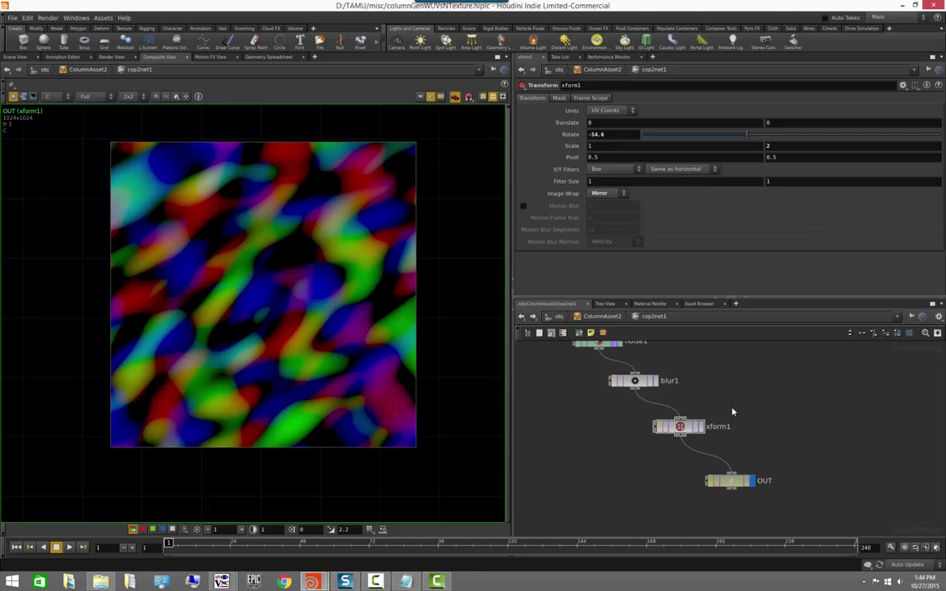
# - Show the column in the scene view, move OUT farther from xform1, and set xform1's vertical scale to 4
pyautogui.click(18, 56)
pyautogui.press('Escape')
pyautogui.moveTo(351, 293); pyautogui.dragTo(307, 325)
pyautogui.moveTo(307, 325); pyautogui.dragTo(279, 305, button='right')
pyautogui.moveTo(279, 306); pyautogui.dragTo(265, 285, button='middle')
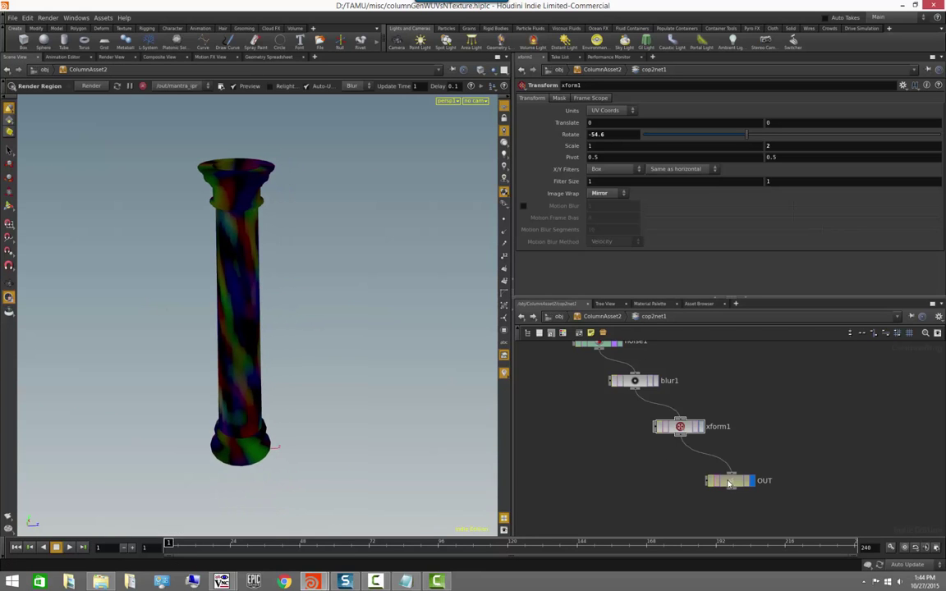
pyautogui.moveTo(737, 484); pyautogui.dragTo(772, 519)
pyautogui.moveTo(787, 466); pyautogui.dragTo(740, 437, button='middle')
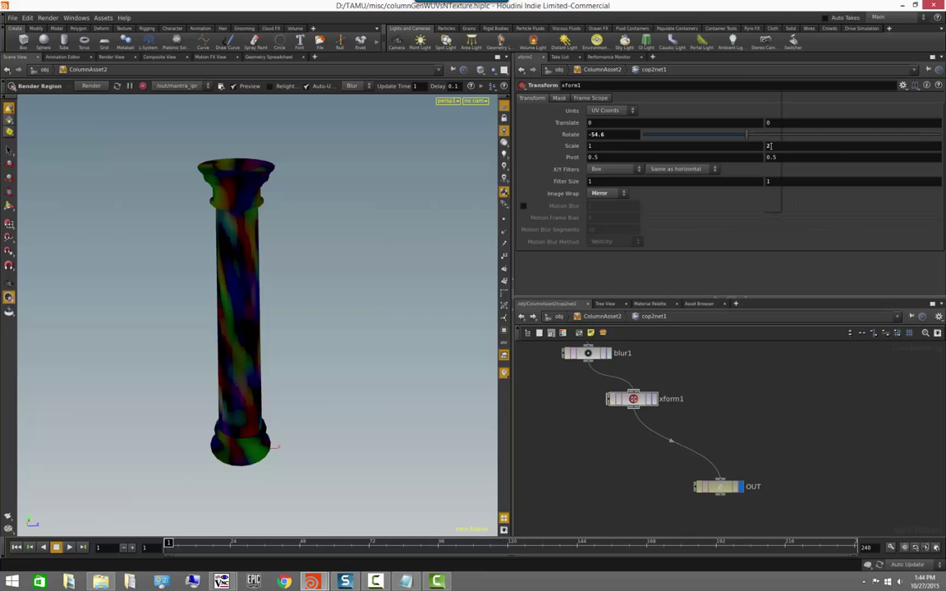
pyautogui.moveTo(770, 146); pyautogui.dragTo(865, 145, button='middle')
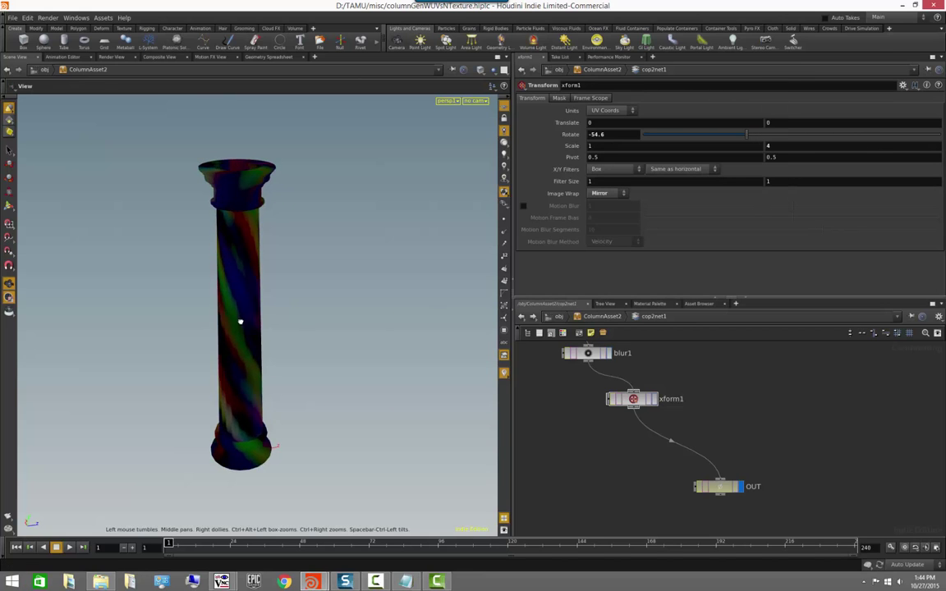
# - Insert an Edge Detect node on the wire between xform1 and OUT
pyautogui.moveTo(645, 483); pyautogui.dragTo(644, 491, button='middle')
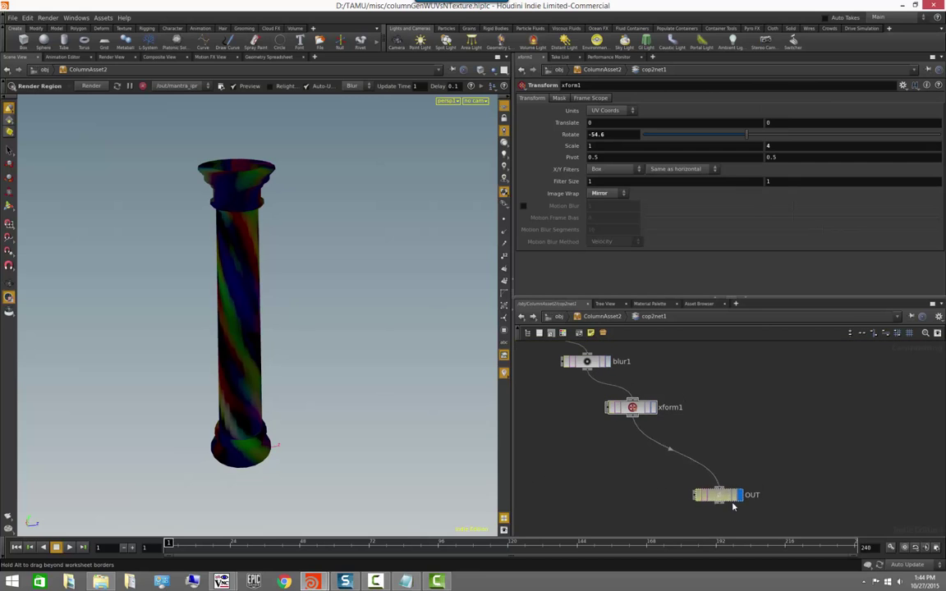
pyautogui.moveTo(731, 501); pyautogui.dragTo(740, 516)
pyautogui.click(649, 450)
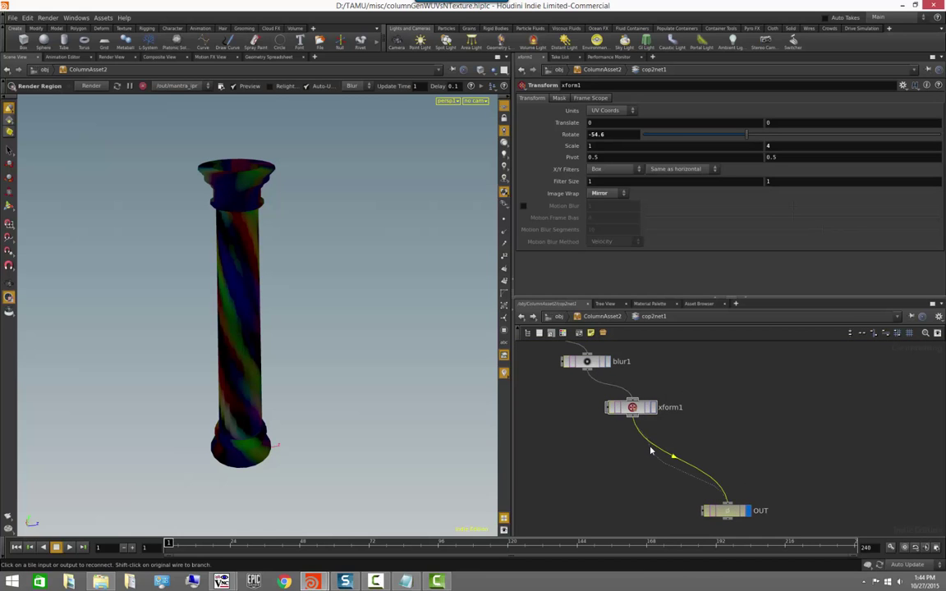
pyautogui.press('Tab')
pyautogui.write('edge')
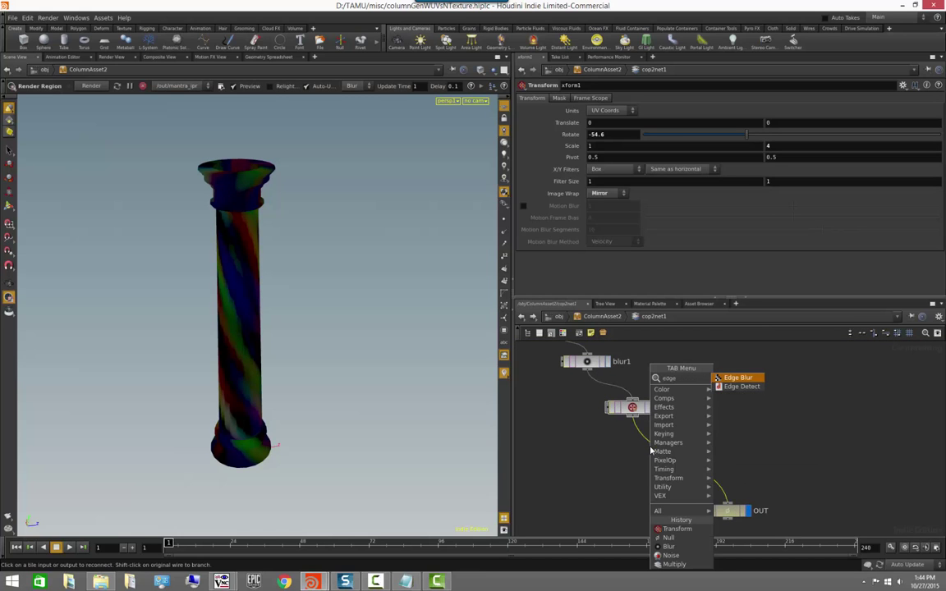
pyautogui.click(742, 386)
pyautogui.click(666, 446)
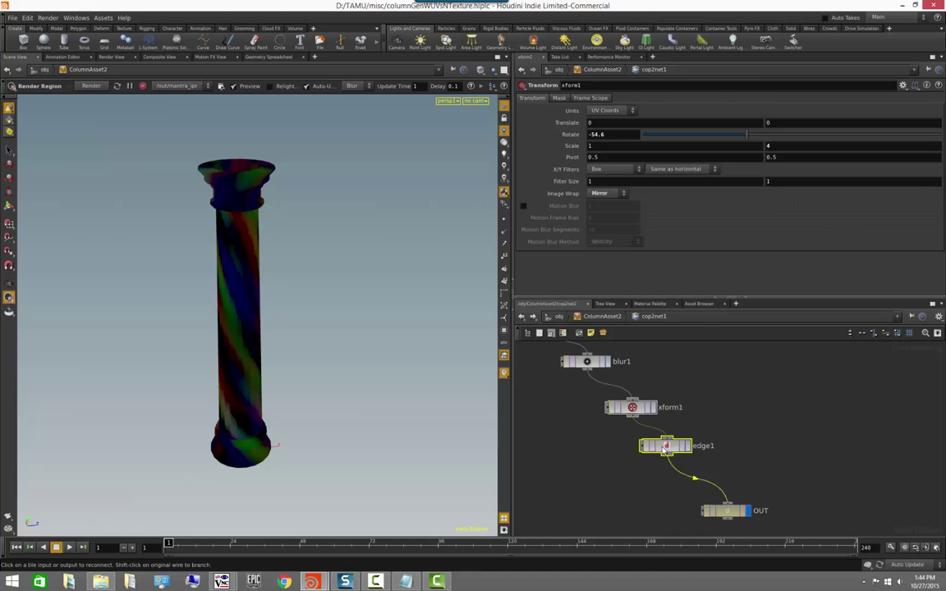
pyautogui.click(692, 432)
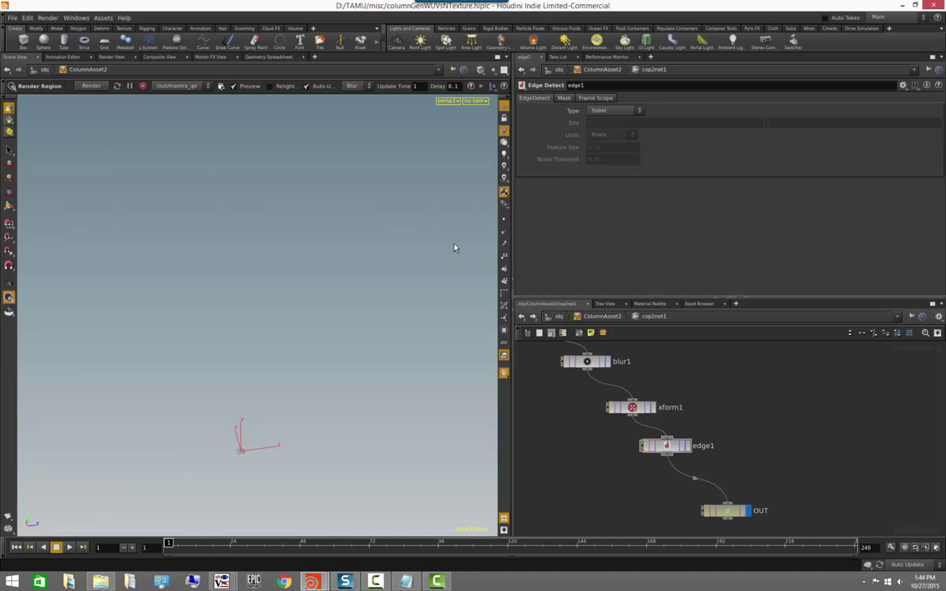
# - Display the output's alpha in the composite view and exclude the alpha channel from edge1's mask plane scope
pyautogui.click(150, 56)
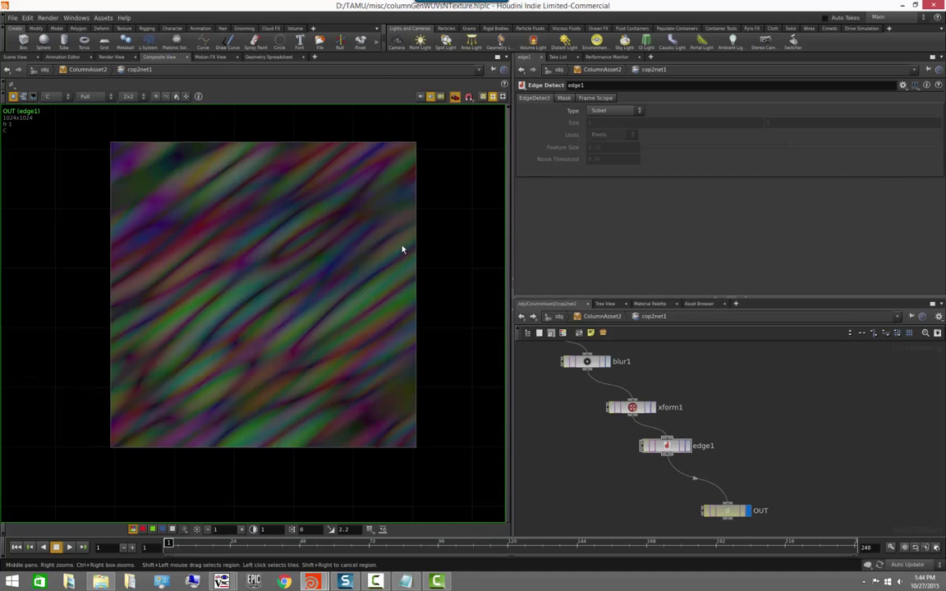
pyautogui.click(132, 530)
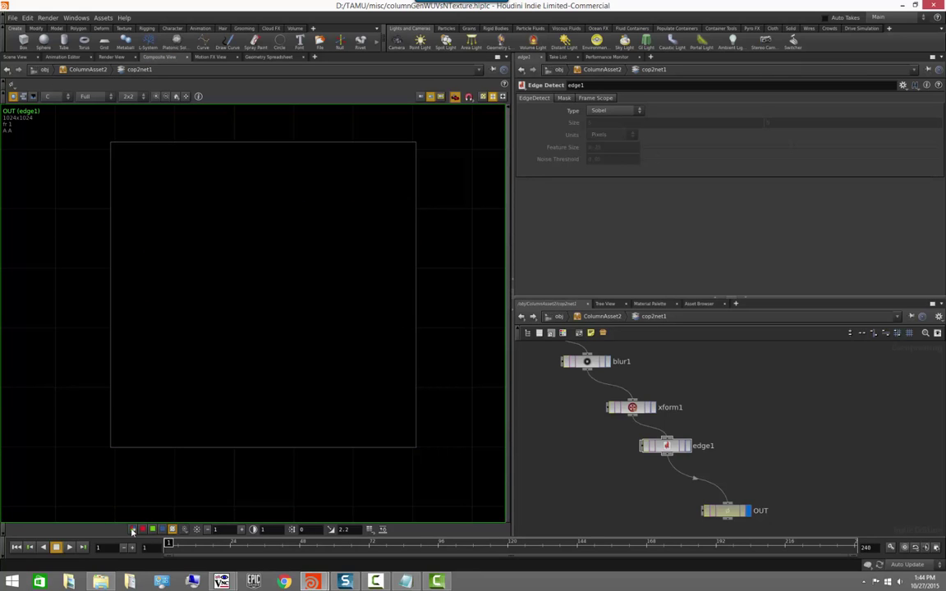
pyautogui.click(564, 99)
pyautogui.click(643, 156)
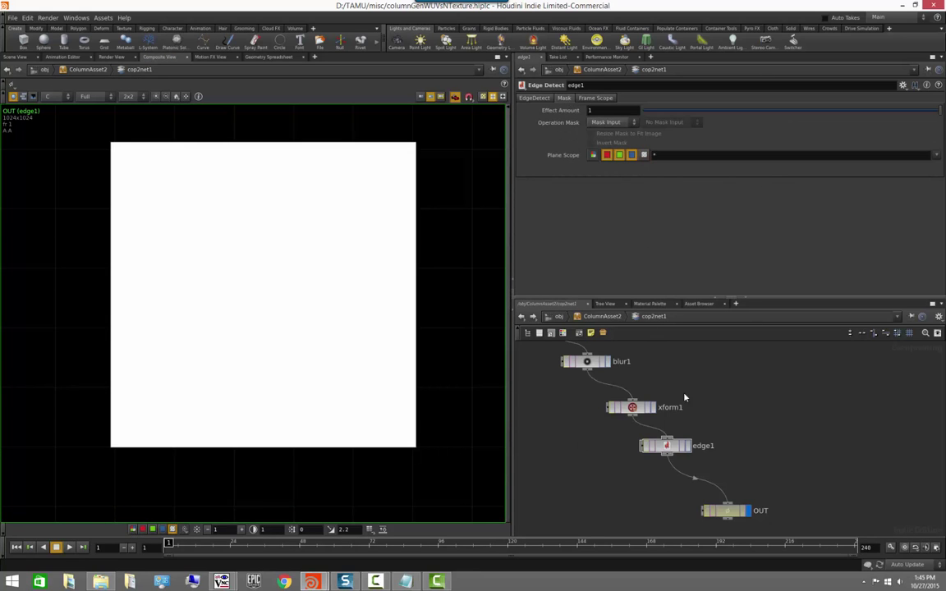
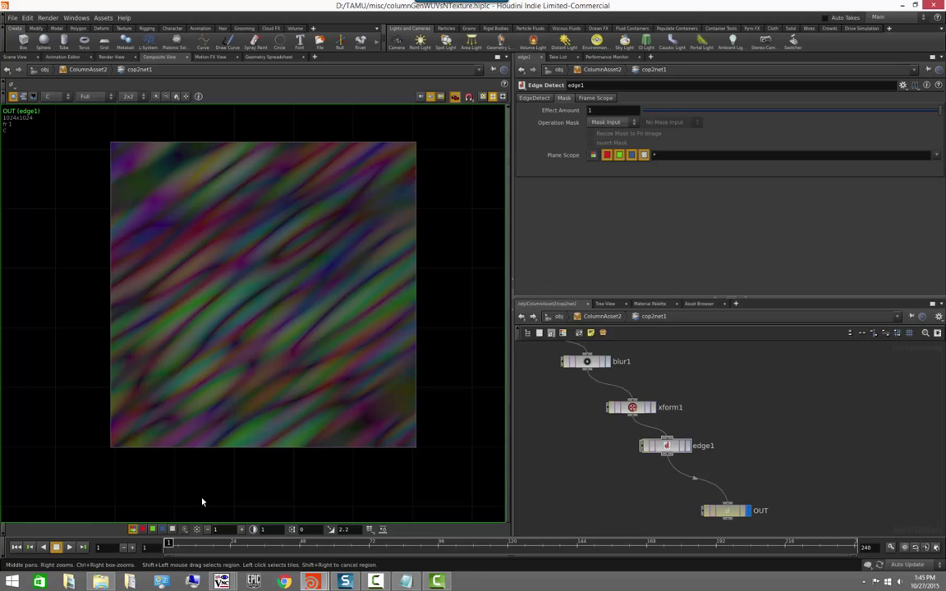
pyautogui.click(172, 531)
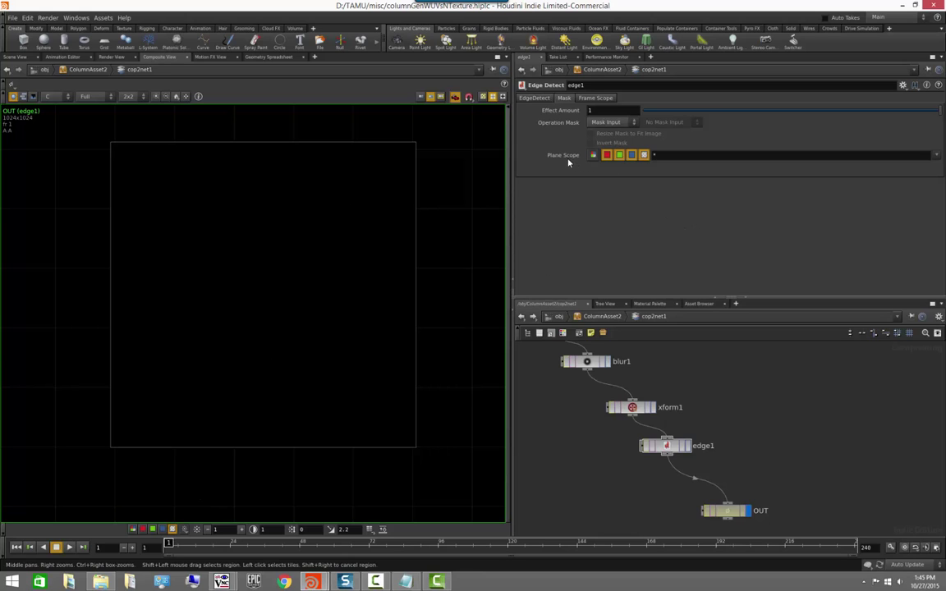
pyautogui.click(538, 99)
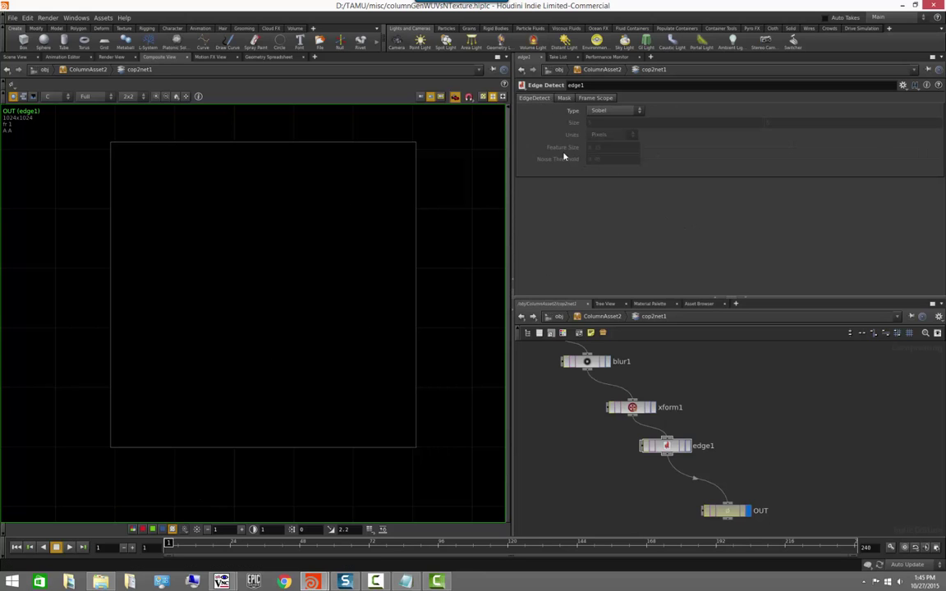
pyautogui.click(565, 99)
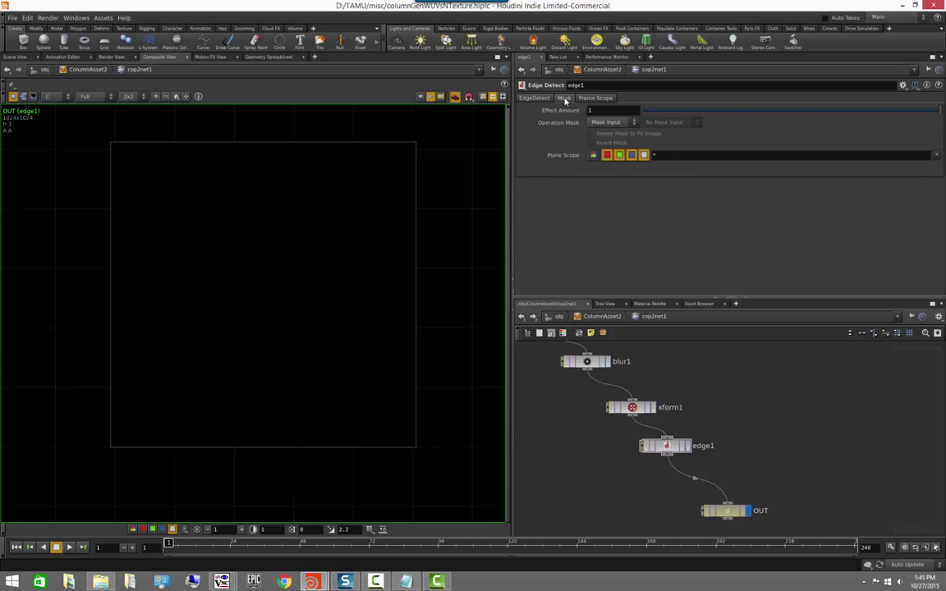
pyautogui.click(644, 156)
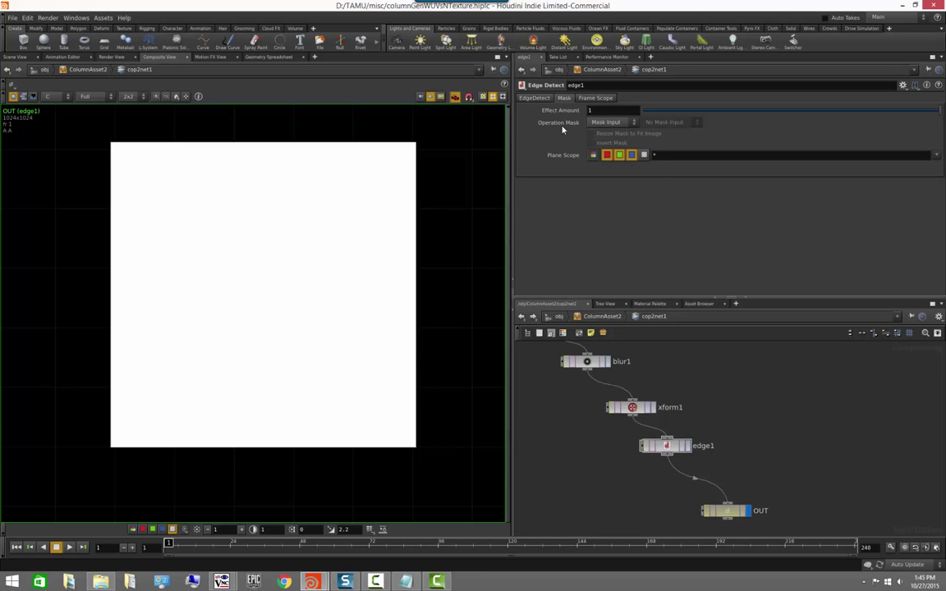
# - Display the colour plane of the OUT image and check the effect of edge1's red channel in its plane scope
pyautogui.click(539, 98)
pyautogui.click(136, 531)
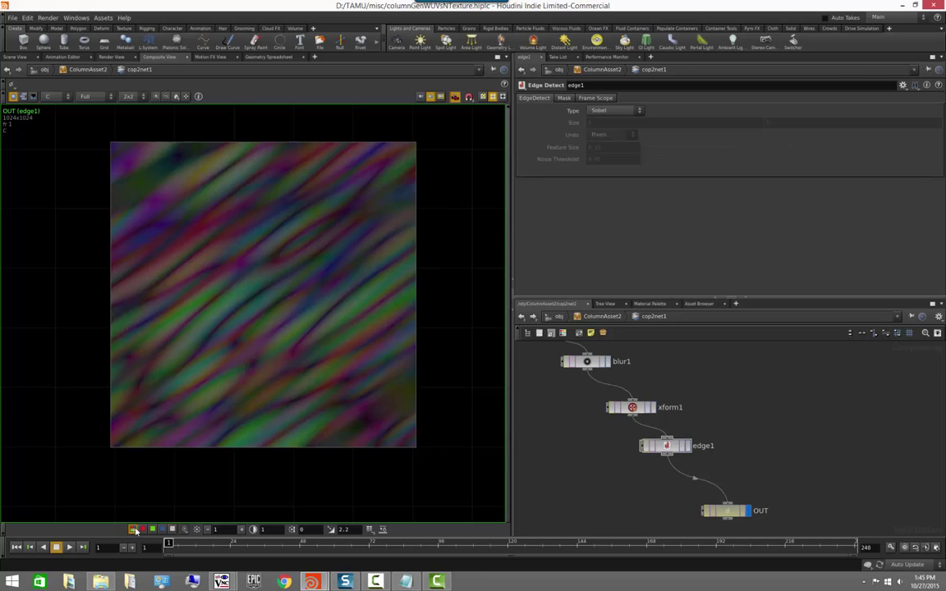
pyautogui.click(565, 97)
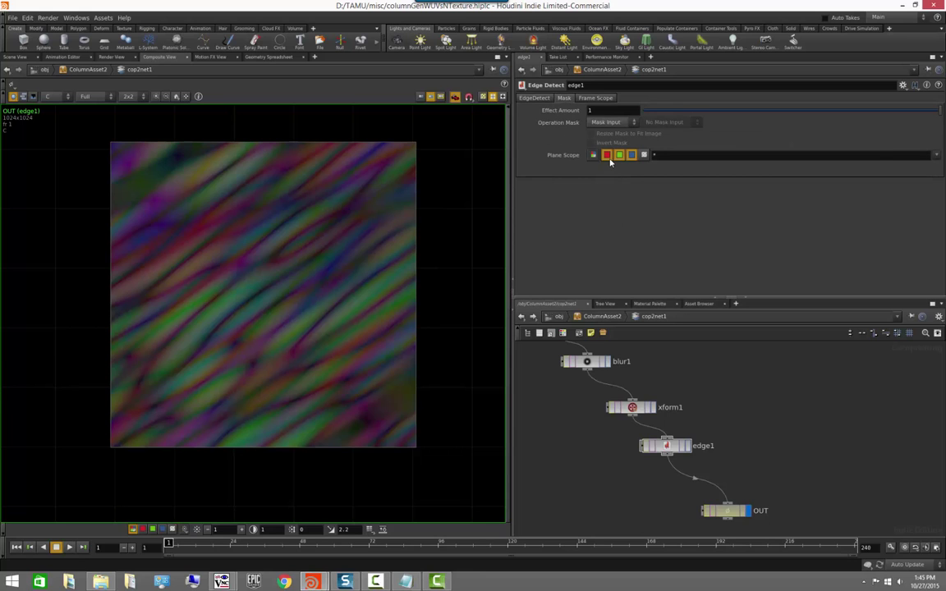
pyautogui.click(606, 156)
pyautogui.click(609, 157)
pyautogui.click(535, 99)
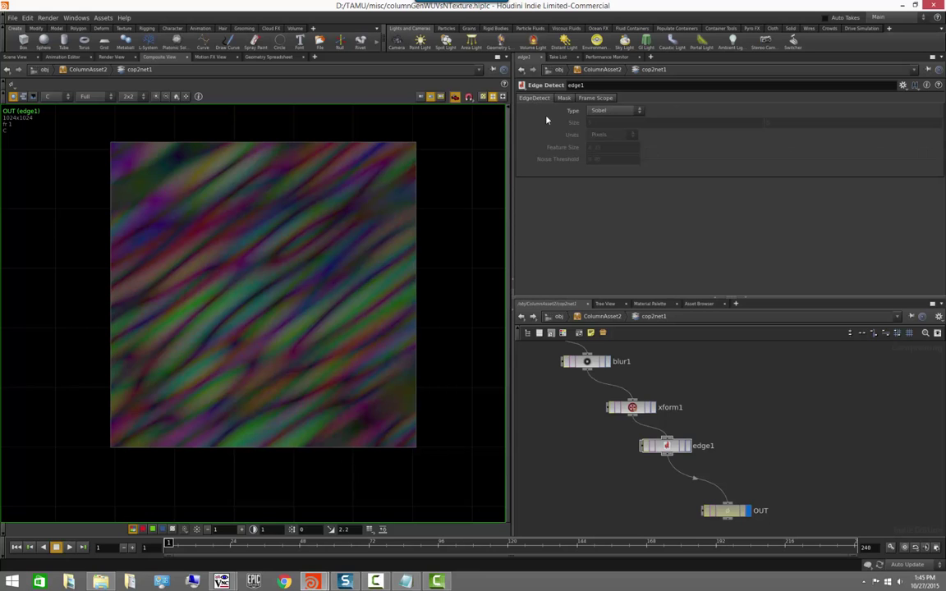
# - Try the Prewitt type on the Edge Detect node and return it to Sobel
pyautogui.click(631, 110)
pyautogui.click(625, 122)
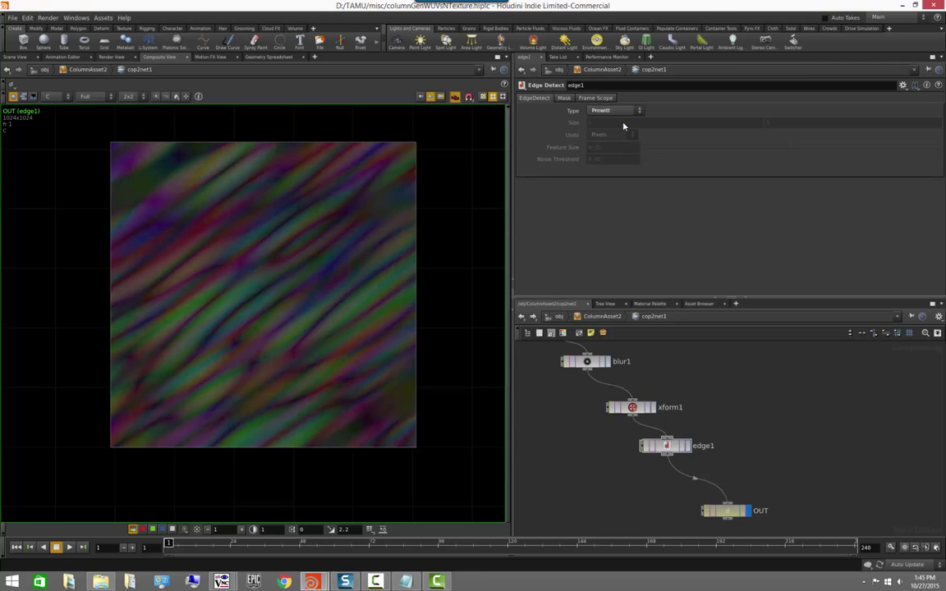
pyautogui.click(622, 111)
pyautogui.click(620, 138)
pyautogui.click(625, 111)
pyautogui.click(620, 134)
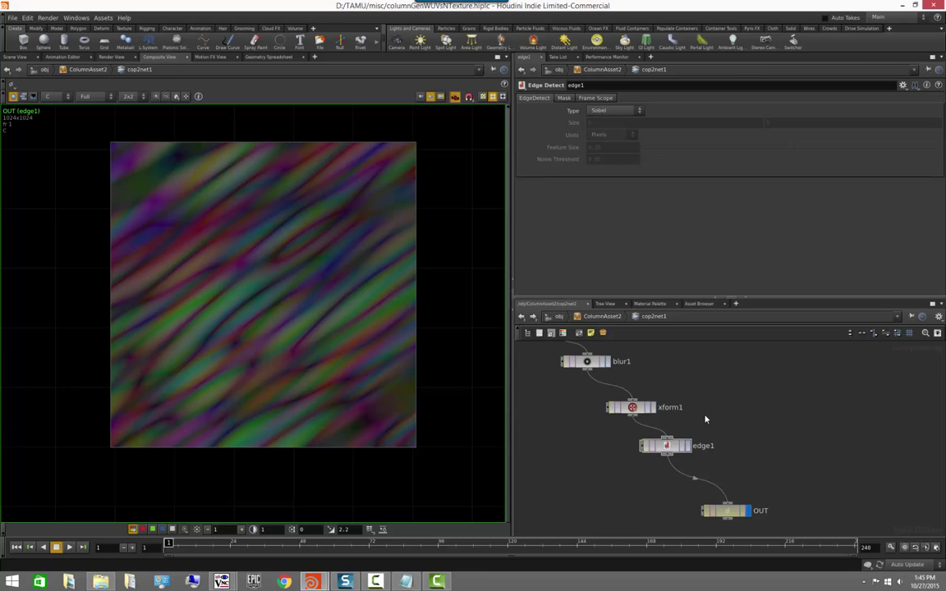
# - View the column with the edge-detected texture in the 3D scene view
pyautogui.click(667, 446)
pyautogui.moveTo(729, 433); pyautogui.dragTo(704, 393, button='middle')
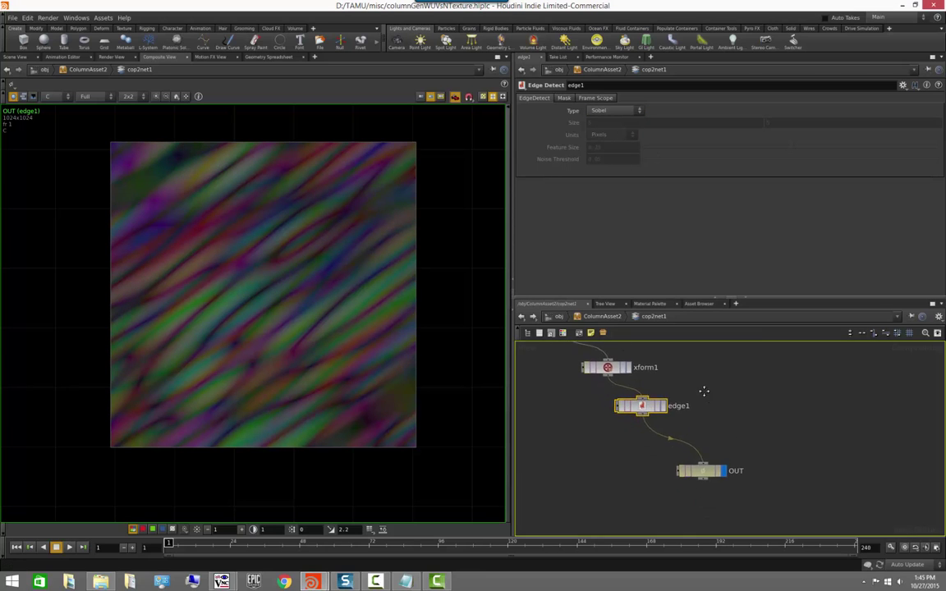
pyautogui.click(18, 57)
pyautogui.press('Escape')
pyautogui.moveTo(310, 271); pyautogui.dragTo(204, 261)
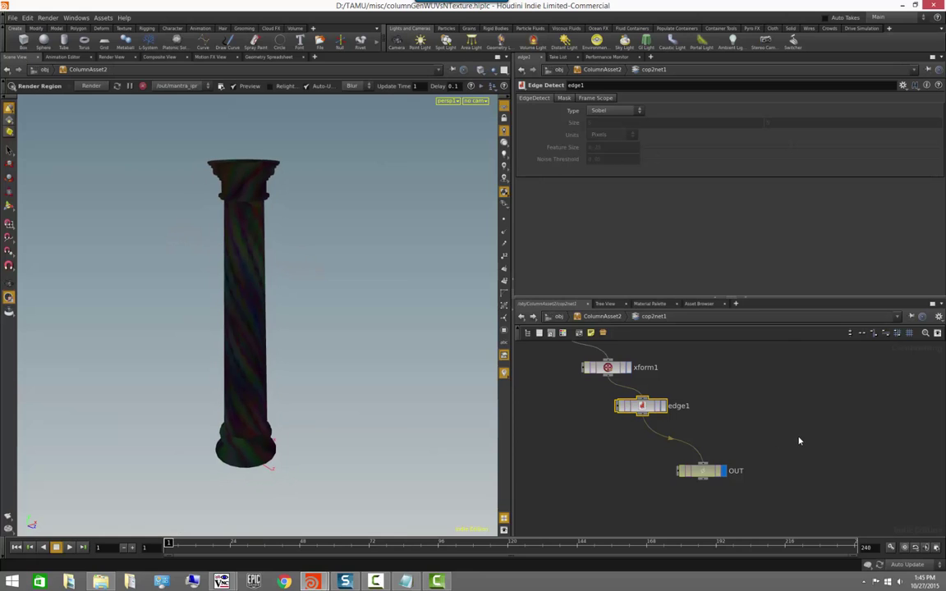
# - Move the OUT node further from edge1 and insert an HSV node on the wire between them
pyautogui.click(797, 439)
pyautogui.moveTo(785, 429); pyautogui.dragTo(738, 394, button='middle')
pyautogui.moveTo(655, 436); pyautogui.dragTo(726, 484)
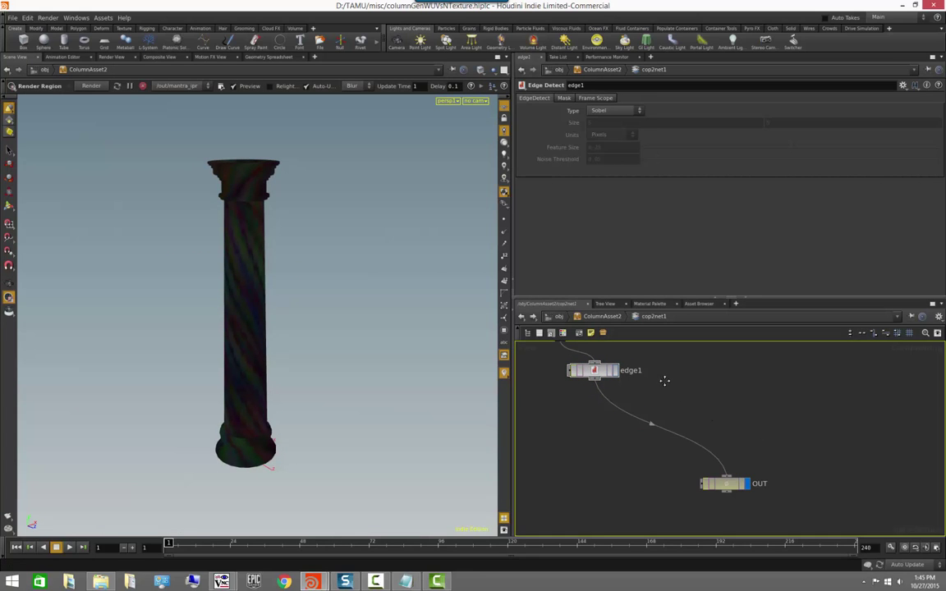
pyautogui.click(639, 421)
pyautogui.press('Tab')
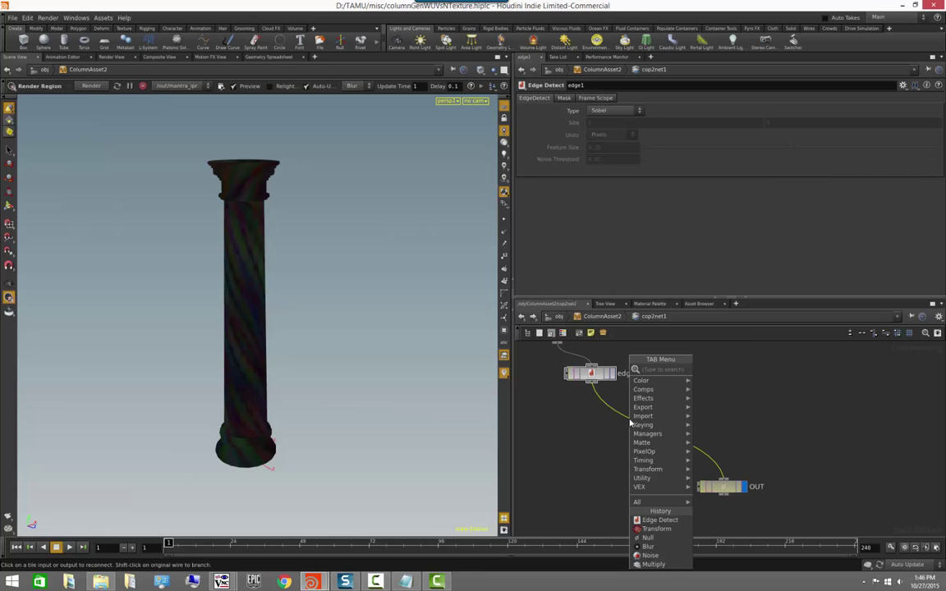
pyautogui.write('hs')
pyautogui.click(711, 371)
pyautogui.click(651, 420)
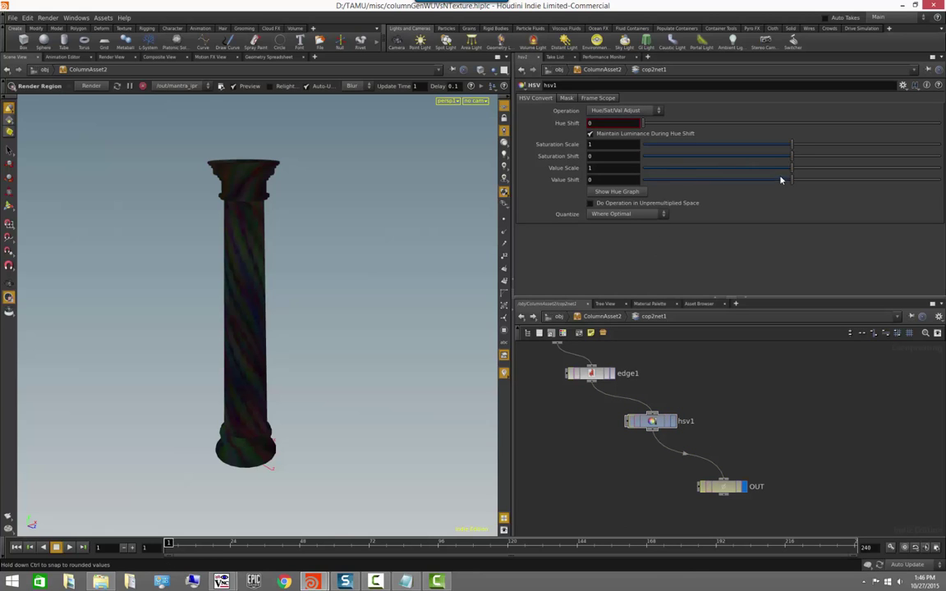
# - Set the HSV node's saturation scale to about 0.063, value scale to 2 and value shift to about 0.327
pyautogui.moveTo(794, 150); pyautogui.dragTo(675, 153)
pyautogui.moveTo(792, 170); pyautogui.dragTo(887, 193)
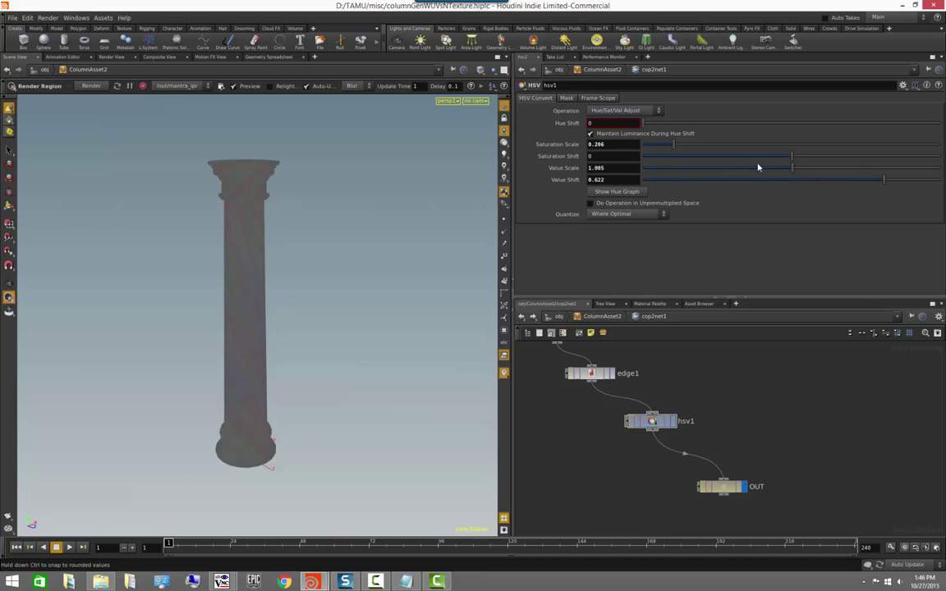
pyautogui.moveTo(672, 148); pyautogui.dragTo(654, 152)
pyautogui.moveTo(884, 180); pyautogui.dragTo(943, 170)
pyautogui.moveTo(796, 181); pyautogui.dragTo(824, 181)
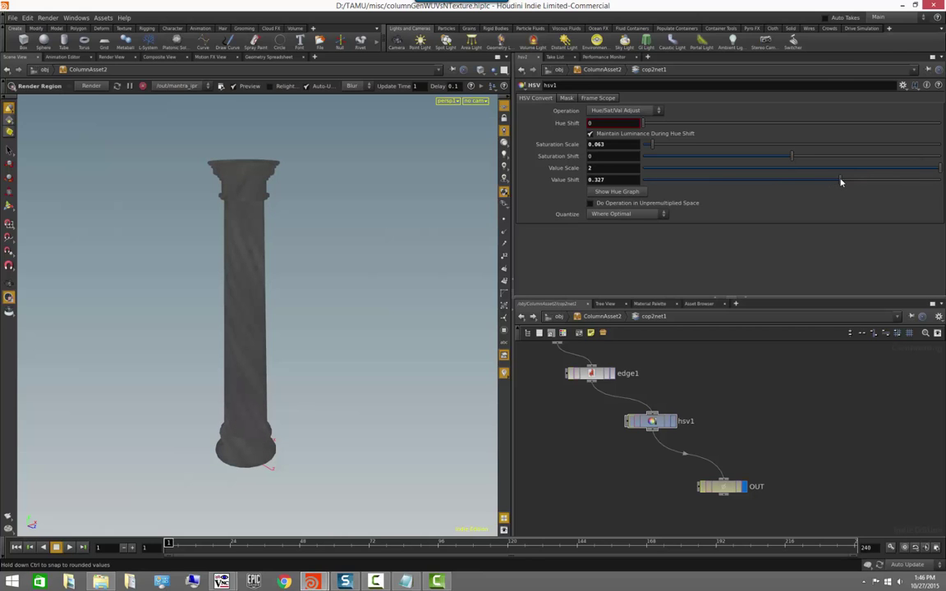
# - Turn on viewport lighting so the column's fluting is shaded
pyautogui.moveTo(244, 313)
pyautogui.keyDown('alt'); pyautogui.mouseDown()
pyautogui.moveTo(268, 285)
pyautogui.moveTo(328, 300)
pyautogui.moveTo(374, 282)
pyautogui.moveTo(290, 219)
pyautogui.moveTo(296, 268)
pyautogui.moveTo(344, 197)
pyautogui.moveTo(317, 198)
pyautogui.mouseUp(); pyautogui.keyUp('alt')
pyautogui.click(505, 144)
pyautogui.scroll(-1, 317, 199)
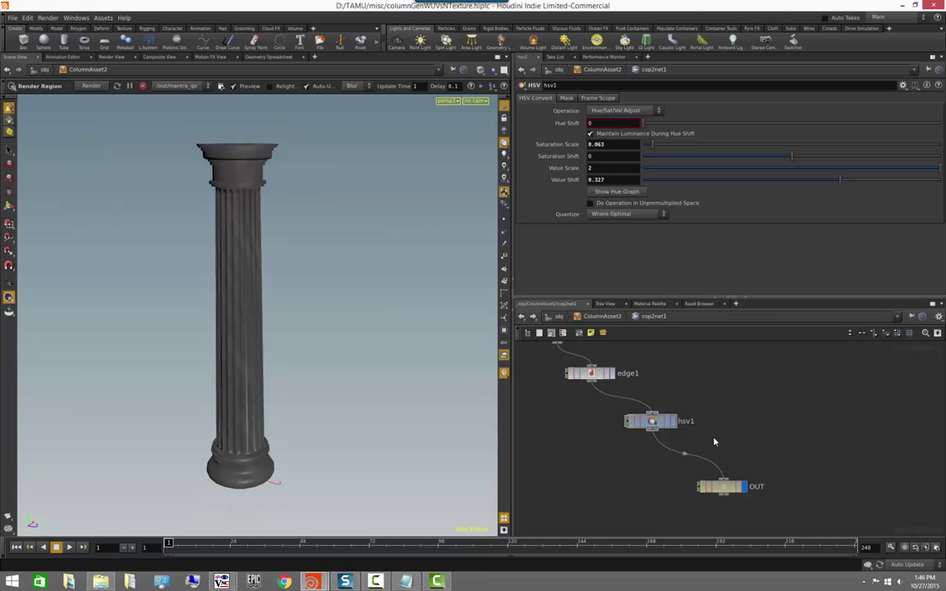
# - Move the OUT node further from hsv1 and insert an Equalize node on the wire between them
pyautogui.moveTo(713, 439); pyautogui.dragTo(694, 400, button='middle')
pyautogui.moveTo(714, 449); pyautogui.dragTo(741, 481)
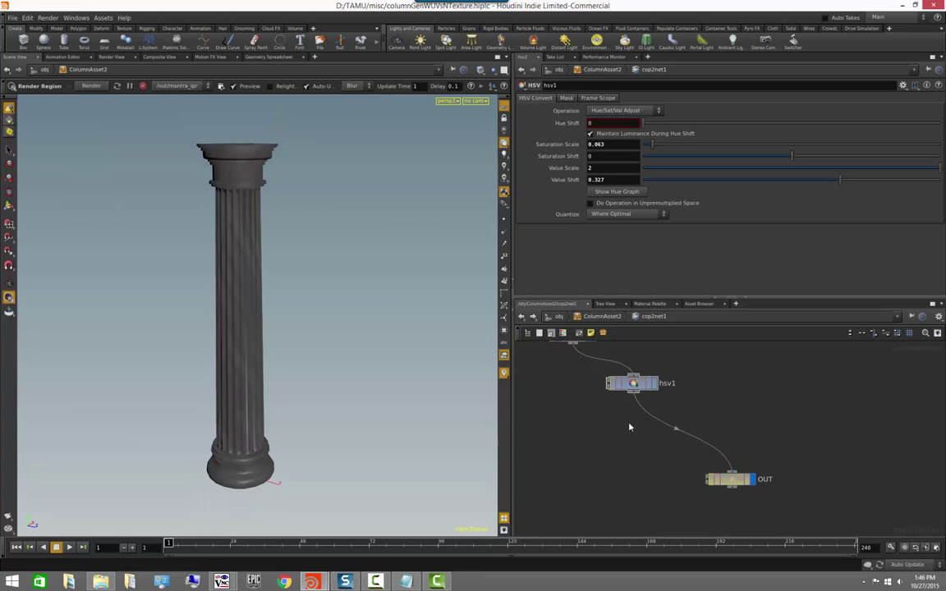
pyautogui.press('Tab')
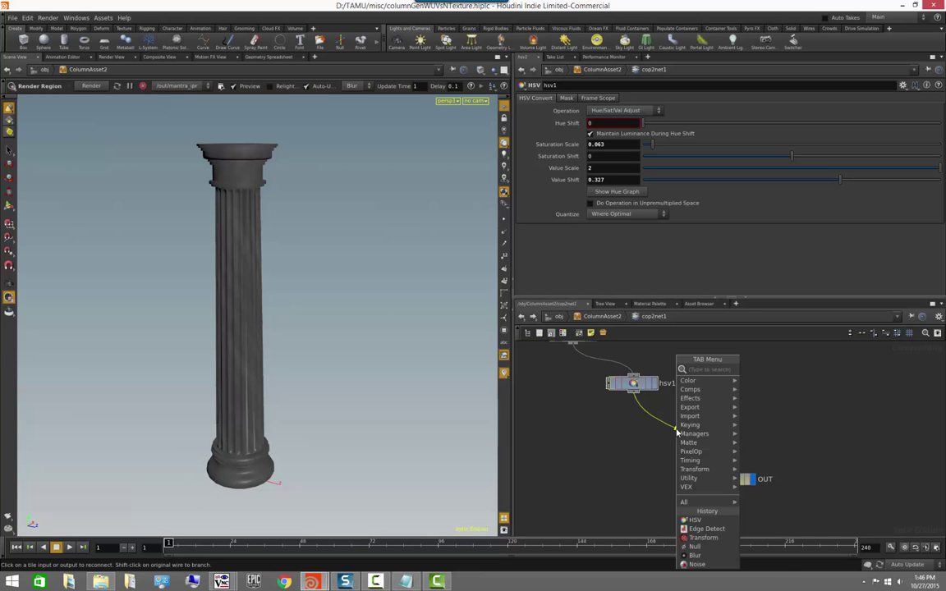
pyautogui.write('eq')
pyautogui.press('Return')
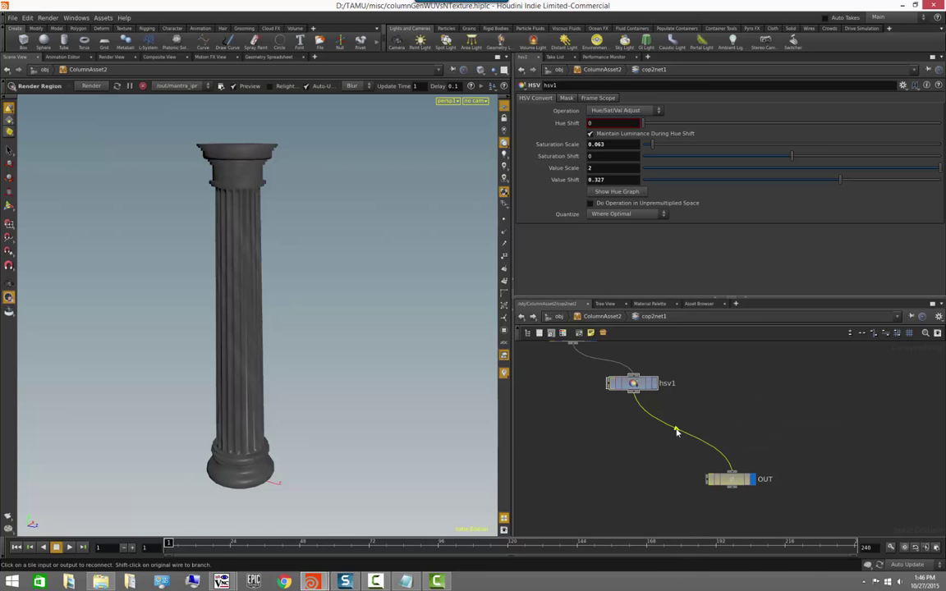
pyautogui.click(741, 386)
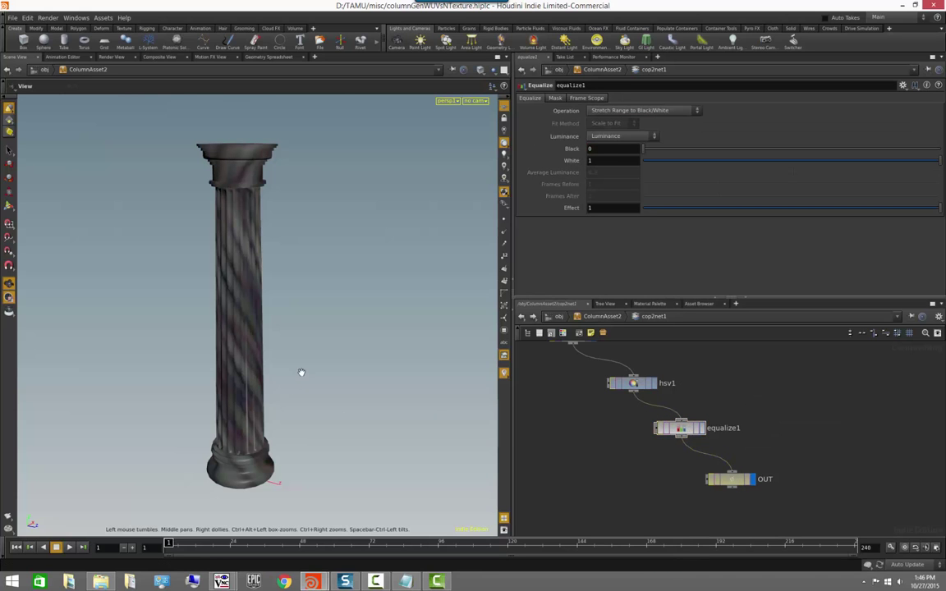
# - Check the equalized texture on the column and reduce hsv1's saturation scale to about 0.017
pyautogui.keyDown('alt'); pyautogui.moveTo(301, 374); pyautogui.dragTo(277, 368); pyautogui.keyUp('alt')
pyautogui.keyDown('alt'); pyautogui.moveTo(251, 227); pyautogui.dragTo(302, 251); pyautogui.keyUp('alt')
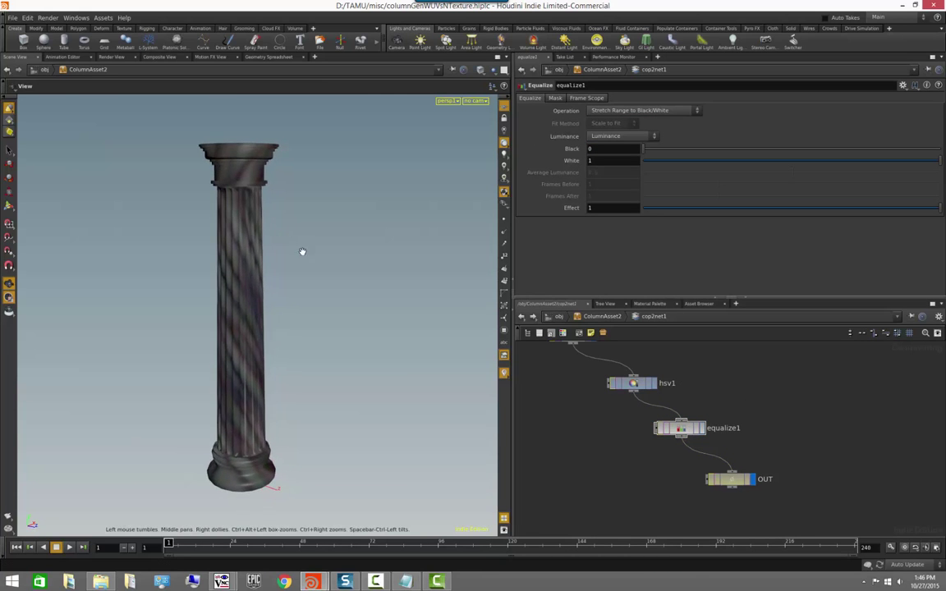
pyautogui.moveTo(296, 382); pyautogui.dragTo(323, 386)
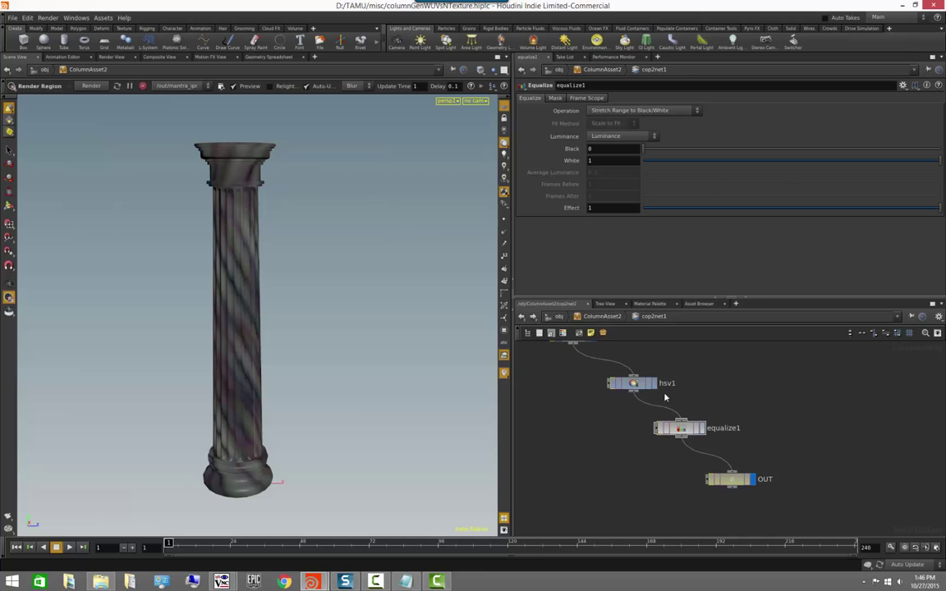
pyautogui.click(631, 383)
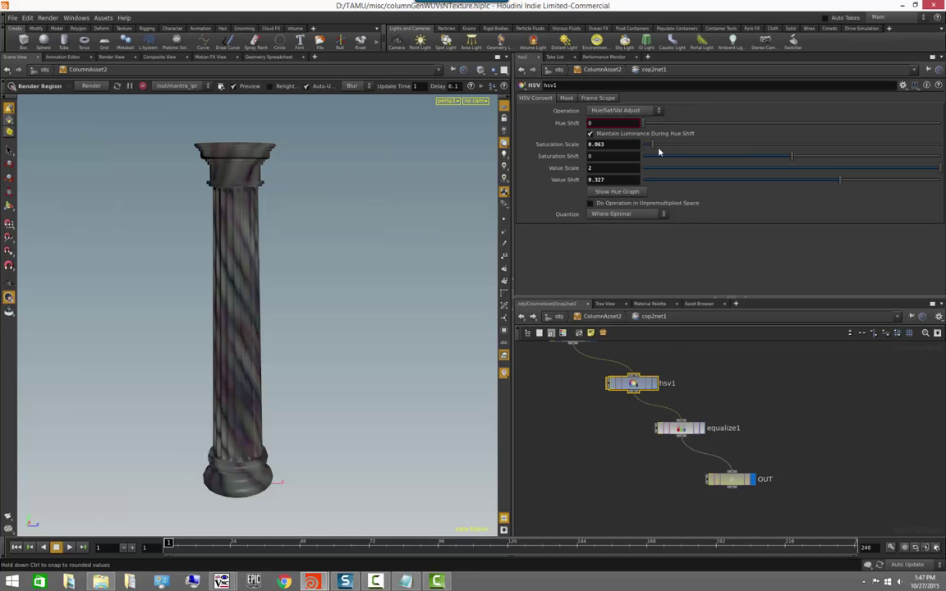
pyautogui.moveTo(645, 151); pyautogui.dragTo(646, 149)
pyautogui.keyDown('alt'); pyautogui.moveTo(344, 243); pyautogui.dragTo(317, 255); pyautogui.keyUp('alt')
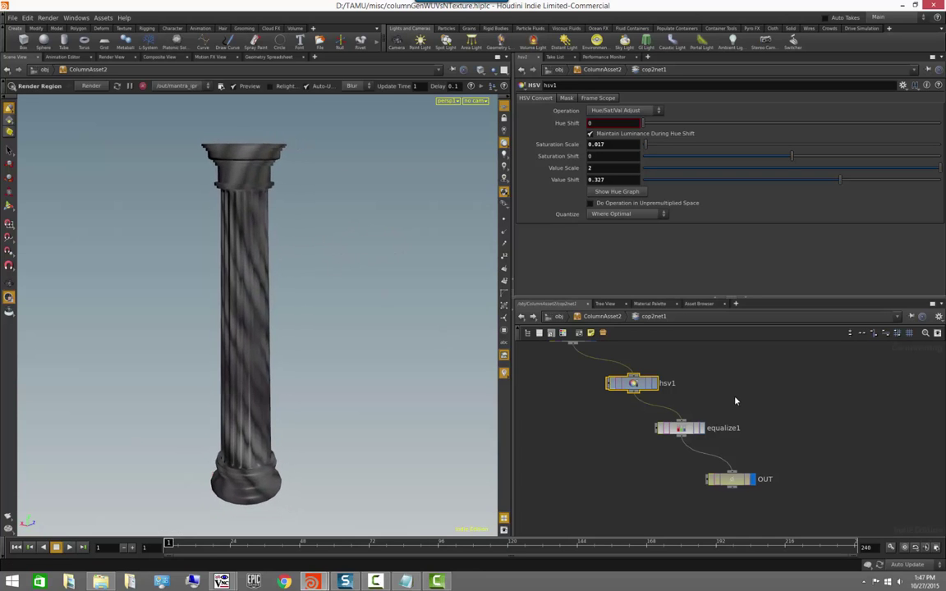
# - Reduce the Equalize node's effect to about 0.541
pyautogui.moveTo(736, 400); pyautogui.dragTo(707, 381, button='middle')
pyautogui.click(650, 409)
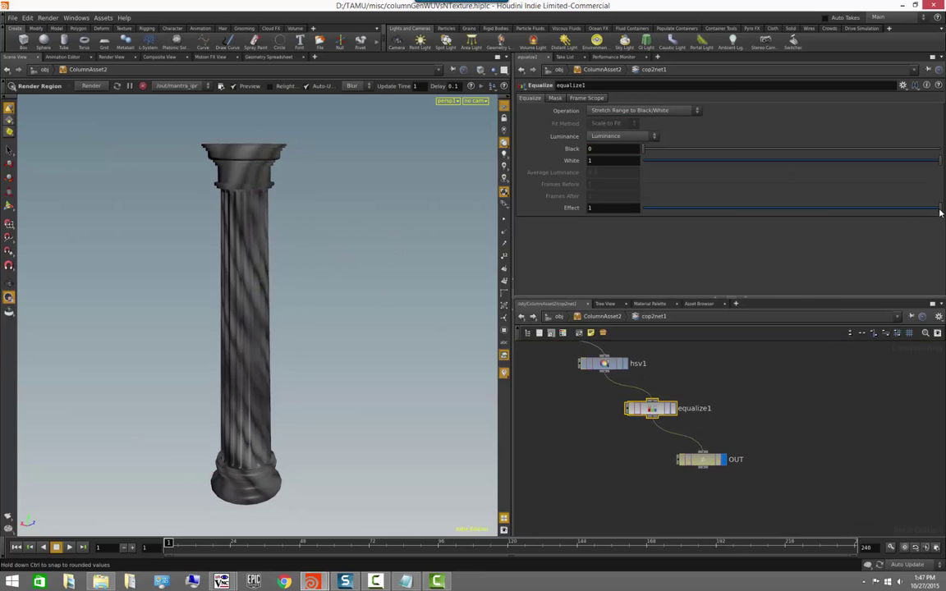
pyautogui.moveTo(940, 210)
pyautogui.mouseDown()
pyautogui.moveTo(764, 212)
pyautogui.moveTo(757, 230)
pyautogui.mouseUp()
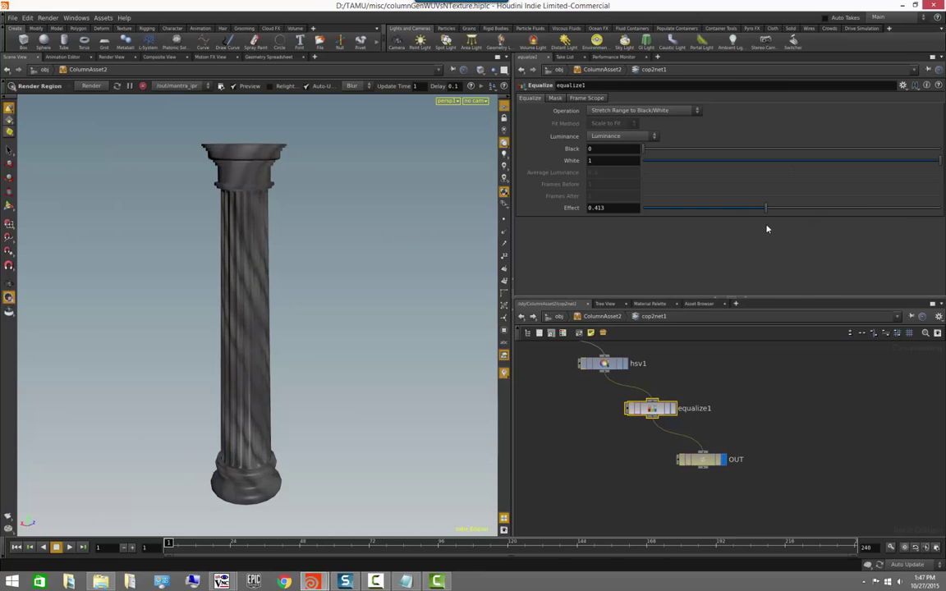
pyautogui.hotkey('ctrl', 'Tab')
pyautogui.moveTo(362, 302); pyautogui.dragTo(407, 313)
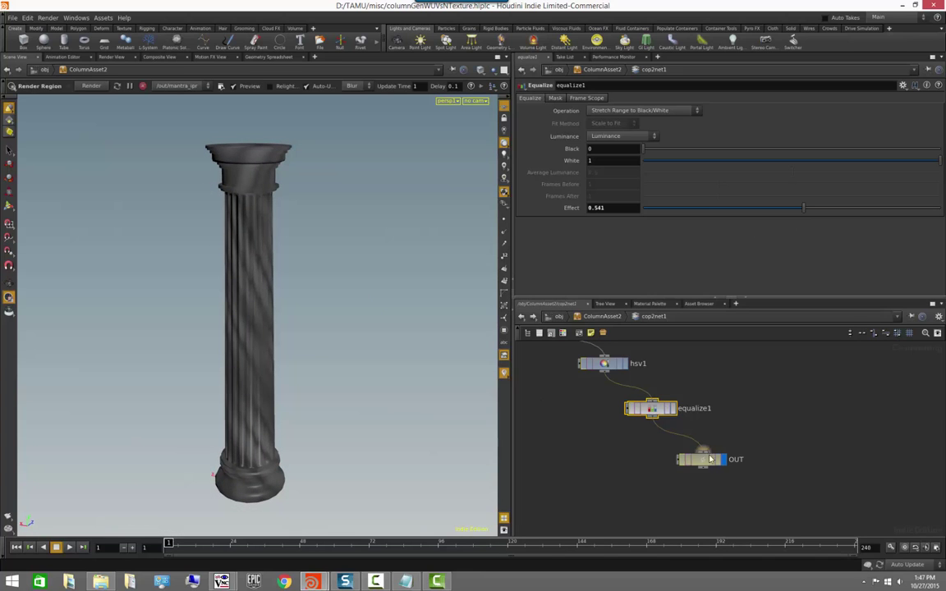
# - Move the OUT node further from equalize1 and insert a Sharpen node on the wire between them
pyautogui.moveTo(712, 464); pyautogui.dragTo(766, 498)
pyautogui.click(768, 452)
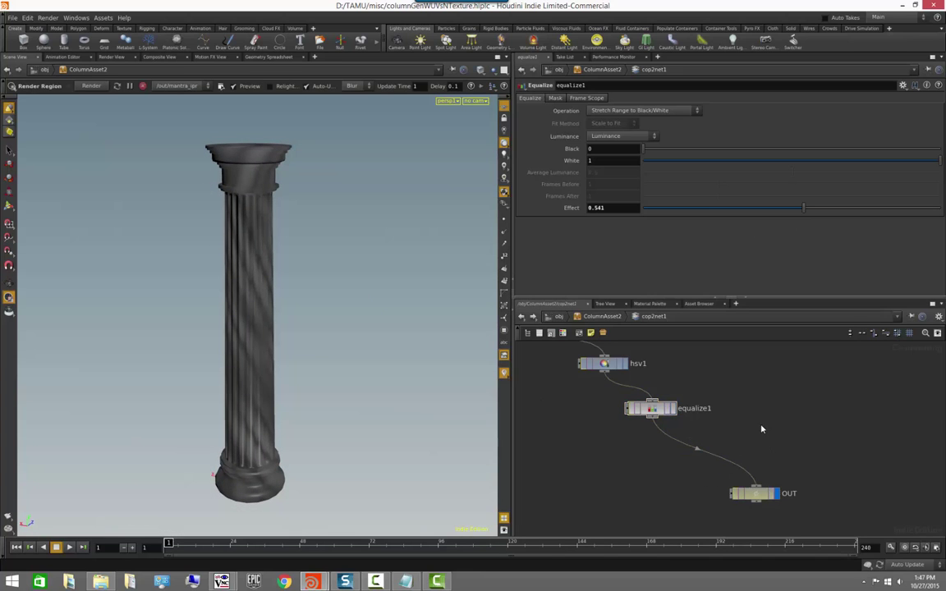
pyautogui.moveTo(763, 429); pyautogui.dragTo(742, 421, button='middle')
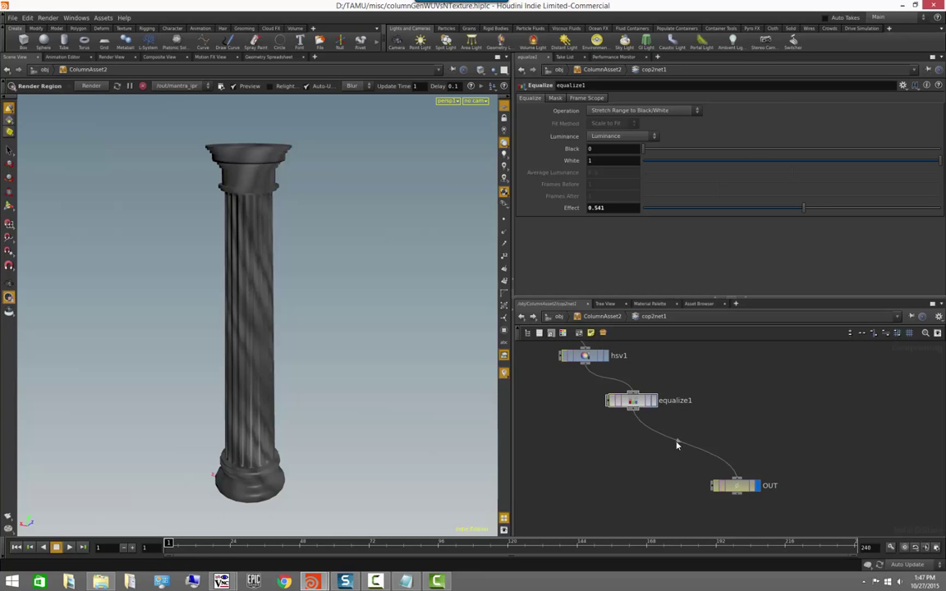
pyautogui.press('Tab')
pyautogui.write('shar')
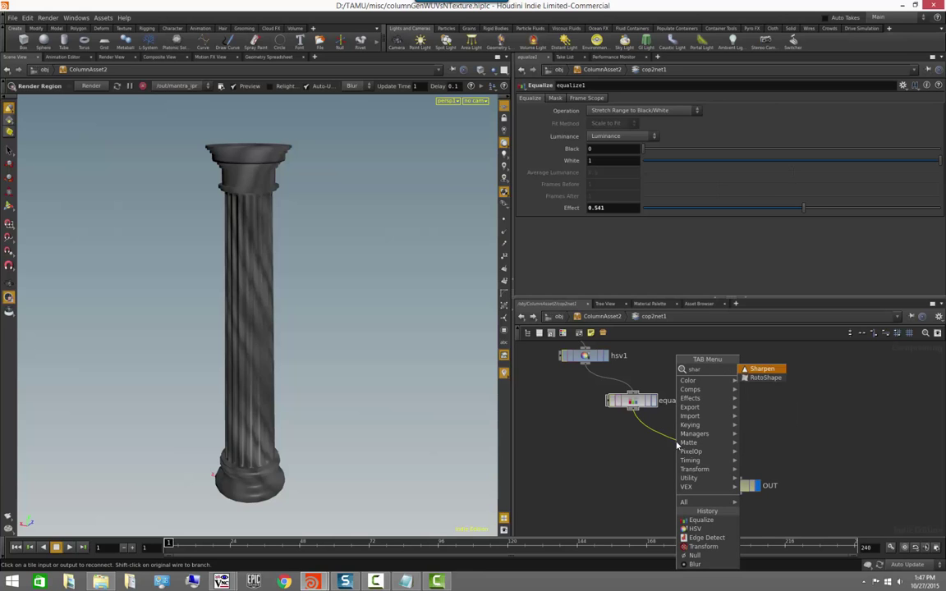
pyautogui.press('Return')
pyautogui.click(678, 442)
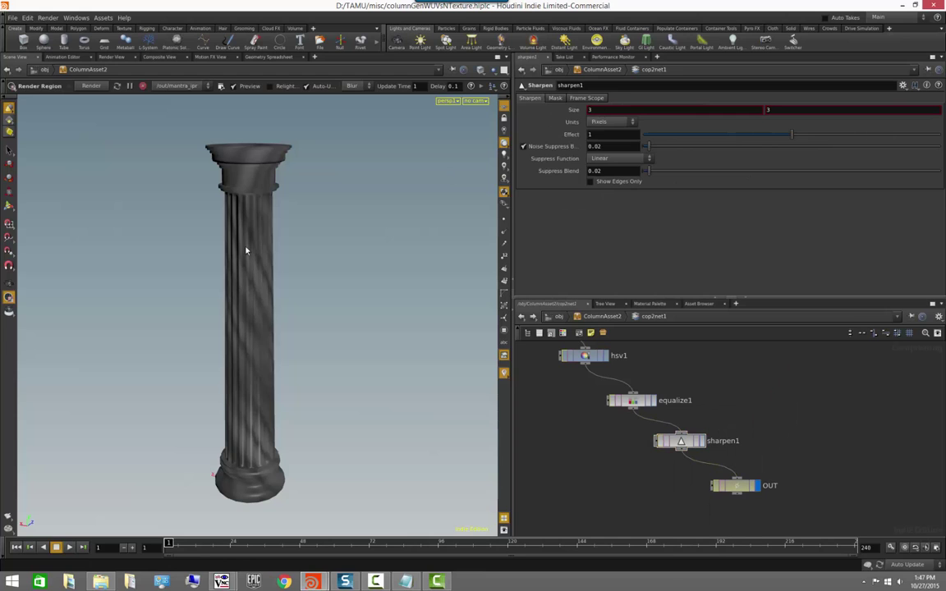
# - Set the Sharpen node's effect to 10 and its size to 15 by 15 pixels
pyautogui.keyDown('alt'); pyautogui.moveTo(246, 250); pyautogui.dragTo(277, 250, button='right'); pyautogui.keyUp('alt')
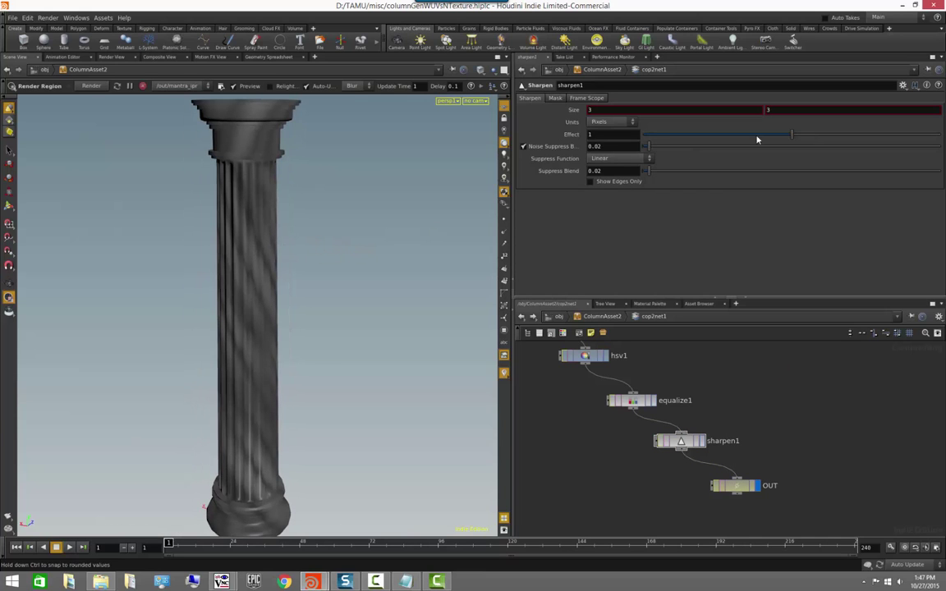
pyautogui.write('0')
pyautogui.press('Return')
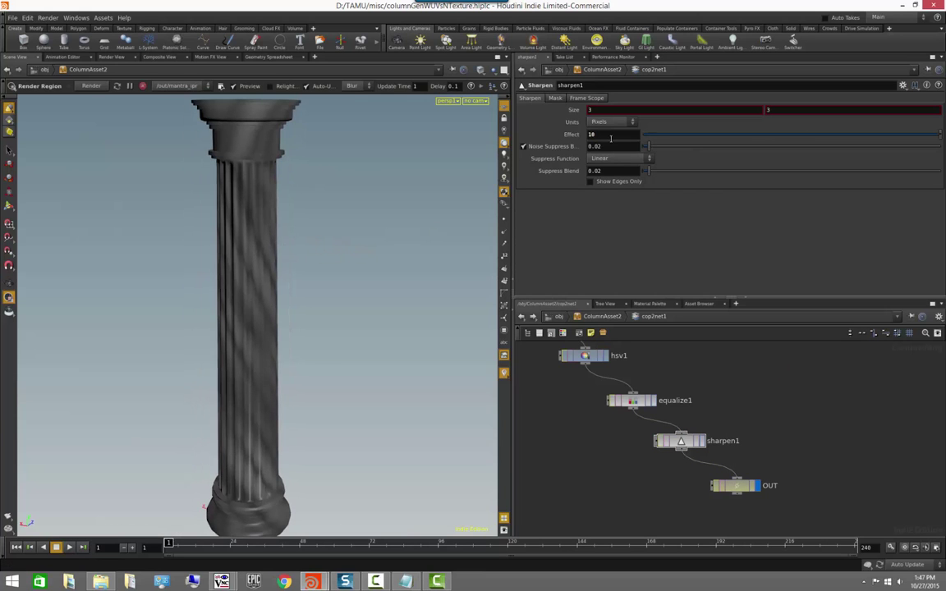
pyautogui.moveTo(572, 109); pyautogui.dragTo(579, 98, button='middle')
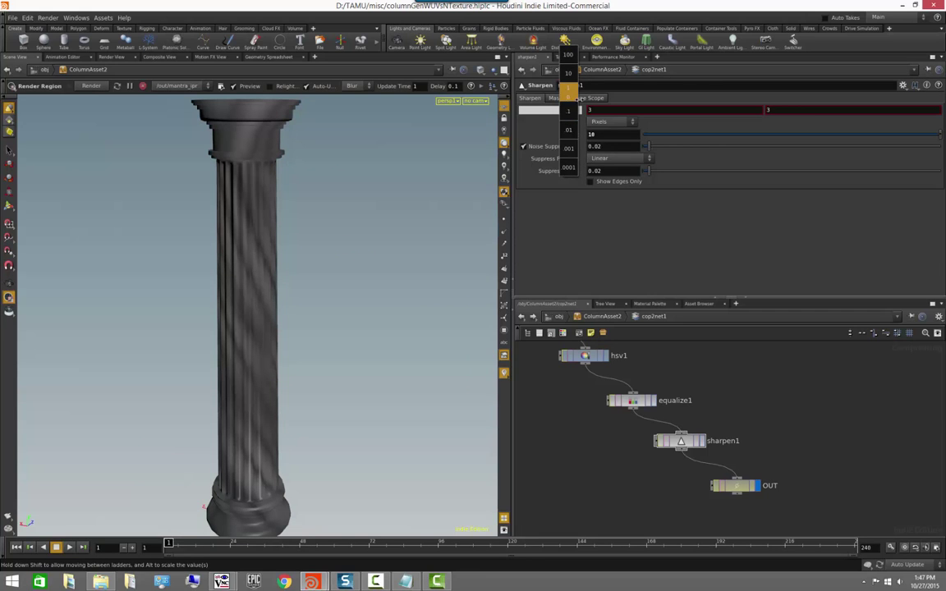
pyautogui.moveTo(639, 95)
pyautogui.mouseDown(button='middle')
pyautogui.moveTo(657, 99)
pyautogui.moveTo(628, 103)
pyautogui.mouseUp(button='middle')
# - Examine the sharpened texture on the column from several angles, with viewport lighting off and on
pyautogui.keyDown('alt'); pyautogui.moveTo(255, 264); pyautogui.dragTo(281, 312); pyautogui.keyUp('alt')
pyautogui.moveTo(807, 415); pyautogui.dragTo(782, 372, button='middle')
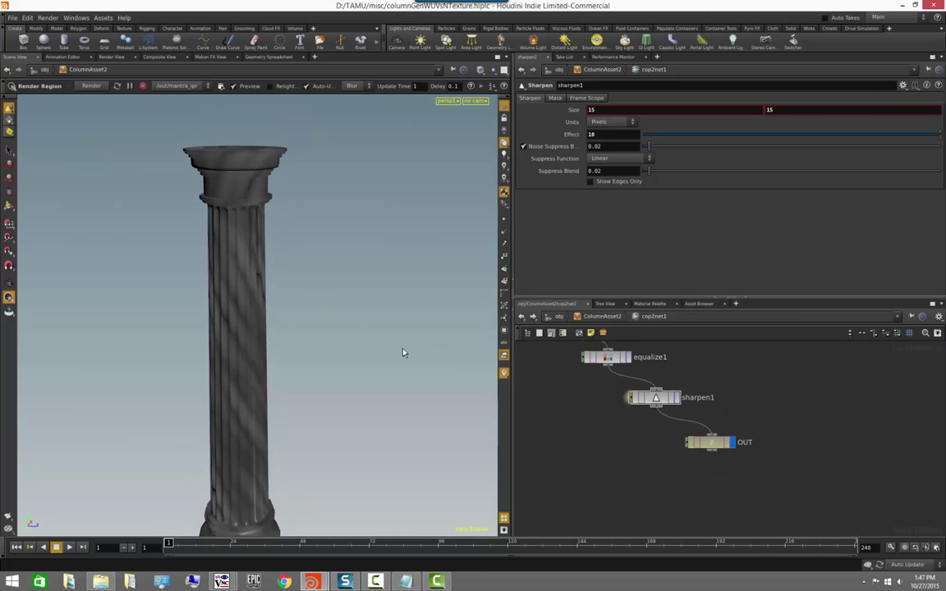
pyautogui.keyDown('alt'); pyautogui.moveTo(404, 352); pyautogui.dragTo(723, 335); pyautogui.keyUp('alt')
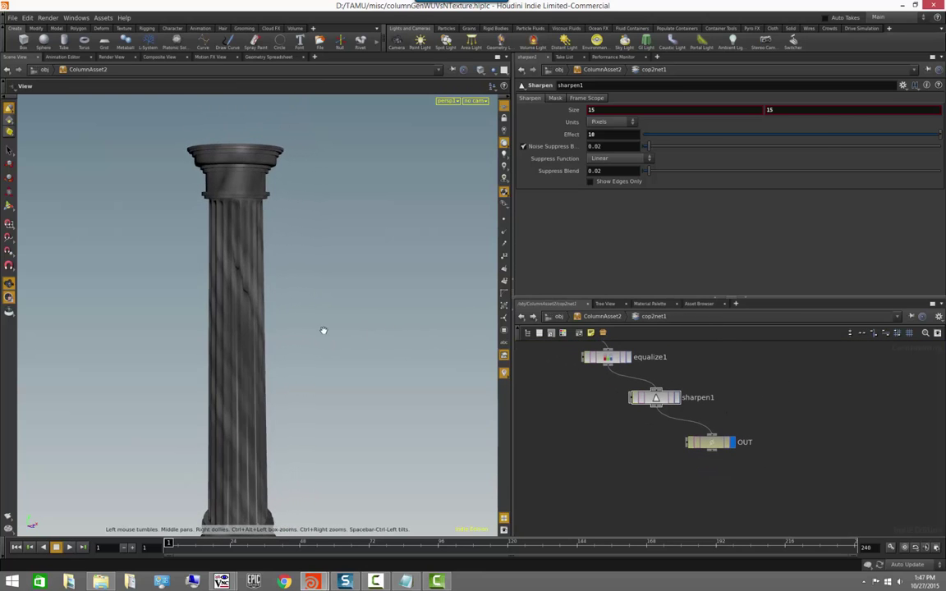
pyautogui.moveTo(323, 329); pyautogui.dragTo(233, 327)
pyautogui.click(503, 143)
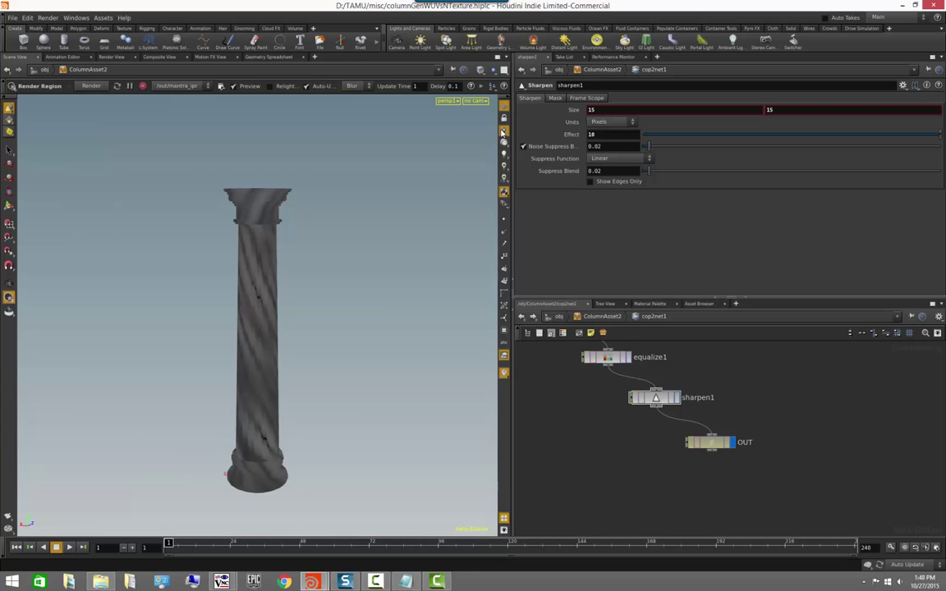
pyautogui.press('space')
pyautogui.click(503, 145)
pyautogui.moveTo(367, 262)
pyautogui.keyDown('alt'); pyautogui.mouseDown()
pyautogui.moveTo(304, 256)
pyautogui.moveTo(371, 281)
pyautogui.moveTo(304, 303)
pyautogui.moveTo(313, 307)
pyautogui.moveTo(293, 283)
pyautogui.moveTo(322, 284)
pyautogui.mouseUp(); pyautogui.keyUp('alt')
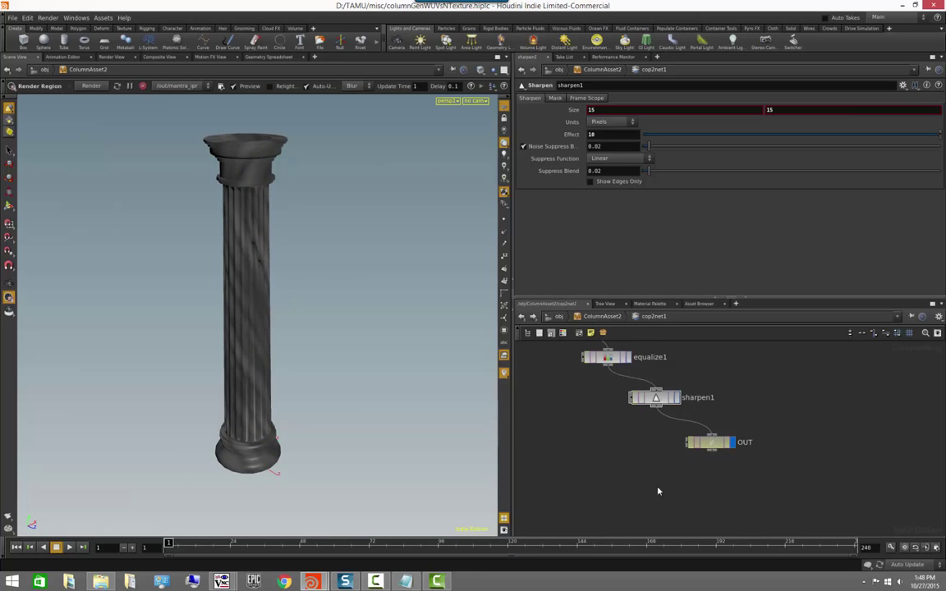
# - Move the OUT node further from sharpen1 and insert a Transform node on the wire between them
pyautogui.moveTo(619, 472); pyautogui.dragTo(567, 453, button='middle')
pyautogui.moveTo(656, 427); pyautogui.dragTo(726, 471)
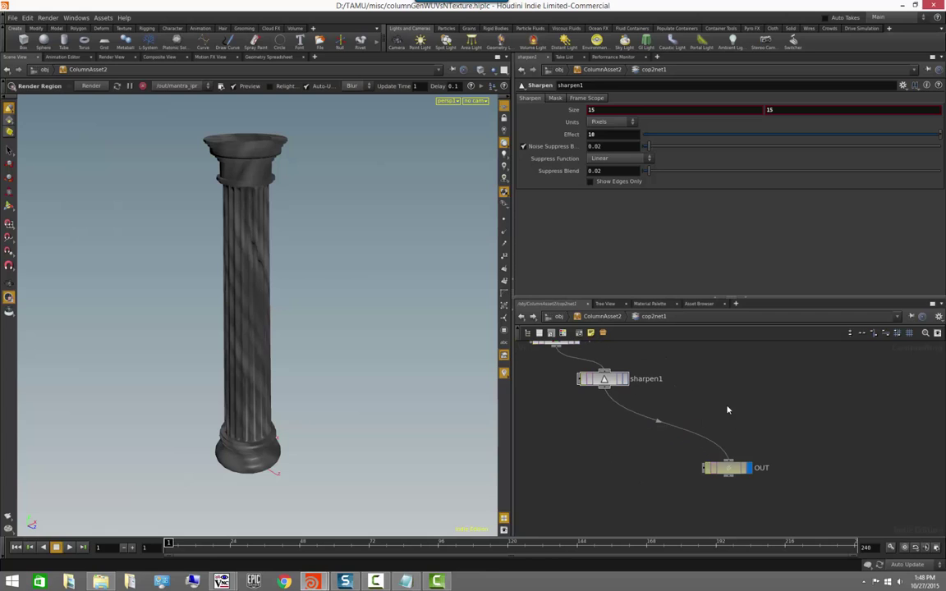
pyautogui.click(655, 424)
pyautogui.press('Tab')
pyautogui.write('bri')
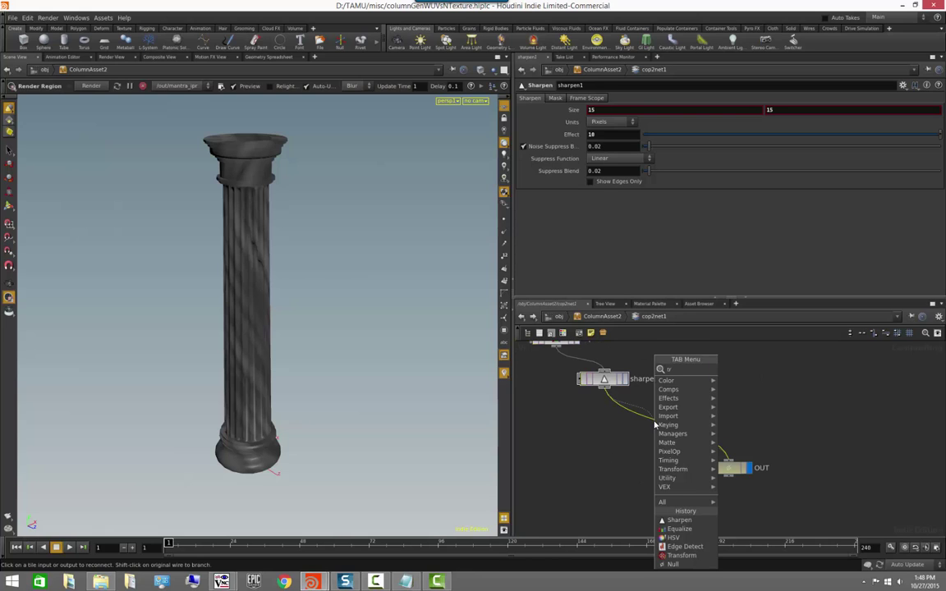
pyautogui.press('Return')
pyautogui.click(655, 424)
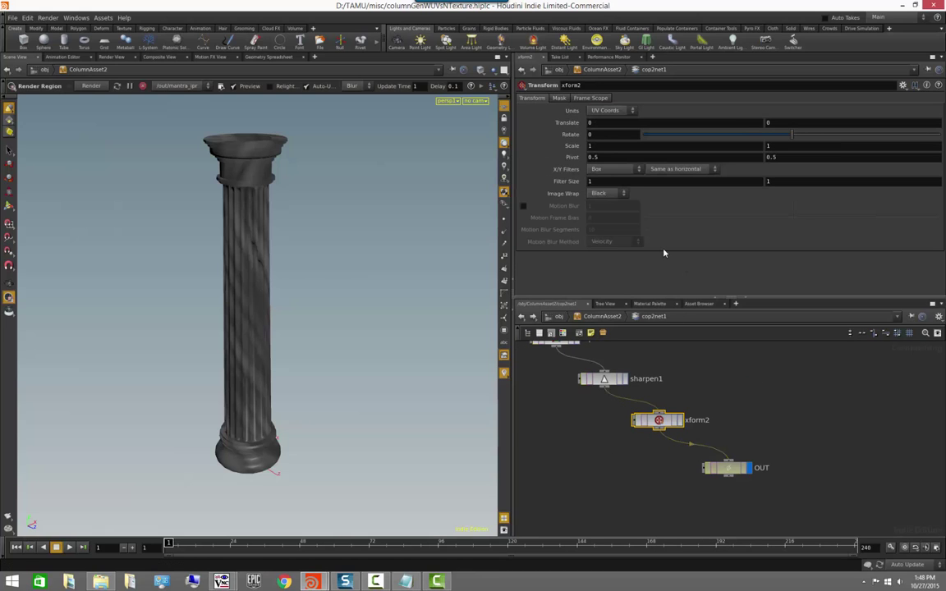
# - Try a uniform scale of 0.52 on the Transform node after sharpen1, undo it and delete the node
pyautogui.moveTo(570, 146); pyautogui.dragTo(486, 150, button='middle')
pyautogui.moveTo(393, 154); pyautogui.dragTo(380, 182, button='middle')
pyautogui.press('Escape')
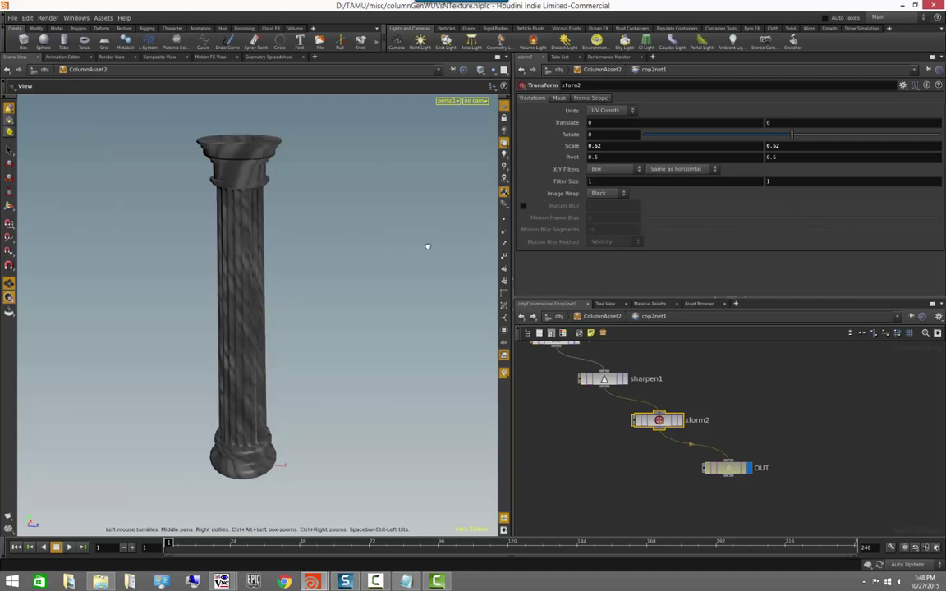
pyautogui.moveTo(498, 216); pyautogui.dragTo(296, 262)
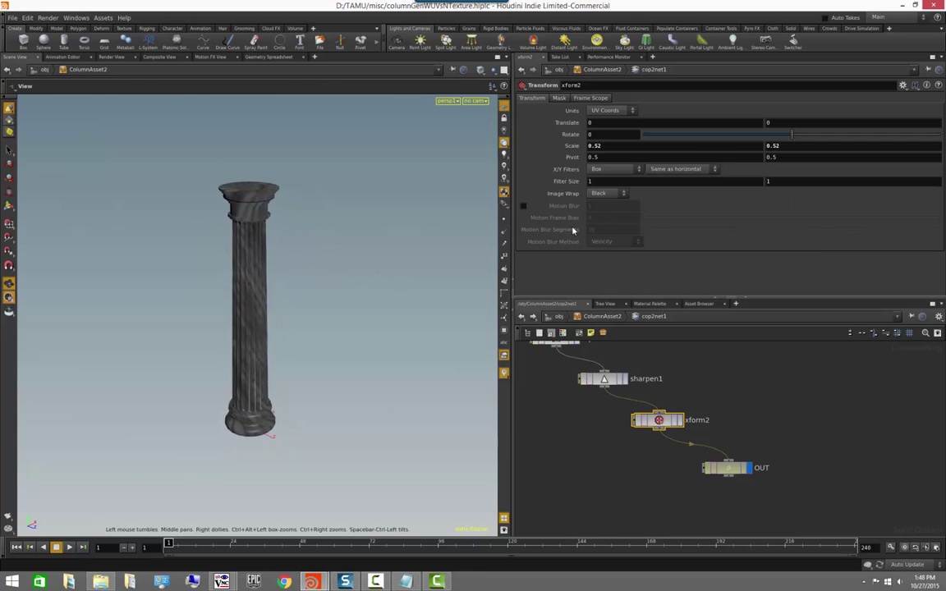
pyautogui.hotkey('ctrl', 'z')
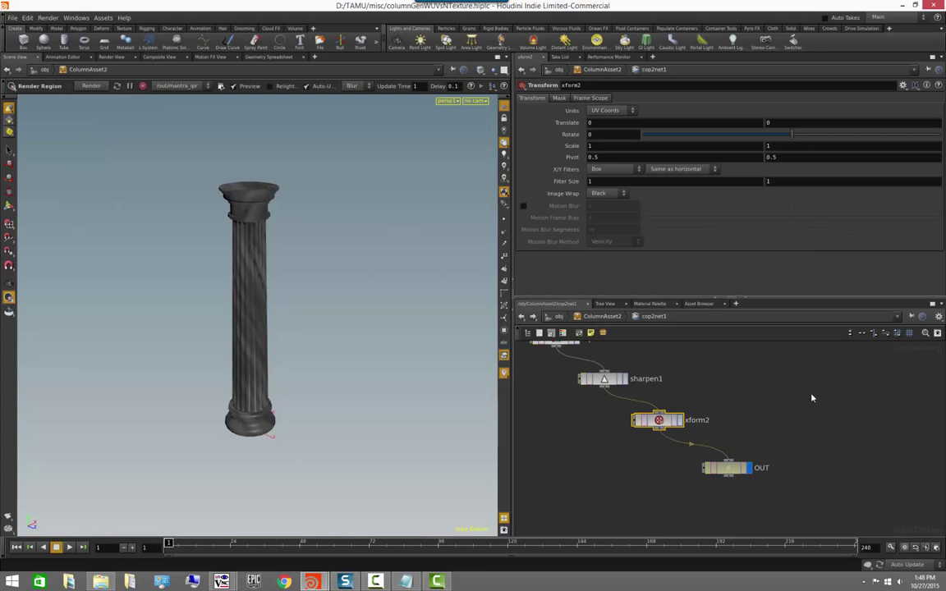
pyautogui.press('Delete')
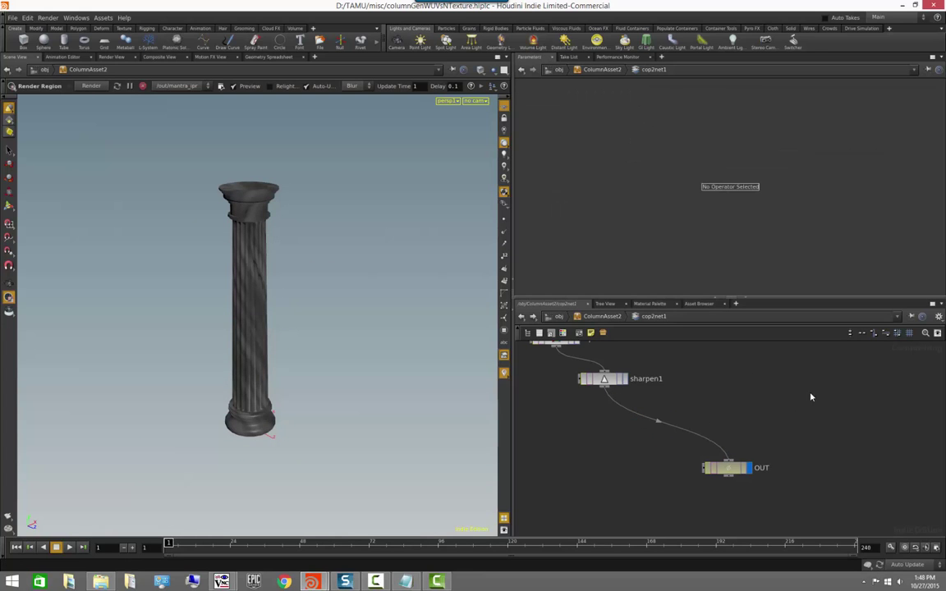
# - In Column_geo, add a UV Transform node directly below column_generator_tutorial1, connected to its output, and display it
pyautogui.click(612, 319)
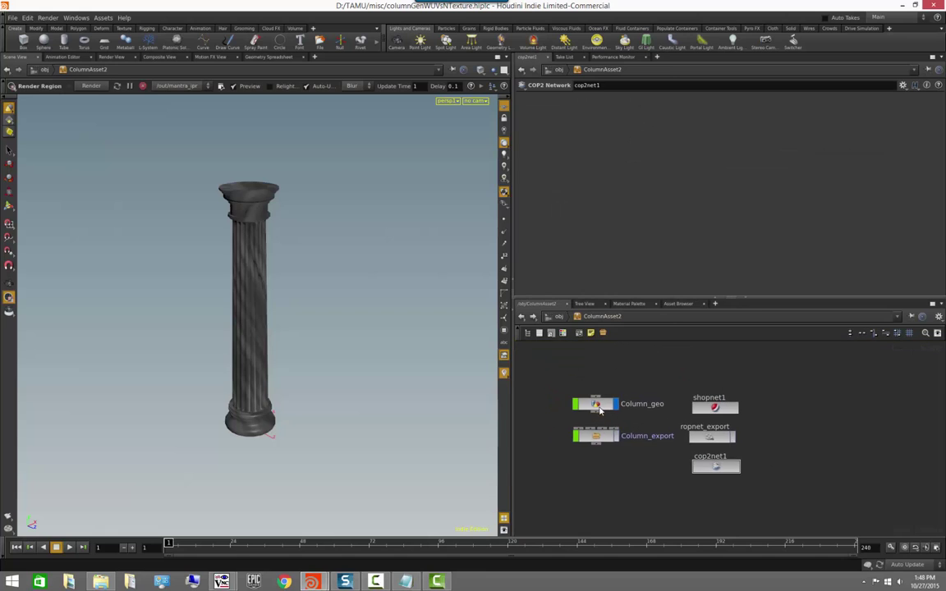
pyautogui.doubleClick(598, 405)
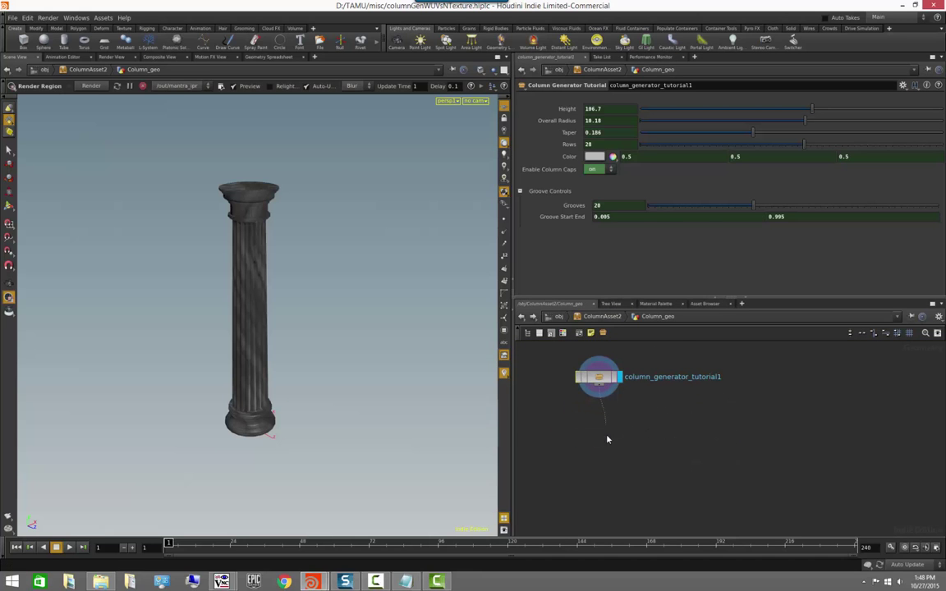
pyautogui.press('Tab')
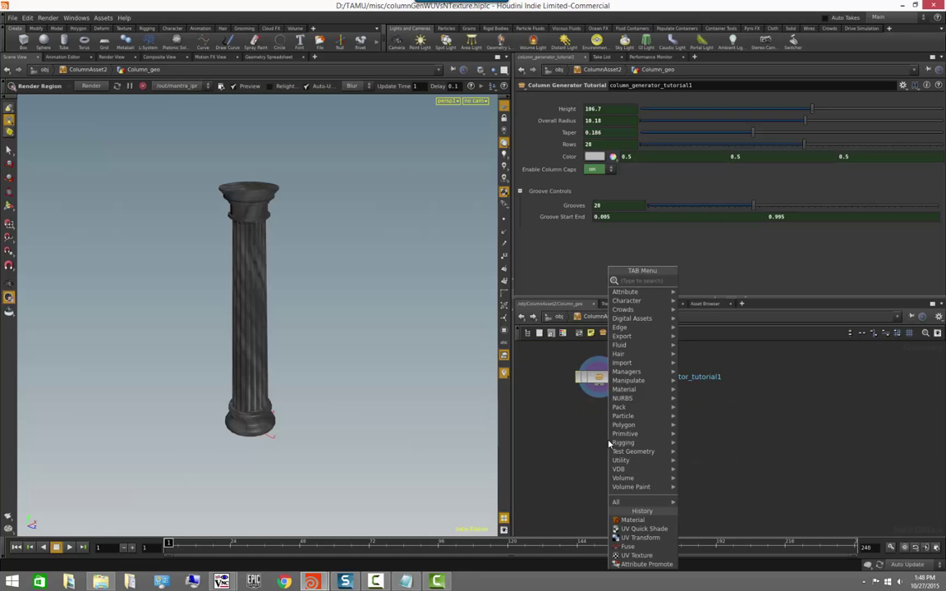
pyautogui.write('uvt')
pyautogui.press('Down')
pyautogui.press('Return')
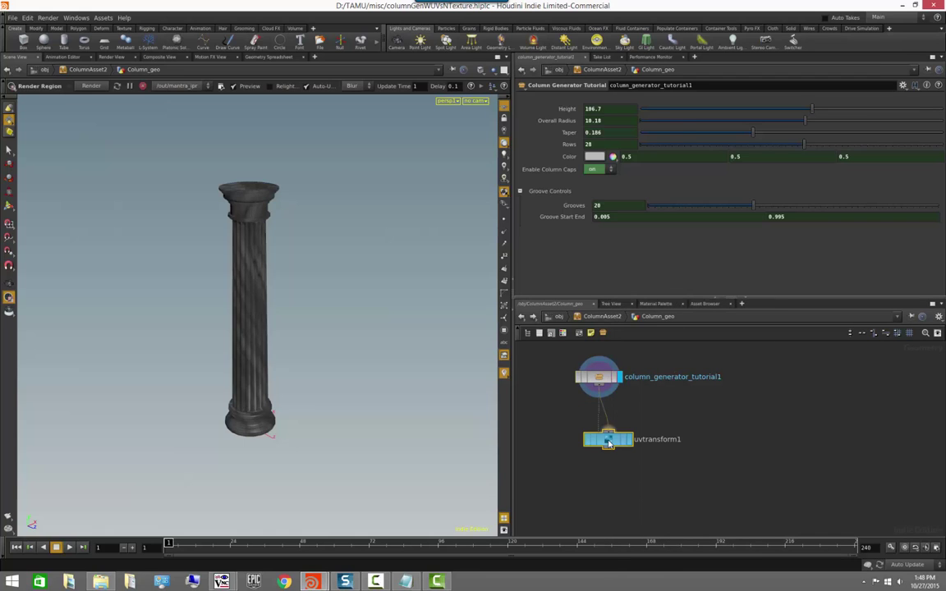
pyautogui.click(597, 423)
pyautogui.click(620, 423)
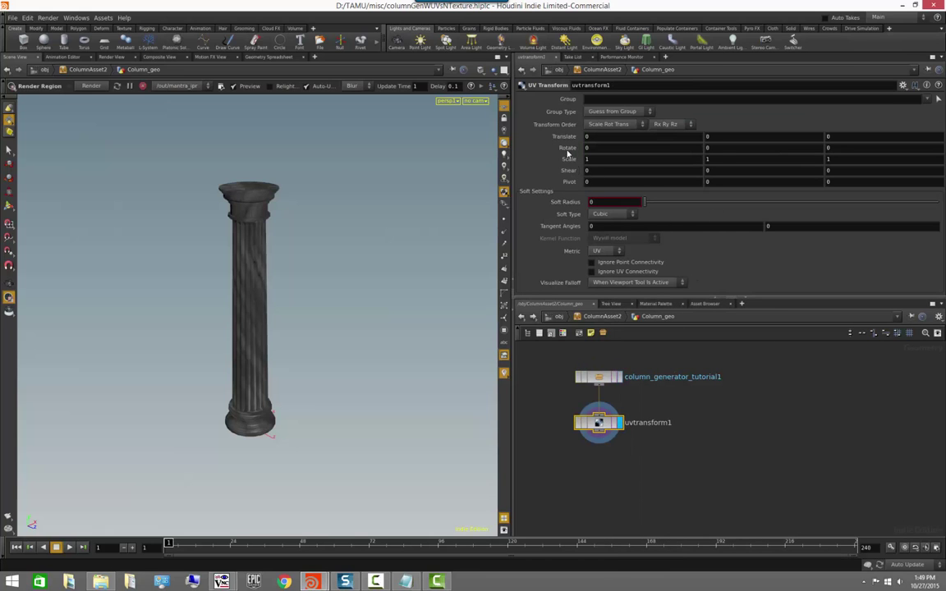
# - Try a uniform UV Transform scale of 1.16 and inspect the texture on the column
pyautogui.moveTo(572, 160); pyautogui.dragTo(649, 184, button='middle')
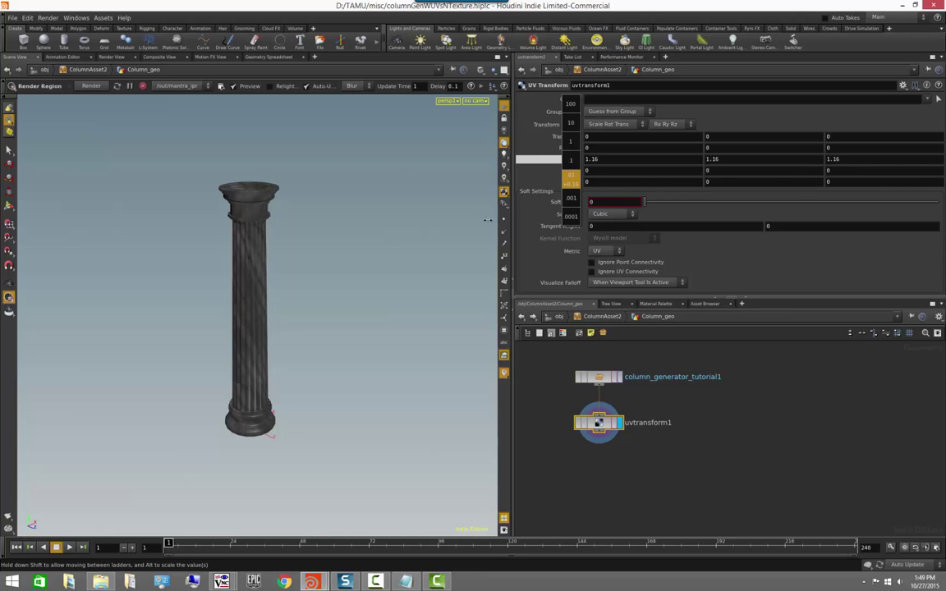
pyautogui.moveTo(488, 220); pyautogui.dragTo(486, 221, button='middle')
pyautogui.keyDown('alt'); pyautogui.moveTo(239, 303); pyautogui.dragTo(353, 322); pyautogui.keyUp('alt')
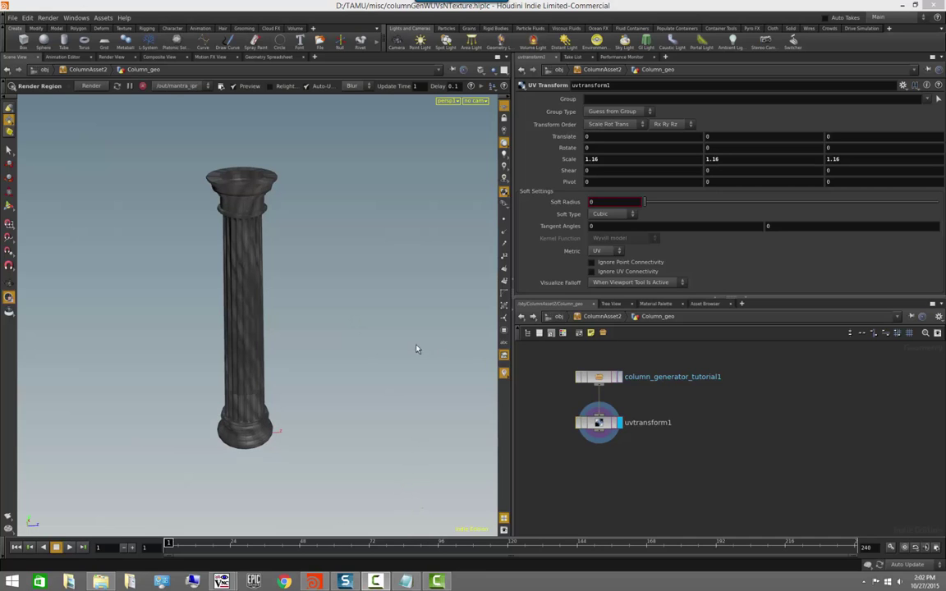
pyautogui.keyDown('alt'); pyautogui.moveTo(303, 264); pyautogui.dragTo(304, 240); pyautogui.keyUp('alt')
pyautogui.keyDown('alt'); pyautogui.moveTo(304, 240); pyautogui.dragTo(441, 162, button='right'); pyautogui.keyUp('alt')
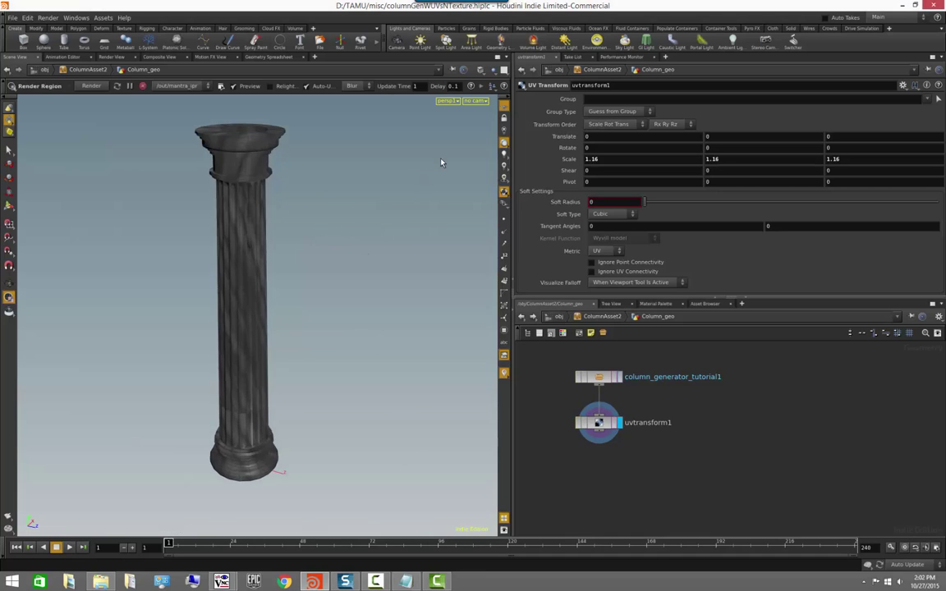
# - Turn off the viewport lighting and set the viewport shading to Smooth Shaded to check the column's texture
pyautogui.moveTo(504, 134); pyautogui.dragTo(479, 86)
pyautogui.click(482, 71)
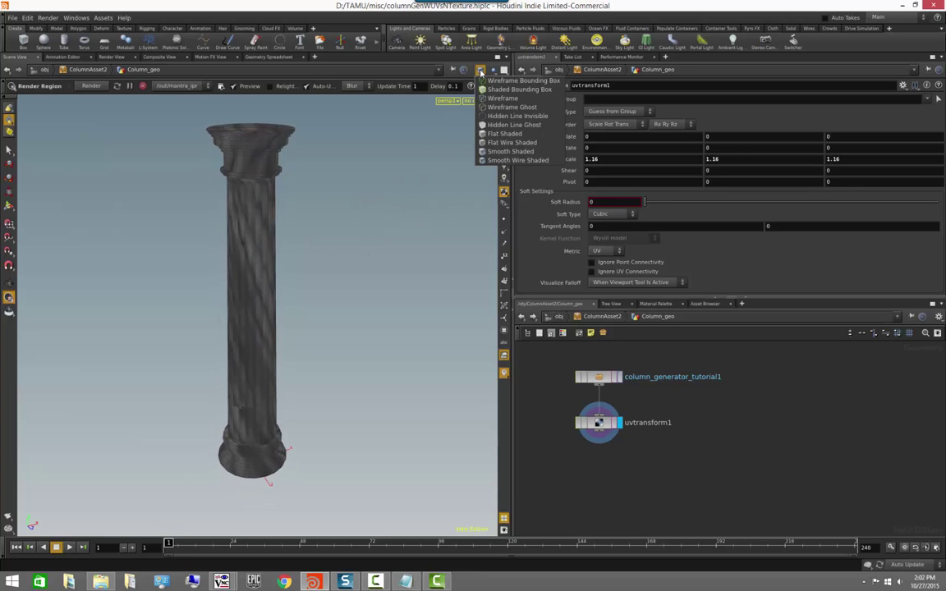
pyautogui.click(503, 153)
pyautogui.moveTo(332, 285); pyautogui.dragTo(239, 286)
# - Set the UV Transform's scale uniformly to 1.46 and look around the column
pyautogui.moveTo(572, 161); pyautogui.dragTo(703, 177, button='middle')
pyautogui.press('Escape')
pyautogui.moveTo(266, 291); pyautogui.dragTo(338, 278)
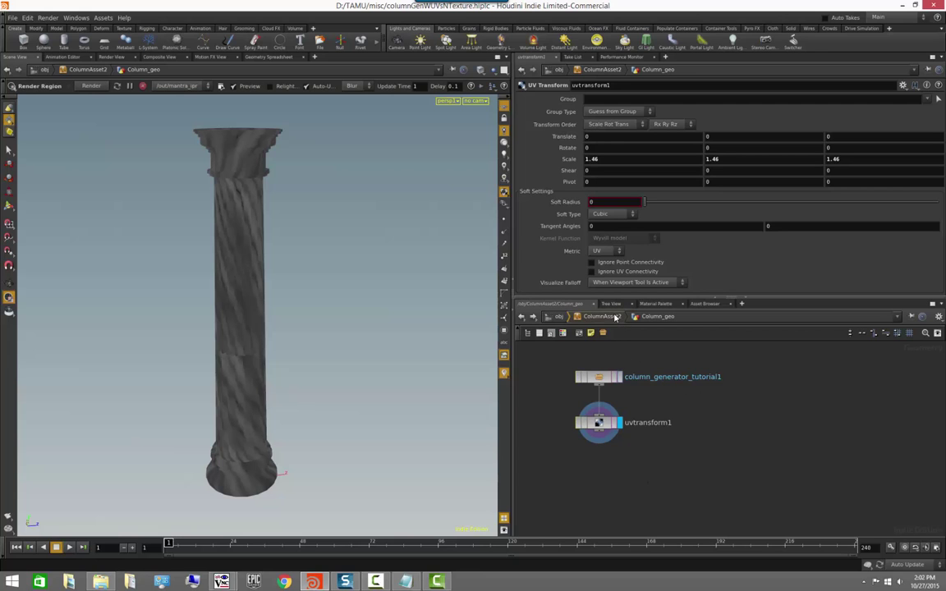
# - Return to the cop2net1 network inside ColumnAsset2 and show its output image in the Composite View
pyautogui.press('u')
pyautogui.click(660, 384)
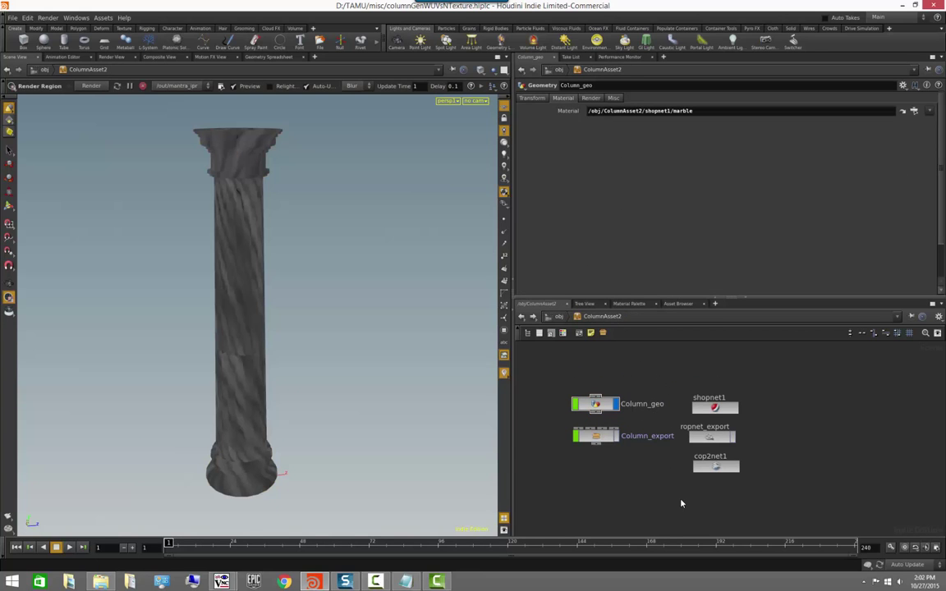
pyautogui.doubleClick(716, 466)
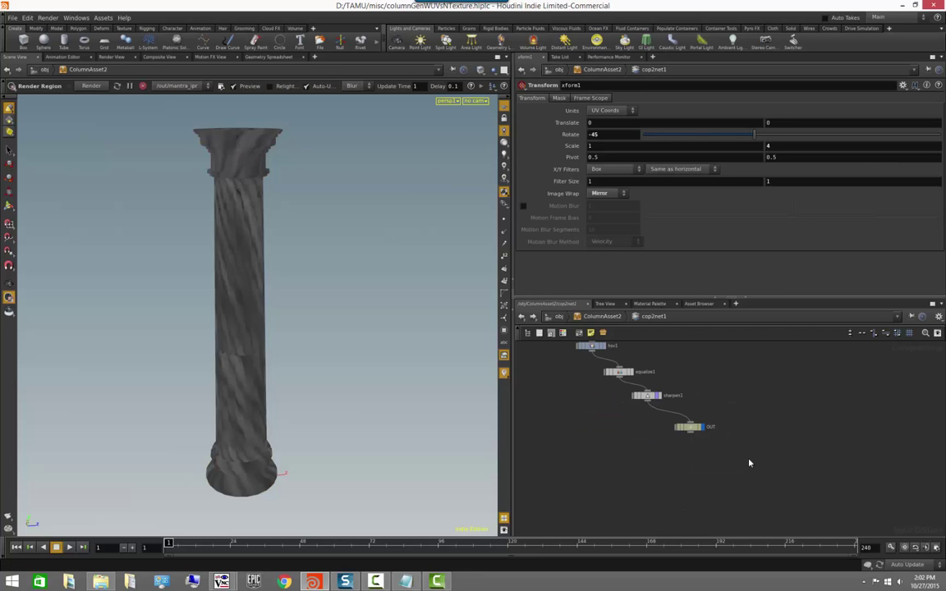
pyautogui.click(165, 57)
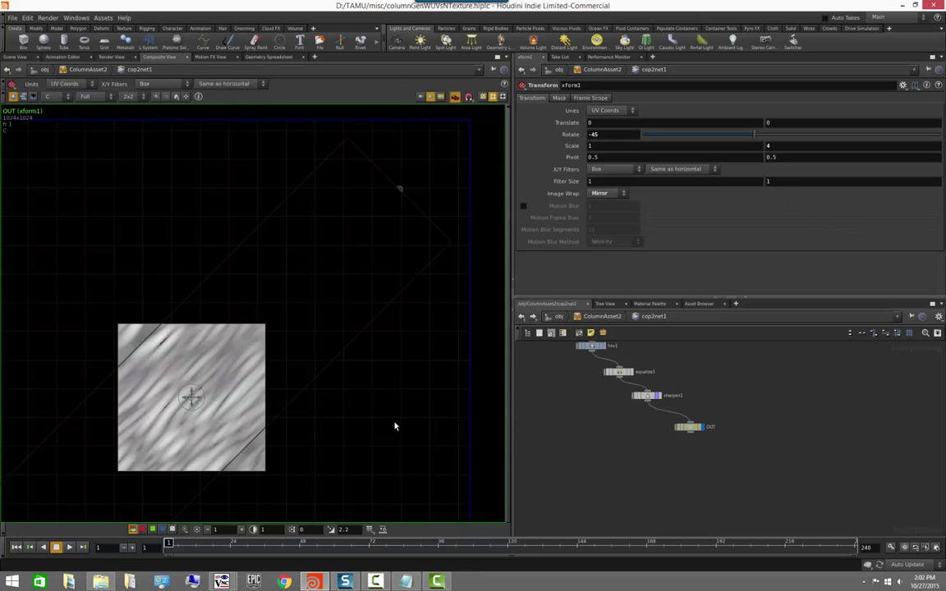
# - Set the xform1 node's rotation to 0 so the streaks run vertically
pyautogui.moveTo(565, 391); pyautogui.dragTo(613, 465, button='middle')
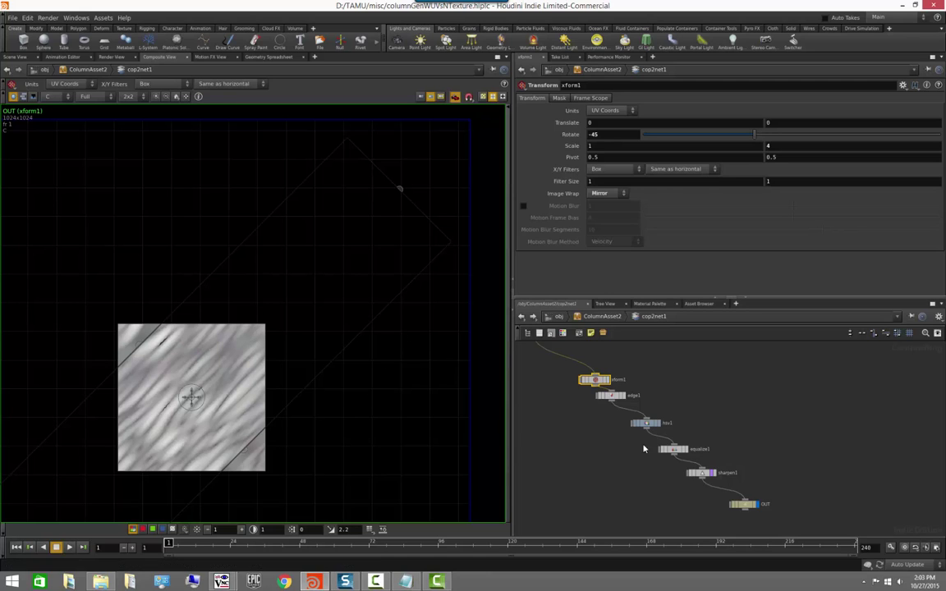
pyautogui.click(597, 380)
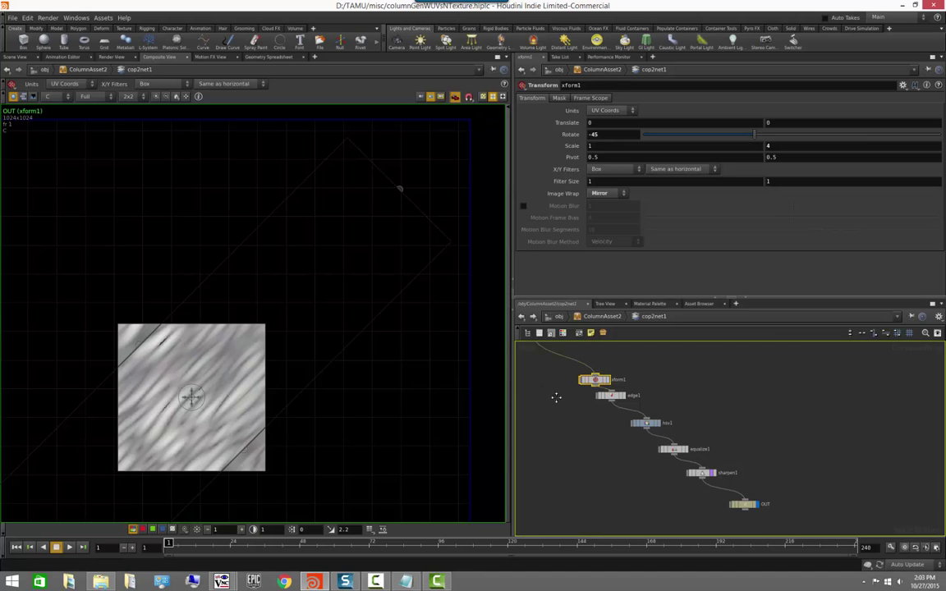
pyautogui.moveTo(551, 390); pyautogui.dragTo(578, 429, button='middle')
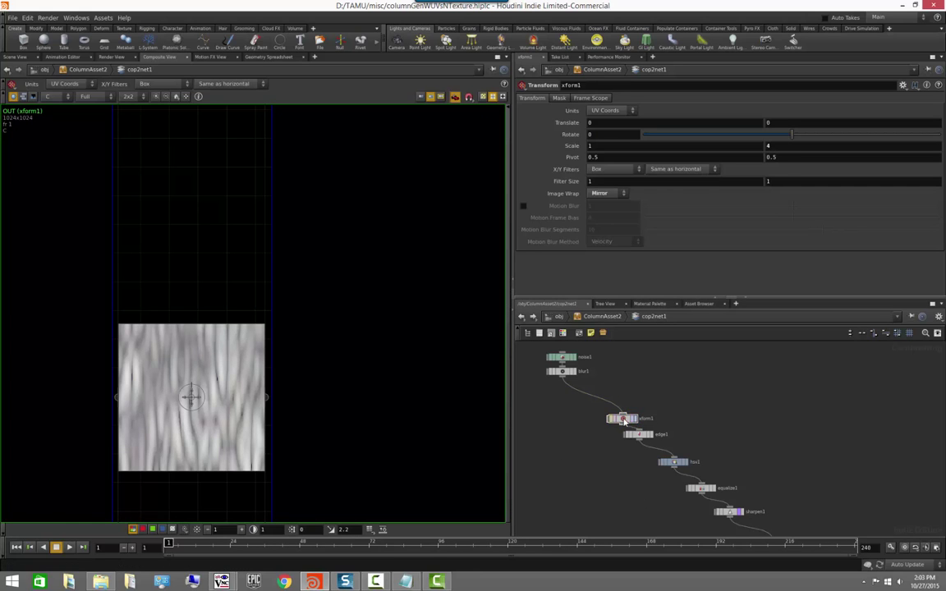
pyautogui.moveTo(624, 419); pyautogui.dragTo(604, 412)
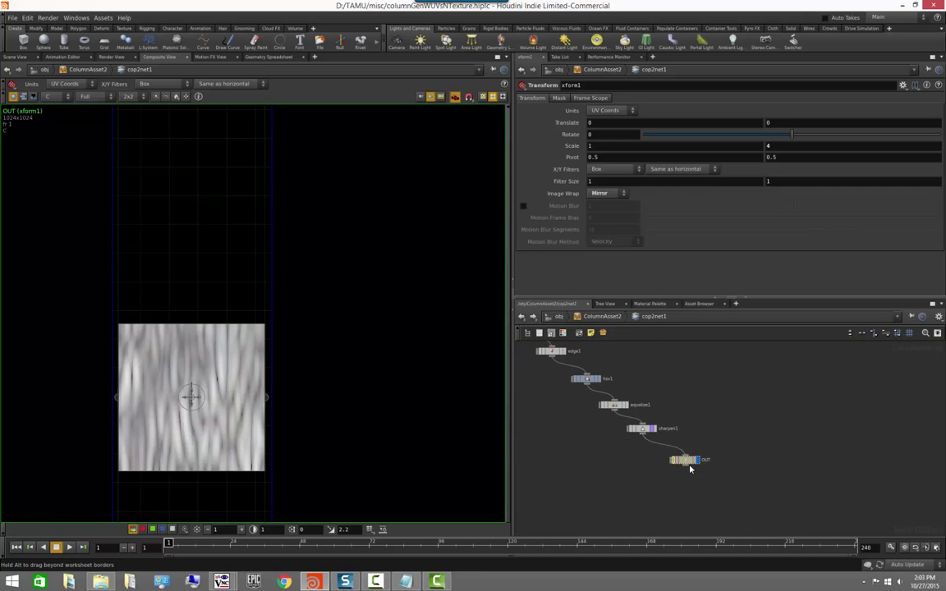
# - Move the OUT node further from sharpen1, insert a Tile node on the wire between them and display it
pyautogui.moveTo(687, 462); pyautogui.dragTo(693, 484)
pyautogui.click(658, 457)
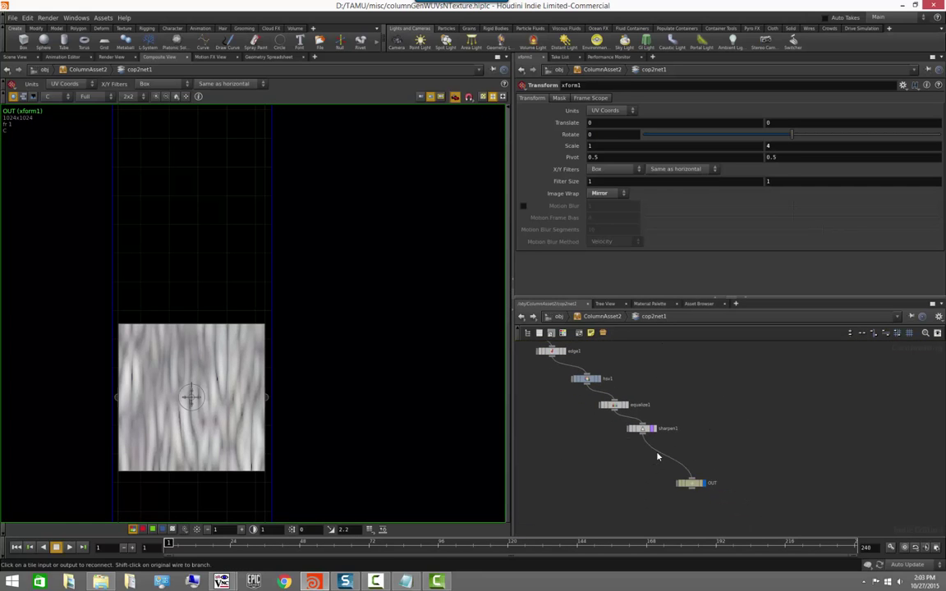
pyautogui.press('Tab')
pyautogui.write('t')
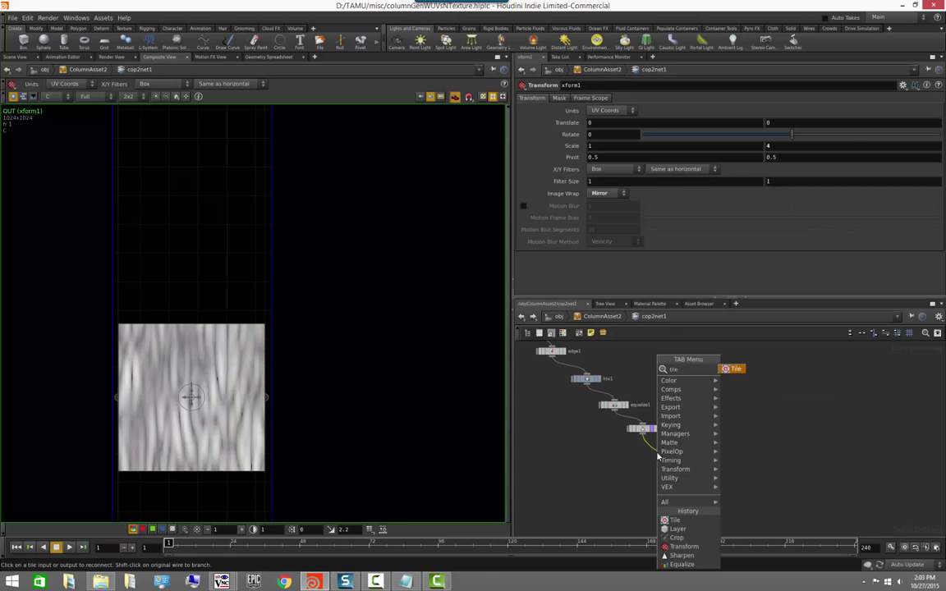
pyautogui.click(674, 520)
pyautogui.click(659, 451)
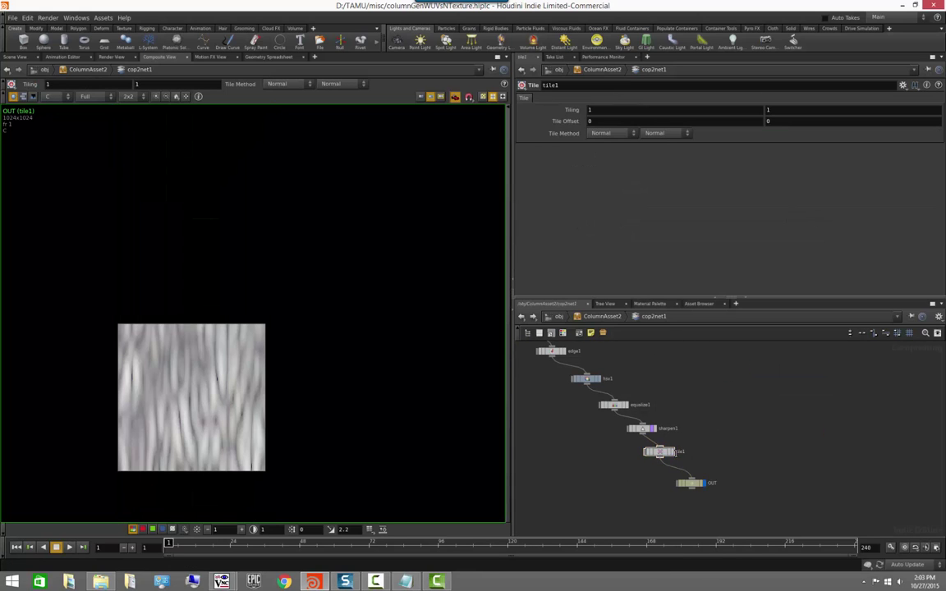
pyautogui.click(668, 451)
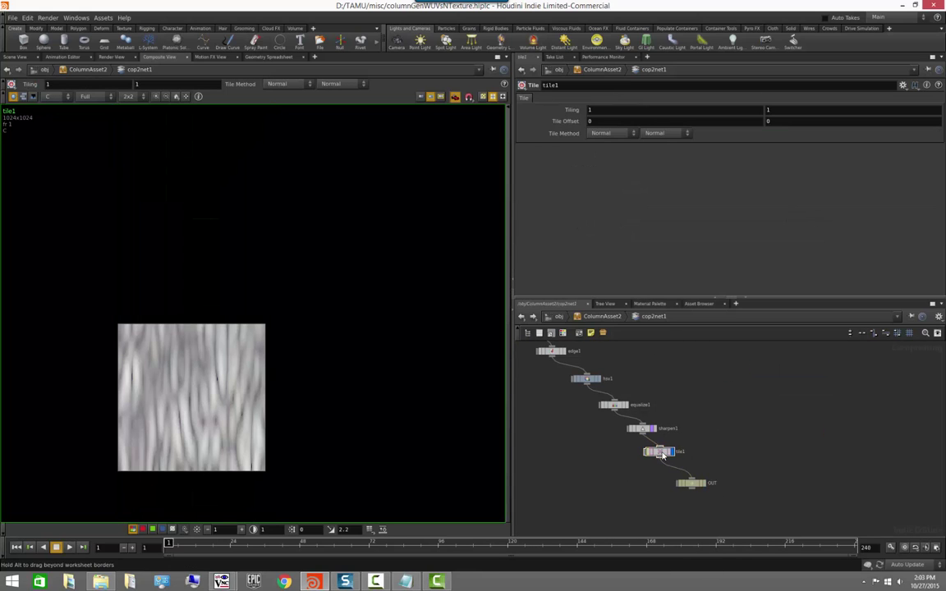
# - Set the Tile node's tiling to 2 by 2 and its horizontal and vertical tile methods to Mirror
pyautogui.click(634, 111)
pyautogui.write('2')
pyautogui.press('Tab')
pyautogui.write('2')
pyautogui.press('Return')
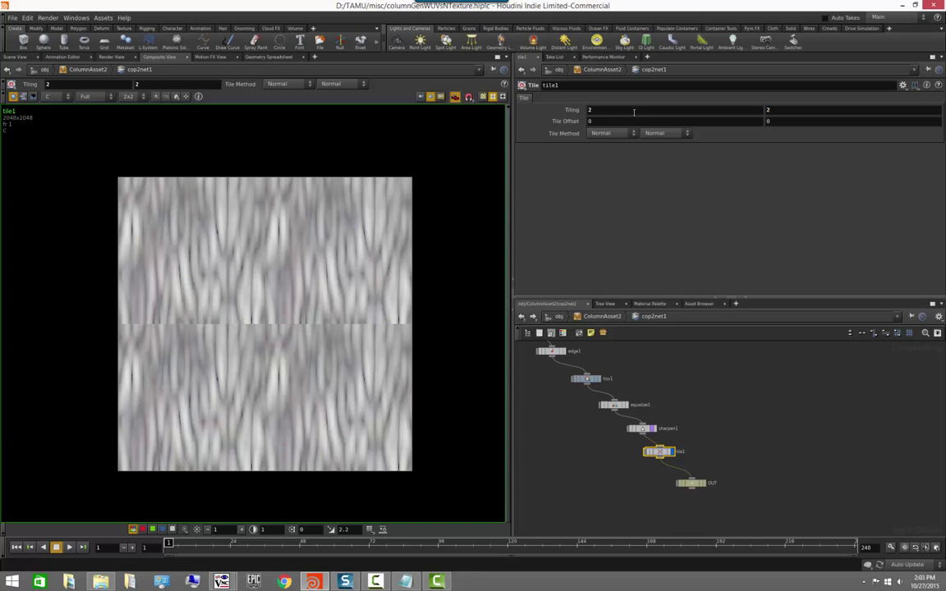
pyautogui.click(616, 132)
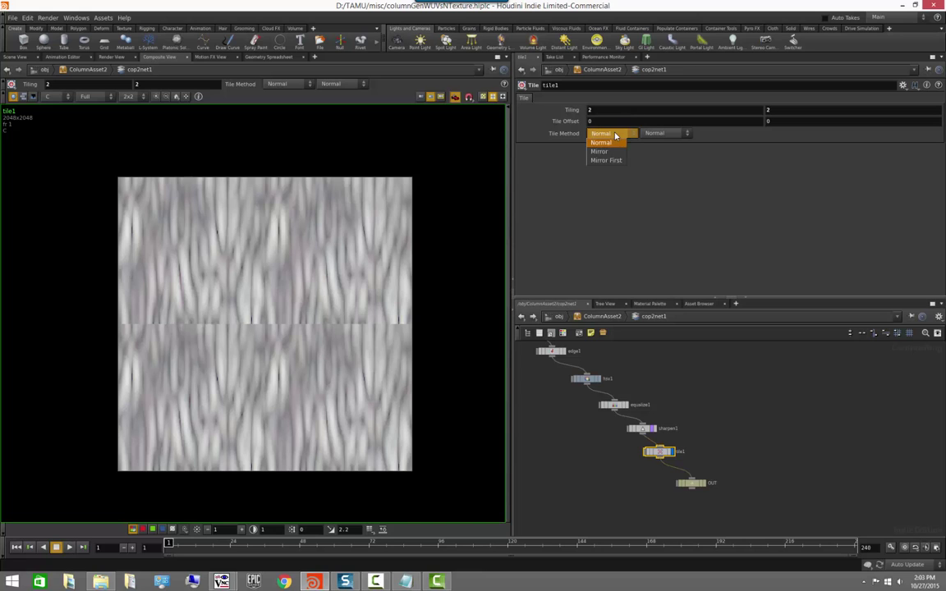
pyautogui.click(608, 154)
pyautogui.click(653, 133)
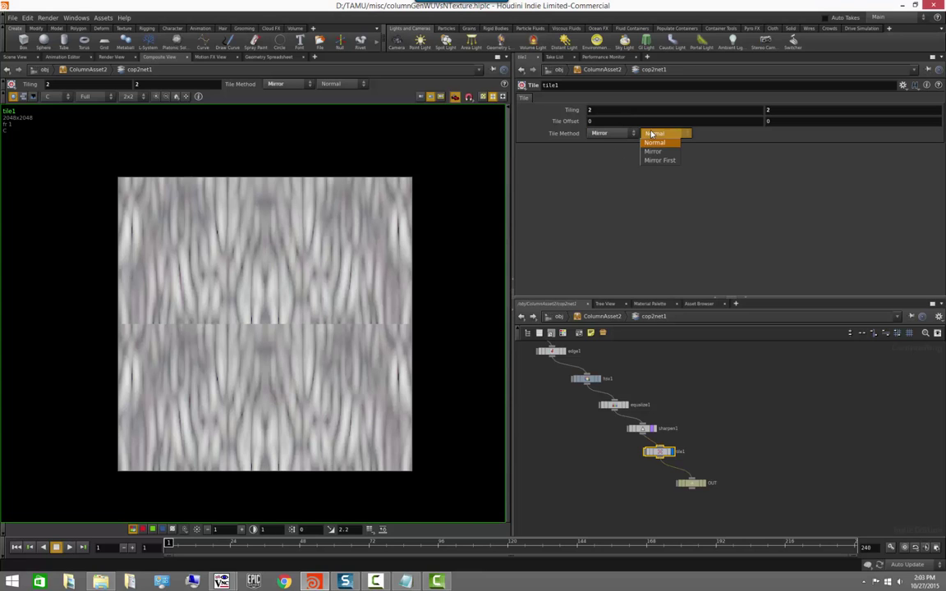
pyautogui.click(653, 151)
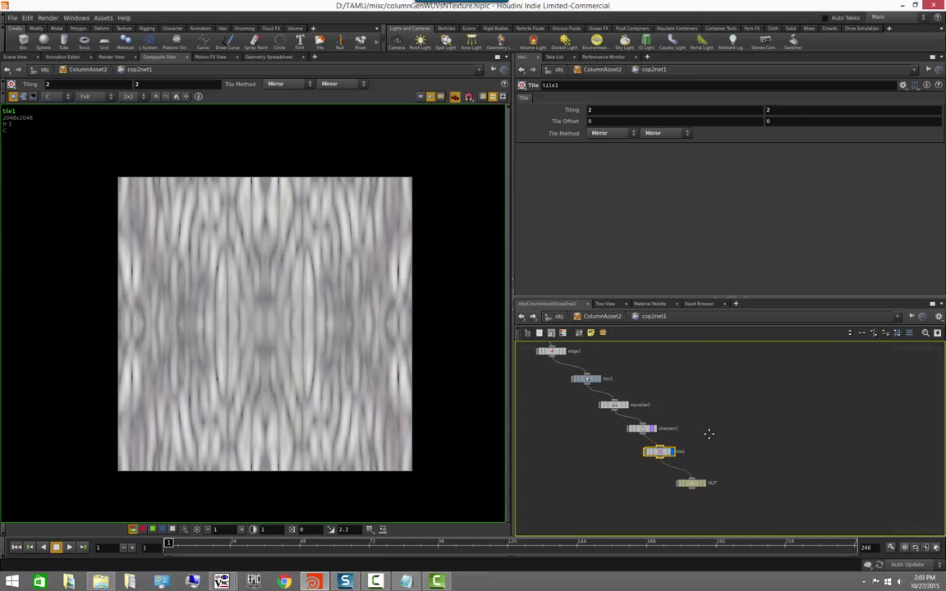
# - Move the OUT node further from tile1, insert a second Tile node on the wire between them and display it
pyautogui.moveTo(708, 433); pyautogui.dragTo(689, 407, button='middle')
pyautogui.moveTo(674, 458); pyautogui.dragTo(687, 491)
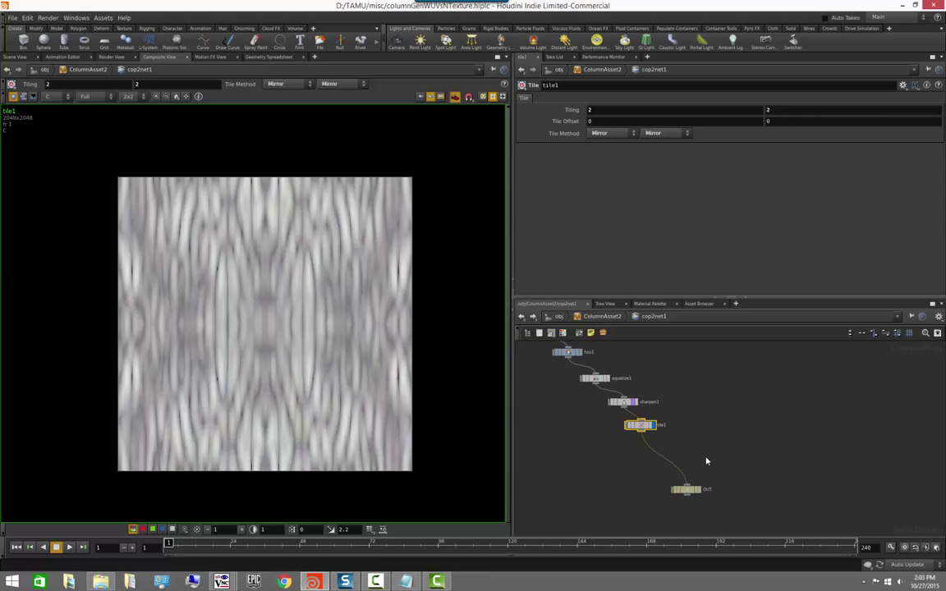
pyautogui.rightClick(661, 459)
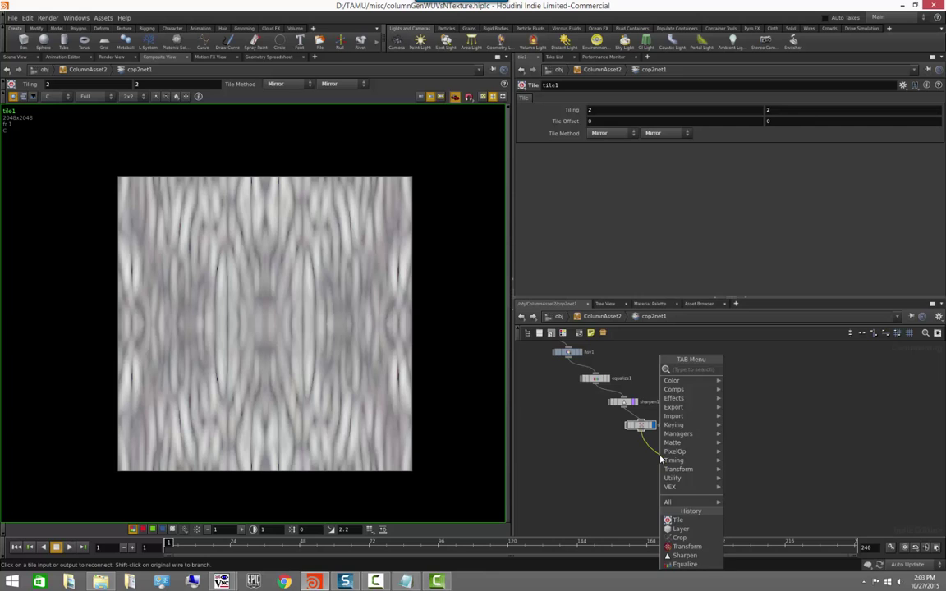
pyautogui.write('t')
pyautogui.press('Escape')
pyautogui.press('Escape')
pyautogui.click(662, 456)
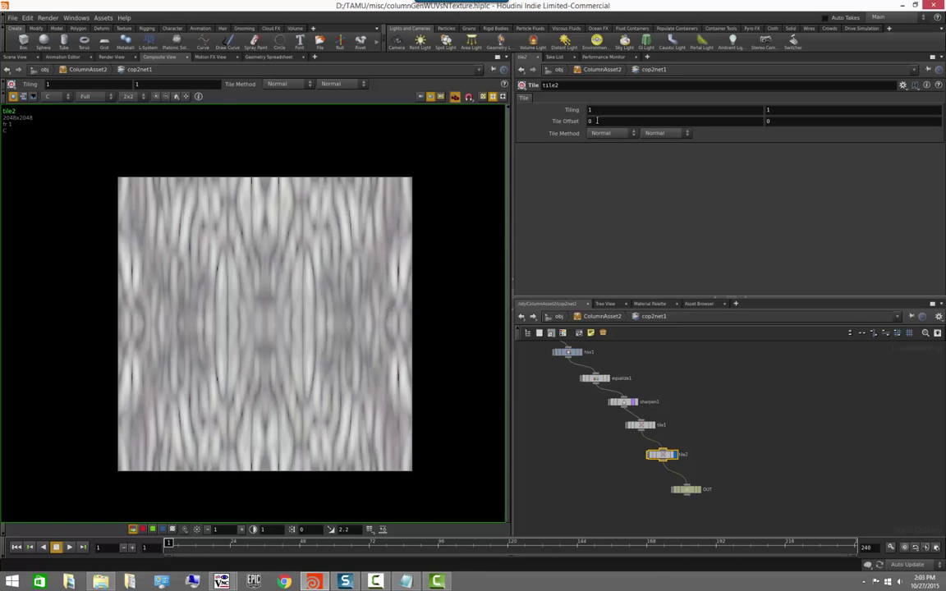
# - Set the second Tile node's offset to 0.44 horizontally and 0.15 vertically
pyautogui.moveTo(597, 121); pyautogui.dragTo(554, 135, button='middle')
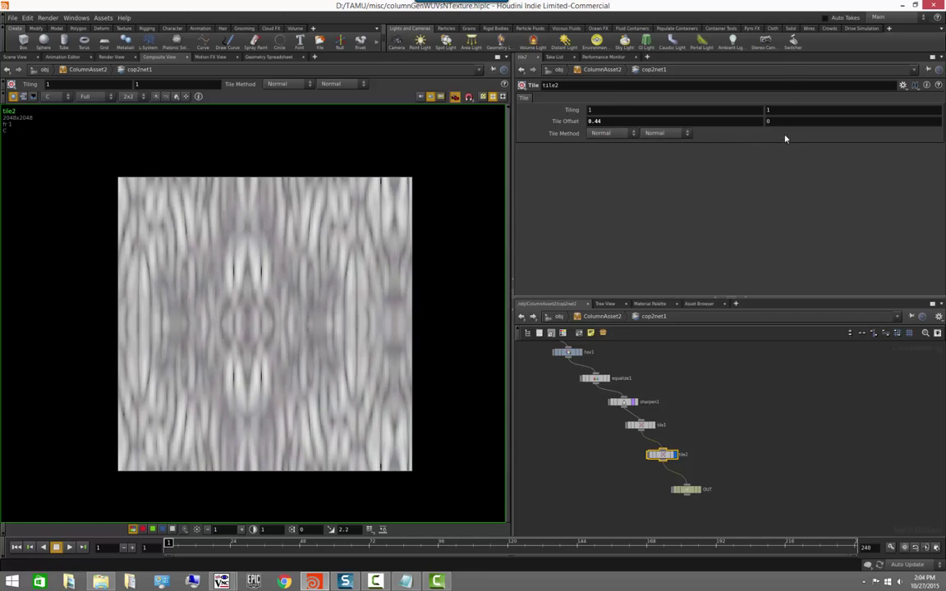
pyautogui.moveTo(777, 121); pyautogui.dragTo(851, 160, button='middle')
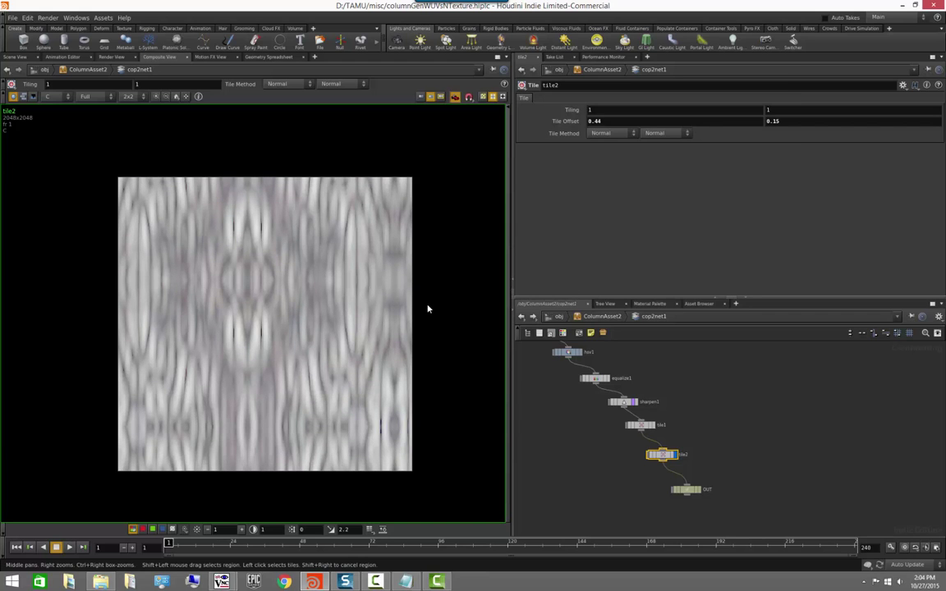
pyautogui.click(743, 437)
pyautogui.moveTo(744, 438); pyautogui.dragTo(694, 424, button='middle')
pyautogui.click(645, 446)
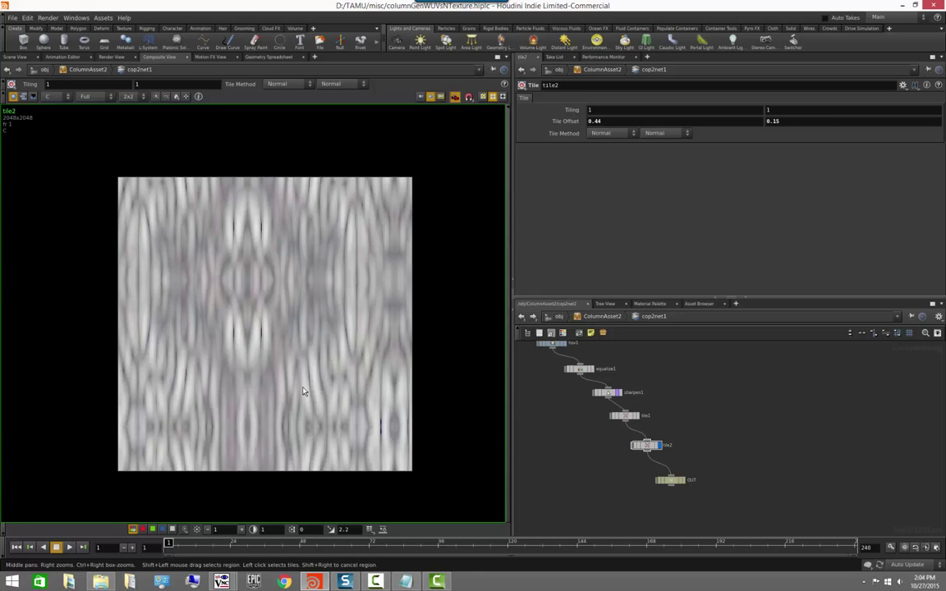
# - Display the OUT node and inspect the textured column in the 3D scene view
pyautogui.click(681, 480)
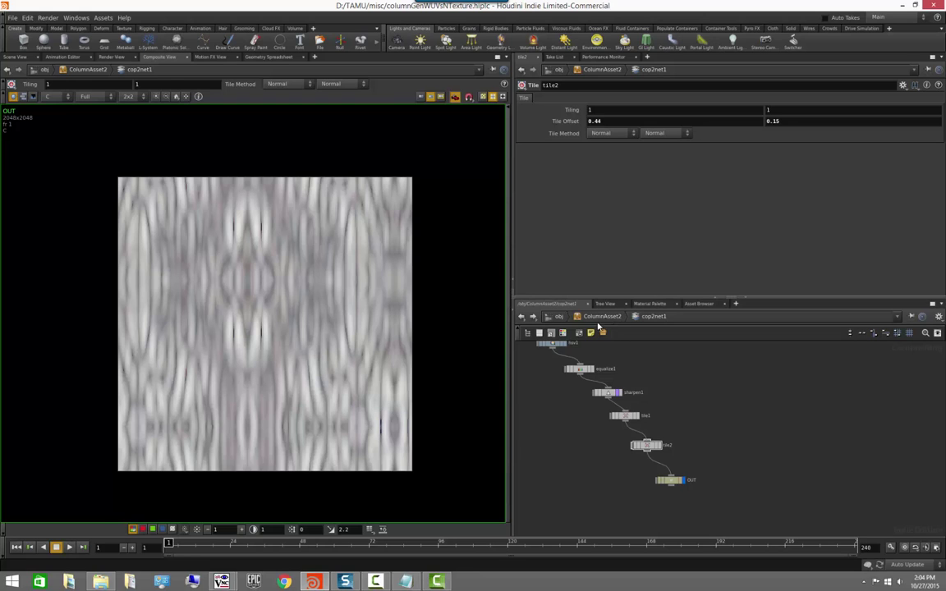
pyautogui.click(22, 59)
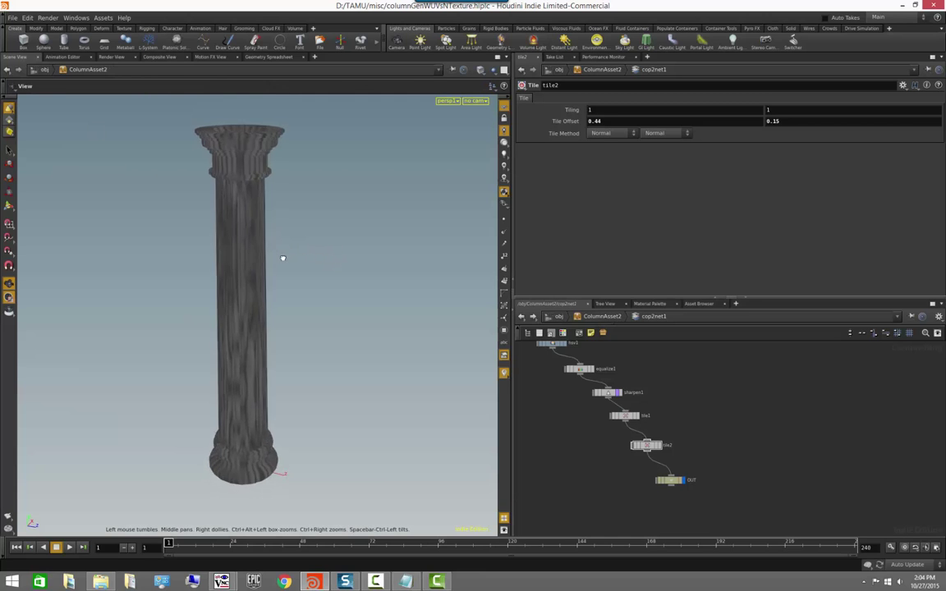
pyautogui.moveTo(283, 258); pyautogui.dragTo(388, 267)
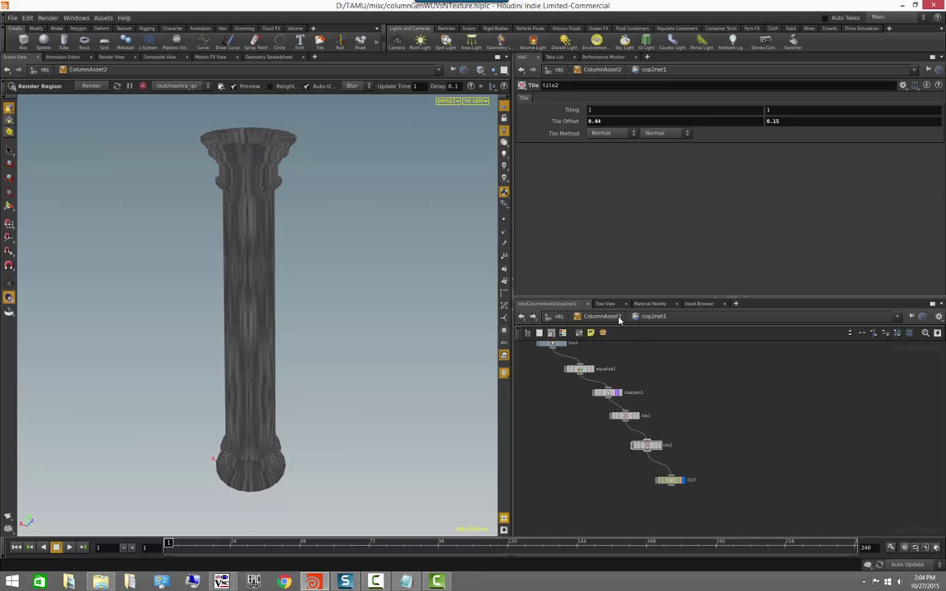
# - Leave the compositing network and open Column_geo to reach its uvtransform1 node
pyautogui.press('u')
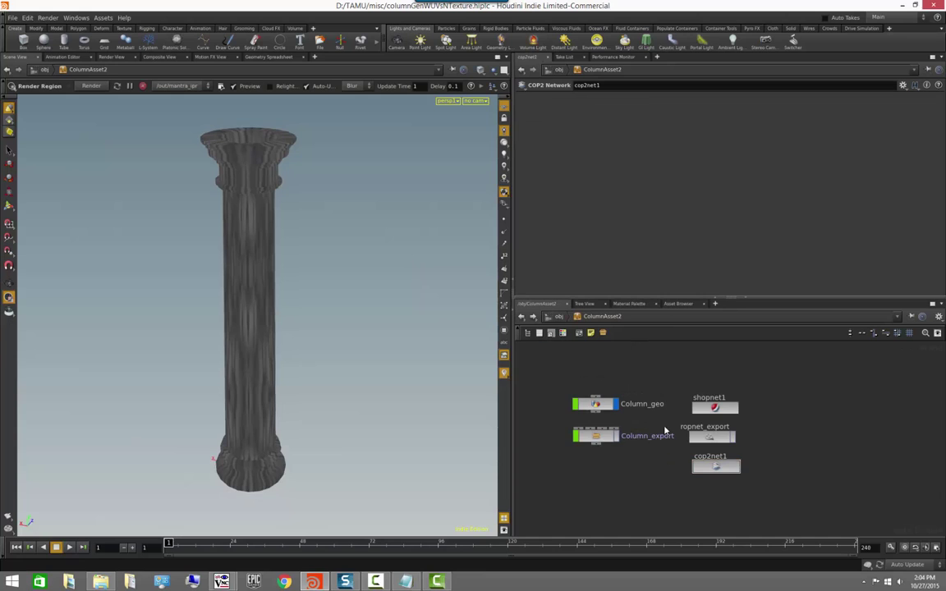
pyautogui.doubleClick(595, 403)
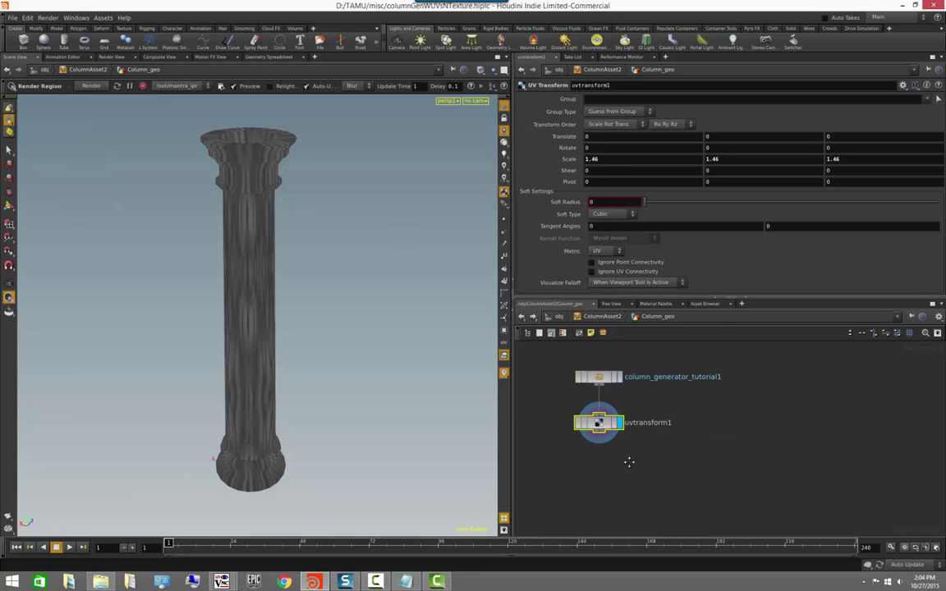
pyautogui.moveTo(629, 463); pyautogui.dragTo(632, 424, button='middle')
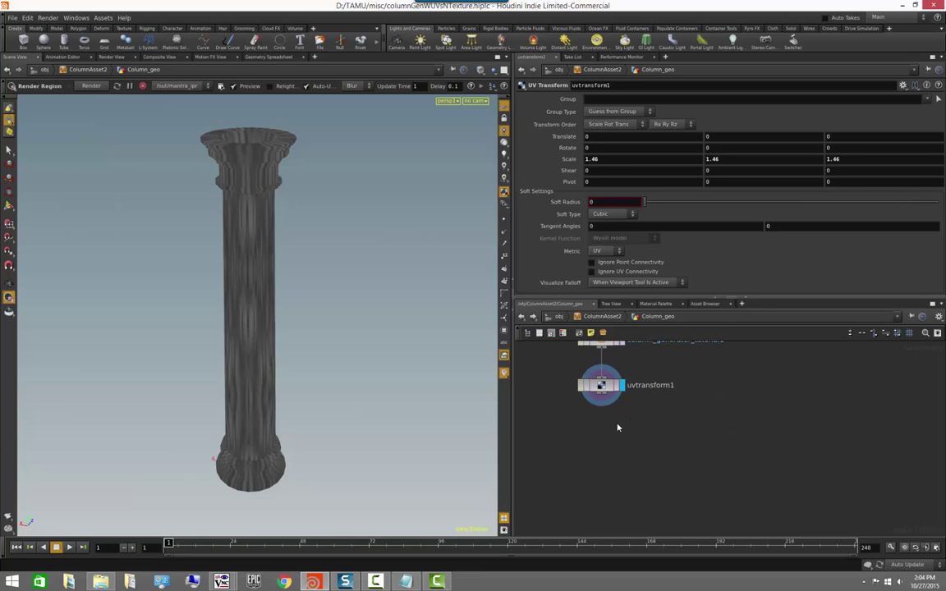
# - Try rotating the column's UVs 45 degrees about the first axis and the second axis, undoing each attempt
pyautogui.click(598, 148)
pyautogui.write('45')
pyautogui.press('Return')
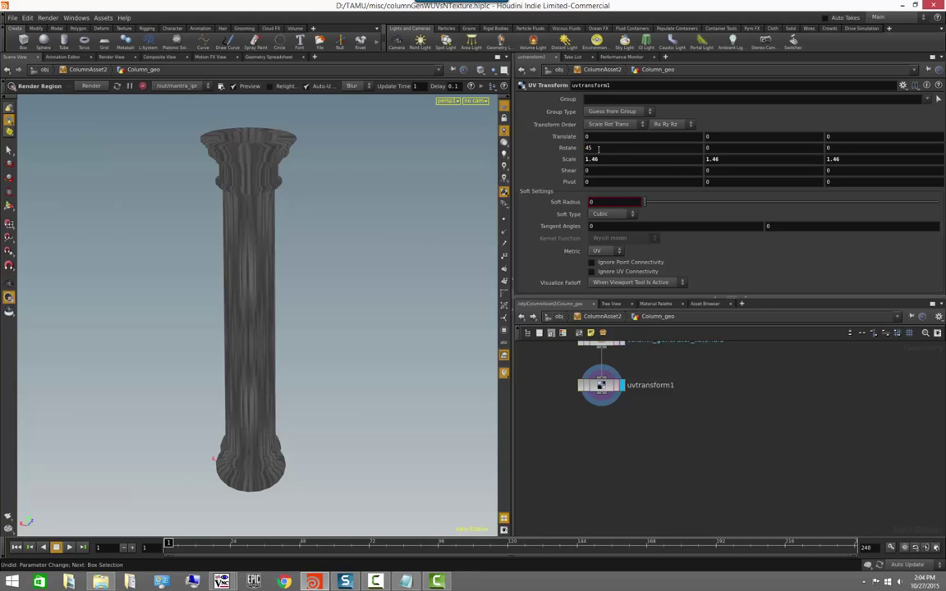
pyautogui.hotkey('ctrl', 'z')
pyautogui.write('4')
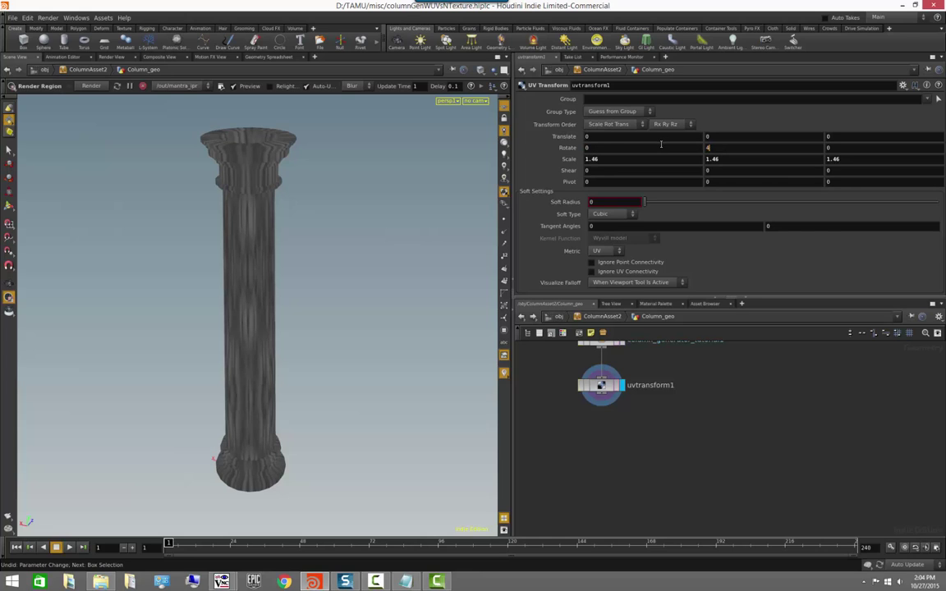
pyautogui.write('5')
pyautogui.press('Return')
pyautogui.hotkey('ctrl', 'z')
# - Switch the viewport to the UV view and set uvtransform1's Z rotation to 45 degrees
pyautogui.click(456, 102)
pyautogui.moveTo(492, 109)
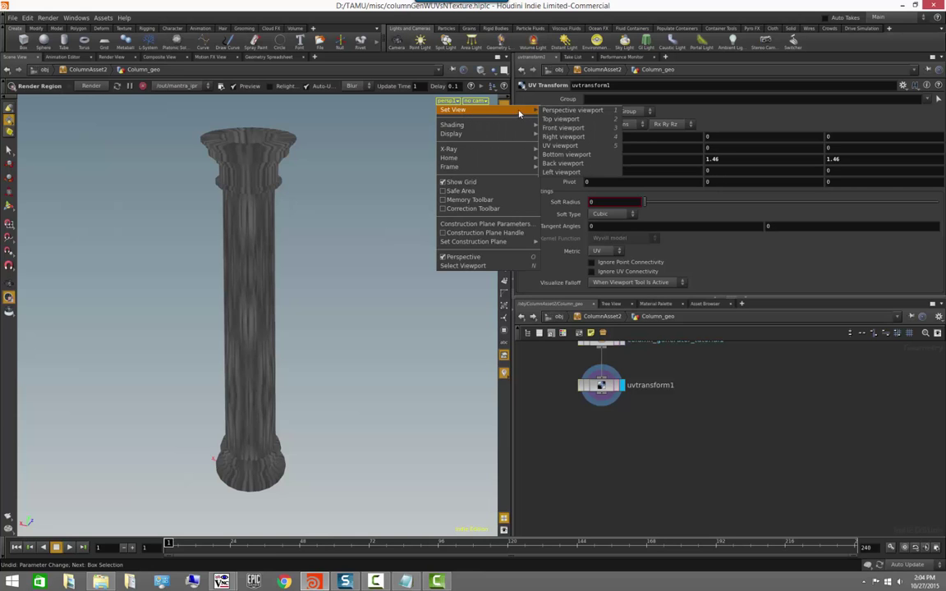
pyautogui.click(560, 145)
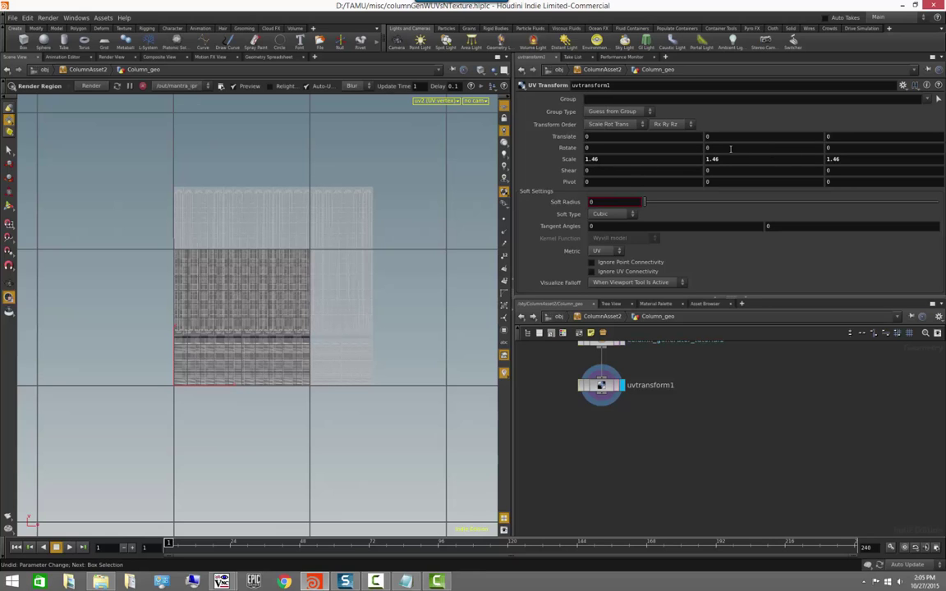
pyautogui.moveTo(837, 148); pyautogui.dragTo(34, 148, button='middle')
pyautogui.moveTo(839, 146); pyautogui.dragTo(806, 146)
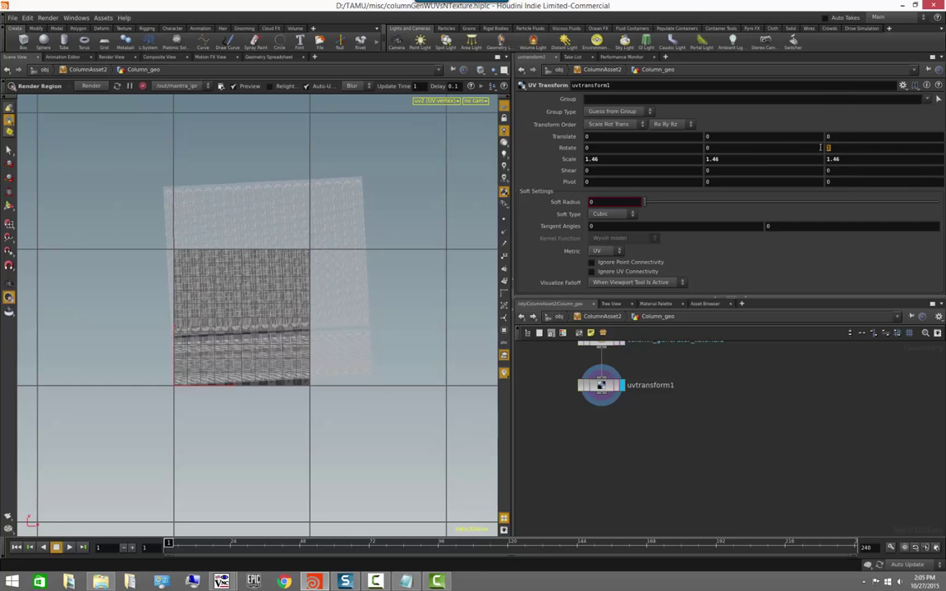
pyautogui.press('Return')
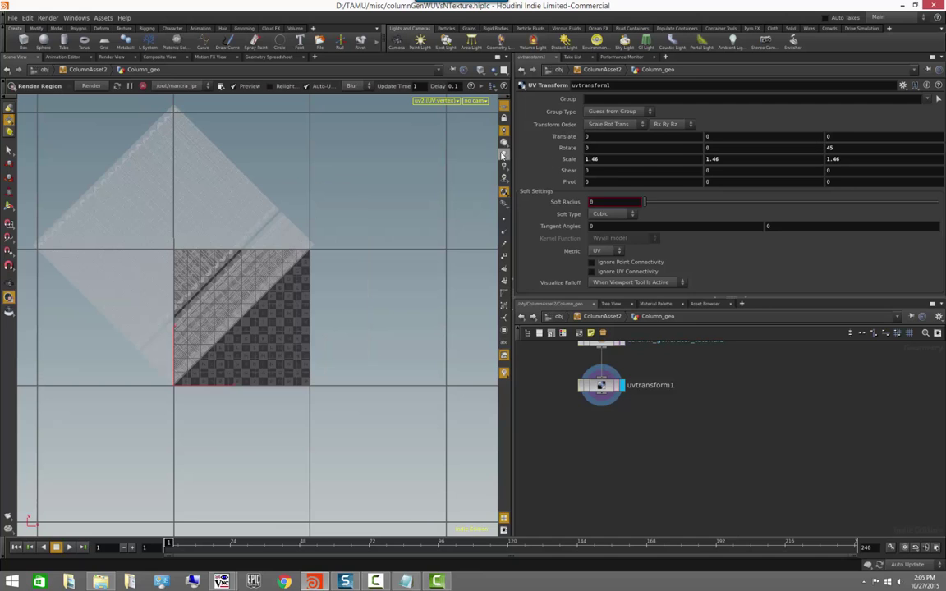
# - Return the viewport to the perspective view, frame the column and inspect its diagonal streaks
pyautogui.click(441, 102)
pyautogui.moveTo(460, 109)
pyautogui.click(546, 110)
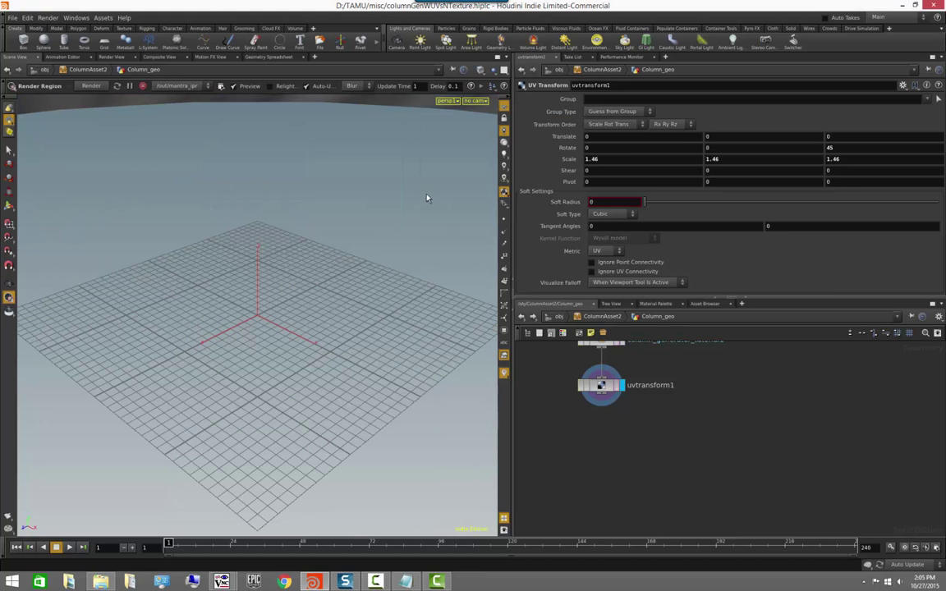
pyautogui.hotkey('space', 'g')
pyautogui.moveTo(245, 271); pyautogui.dragTo(244, 233)
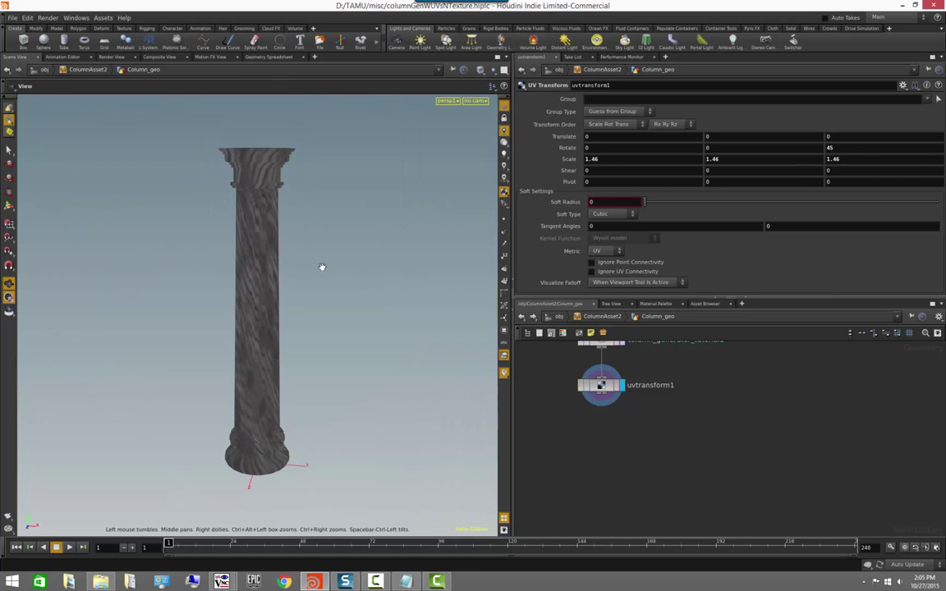
pyautogui.keyDown('alt'); pyautogui.moveTo(322, 266); pyautogui.dragTo(369, 270); pyautogui.keyUp('alt')
# - Scale the column's UVs uniformly to 0.76 and inspect the larger streaks around the shaft
pyautogui.moveTo(568, 158); pyautogui.dragTo(268, 206, button='middle')
pyautogui.keyDown('alt'); pyautogui.moveTo(275, 206); pyautogui.dragTo(726, 175); pyautogui.keyUp('alt')
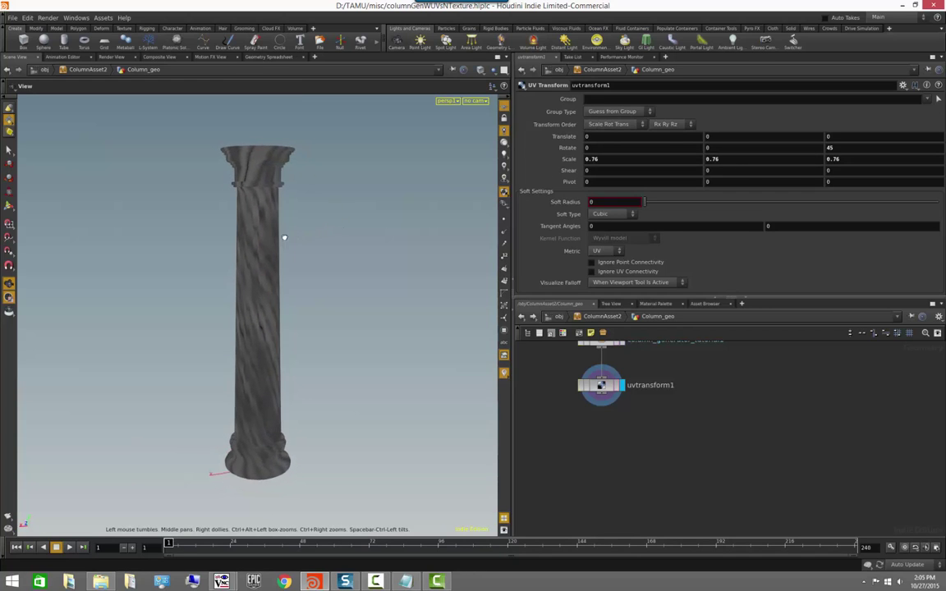
pyautogui.moveTo(334, 262)
pyautogui.keyDown('alt'); pyautogui.mouseDown()
pyautogui.moveTo(323, 266)
pyautogui.moveTo(329, 275)
pyautogui.mouseUp(); pyautogui.keyUp('alt')
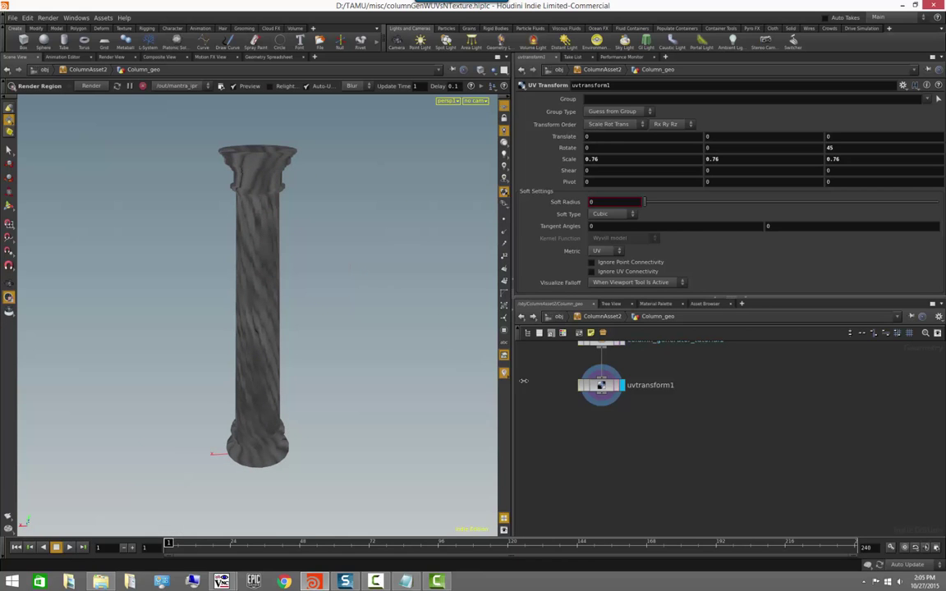
pyautogui.press('Escape')
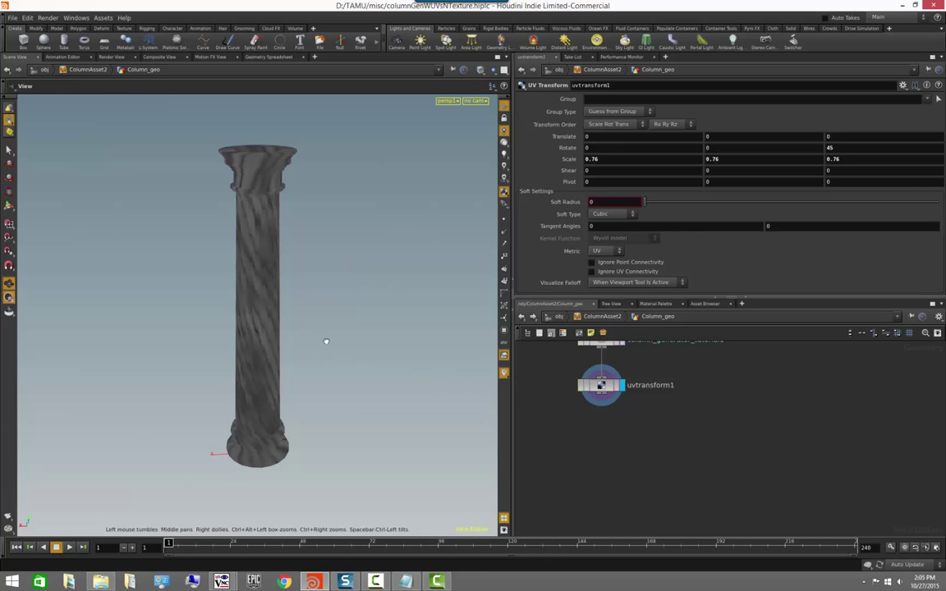
pyautogui.moveTo(512, 342); pyautogui.dragTo(534, 337)
pyautogui.moveTo(327, 371); pyautogui.dragTo(367, 356)
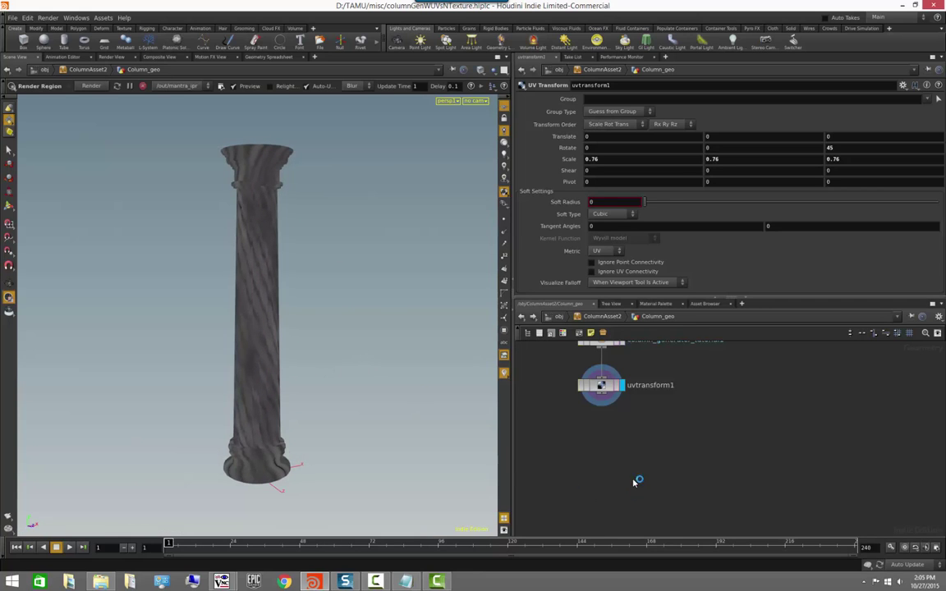
# - Go back into cop2net1 and move the OUT node further from tile2 to make room for another node
pyautogui.click(600, 317)
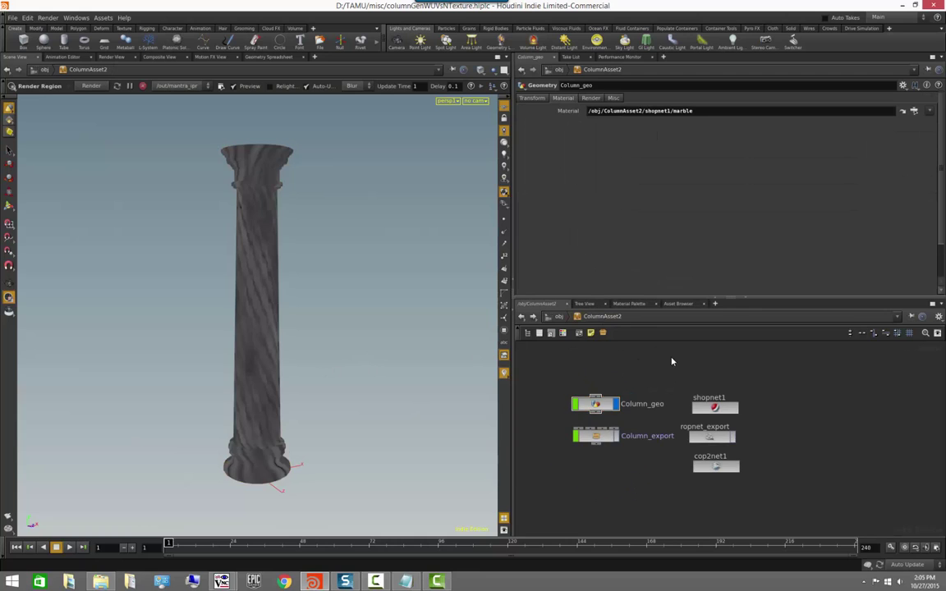
pyautogui.doubleClick(716, 466)
pyautogui.moveTo(646, 410); pyautogui.dragTo(682, 433, button='middle')
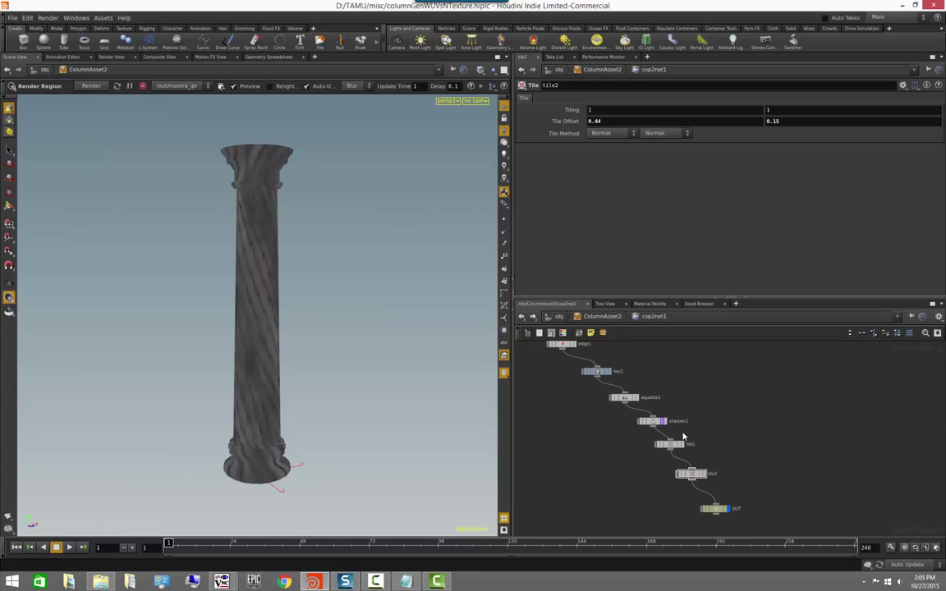
pyautogui.scroll(2, 682, 431)
pyautogui.click(615, 392)
pyautogui.scroll(1, 658, 381)
pyautogui.moveTo(658, 381); pyautogui.dragTo(688, 425, button='middle')
pyautogui.moveTo(732, 507); pyautogui.dragTo(695, 433, button='middle')
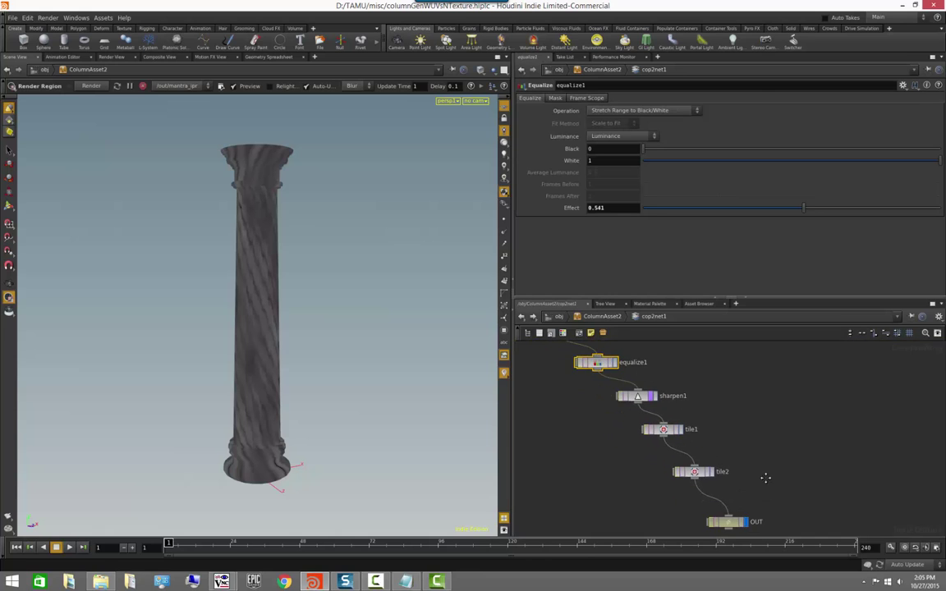
pyautogui.moveTo(766, 477); pyautogui.dragTo(727, 413, button='middle')
pyautogui.moveTo(695, 463); pyautogui.dragTo(729, 491)
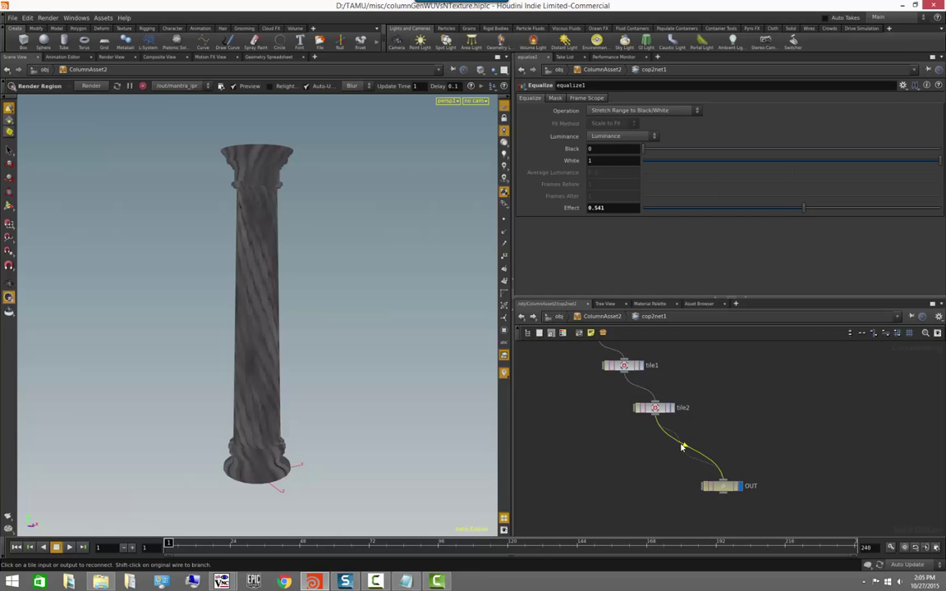
# - Try an HSV node on the wire between tile2 and OUT, and delete it
pyautogui.press('Tab')
pyautogui.moveTo(694, 380)
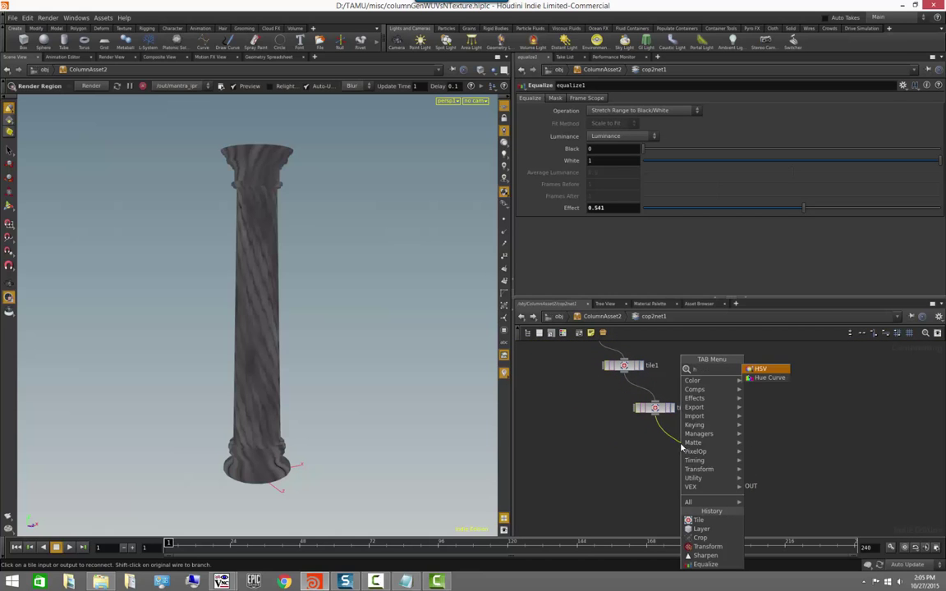
pyautogui.click(751, 374)
pyautogui.click(684, 445)
pyautogui.click(800, 391)
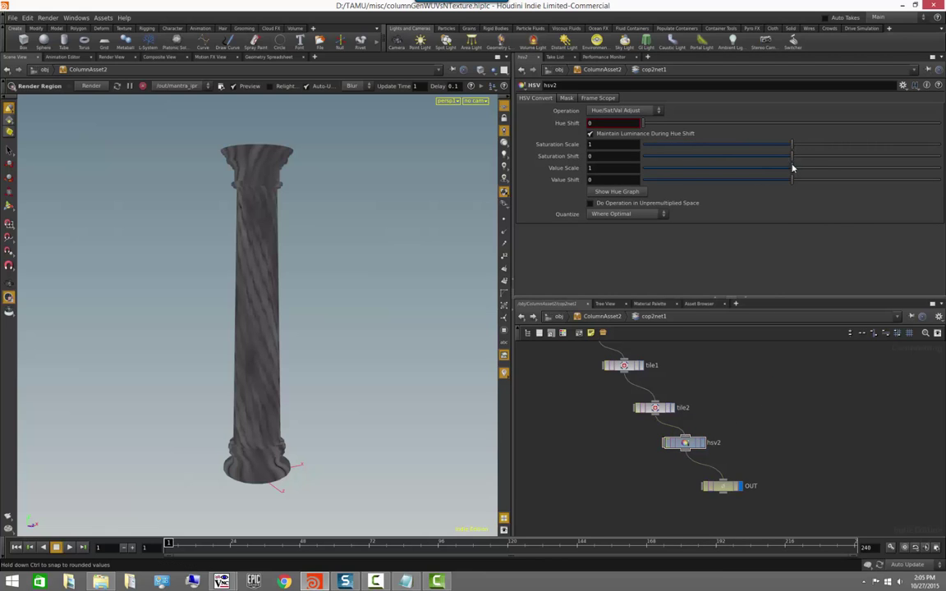
pyautogui.click(684, 445)
pyautogui.press('Delete')
# - Insert a Contrast node on the wire between tile2 and OUT
pyautogui.press('Tab')
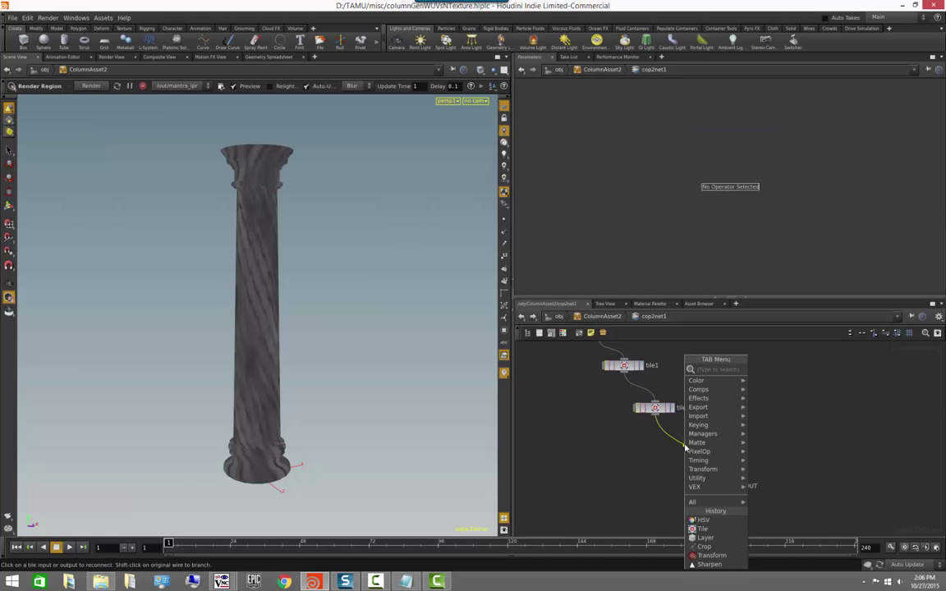
pyautogui.write('con')
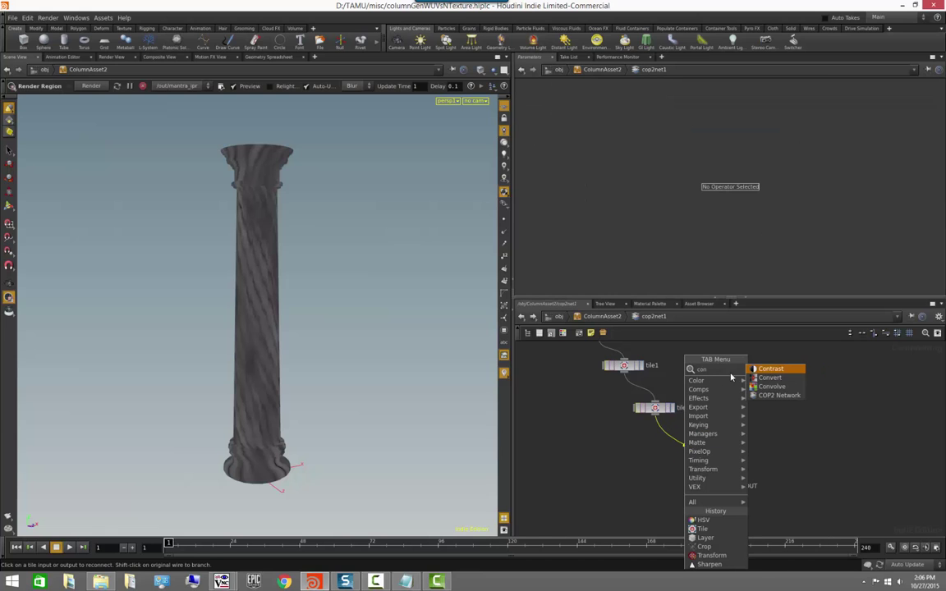
pyautogui.click(770, 369)
pyautogui.click(729, 433)
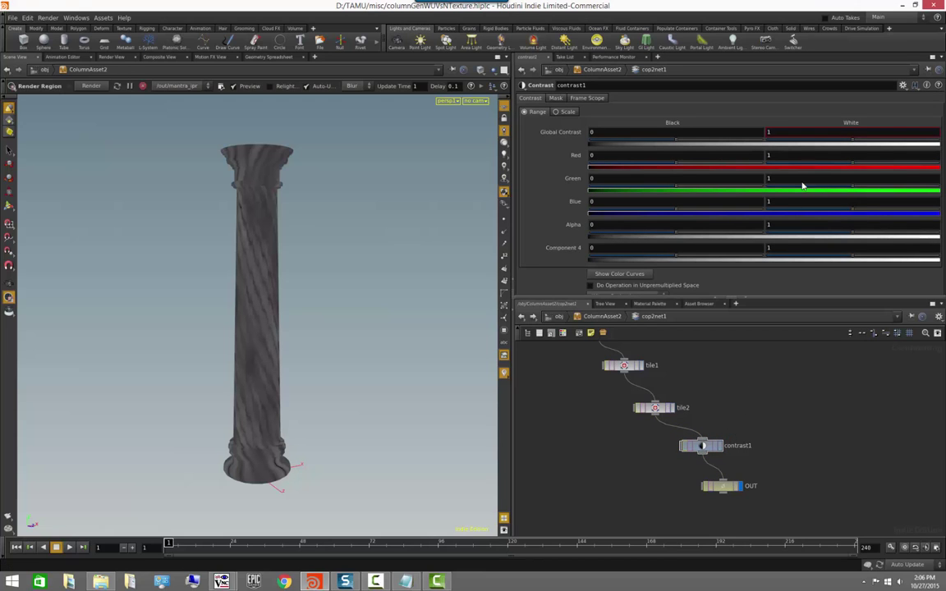
# - Switch the Contrast node to Scale mode, lower its contrast to 0.718 and show its mask settings
pyautogui.click(561, 112)
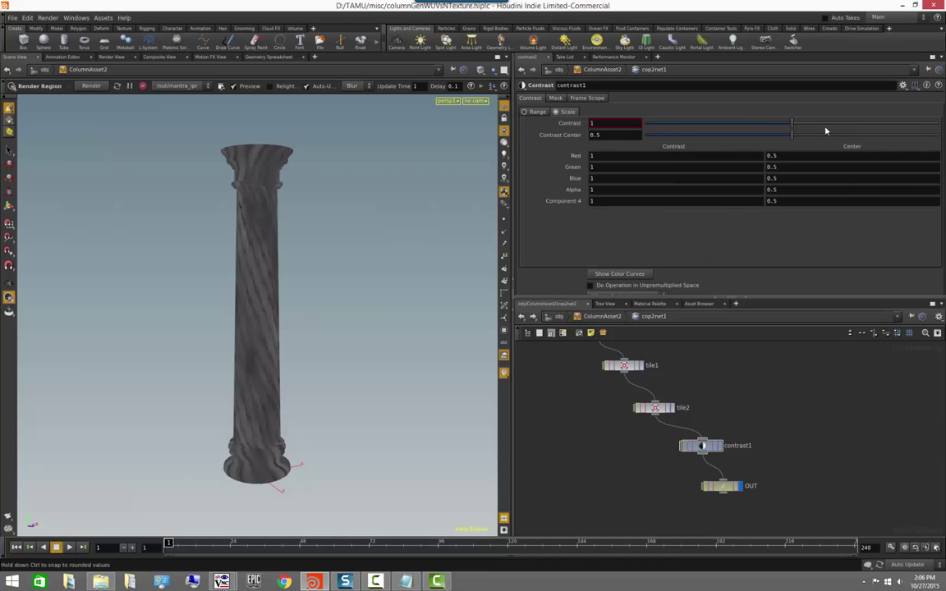
pyautogui.moveTo(793, 127); pyautogui.dragTo(757, 130)
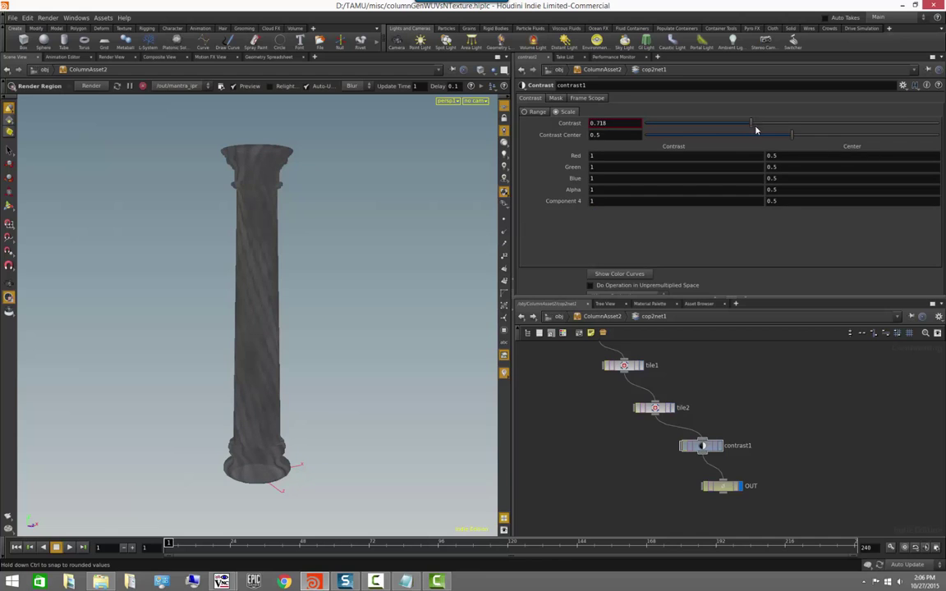
pyautogui.click(561, 99)
# - Turn on lighting in the 3D viewport and orbit around the column to check its shaded surface
pyautogui.keyDown('alt'); pyautogui.moveTo(220, 259); pyautogui.dragTo(477, 288); pyautogui.keyUp('alt')
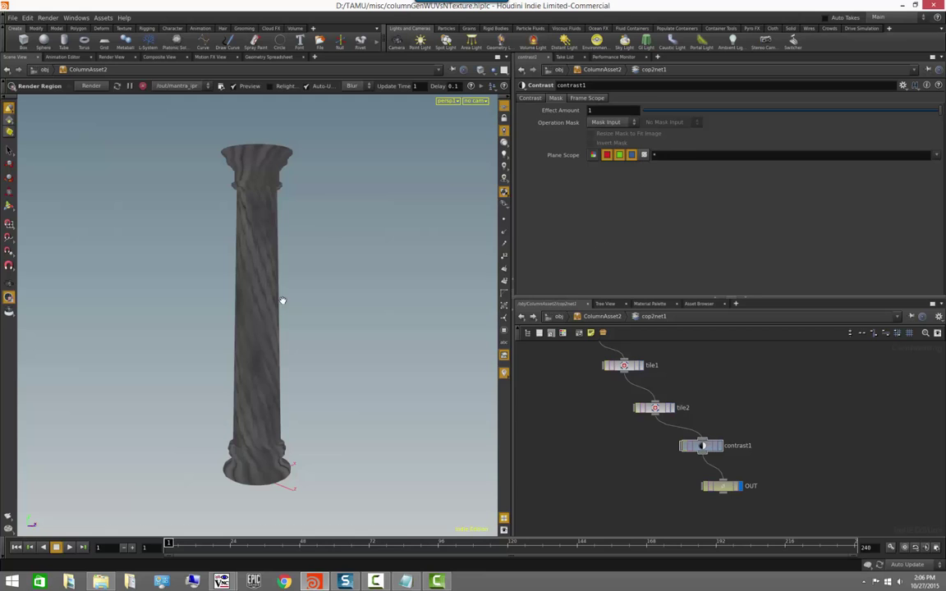
pyautogui.moveTo(281, 302); pyautogui.dragTo(407, 312)
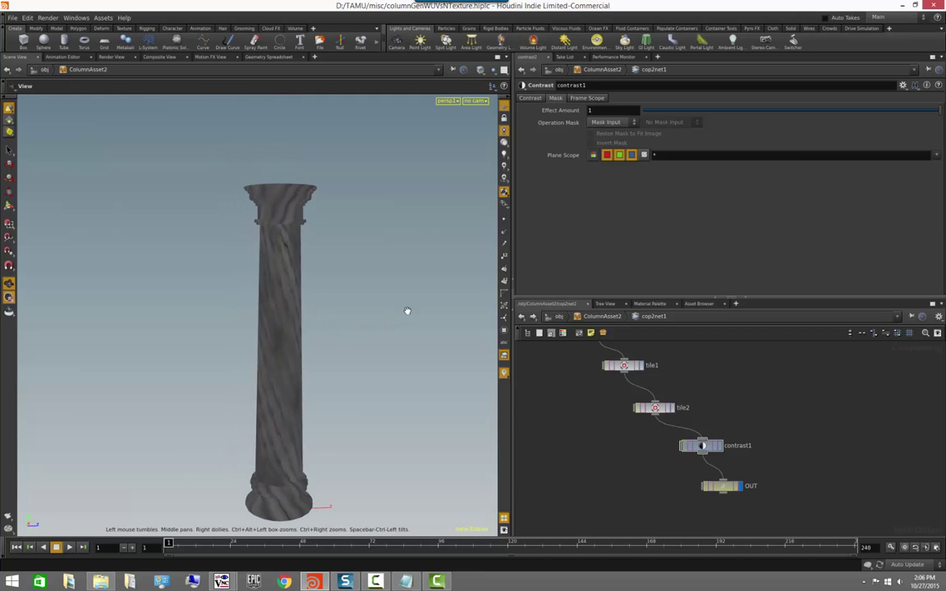
pyautogui.click(504, 145)
pyautogui.press('Escape')
pyautogui.moveTo(370, 275); pyautogui.dragTo(119, 288)
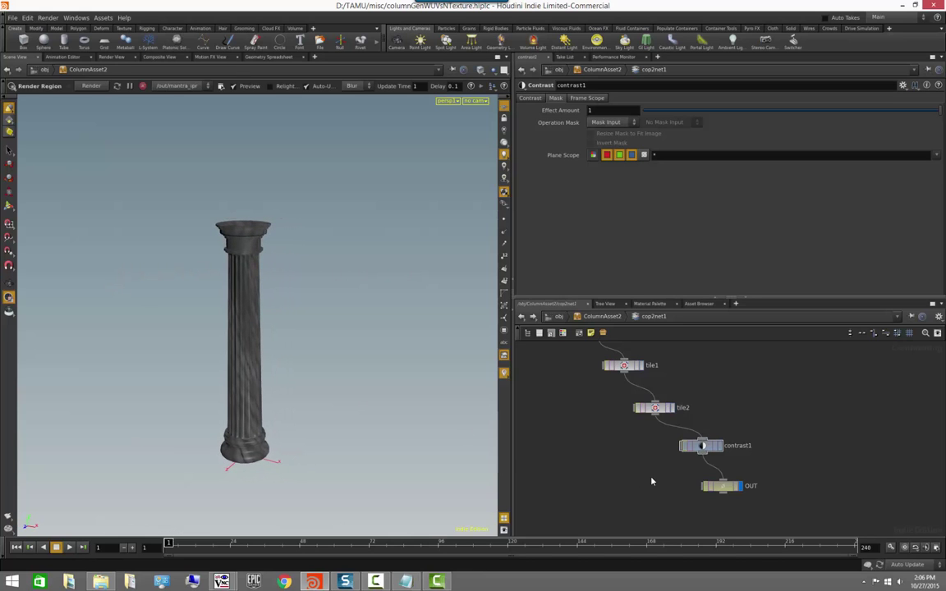
# - Return to the ColumnAsset2 network level and examine the streaked texture from several sides of the column
pyautogui.scroll(-4, 600, 423)
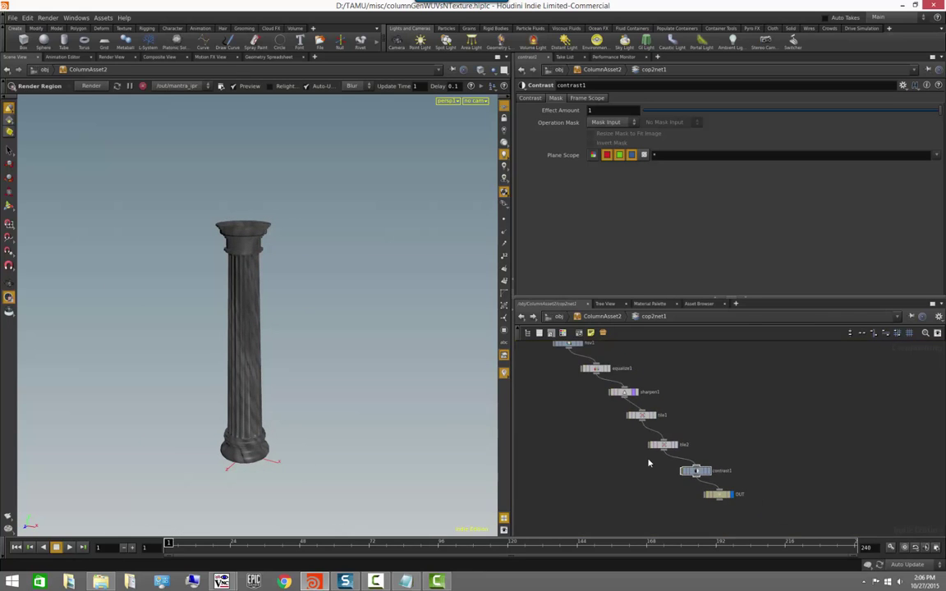
pyautogui.press('u')
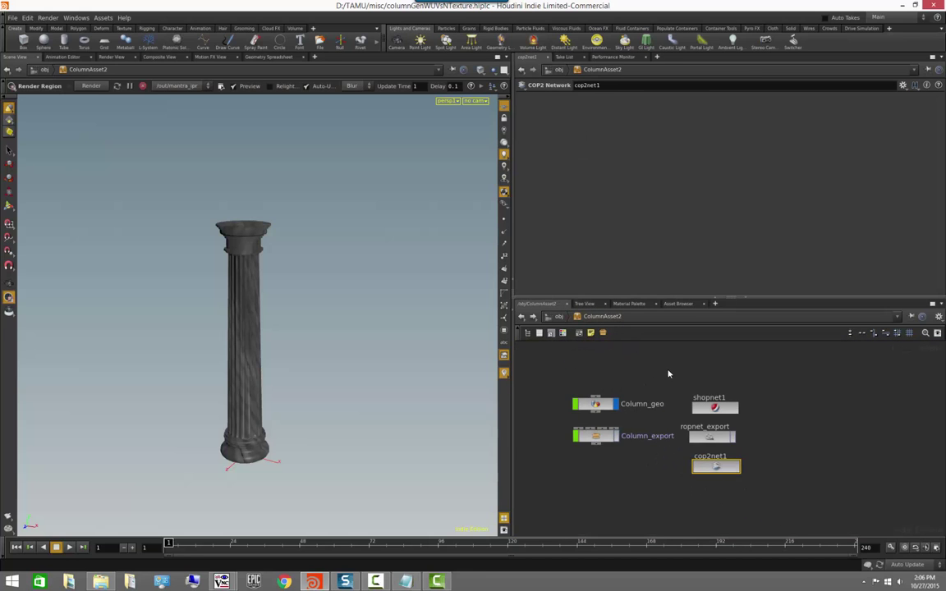
pyautogui.keyDown('alt'); pyautogui.moveTo(270, 337); pyautogui.dragTo(252, 326); pyautogui.keyUp('alt')
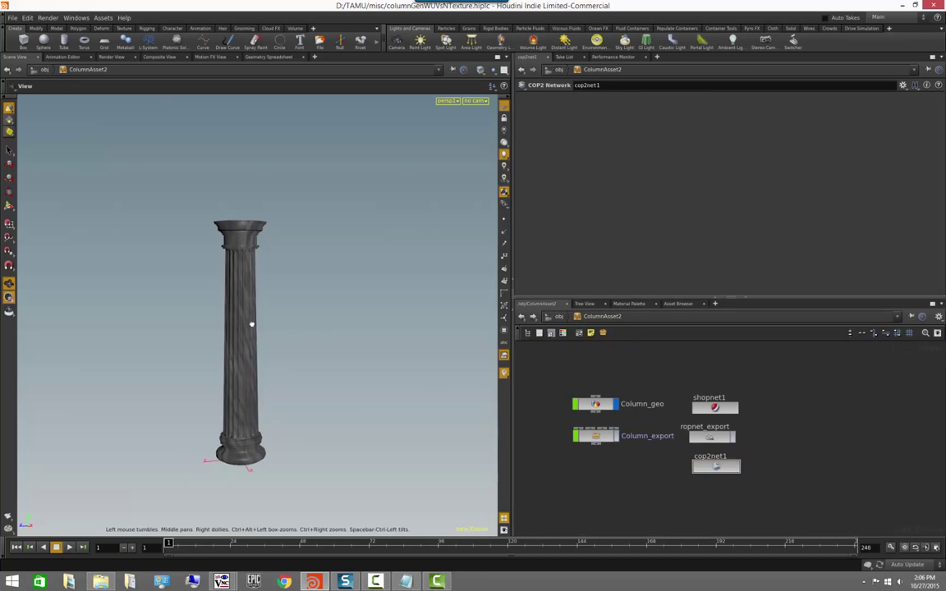
pyautogui.keyDown('alt'); pyautogui.moveTo(251, 325); pyautogui.dragTo(344, 350, button='right'); pyautogui.keyUp('alt')
pyautogui.moveTo(343, 349); pyautogui.dragTo(327, 377)
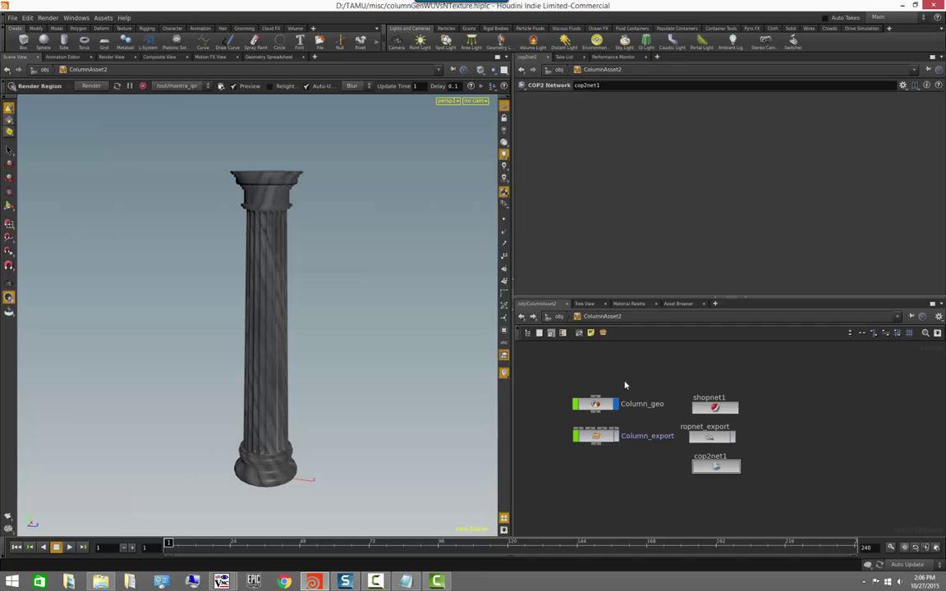
# - Save the ColumnAsset2 node type from the object level and match the node to its current definition
pyautogui.click(558, 317)
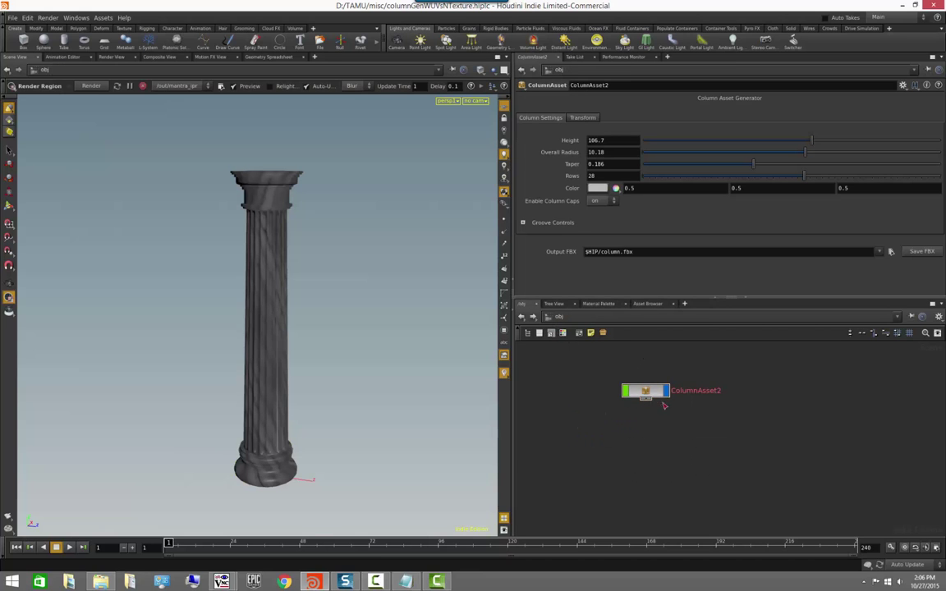
pyautogui.rightClick(636, 400)
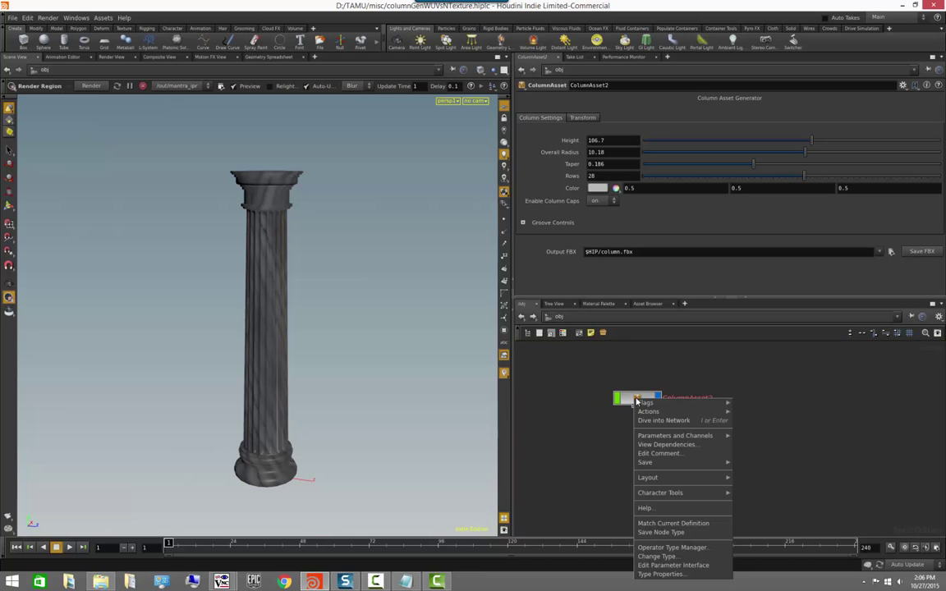
pyautogui.click(680, 534)
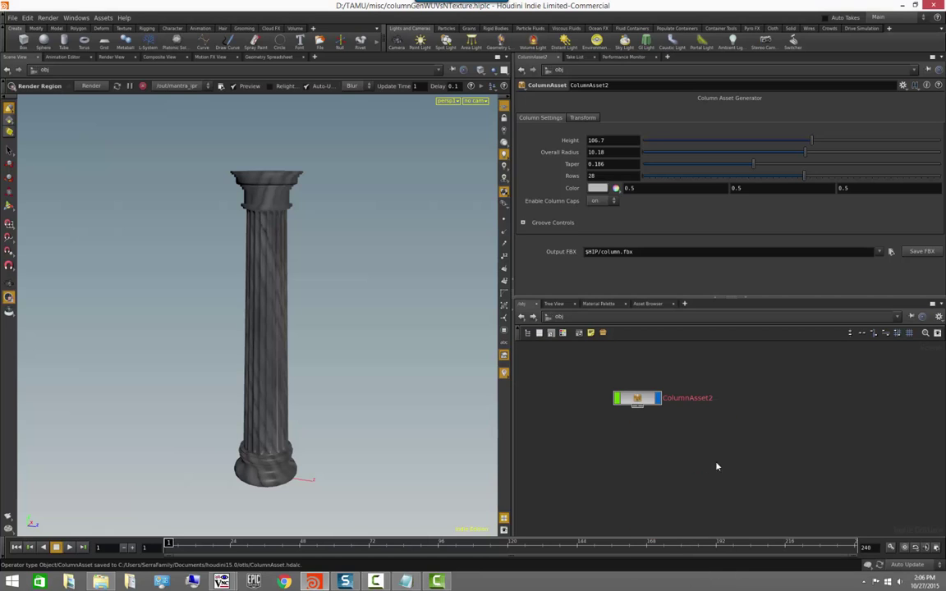
pyautogui.rightClick(635, 400)
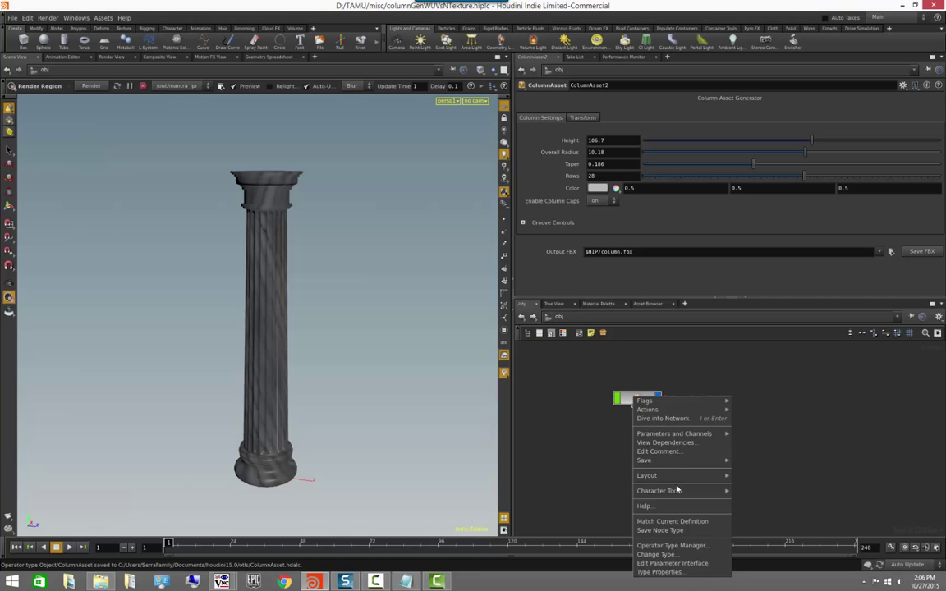
pyautogui.click(681, 521)
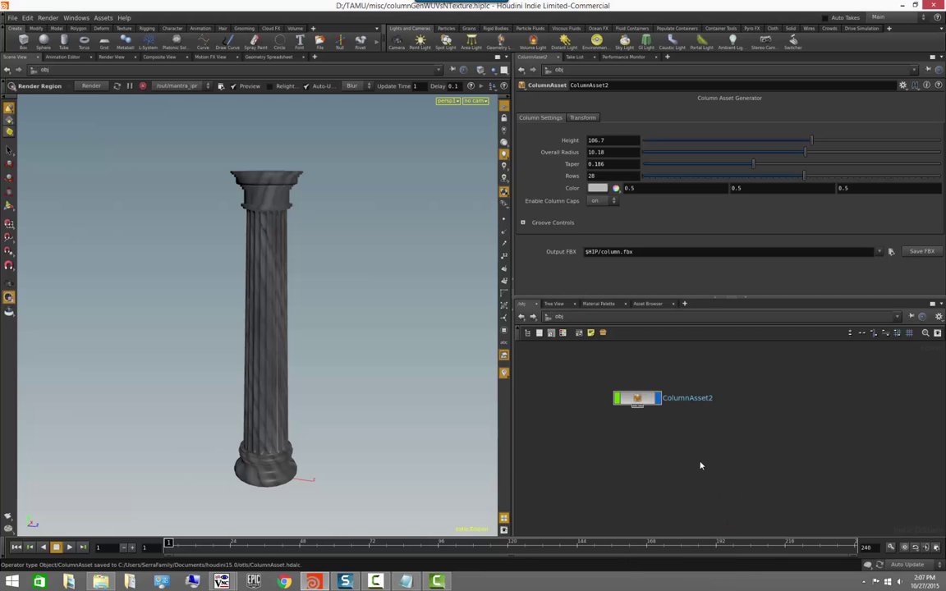
# - Check the column from above, and unlock ColumnAsset2 so its contents can be edited
pyautogui.keyDown('alt'); pyautogui.moveTo(366, 333); pyautogui.dragTo(337, 355); pyautogui.keyUp('alt')
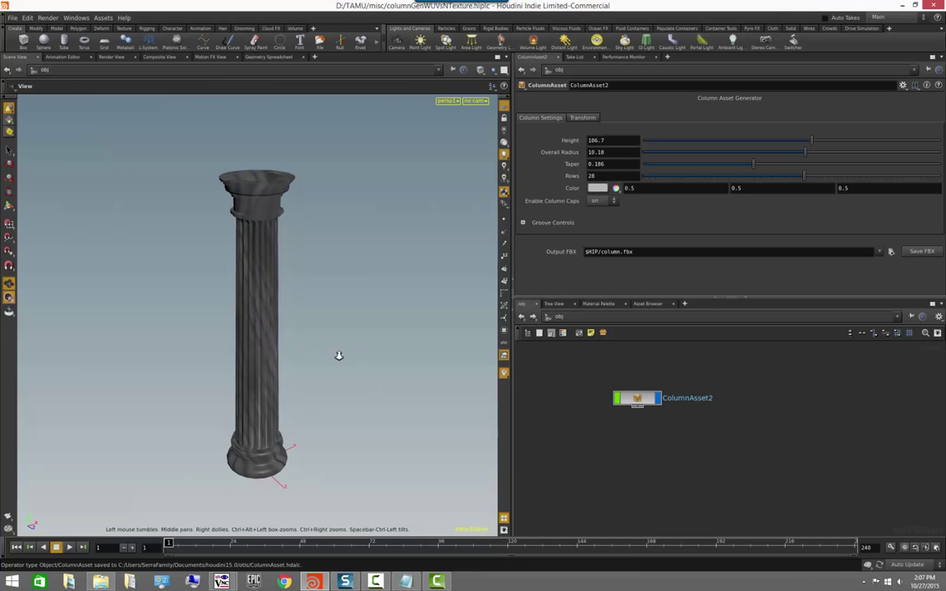
pyautogui.keyDown('alt'); pyautogui.moveTo(337, 355); pyautogui.dragTo(335, 355, button='right'); pyautogui.keyUp('alt')
pyautogui.moveTo(343, 355)
pyautogui.mouseDown()
pyautogui.moveTo(352, 355)
pyautogui.moveTo(348, 370)
pyautogui.mouseUp()
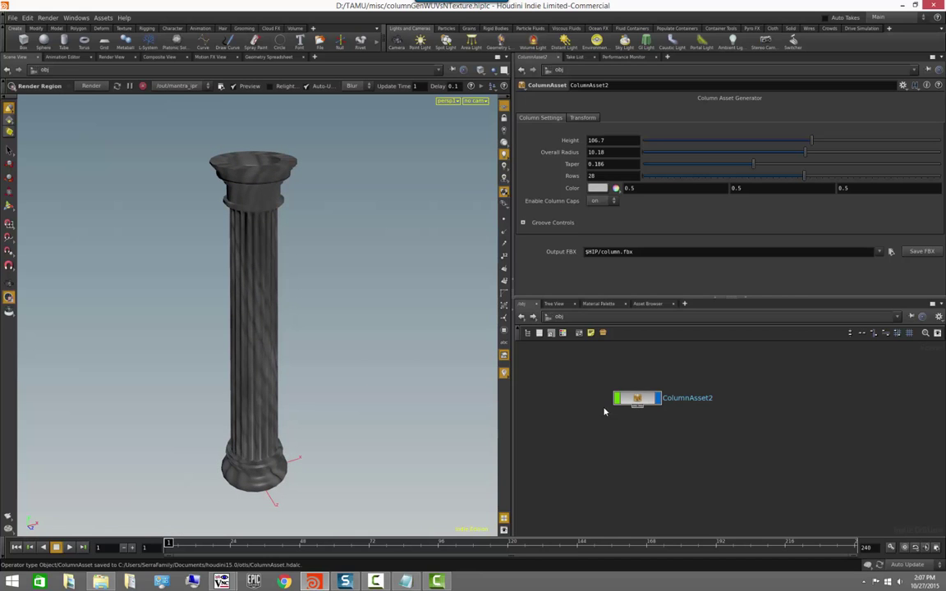
pyautogui.moveTo(349, 394); pyautogui.dragTo(366, 431)
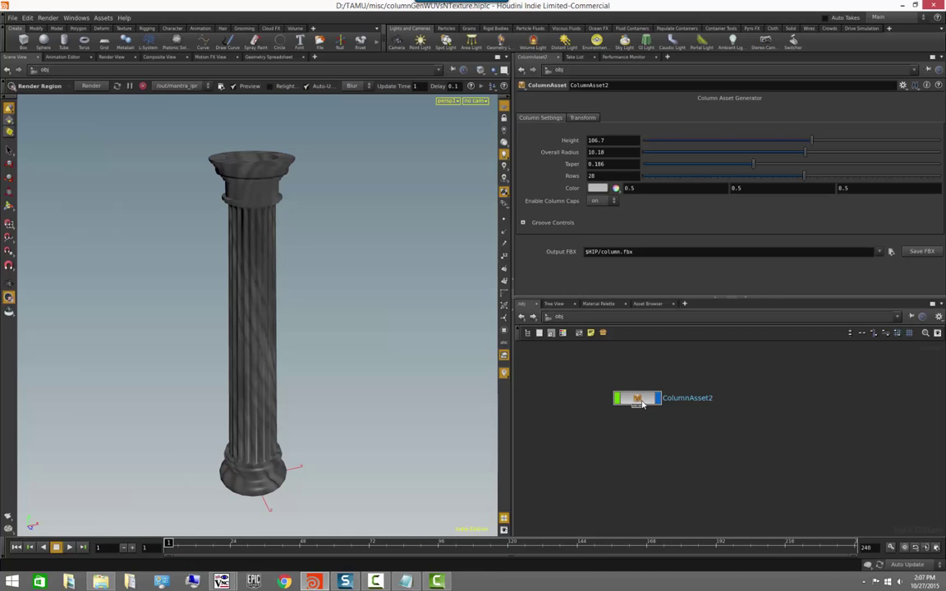
pyautogui.rightClick(642, 404)
pyautogui.click(695, 524)
# - Open the parameter list in ColumnAsset2's type properties and collapse the Column Settings and Transform folders
pyautogui.rightClick(638, 401)
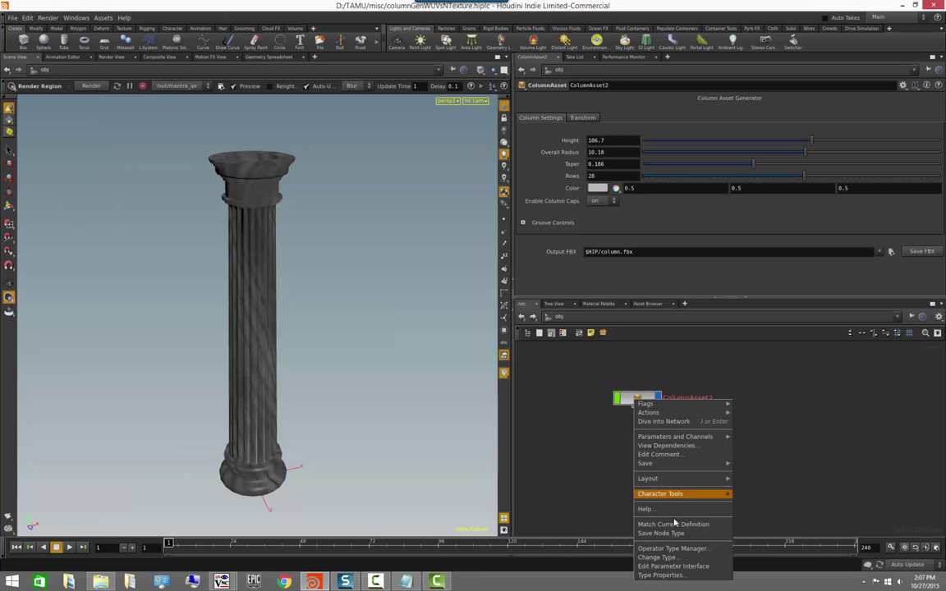
pyautogui.click(676, 576)
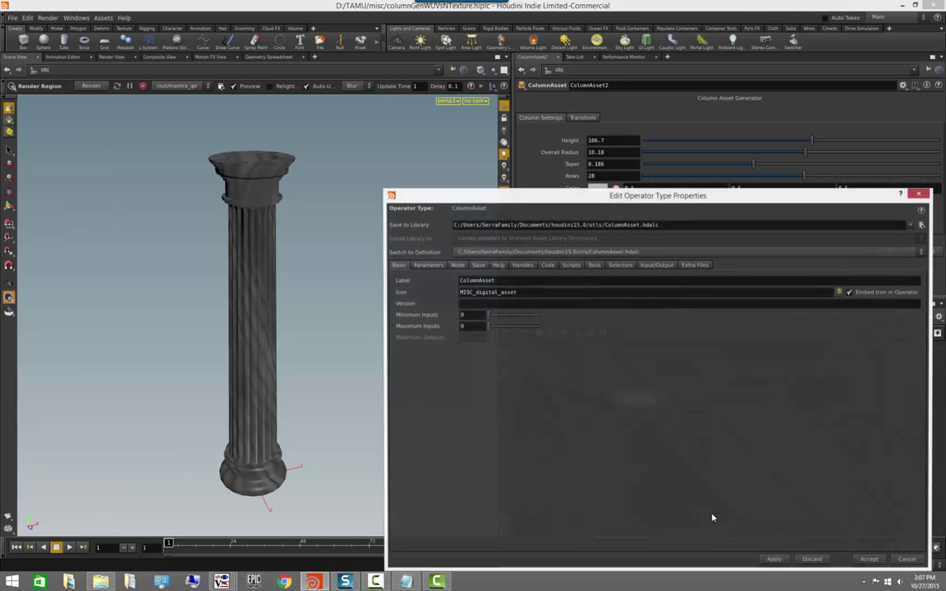
pyautogui.click(427, 266)
pyautogui.moveTo(599, 198); pyautogui.dragTo(268, 84)
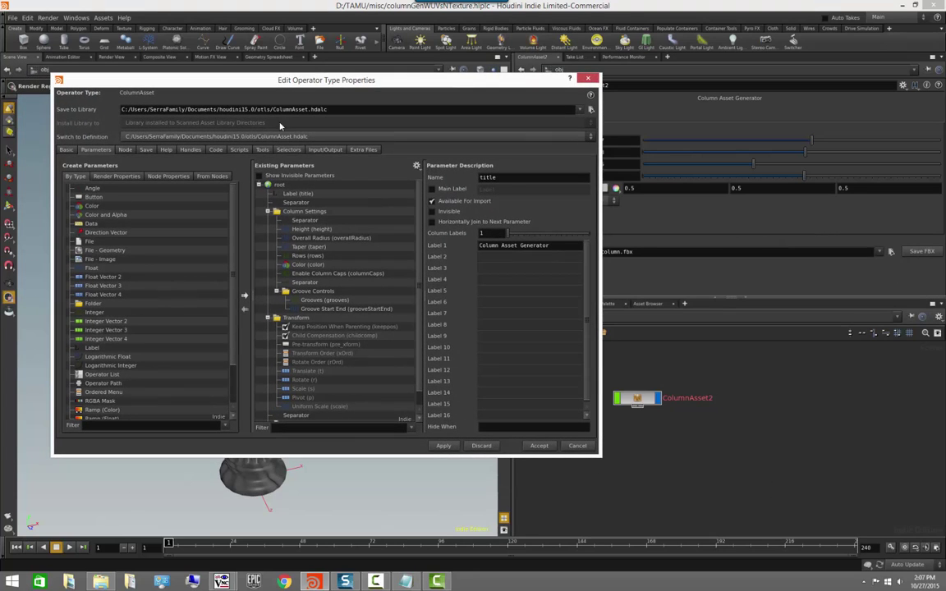
pyautogui.click(284, 213)
pyautogui.click(267, 212)
pyautogui.click(268, 220)
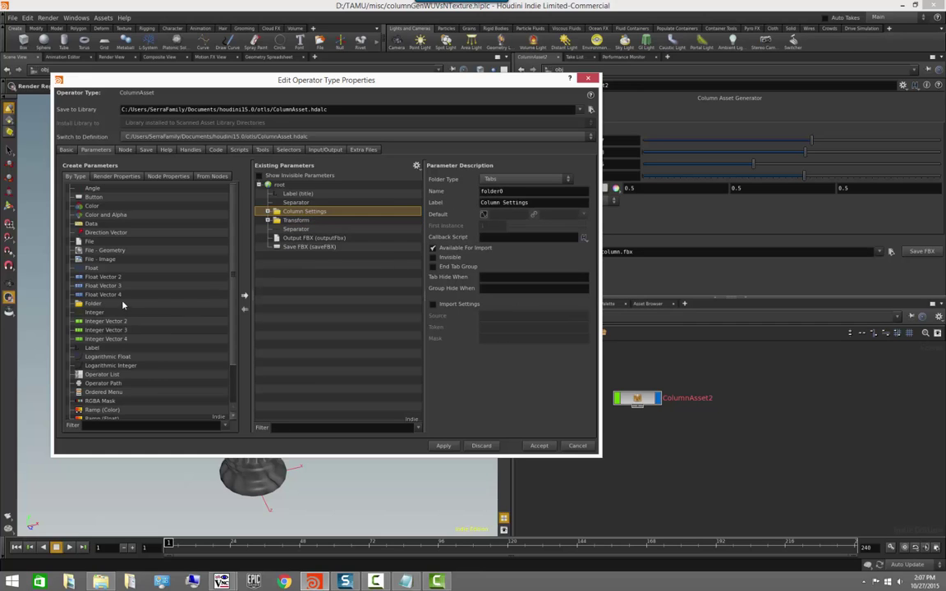
# - Add a folder between Column Settings and Transform and label it Material Parameters
pyautogui.moveTo(118, 304); pyautogui.dragTo(290, 212)
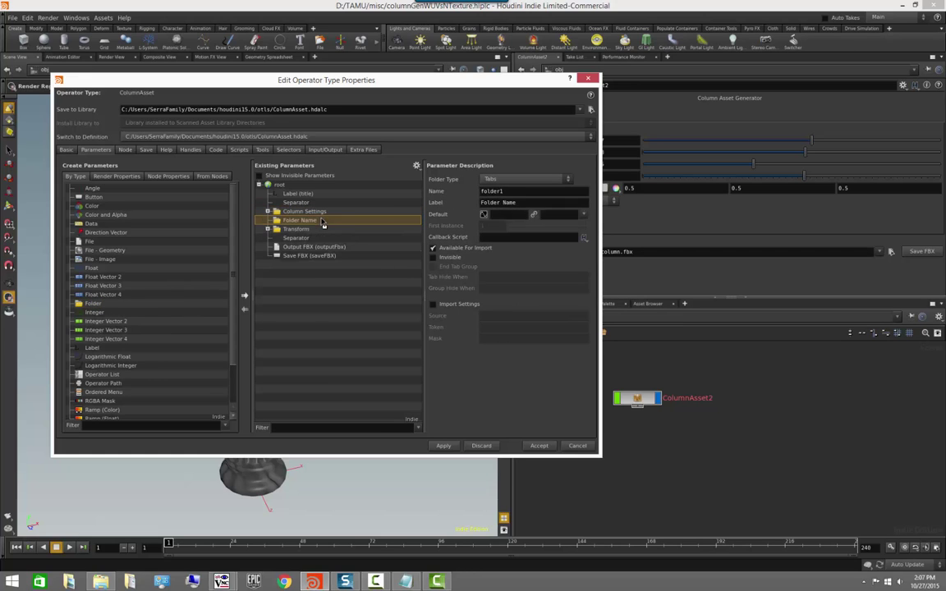
pyautogui.moveTo(514, 202); pyautogui.dragTo(392, 202)
pyautogui.write('Ma')
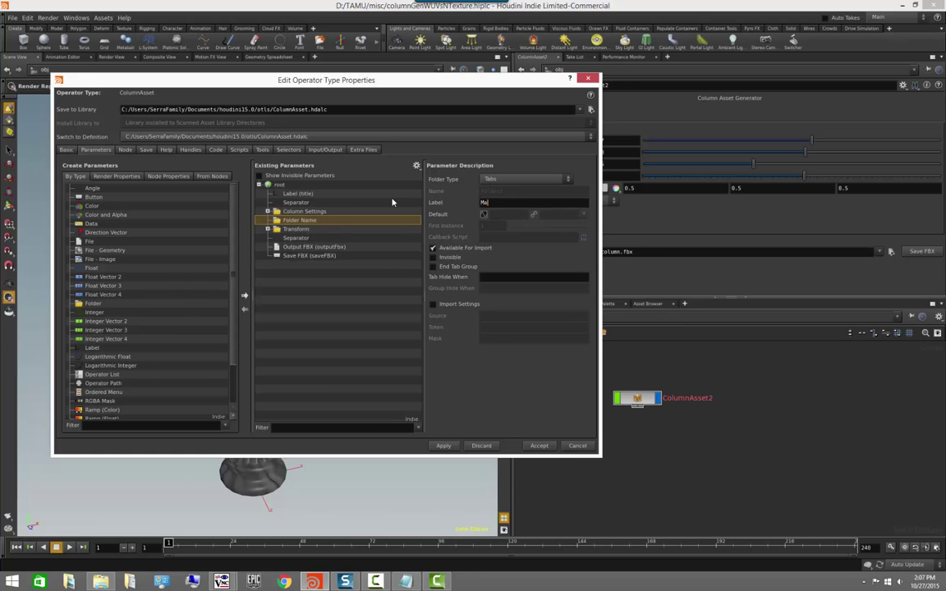
pyautogui.write('terial Parameters')
pyautogui.press('Return')
# - Expose the Contrast value of the contrast1 node in cop2net1 as an asset parameter inside the Material Parameters folder
pyautogui.moveTo(739, 491); pyautogui.dragTo(846, 514, button='middle')
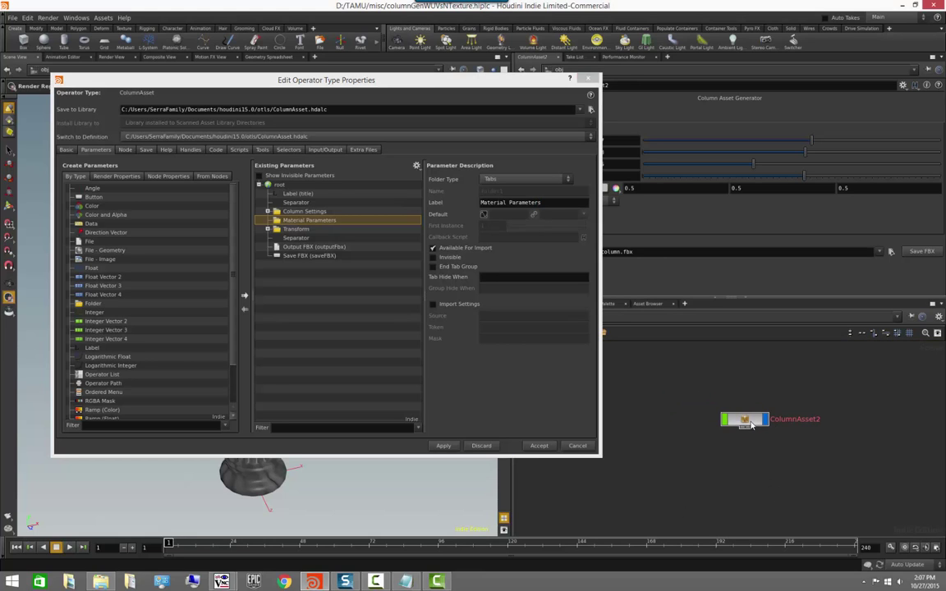
pyautogui.doubleClick(744, 424)
pyautogui.moveTo(753, 441); pyautogui.dragTo(836, 436, button='middle')
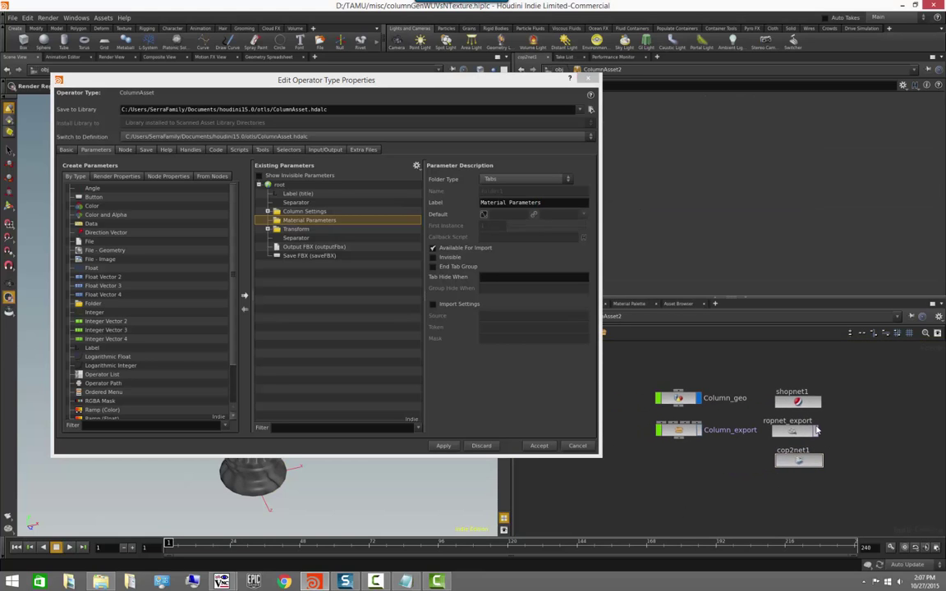
pyautogui.click(805, 465)
pyautogui.doubleClick(800, 461)
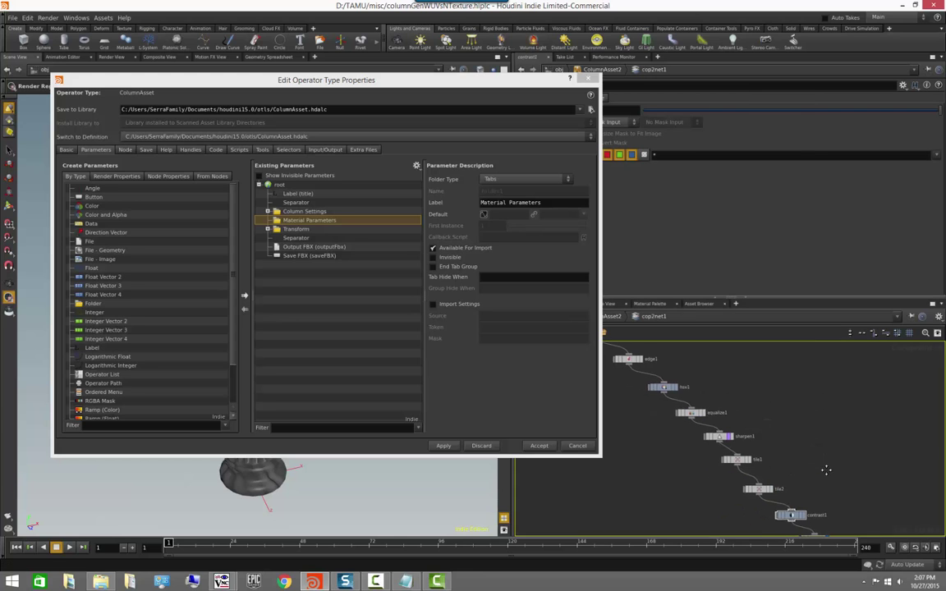
pyautogui.click(796, 516)
pyautogui.moveTo(515, 81); pyautogui.dragTo(443, 110)
pyautogui.click(538, 97)
pyautogui.moveTo(566, 124); pyautogui.dragTo(264, 257)
# - Expose the tile2 node's Tile Offset in the Material Parameters folder, above Contrast
pyautogui.moveTo(584, 395); pyautogui.dragTo(595, 417, button='middle')
pyautogui.moveTo(648, 461)
pyautogui.mouseDown(button='middle')
pyautogui.moveTo(632, 447)
pyautogui.moveTo(636, 435)
pyautogui.moveTo(647, 452)
pyautogui.mouseUp(button='middle')
pyautogui.scroll(1, 642, 451)
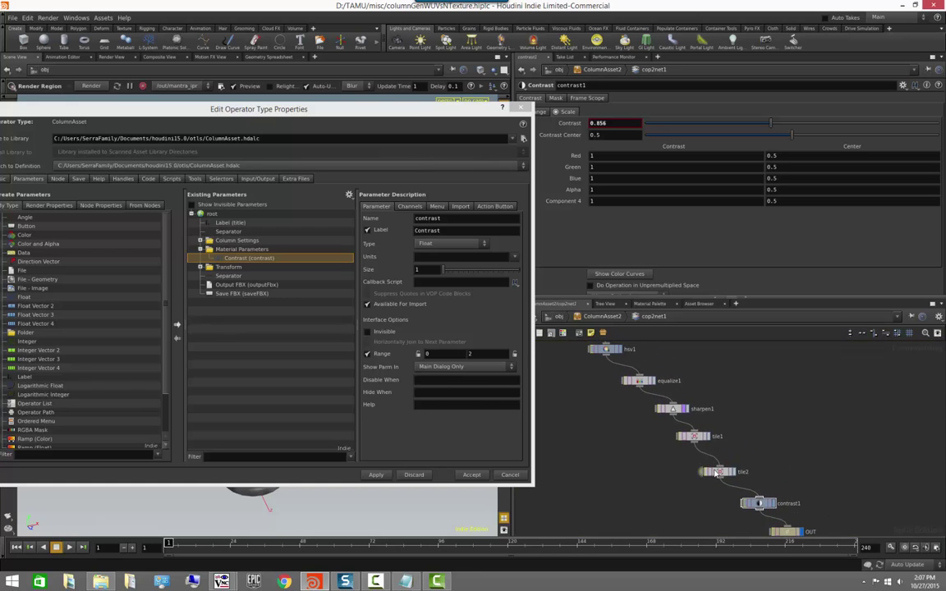
pyautogui.click(719, 471)
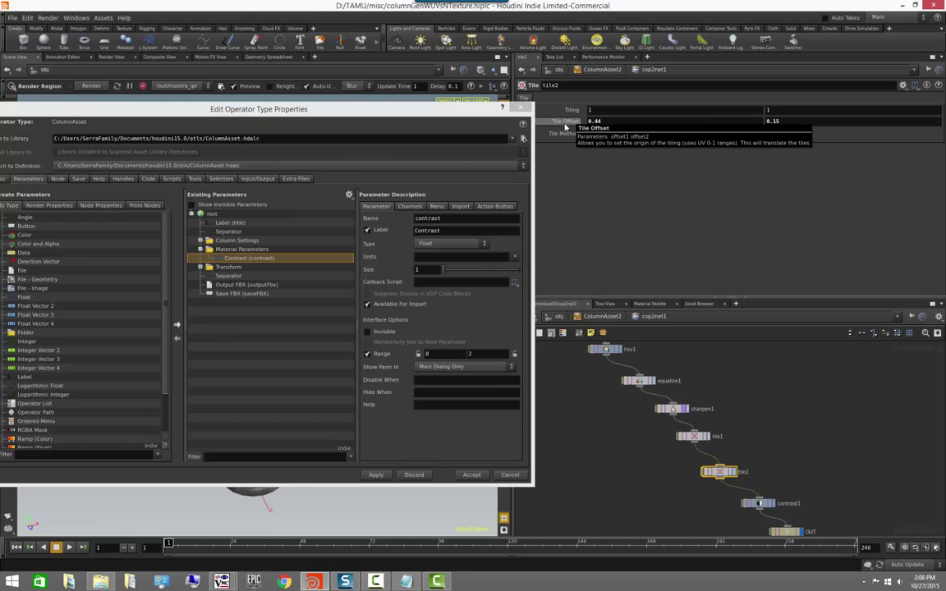
pyautogui.moveTo(565, 126); pyautogui.dragTo(274, 273)
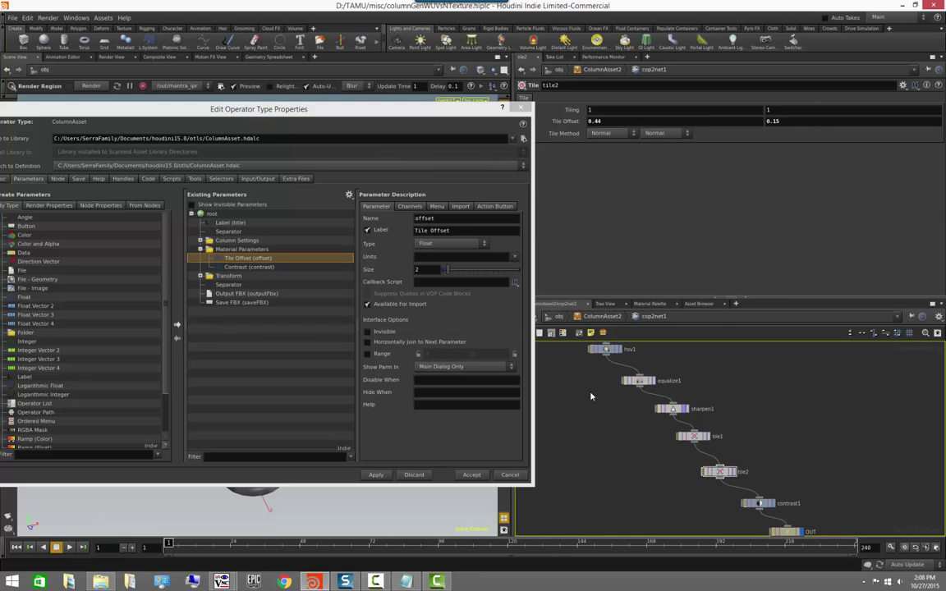
# - Expose the noise1 node's Seed in the Material Parameters folder, above Tile Offset
pyautogui.moveTo(531, 352); pyautogui.dragTo(682, 501, button='middle')
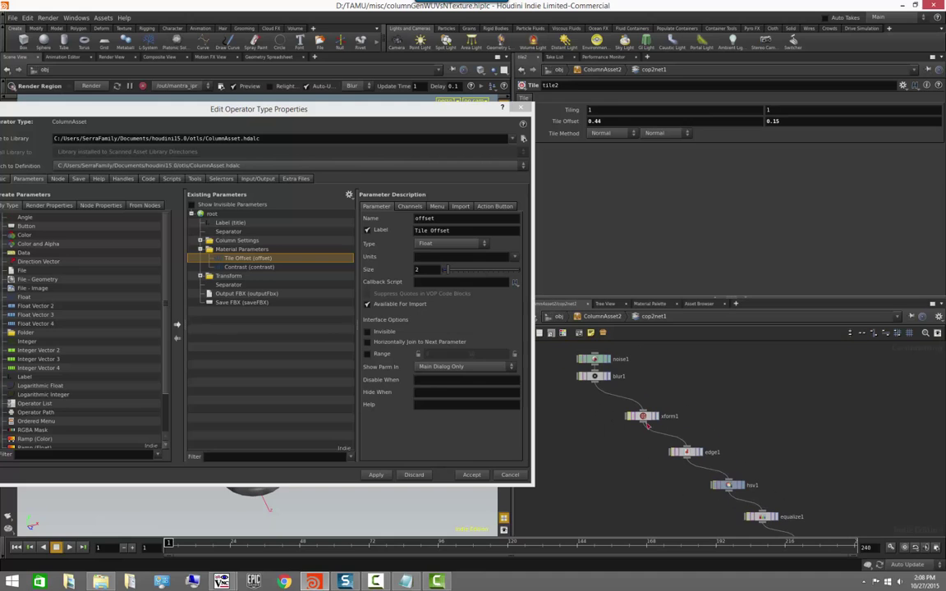
pyautogui.click(686, 452)
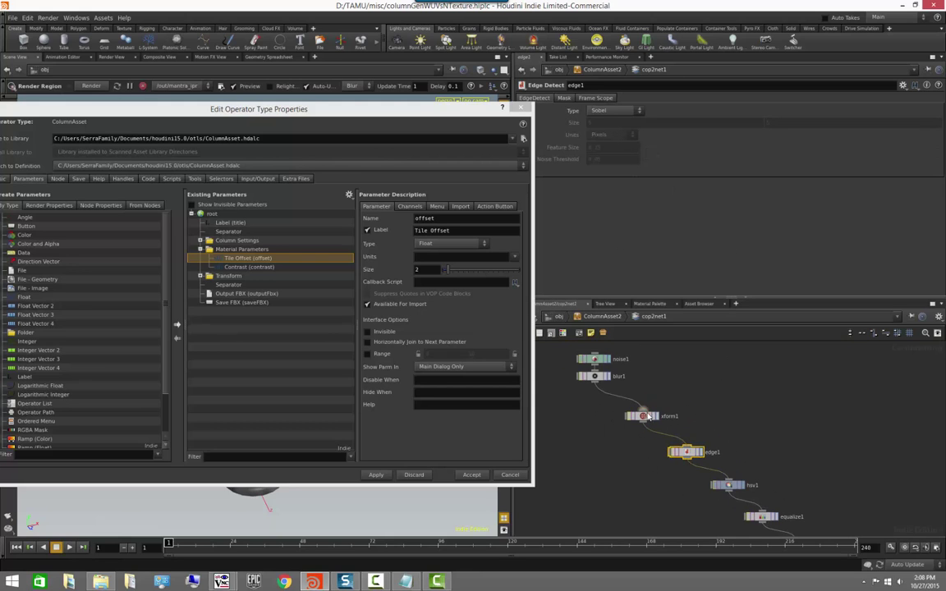
pyautogui.click(606, 358)
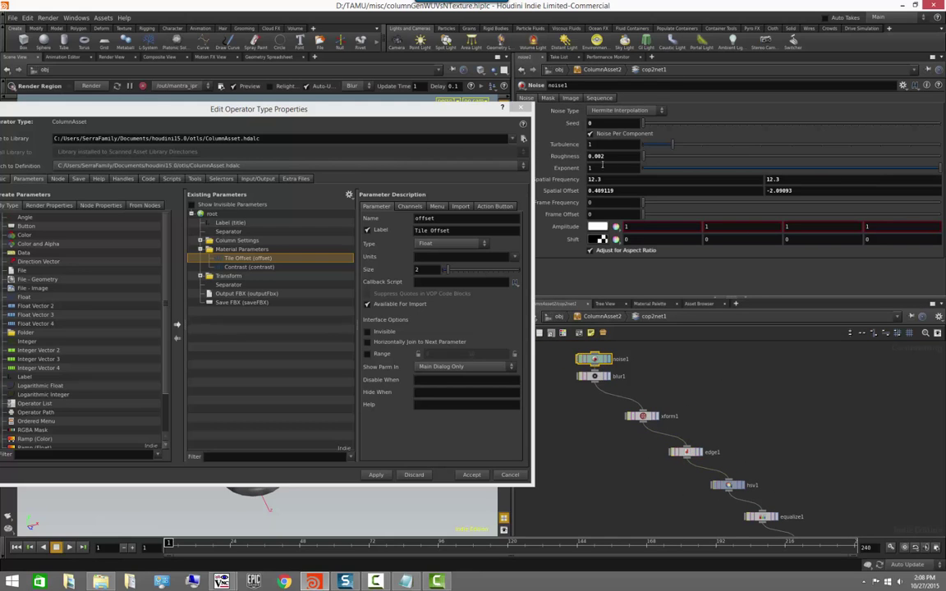
pyautogui.moveTo(573, 124); pyautogui.dragTo(266, 258)
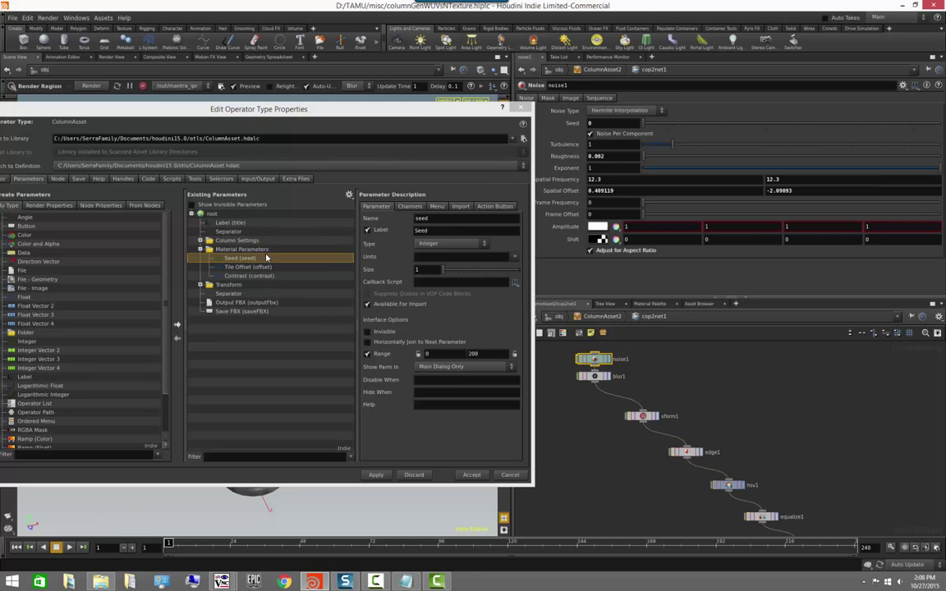
# - Rename the exposed seed parameter to Marble_seed and change its label to Marble seed
pyautogui.click(416, 218)
pyautogui.write('Marb')
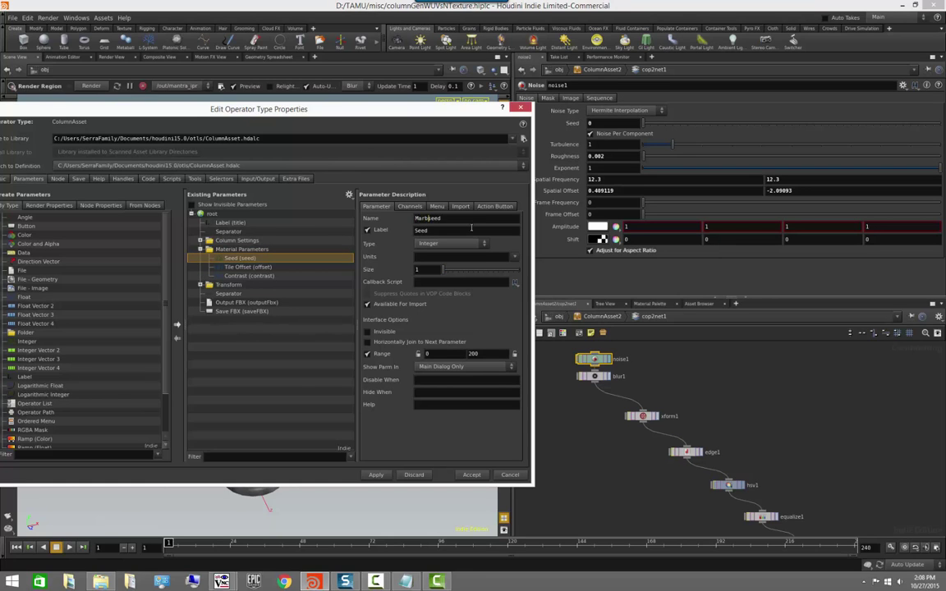
pyautogui.write('le_')
pyautogui.press('Return')
pyautogui.doubleClick(449, 230)
pyautogui.write('Marble s')
pyautogui.press('Return')
# - Expose the base reflection Intensity of the marble shader in shopnet1 in the Material Parameters folder, above Marble seed
pyautogui.click(769, 437)
pyautogui.press('u')
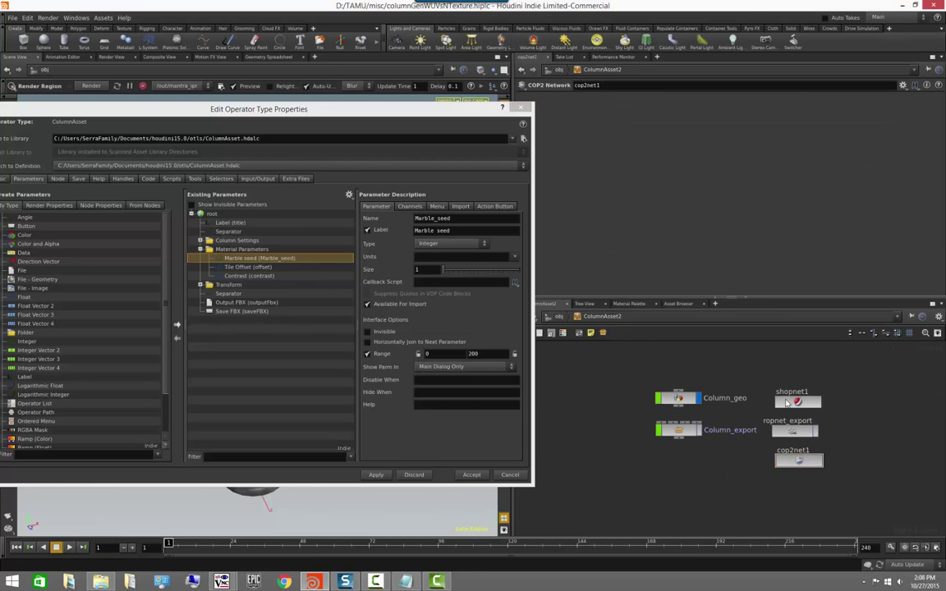
pyautogui.doubleClick(790, 401)
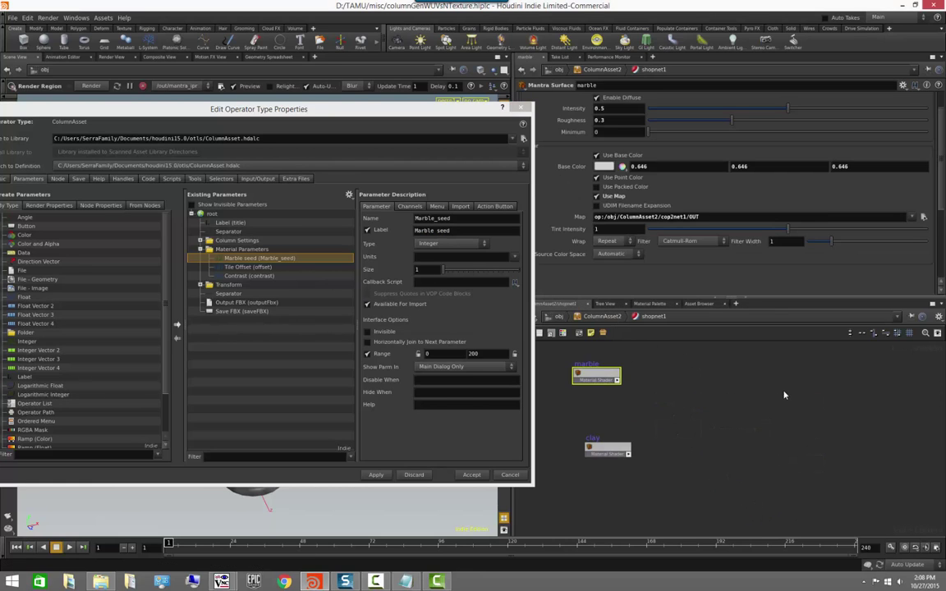
pyautogui.click(617, 380)
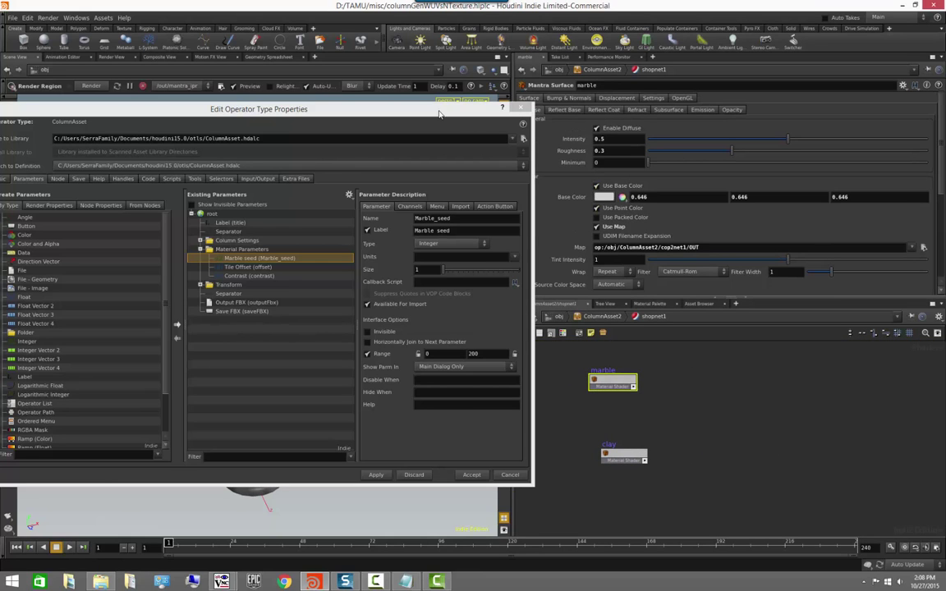
pyautogui.moveTo(438, 114); pyautogui.dragTo(385, 115)
pyautogui.click(566, 110)
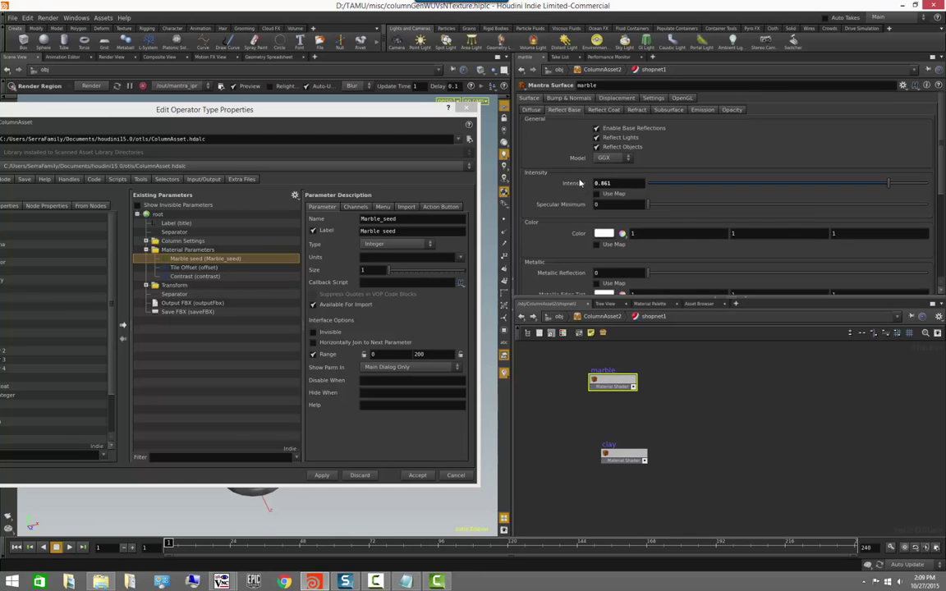
pyautogui.scroll(-1, 580, 182)
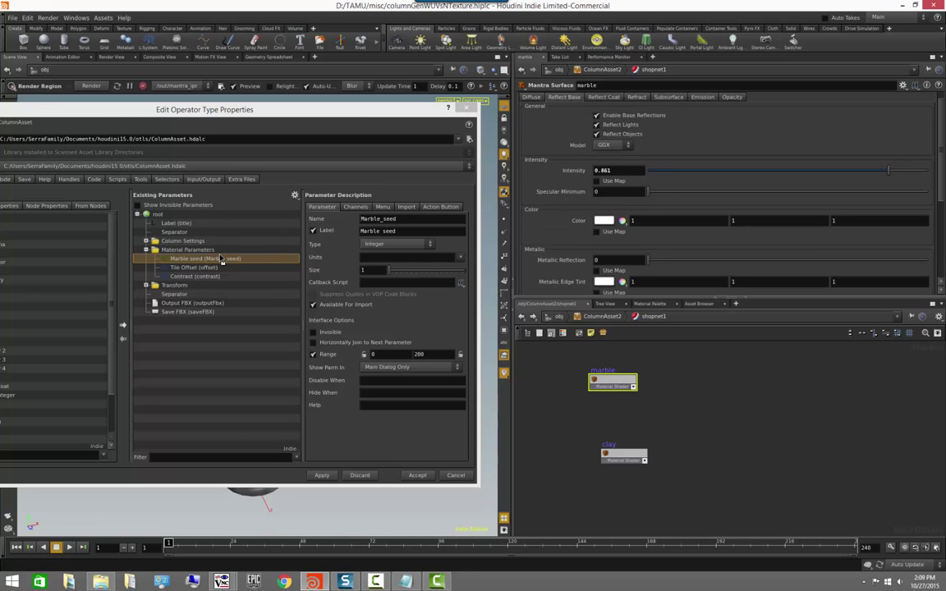
pyautogui.moveTo(222, 260); pyautogui.dragTo(223, 259)
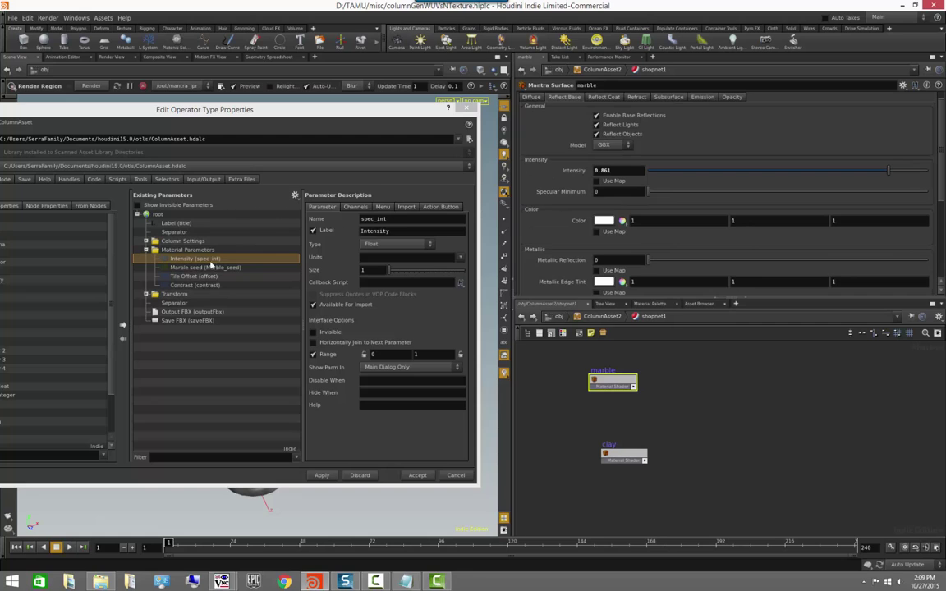
# - Change the label of the exposed spec_int parameter to Ref Intensity
pyautogui.moveTo(361, 232); pyautogui.dragTo(423, 237)
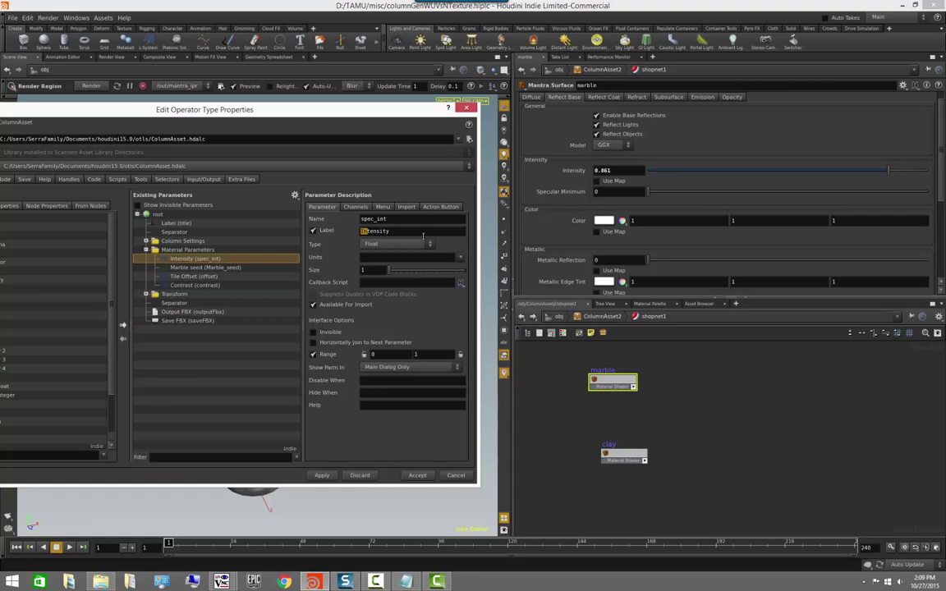
pyautogui.write('Ref')
# - Expose the marble shader's roughness Amount in the Material Parameters folder below Ref Intensity and label it Roughness
pyautogui.scroll(-3, 572, 261)
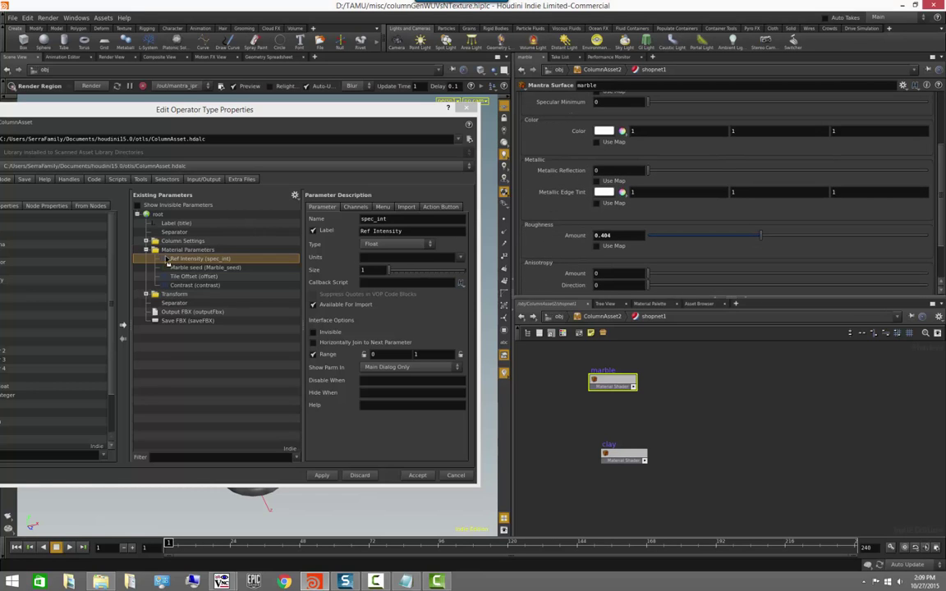
pyautogui.moveTo(190, 271); pyautogui.dragTo(190, 268)
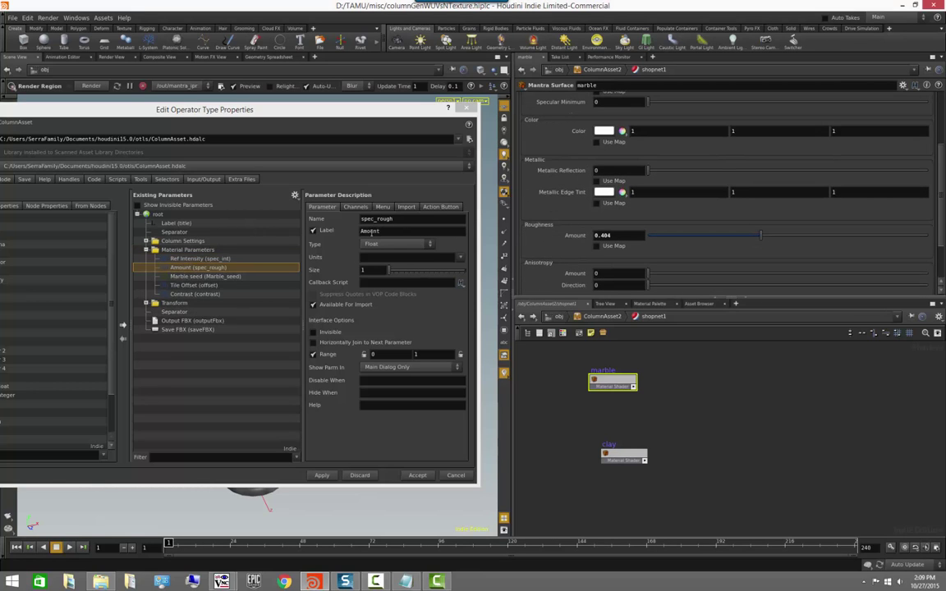
pyautogui.moveTo(384, 233); pyautogui.dragTo(294, 232)
pyautogui.write('Roughness')
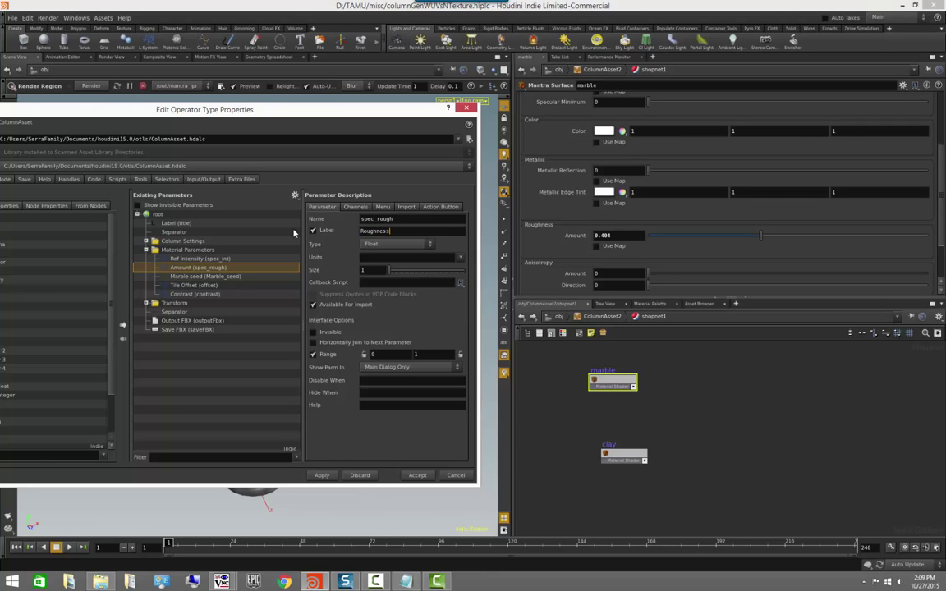
pyautogui.press('Return')
# - Relabel the exposed Tile Offset and Contrast parameters as Marble Tile Offset and Marble Contrast
pyautogui.click(188, 285)
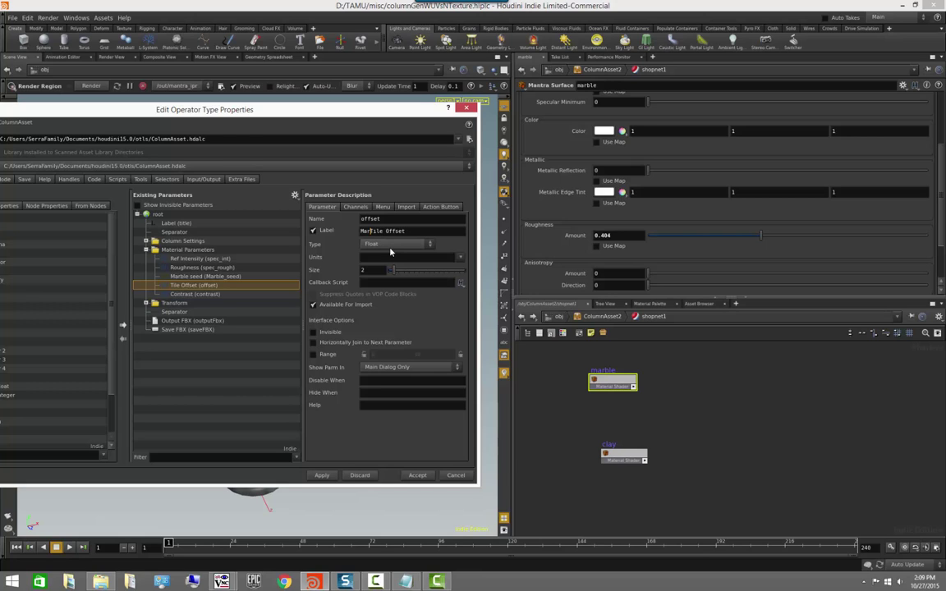
pyautogui.press('Return')
pyautogui.click(182, 294)
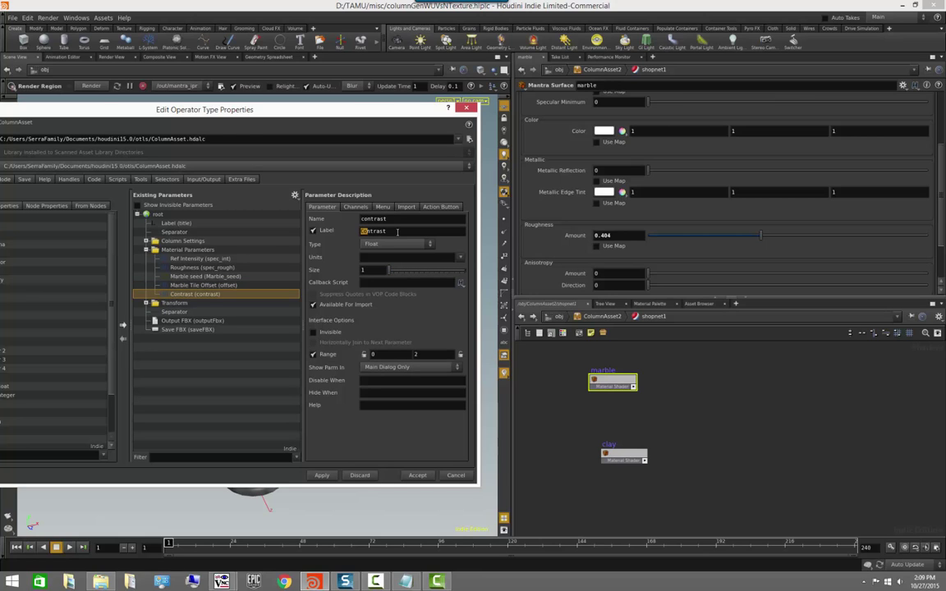
pyautogui.write('Marble')
pyautogui.press('Return')
# - Rename the offset and contrast parameters to marbleoffset and marblecontrast, and accept the asset's type property changes
pyautogui.click(215, 285)
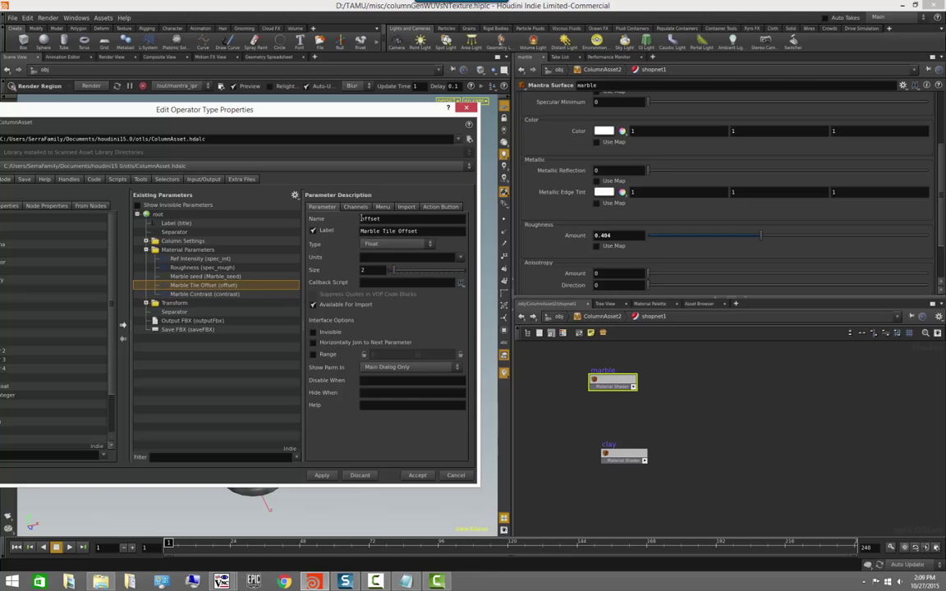
pyautogui.write('marble')
pyautogui.press('Return')
pyautogui.click(215, 294)
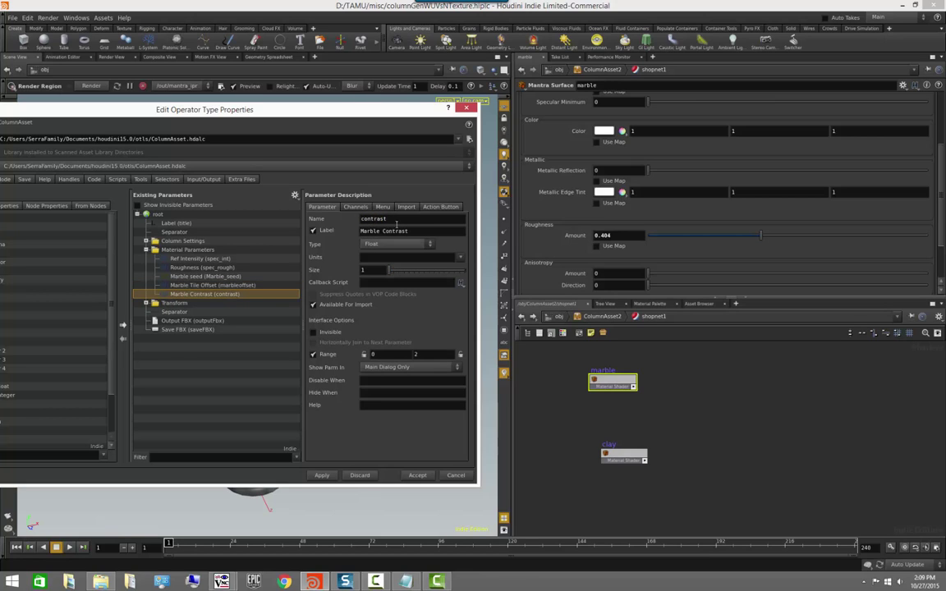
pyautogui.write('marble')
pyautogui.press('Return')
pyautogui.click(417, 475)
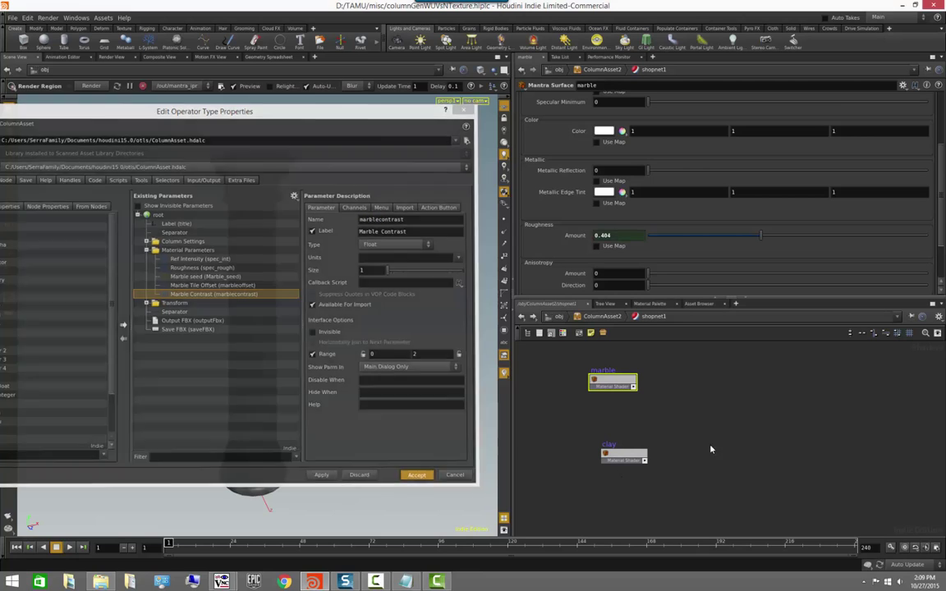
# - Return to the object level and view the whole textured column without its selection wireframe
pyautogui.click(738, 424)
pyautogui.click(559, 317)
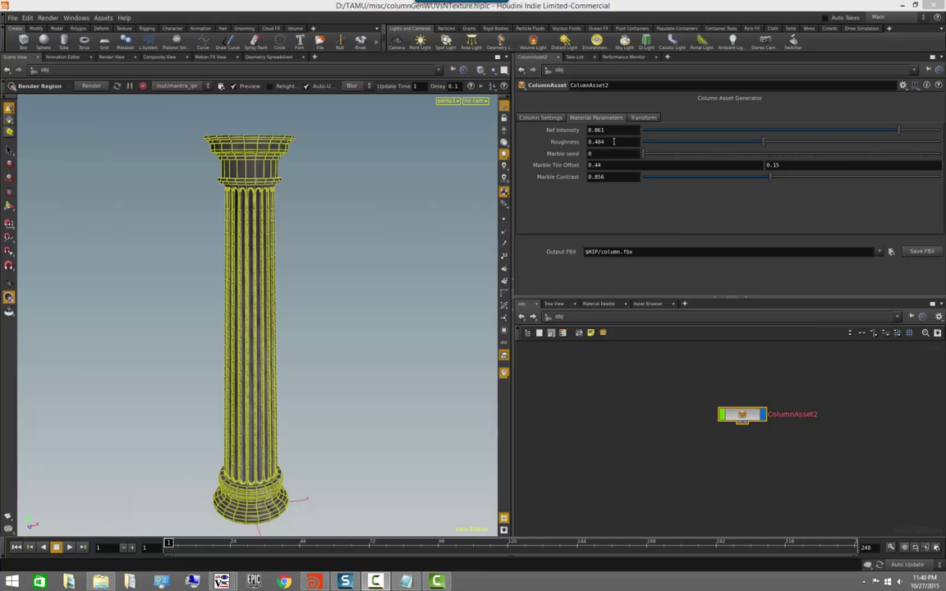
pyautogui.click(665, 422)
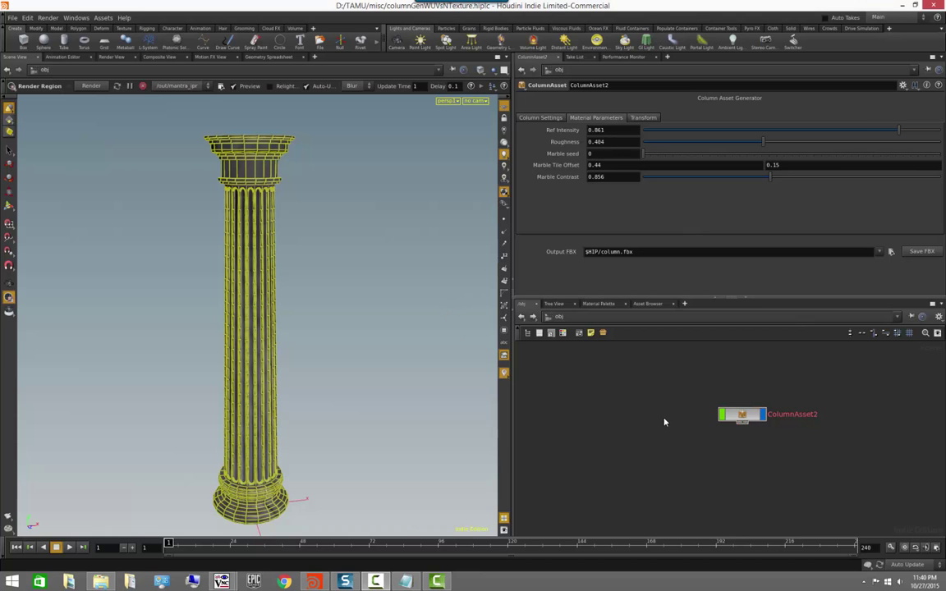
pyautogui.keyDown('alt'); pyautogui.moveTo(372, 317); pyautogui.dragTo(340, 362); pyautogui.keyUp('alt')
pyautogui.keyDown('alt'); pyautogui.moveTo(340, 362); pyautogui.dragTo(359, 362, button='right'); pyautogui.keyUp('alt')
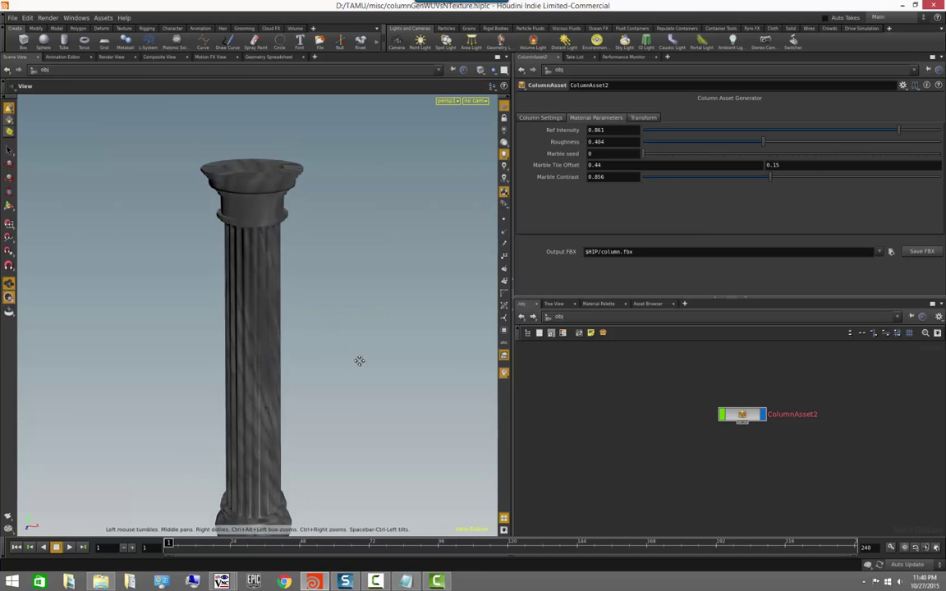
pyautogui.keyDown('alt'); pyautogui.moveTo(359, 361); pyautogui.dragTo(351, 301, button='middle'); pyautogui.keyUp('alt')
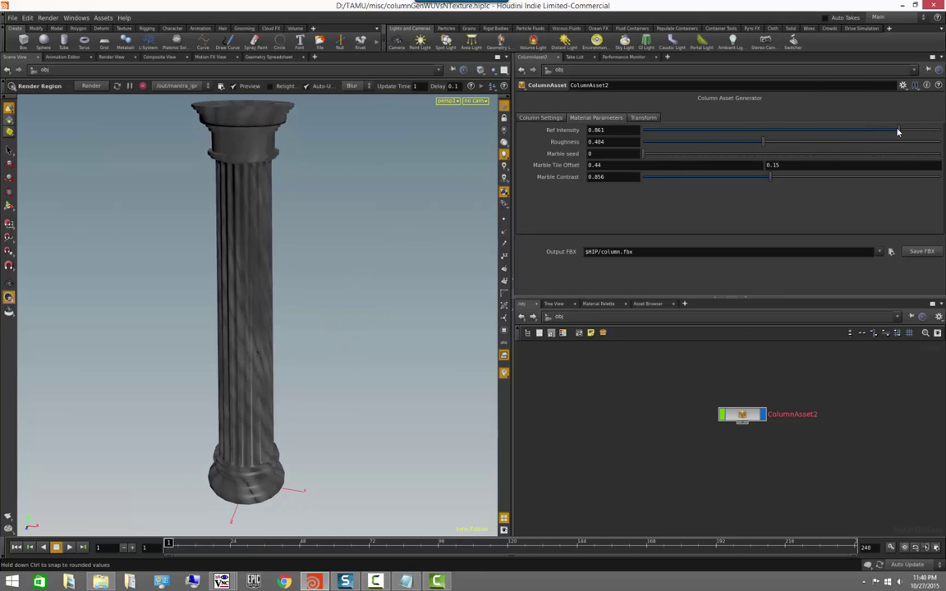
# - Test the column's Ref Intensity with lower values and 100, and set it to 1
pyautogui.moveTo(898, 131)
pyautogui.mouseDown()
pyautogui.moveTo(661, 134)
pyautogui.moveTo(942, 132)
pyautogui.moveTo(717, 131)
pyautogui.moveTo(892, 132)
pyautogui.mouseUp()
pyautogui.keyDown('alt'); pyautogui.moveTo(388, 401); pyautogui.dragTo(339, 397); pyautogui.keyUp('alt')
pyautogui.keyDown('alt'); pyautogui.moveTo(338, 396); pyautogui.dragTo(385, 222, button='middle'); pyautogui.keyUp('alt')
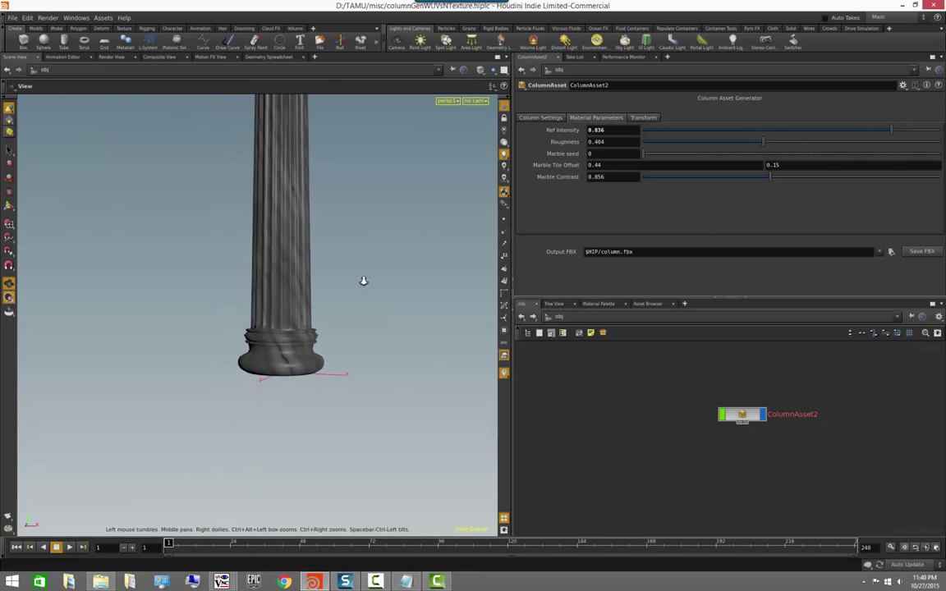
pyautogui.keyDown('alt'); pyautogui.moveTo(363, 281); pyautogui.dragTo(435, 275, button='right'); pyautogui.keyUp('alt')
pyautogui.moveTo(891, 134); pyautogui.dragTo(843, 132)
pyautogui.write('100')
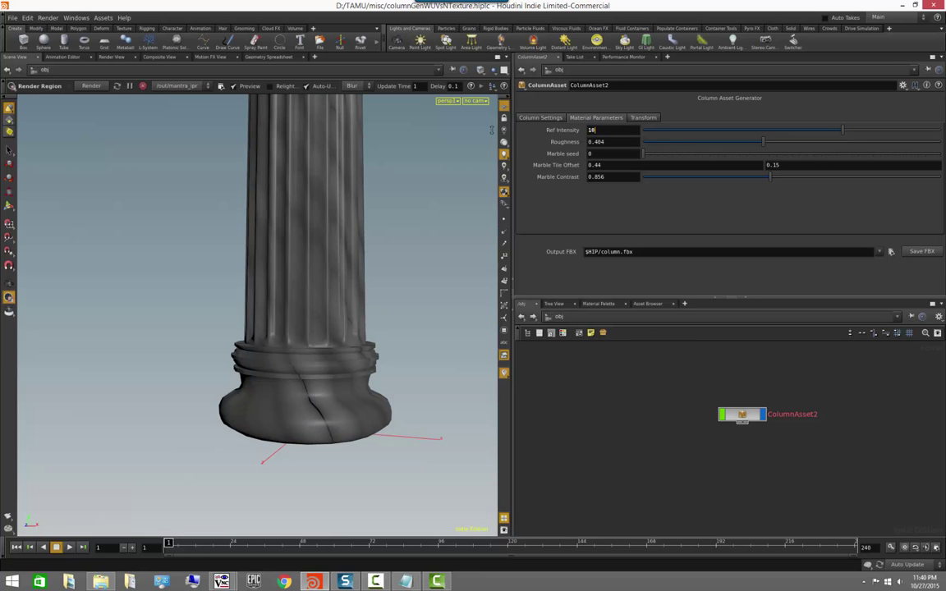
pyautogui.press('Return')
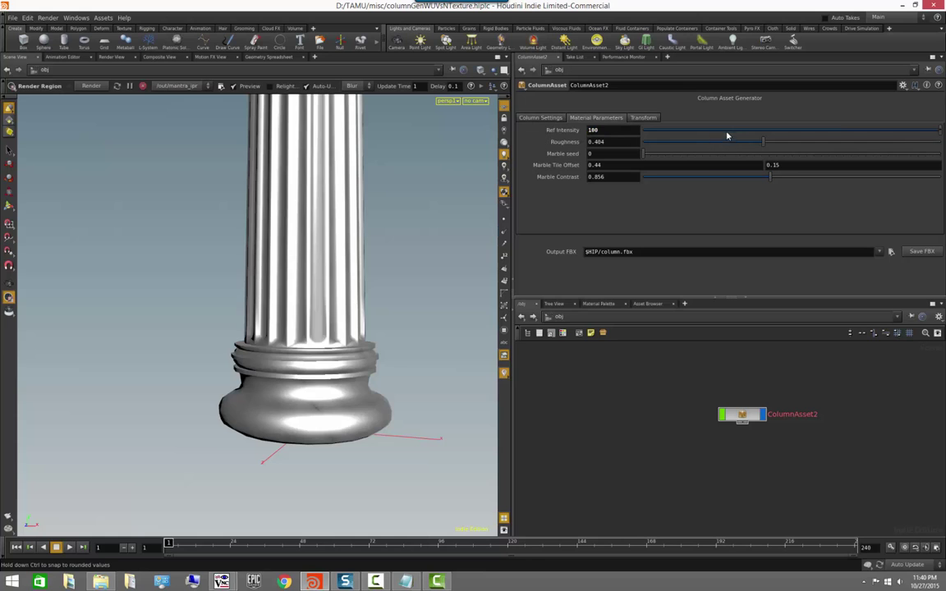
pyautogui.moveTo(729, 133); pyautogui.dragTo(943, 132)
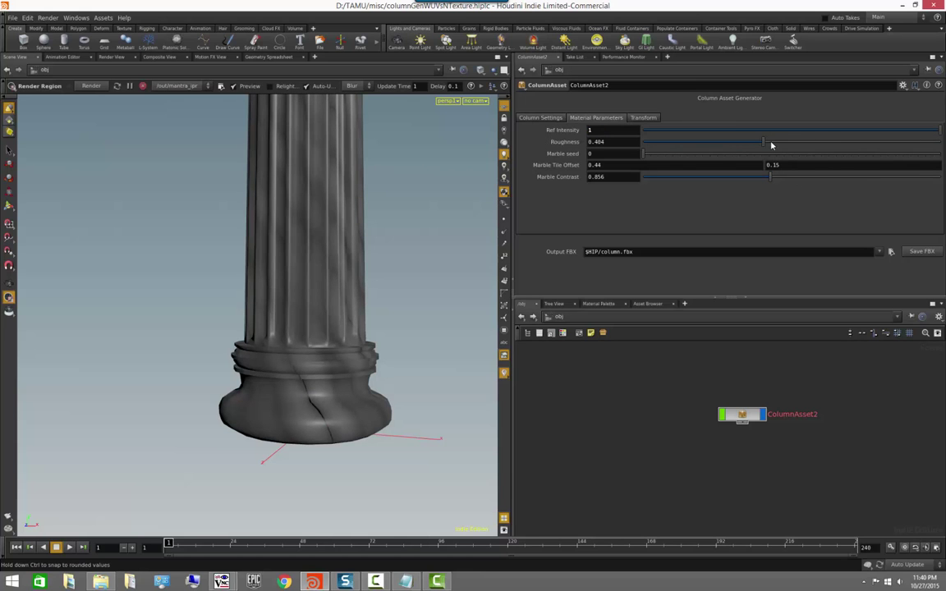
# - Try a higher Roughness on the column material and undo the change
pyautogui.moveTo(766, 143); pyautogui.dragTo(863, 164)
pyautogui.hotkey('ctrl', 'z')
pyautogui.press('Escape')
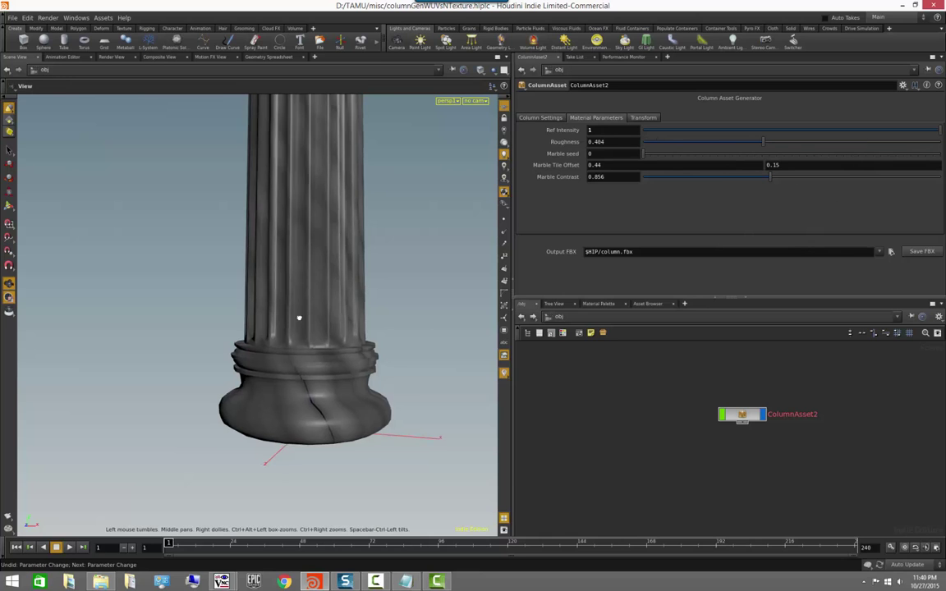
# - Try other Marble seed and Marble Contrast values on the column and restore the previous ones
pyautogui.moveTo(300, 312); pyautogui.dragTo(226, 346)
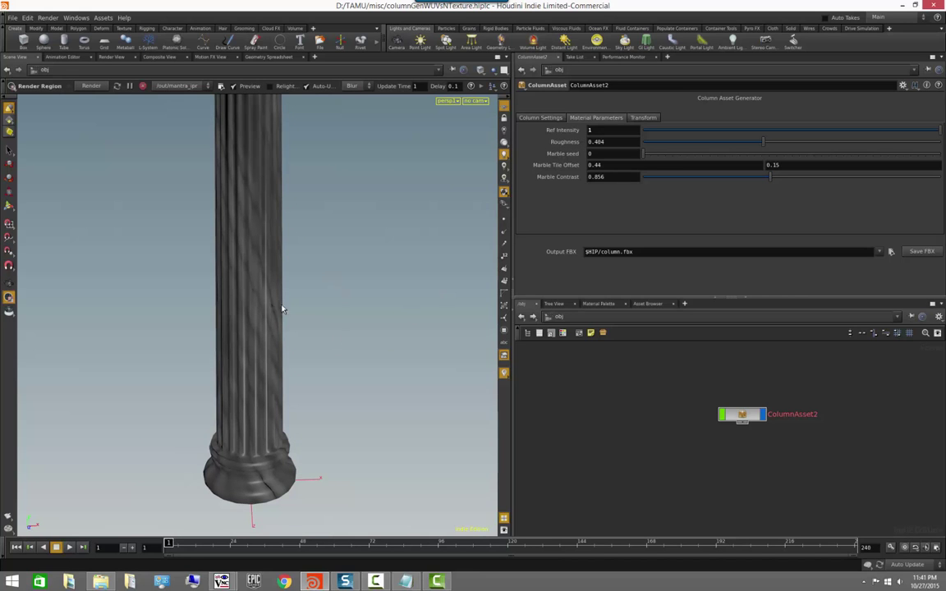
pyautogui.moveTo(336, 297)
pyautogui.mouseDown()
pyautogui.moveTo(312, 292)
pyautogui.moveTo(326, 292)
pyautogui.mouseUp()
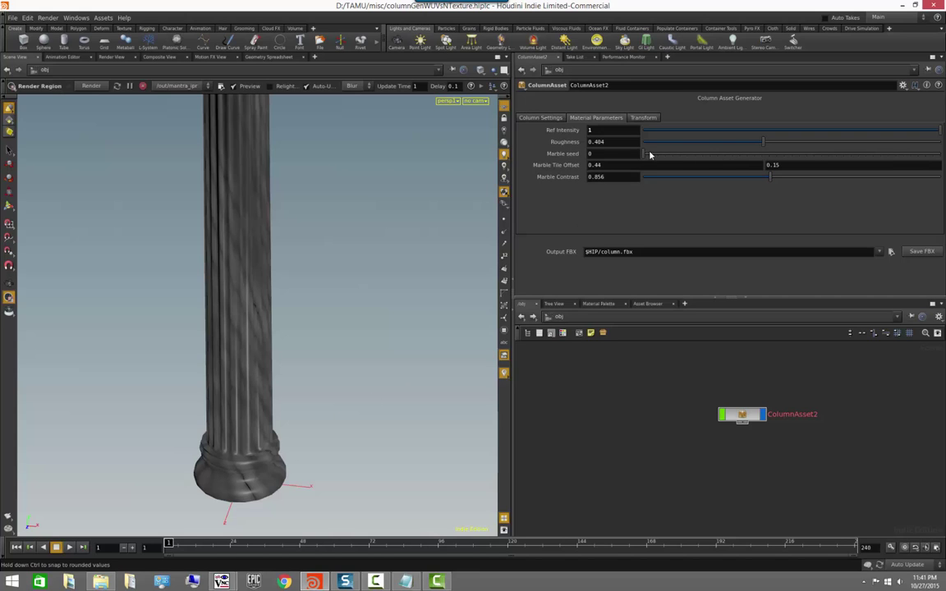
pyautogui.moveTo(648, 152); pyautogui.dragTo(695, 151)
pyautogui.moveTo(685, 152); pyautogui.dragTo(618, 156)
pyautogui.moveTo(771, 182); pyautogui.dragTo(790, 197)
pyautogui.hotkey('ctrl', 'z')
# - Give the asset's Marble seed, Marble Tile Offset and Marble Contrast parameters the callback script texcache -c
pyautogui.rightClick(746, 417)
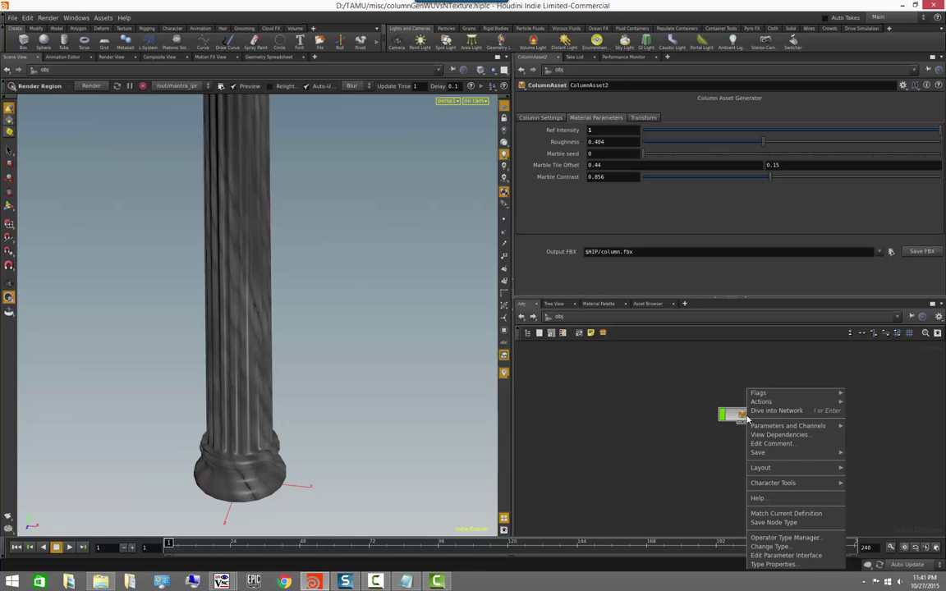
pyautogui.click(787, 567)
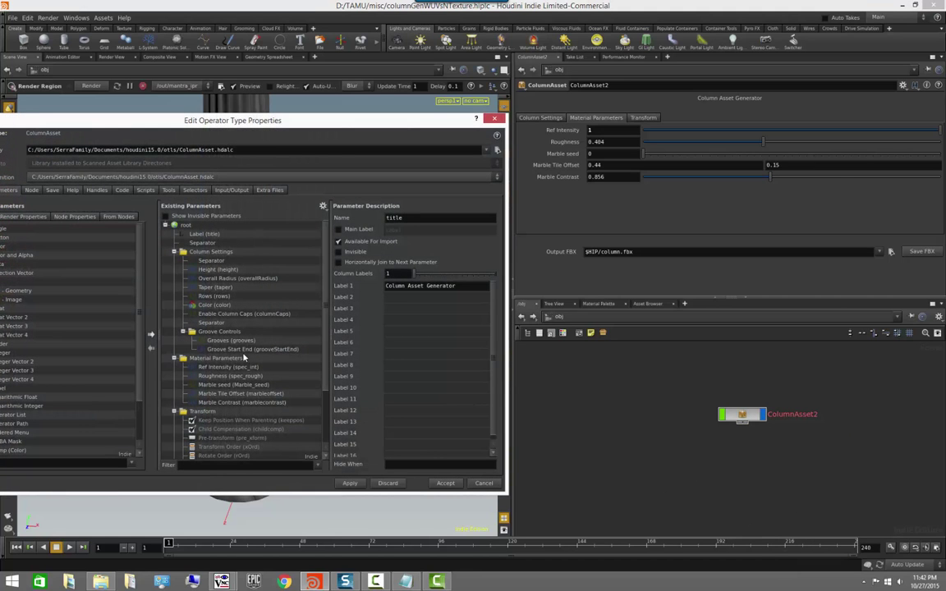
pyautogui.click(243, 385)
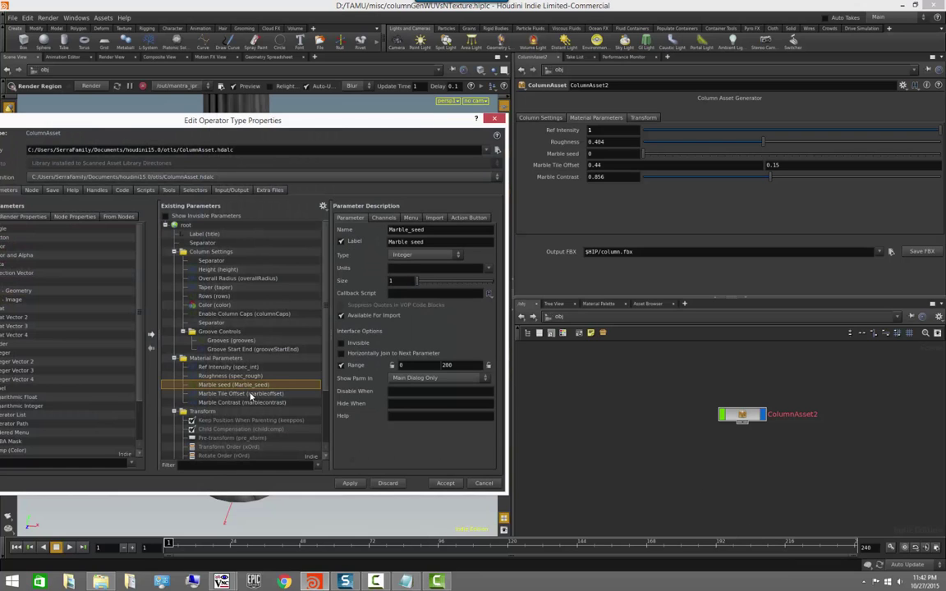
pyautogui.keyDown('shift'); pyautogui.click(252, 395); pyautogui.keyUp('shift')
pyautogui.keyDown('shift'); pyautogui.click(239, 404); pyautogui.keyUp('shift')
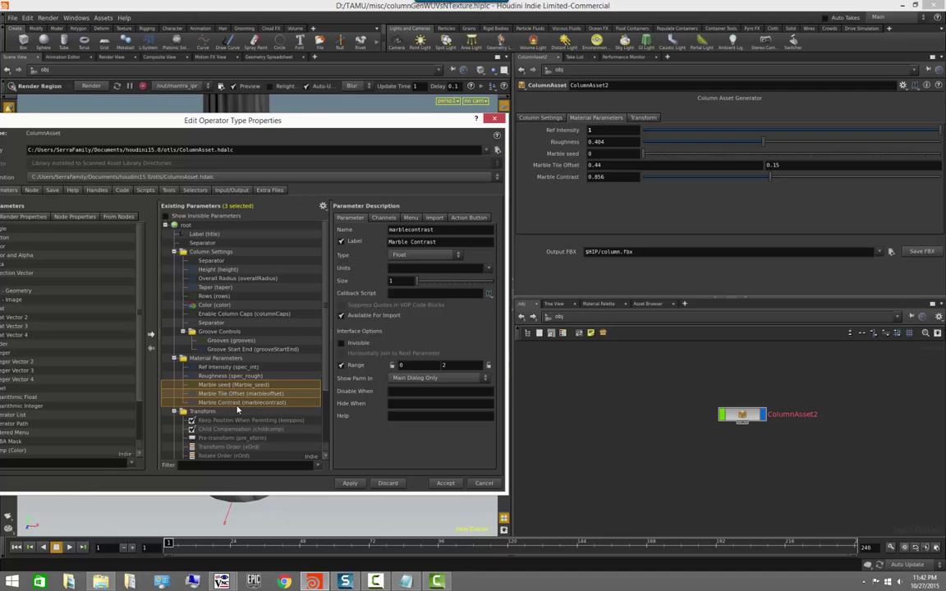
pyautogui.click(392, 294)
pyautogui.write('texcache -c')
# - Add a sticky note reading "texcache -c" beside the ColumnAsset2 node and enlarge it for reading
pyautogui.click(593, 424)
pyautogui.hotkey('shift', 'p')
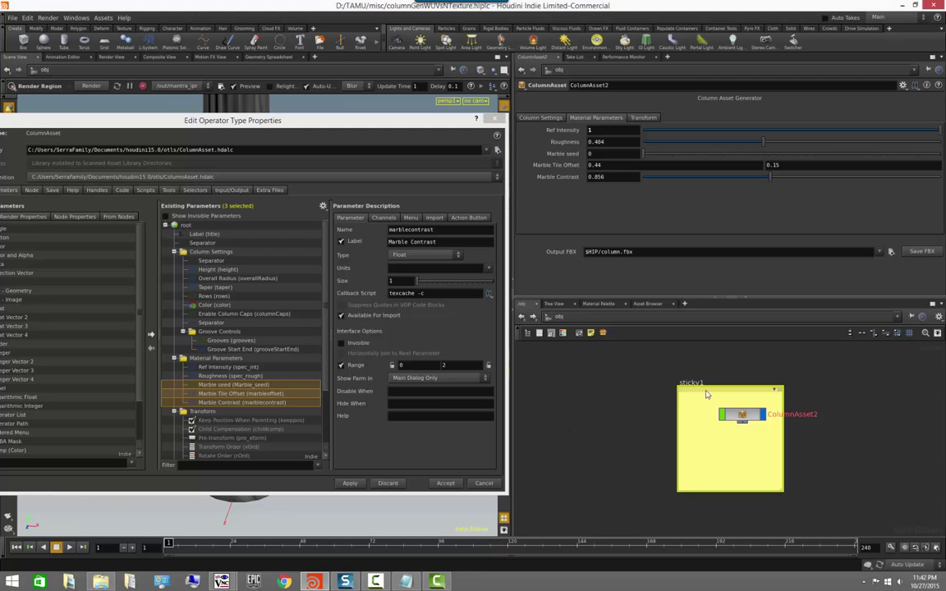
pyautogui.moveTo(705, 396); pyautogui.dragTo(580, 387)
pyautogui.click(593, 414)
pyautogui.write('tex')
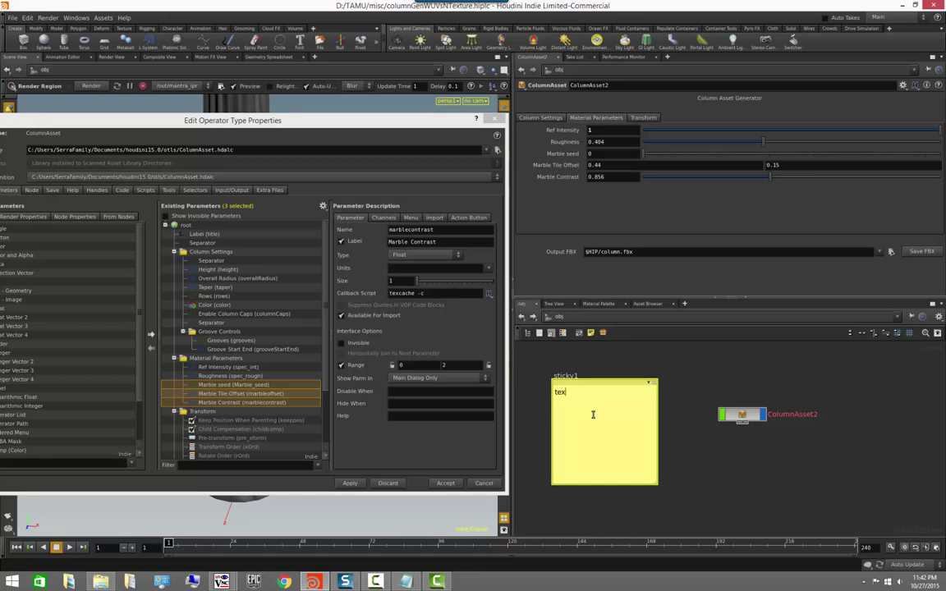
pyautogui.write('cache -c')
pyautogui.click(671, 440)
pyautogui.moveTo(672, 438); pyautogui.dragTo(713, 449, button='right')
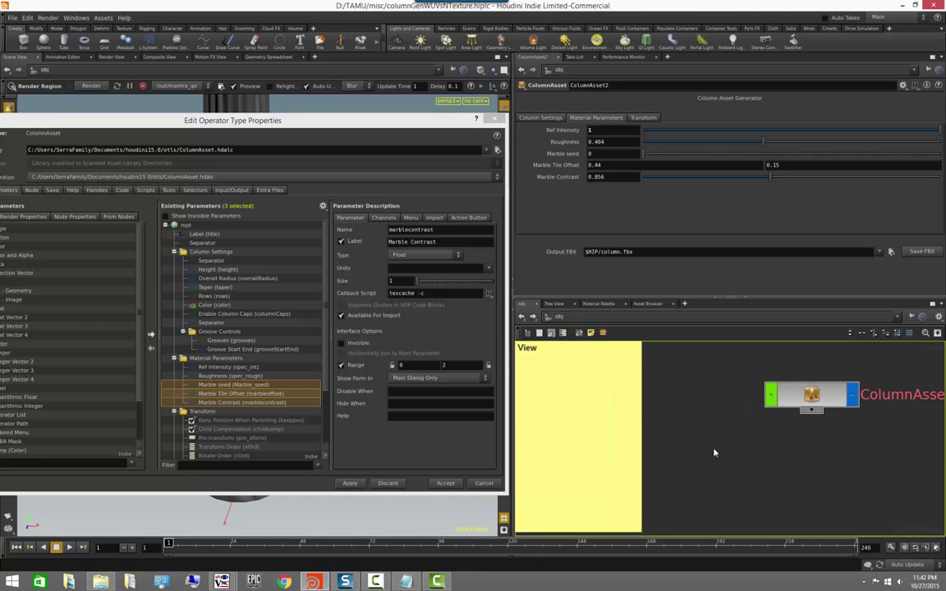
pyautogui.moveTo(680, 428); pyautogui.dragTo(831, 526, button='middle')
pyautogui.moveTo(657, 389); pyautogui.dragTo(695, 404, button='right')
pyautogui.moveTo(695, 404); pyautogui.dragTo(704, 392, button='middle')
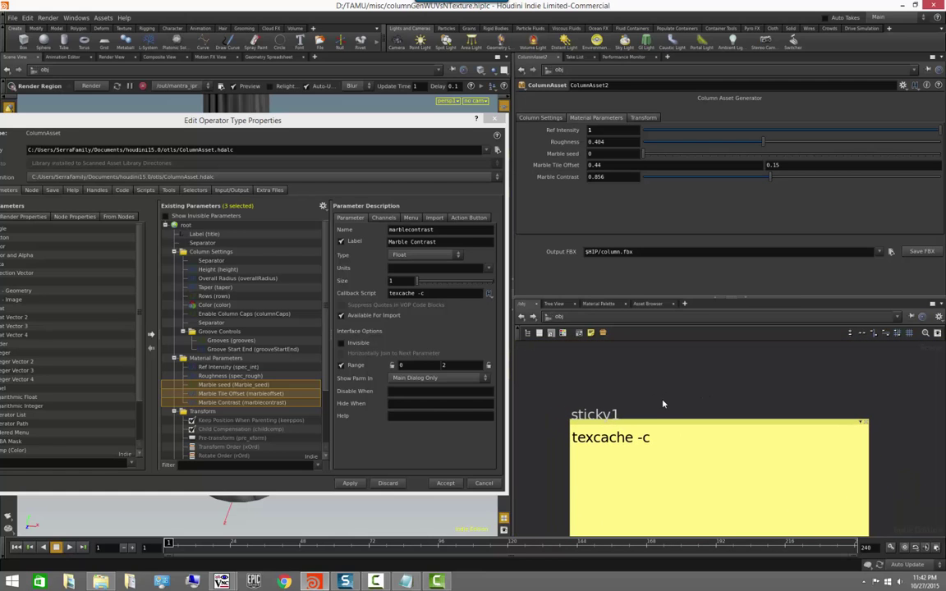
pyautogui.moveTo(656, 439)
pyautogui.mouseDown()
pyautogui.moveTo(575, 435)
pyautogui.moveTo(647, 439)
pyautogui.mouseUp()
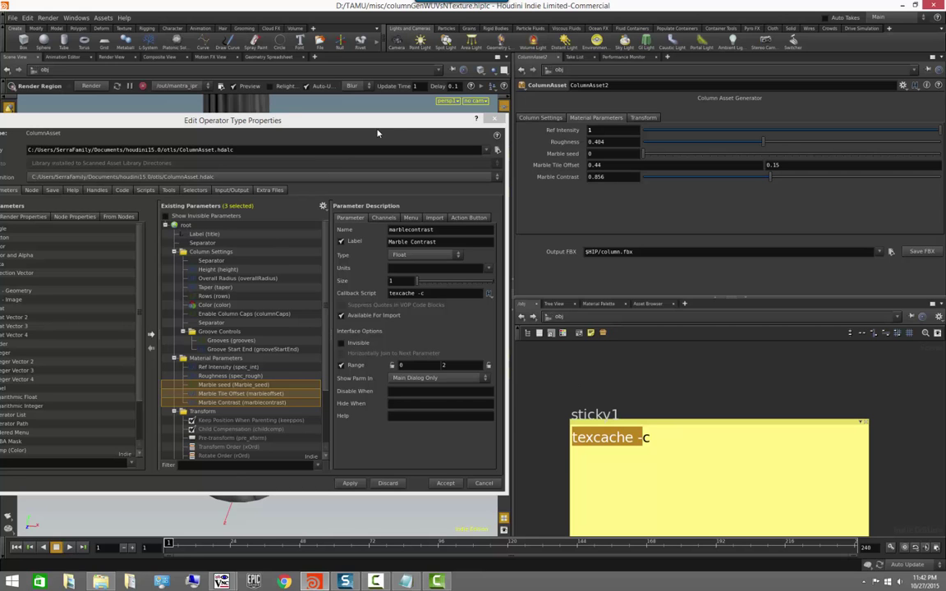
# - Check the callback script on each of the three marble parameters and accept the asset's type property changes
pyautogui.moveTo(398, 121); pyautogui.dragTo(391, 436)
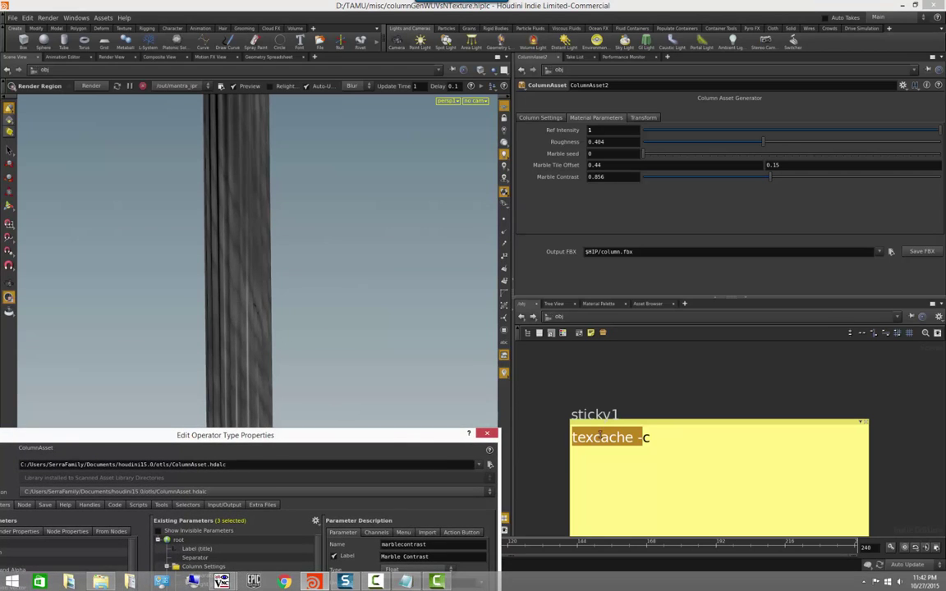
pyautogui.moveTo(285, 431); pyautogui.dragTo(302, 197)
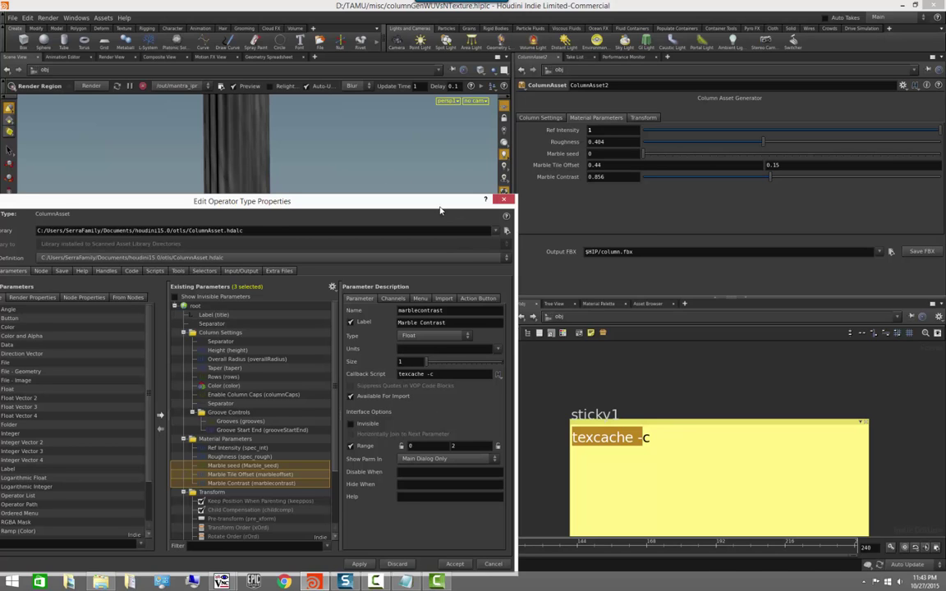
pyautogui.moveTo(440, 210); pyautogui.dragTo(436, 184)
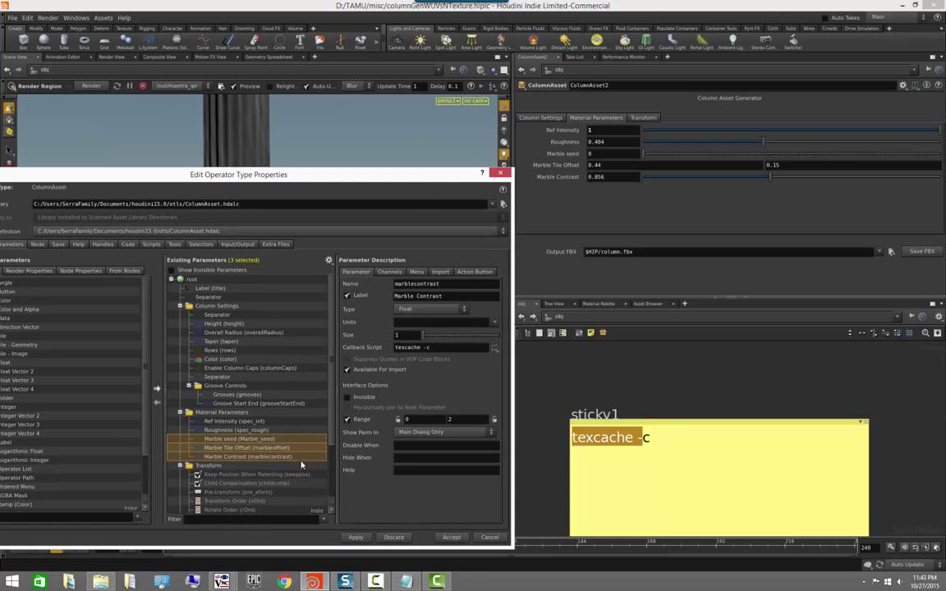
pyautogui.click(240, 460)
pyautogui.click(244, 449)
pyautogui.click(246, 441)
pyautogui.click(251, 450)
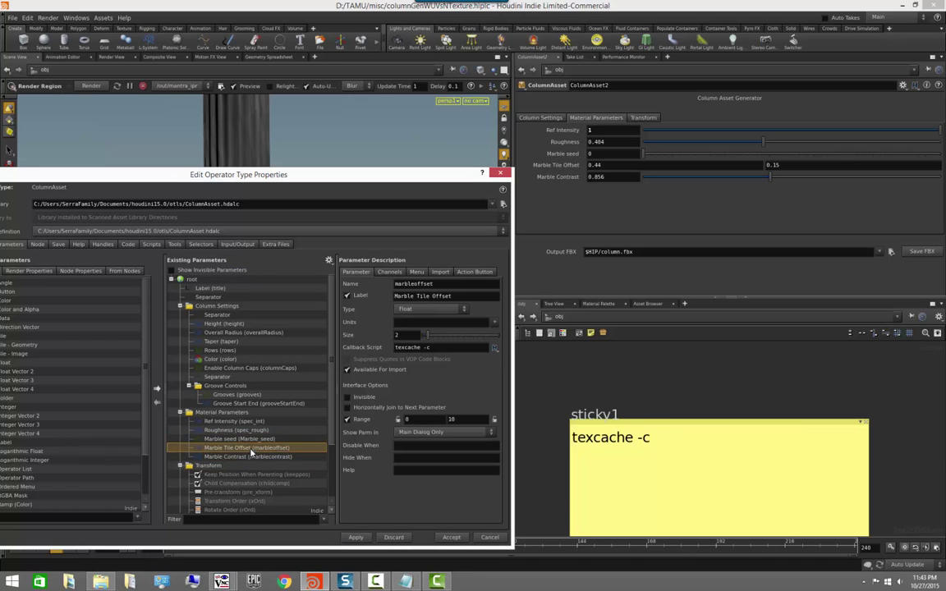
pyautogui.click(268, 457)
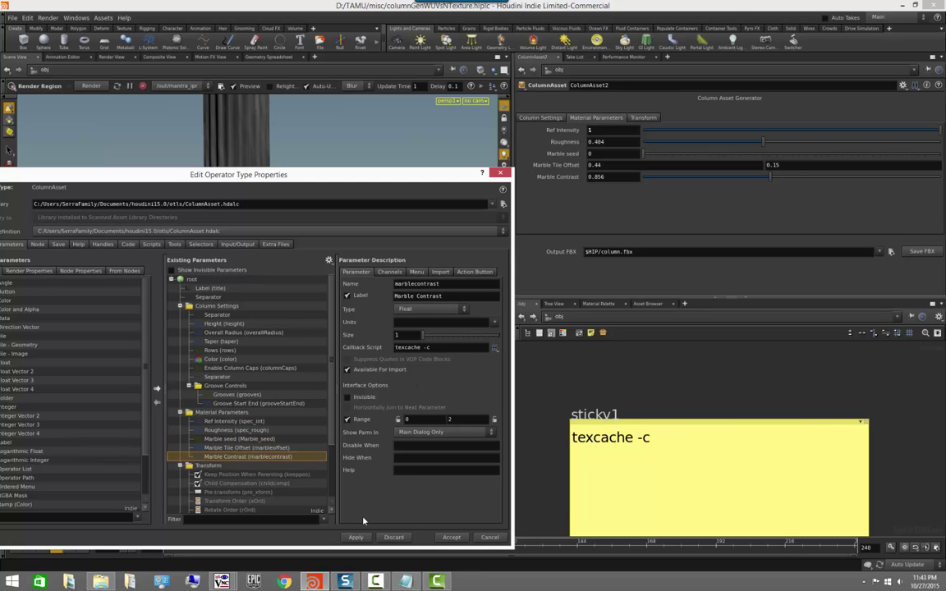
pyautogui.click(451, 537)
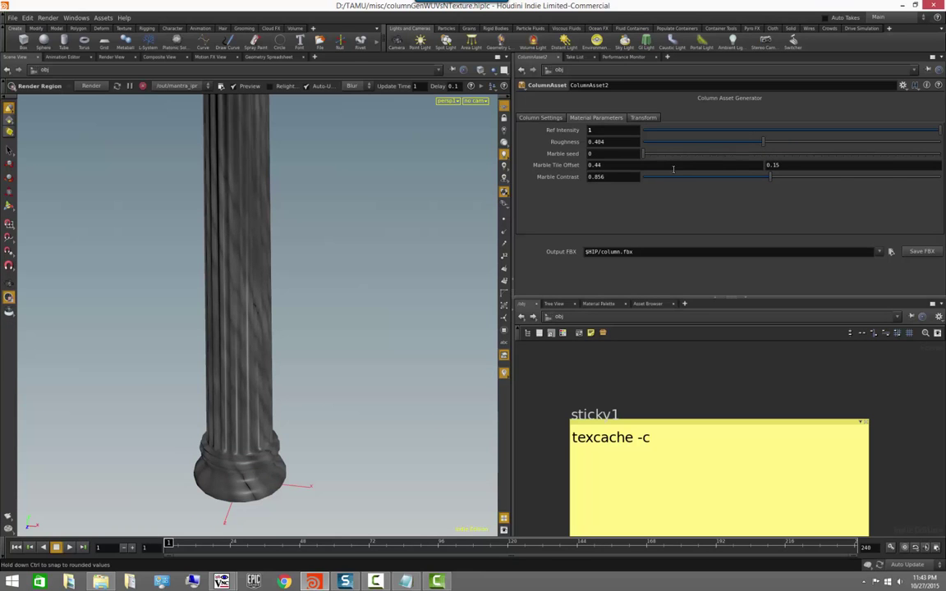
# - Try a different Marble Contrast value on the column and undo the change
pyautogui.moveTo(771, 181)
pyautogui.mouseDown()
pyautogui.moveTo(667, 181)
pyautogui.moveTo(677, 190)
pyautogui.moveTo(756, 177)
pyautogui.mouseUp()
pyautogui.moveTo(810, 190); pyautogui.dragTo(781, 243)
pyautogui.hotkey('ctrl', 'z')
# - Raise the column's first Marble Tile Offset value to 0.5 and on to 1.3
pyautogui.moveTo(612, 165); pyautogui.dragTo(647, 190, button='middle')
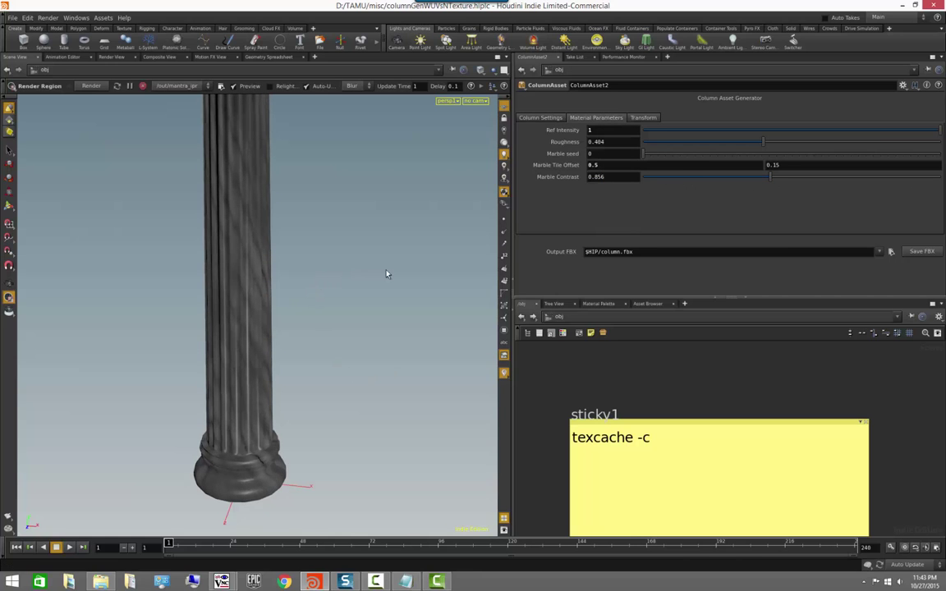
pyautogui.keyDown('alt'); pyautogui.moveTo(387, 274); pyautogui.dragTo(333, 224, button='right'); pyautogui.keyUp('alt')
pyautogui.keyDown('alt'); pyautogui.moveTo(333, 224); pyautogui.dragTo(322, 325, button='middle'); pyautogui.keyUp('alt')
pyautogui.moveTo(321, 325); pyautogui.dragTo(295, 344)
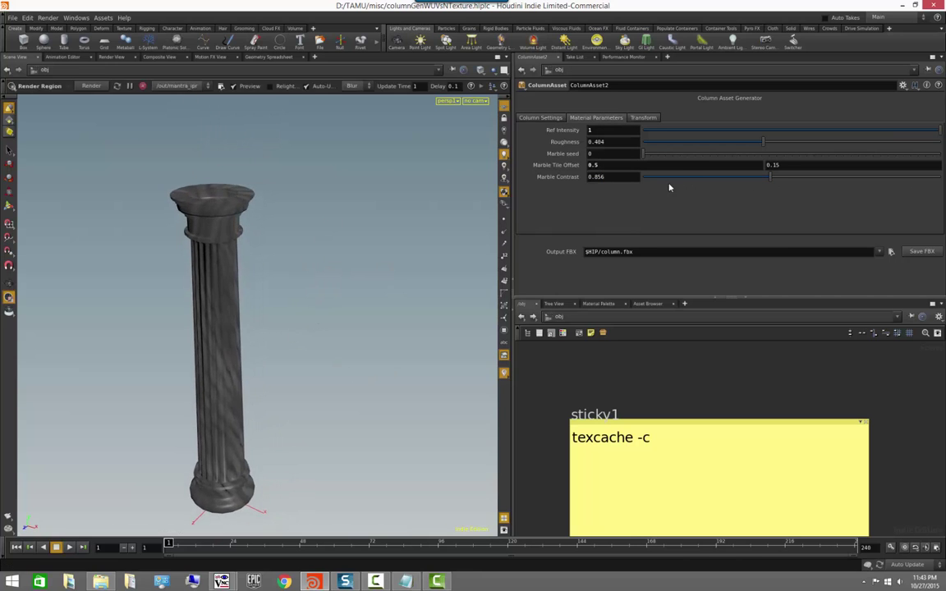
pyautogui.moveTo(609, 165); pyautogui.dragTo(652, 166, button='middle')
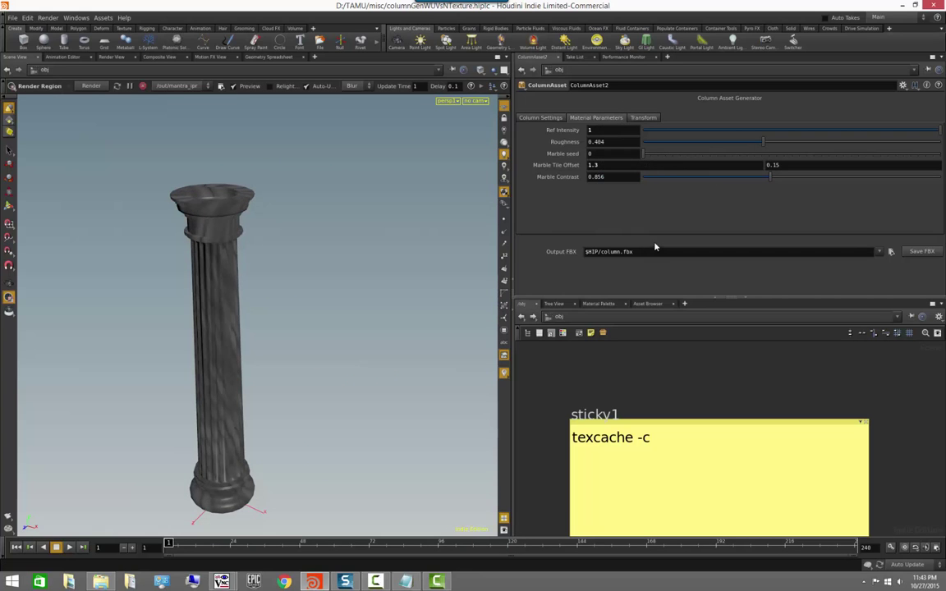
# - Try a Marble seed of 59 on the column and check the refreshed texture
pyautogui.moveTo(644, 154); pyautogui.dragTo(732, 156)
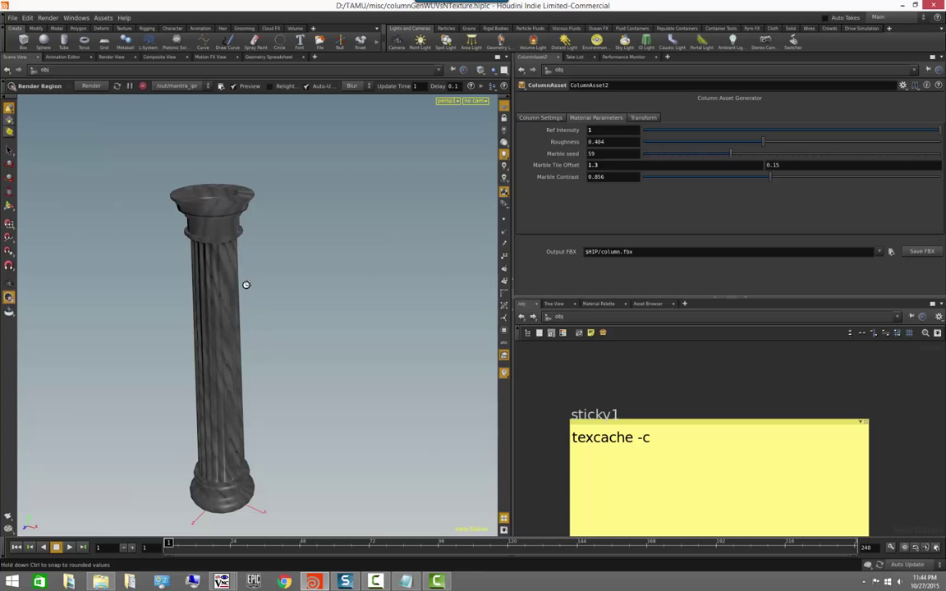
pyautogui.press('Escape')
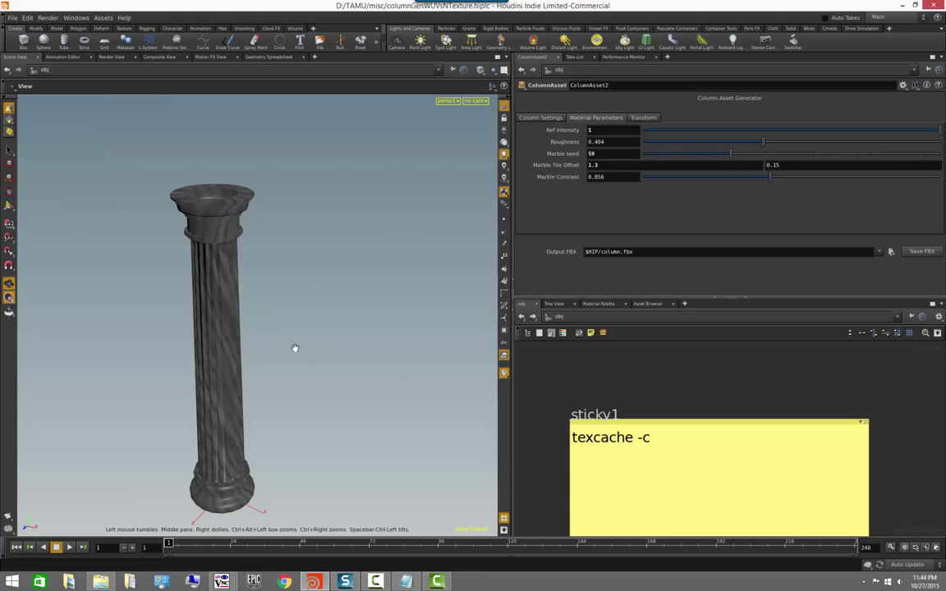
pyautogui.moveTo(296, 348); pyautogui.dragTo(295, 285)
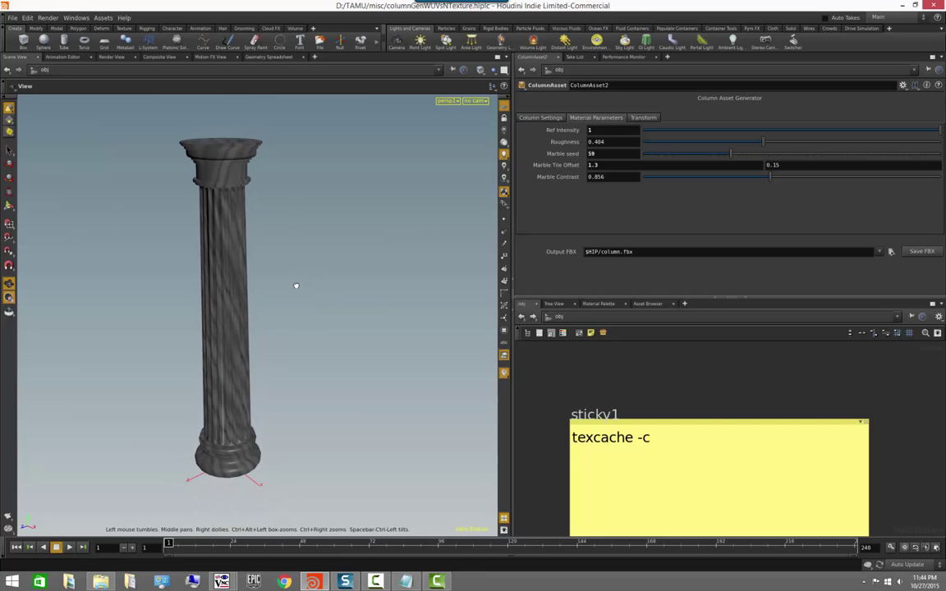
# - Remove the texcache -c sticky note from the object network beside ColumnAsset2
pyautogui.click(866, 423)
pyautogui.moveTo(863, 424); pyautogui.dragTo(688, 381, button='middle')
pyautogui.scroll(-3, 688, 381)
pyautogui.moveTo(760, 423); pyautogui.dragTo(574, 376, button='middle')
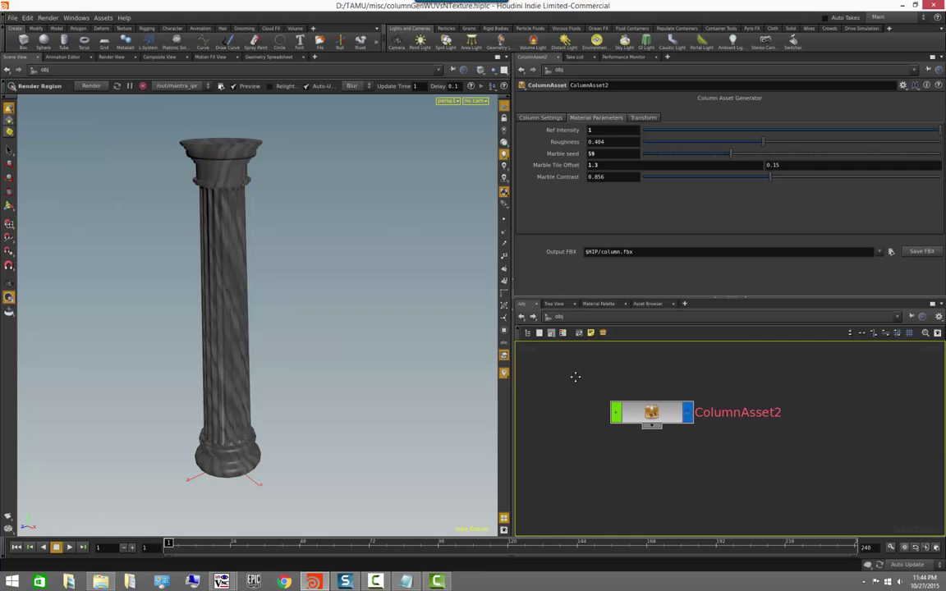
# - Brighten the column's Color setting to pure white (1, 1, 1) and close the color editor
pyautogui.click(540, 117)
pyautogui.click(602, 188)
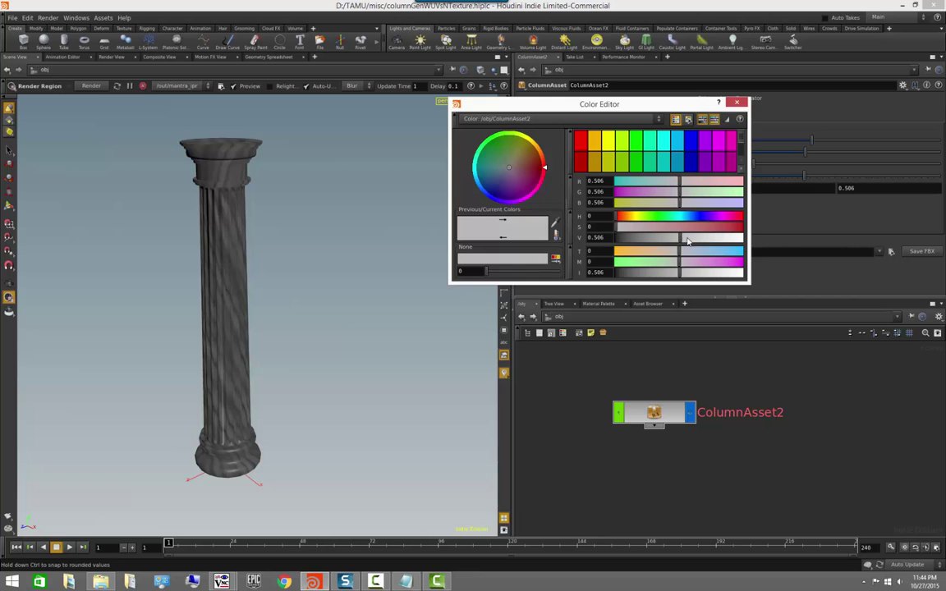
pyautogui.moveTo(686, 238); pyautogui.dragTo(770, 239)
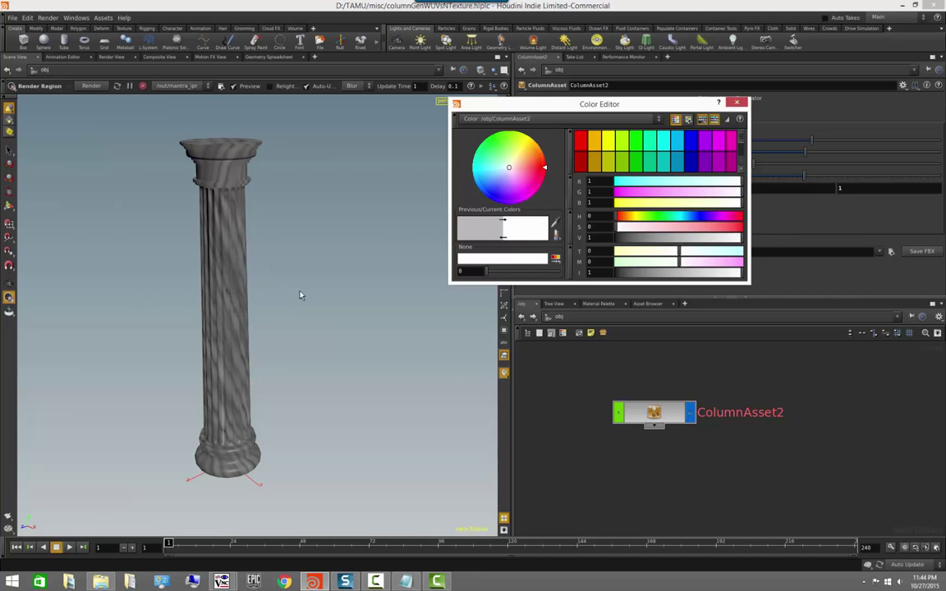
pyautogui.keyDown('alt'); pyautogui.moveTo(327, 289); pyautogui.dragTo(300, 313); pyautogui.keyUp('alt')
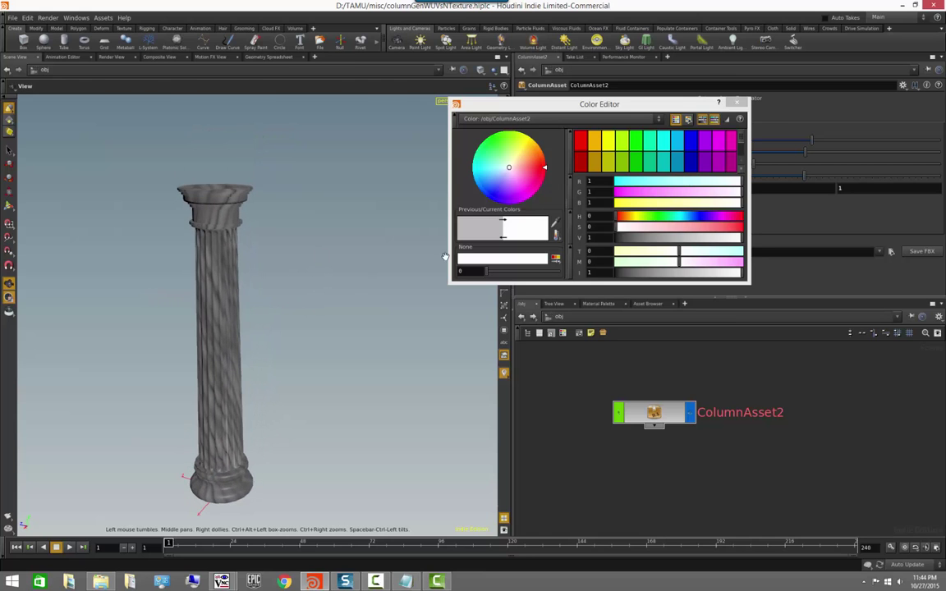
pyautogui.click(737, 103)
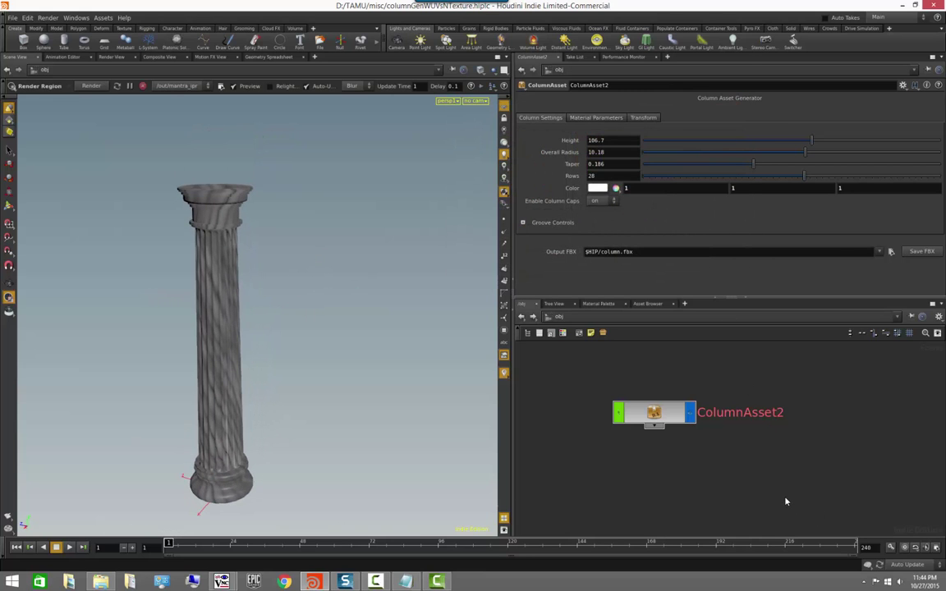
pyautogui.press('alt')
# - Set the column's Grooves to 18 and Height to 108.7, and adjust its Overall Radius
pyautogui.click(525, 222)
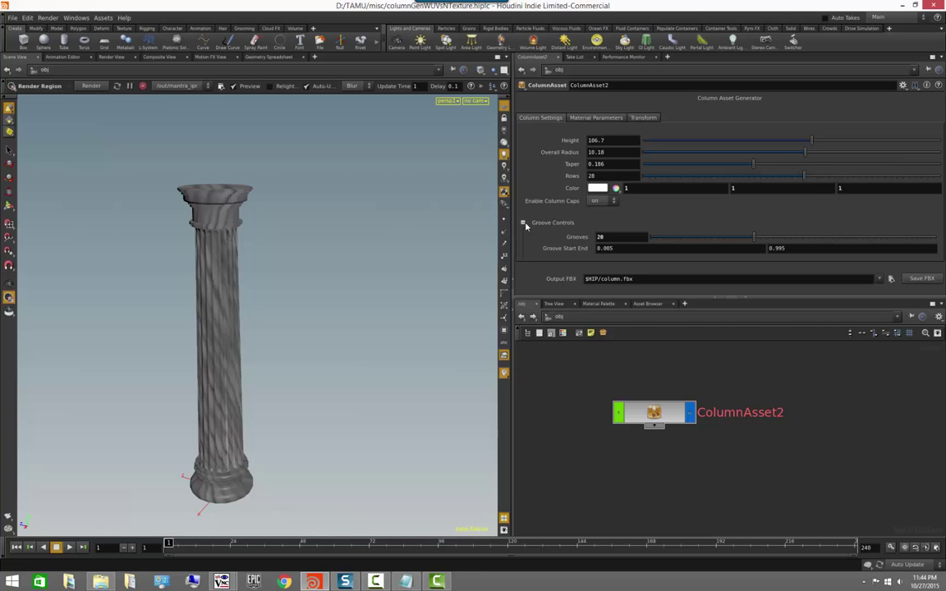
pyautogui.moveTo(753, 241)
pyautogui.mouseDown()
pyautogui.moveTo(738, 241)
pyautogui.moveTo(770, 236)
pyautogui.moveTo(680, 238)
pyautogui.moveTo(740, 231)
pyautogui.mouseUp()
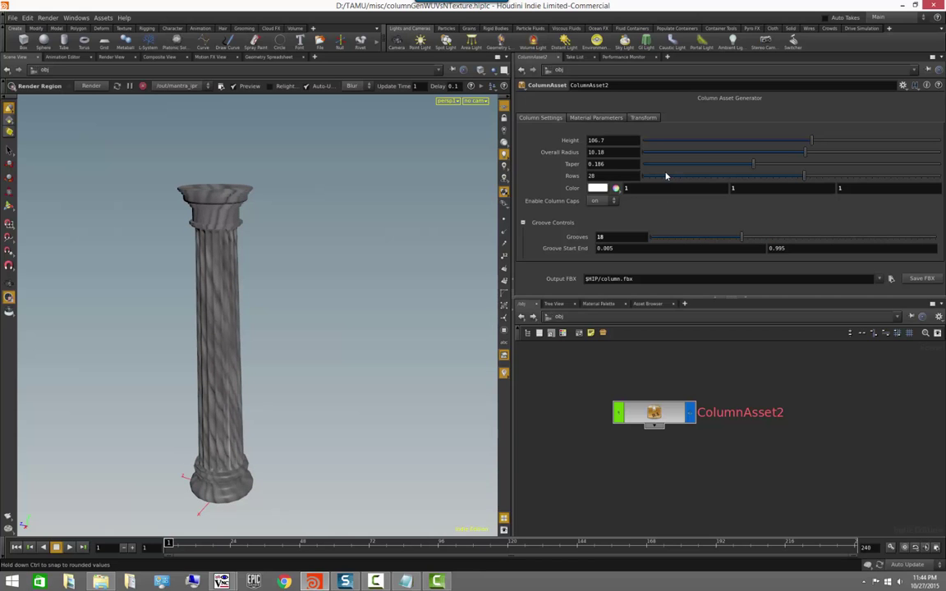
pyautogui.moveTo(791, 149)
pyautogui.mouseDown()
pyautogui.moveTo(729, 148)
pyautogui.moveTo(829, 148)
pyautogui.moveTo(804, 162)
pyautogui.moveTo(849, 154)
pyautogui.moveTo(805, 156)
pyautogui.mouseUp()
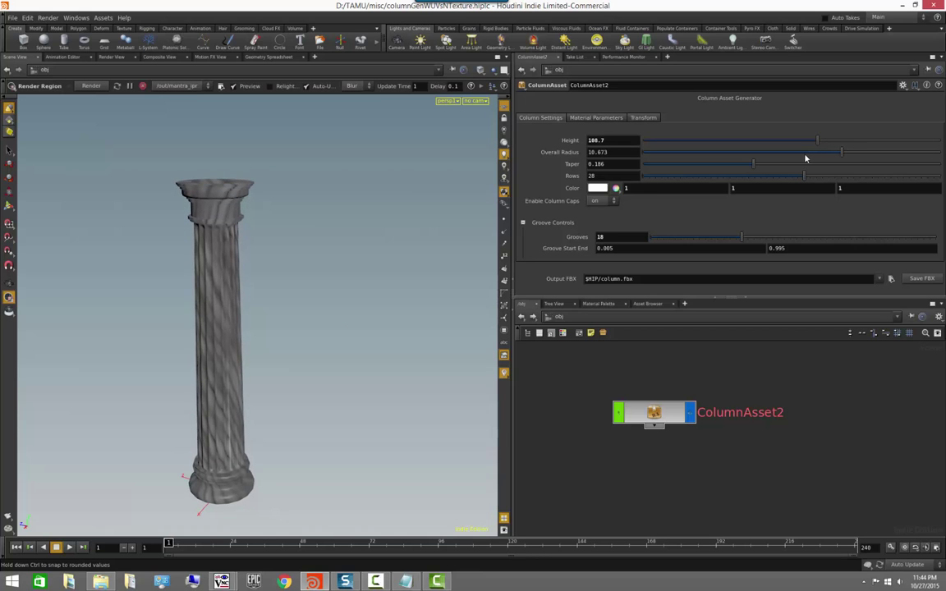
# - Set the column material's Roughness to 0.496 and Marble seed to 0, keeping Ref Intensity at 1
pyautogui.click(595, 119)
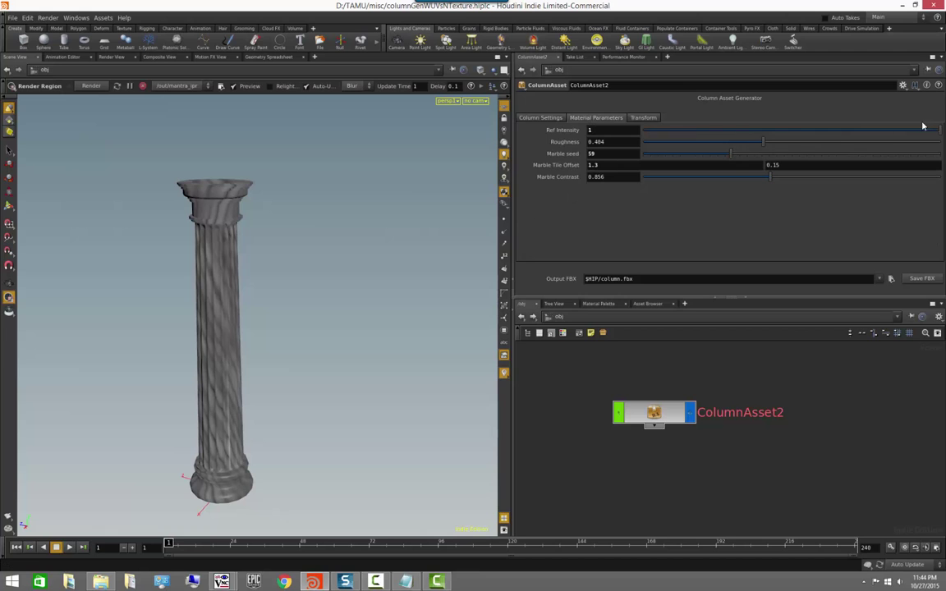
pyautogui.moveTo(941, 130)
pyautogui.mouseDown()
pyautogui.moveTo(725, 141)
pyautogui.moveTo(942, 139)
pyautogui.mouseUp()
pyautogui.moveTo(760, 146); pyautogui.dragTo(792, 154)
pyautogui.moveTo(721, 158); pyautogui.dragTo(644, 157)
pyautogui.press('Escape')
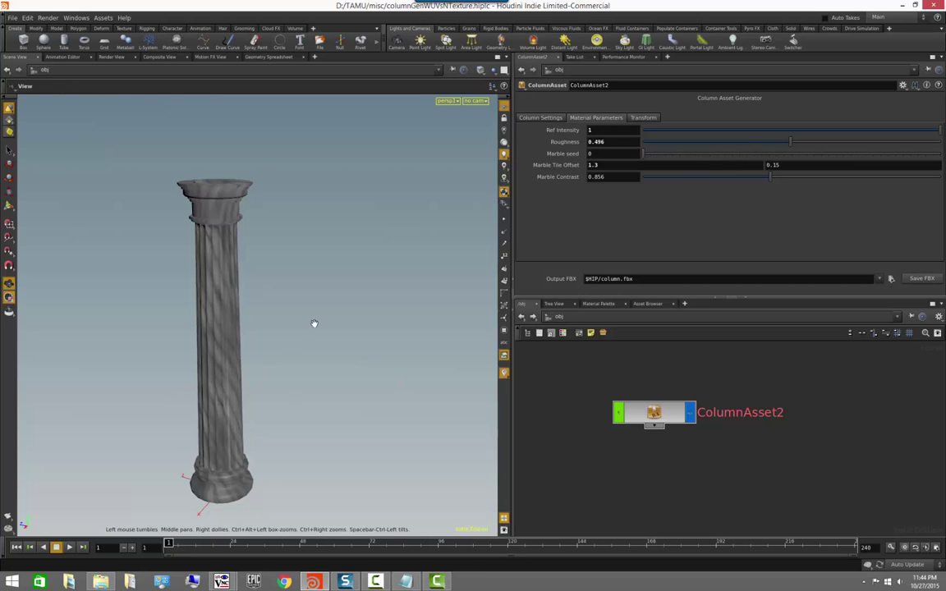
pyautogui.moveTo(312, 323)
pyautogui.mouseDown()
pyautogui.moveTo(277, 328)
pyautogui.moveTo(307, 349)
pyautogui.moveTo(309, 319)
pyautogui.mouseUp()
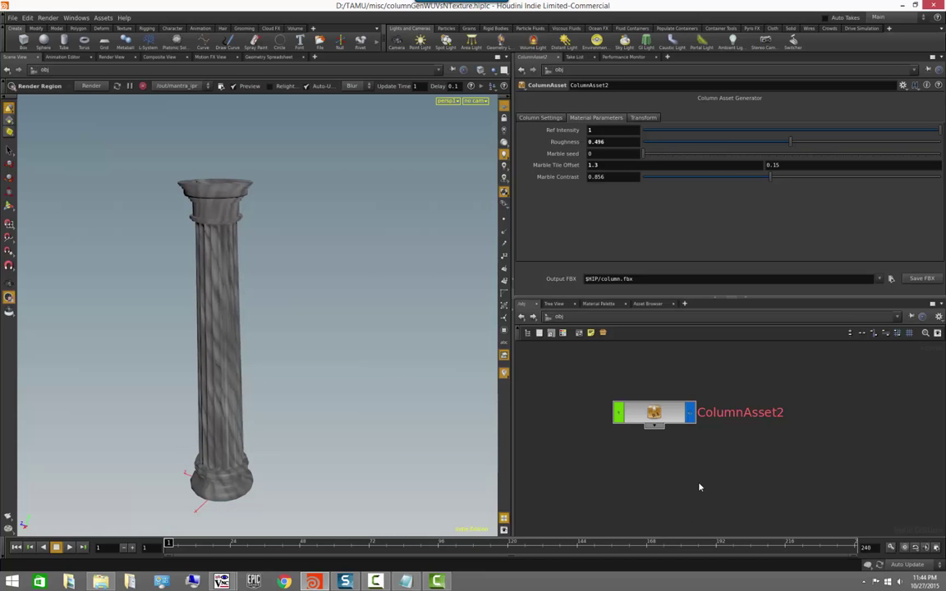
# - Save the ColumnAsset2 node type and match the node to its current definition
pyautogui.rightClick(653, 418)
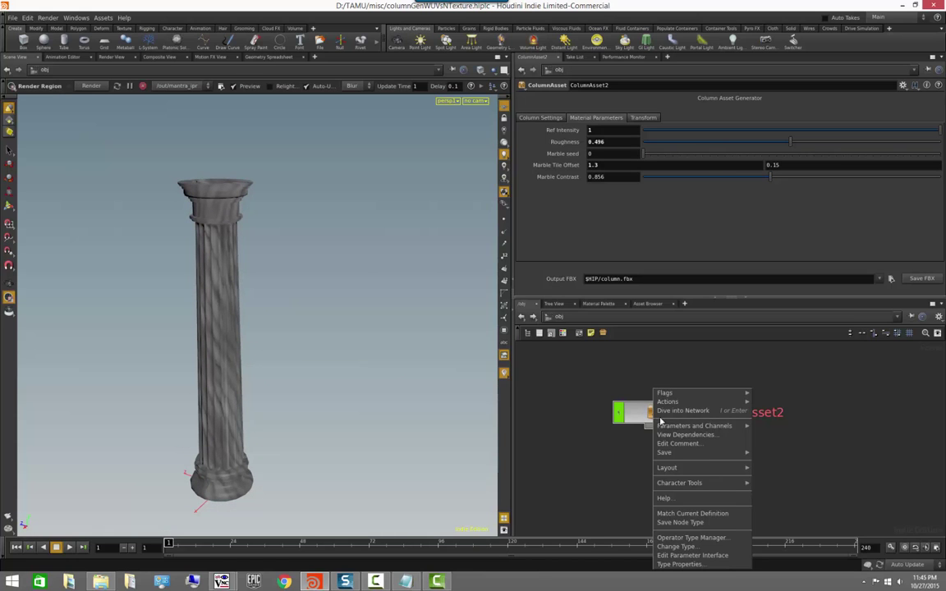
pyautogui.click(681, 522)
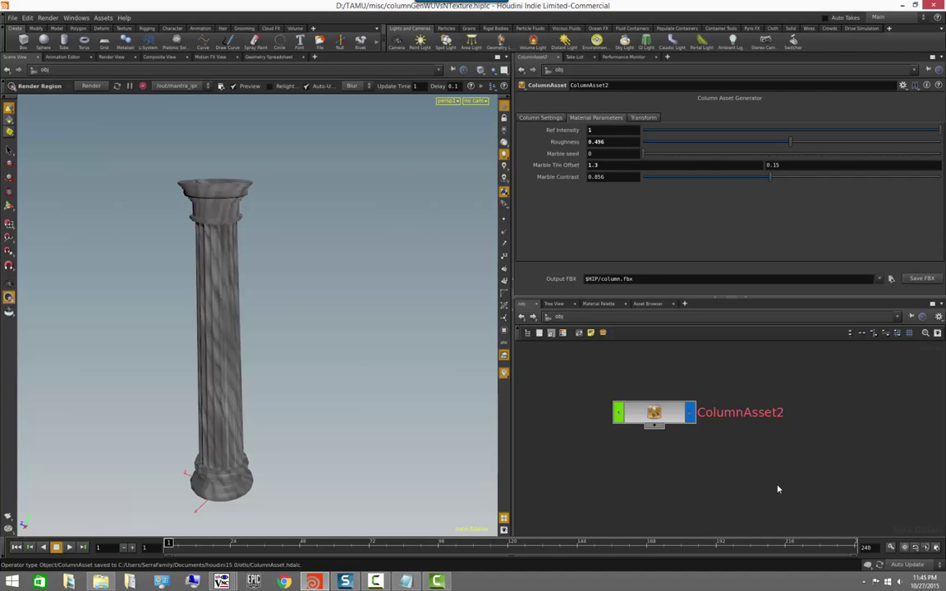
pyautogui.rightClick(667, 414)
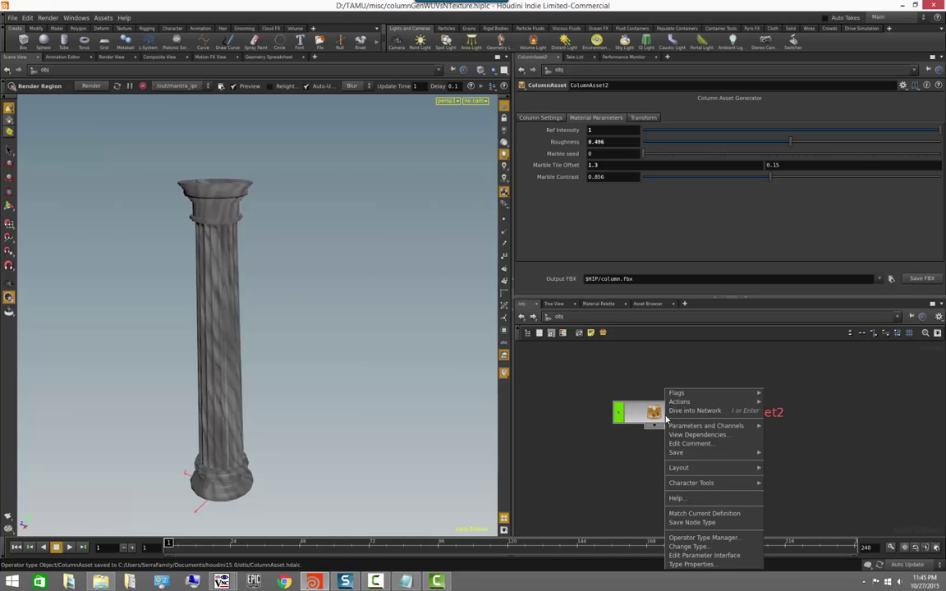
pyautogui.click(696, 513)
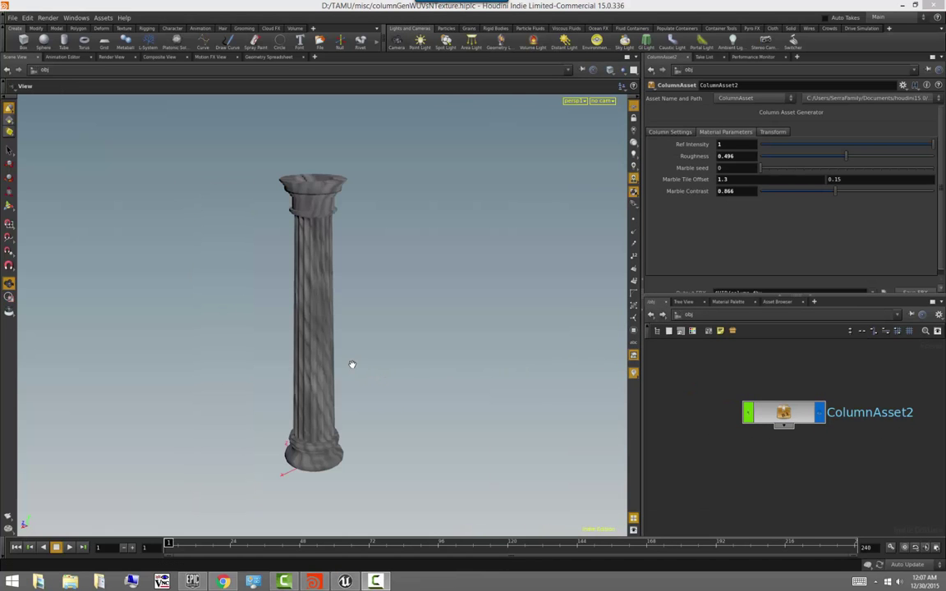
# - Examine the marble texture's scale and direction on the column's base, shaft and capital
pyautogui.moveTo(351, 363); pyautogui.dragTo(394, 379, button='right')
pyautogui.moveTo(323, 377); pyautogui.dragTo(430, 380)
pyautogui.moveTo(368, 367); pyautogui.dragTo(402, 370, button='middle')
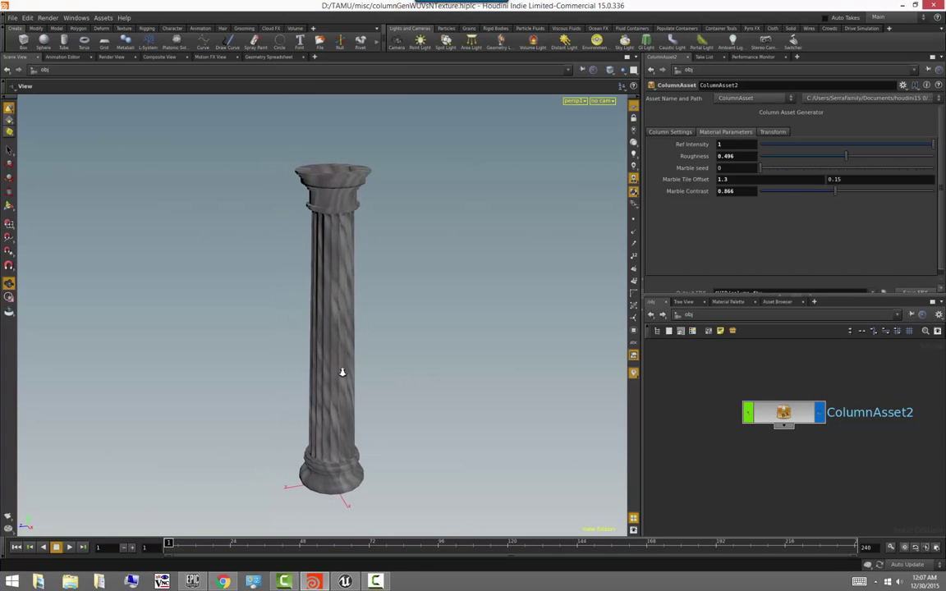
pyautogui.moveTo(342, 374); pyautogui.dragTo(346, 419, button='right')
pyautogui.moveTo(415, 358); pyautogui.dragTo(420, 357, button='middle')
pyautogui.moveTo(421, 356); pyautogui.dragTo(393, 450)
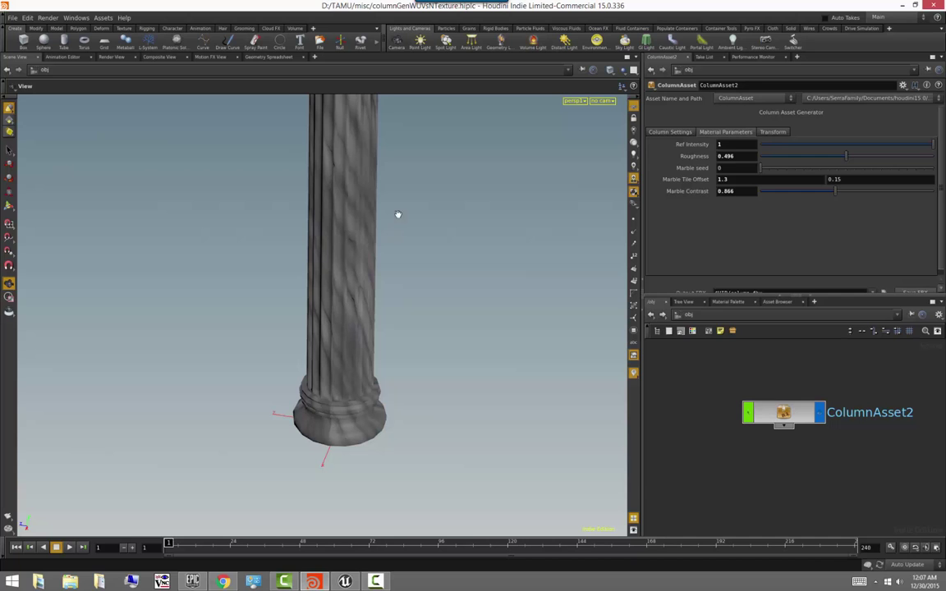
pyautogui.moveTo(396, 214); pyautogui.dragTo(436, 228)
pyautogui.moveTo(436, 229); pyautogui.dragTo(424, 431, button='middle')
pyautogui.moveTo(424, 431); pyautogui.dragTo(385, 353)
pyautogui.moveTo(477, 349); pyautogui.dragTo(494, 388, button='right')
pyautogui.moveTo(494, 389)
pyautogui.mouseDown()
pyautogui.moveTo(528, 397)
pyautogui.moveTo(493, 408)
pyautogui.mouseUp()
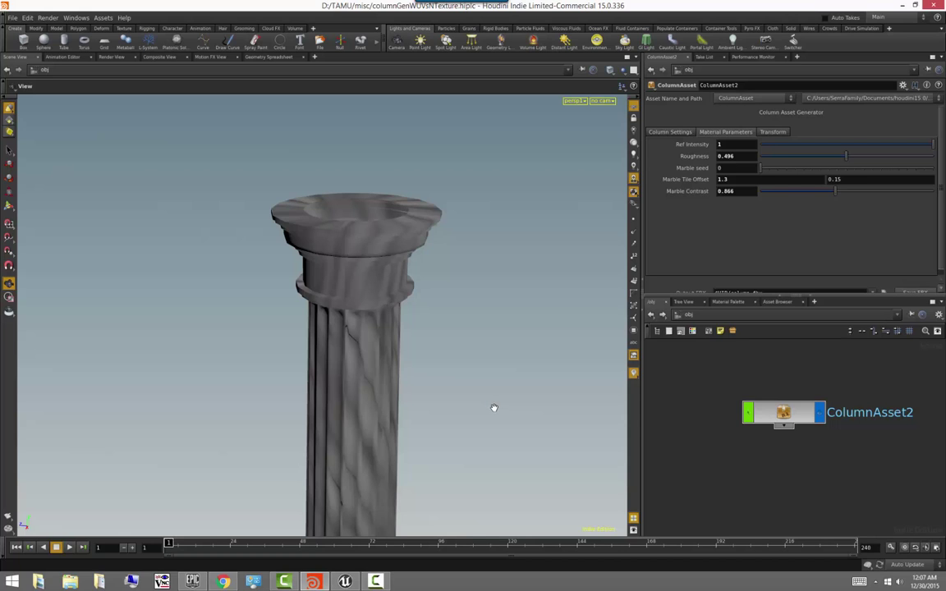
pyautogui.moveTo(493, 408); pyautogui.dragTo(481, 398)
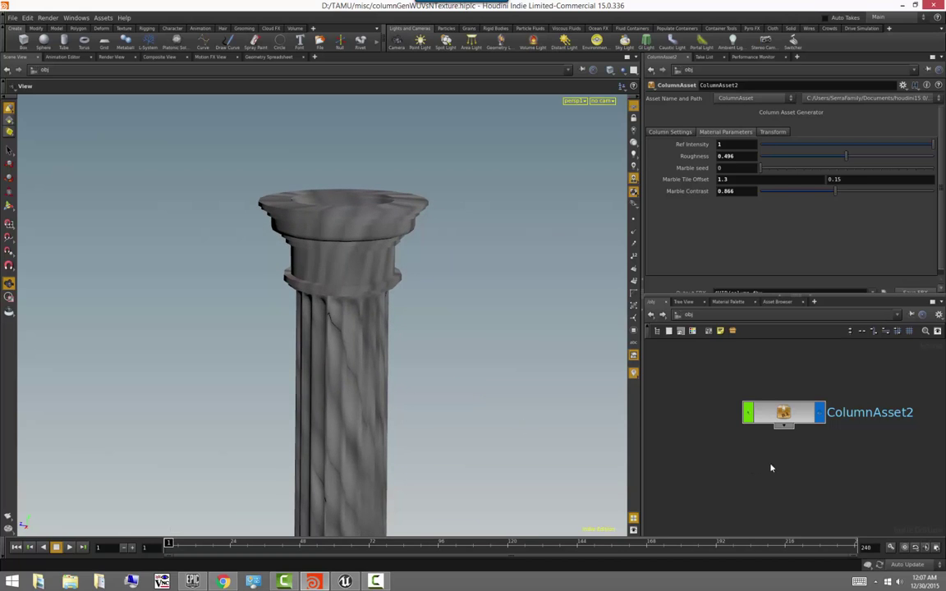
# - Allow editing of ColumnAsset2's contents and select the uvtransform1 node inside Column_geo
pyautogui.rightClick(783, 403)
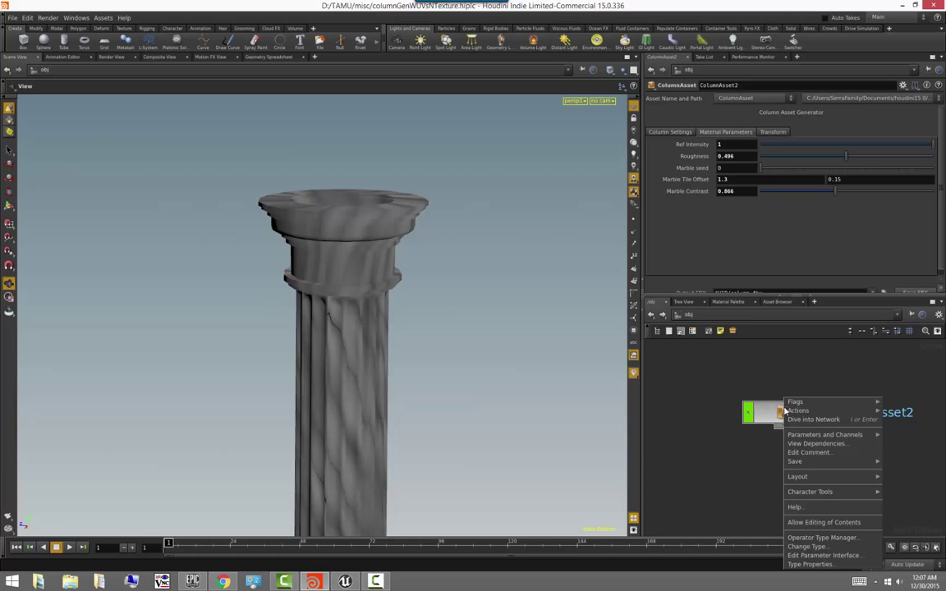
pyautogui.click(834, 523)
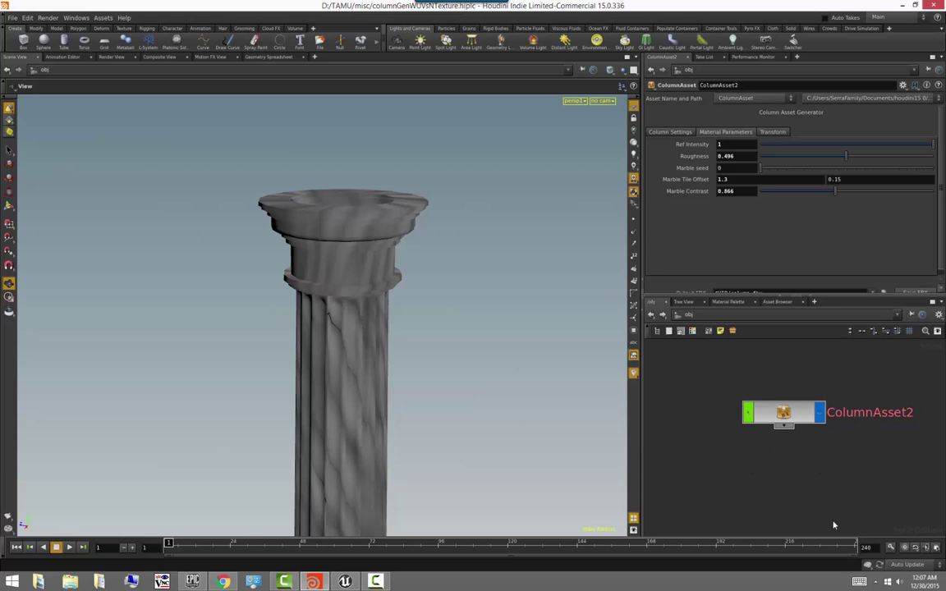
pyautogui.doubleClick(785, 413)
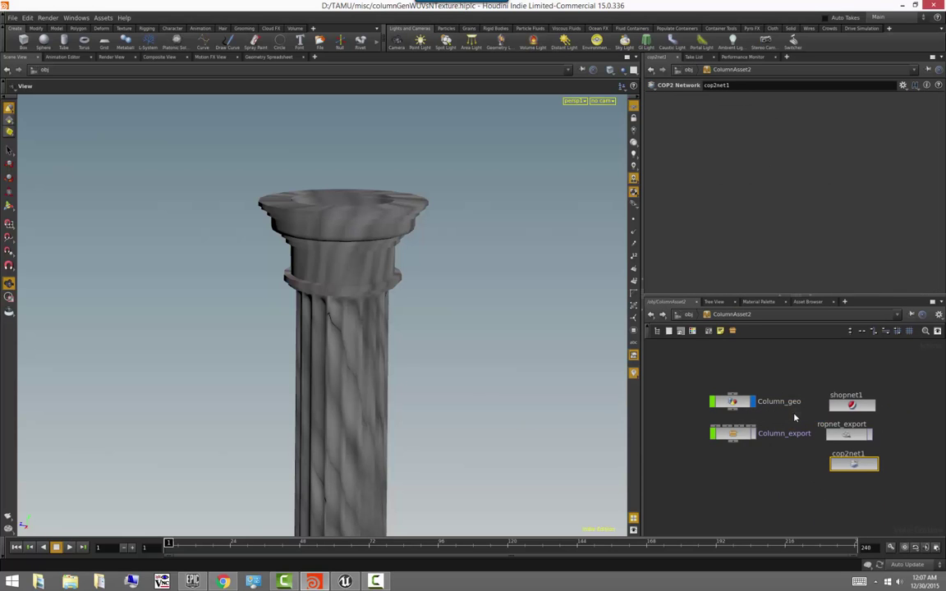
pyautogui.doubleClick(736, 404)
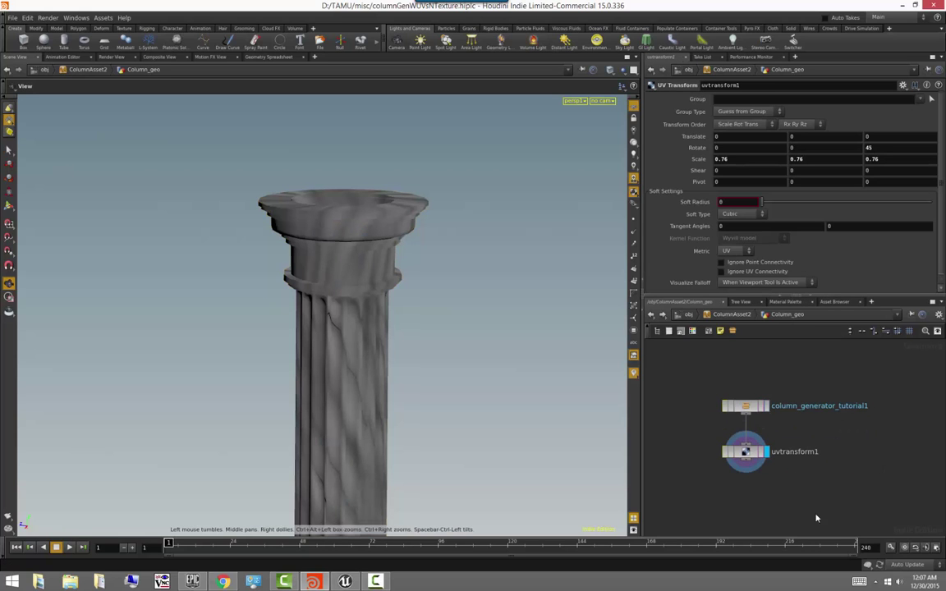
pyautogui.click(747, 454)
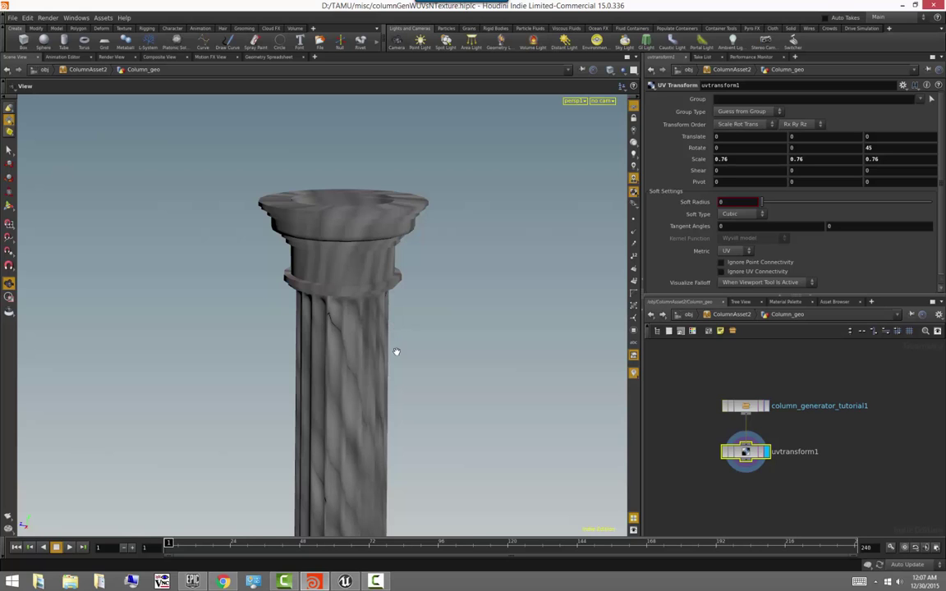
# - Inspect how the marble veins run along the column's capital, shaft and base
pyautogui.moveTo(458, 465); pyautogui.dragTo(460, 323, button='middle')
pyautogui.moveTo(462, 323); pyautogui.dragTo(380, 370, button='right')
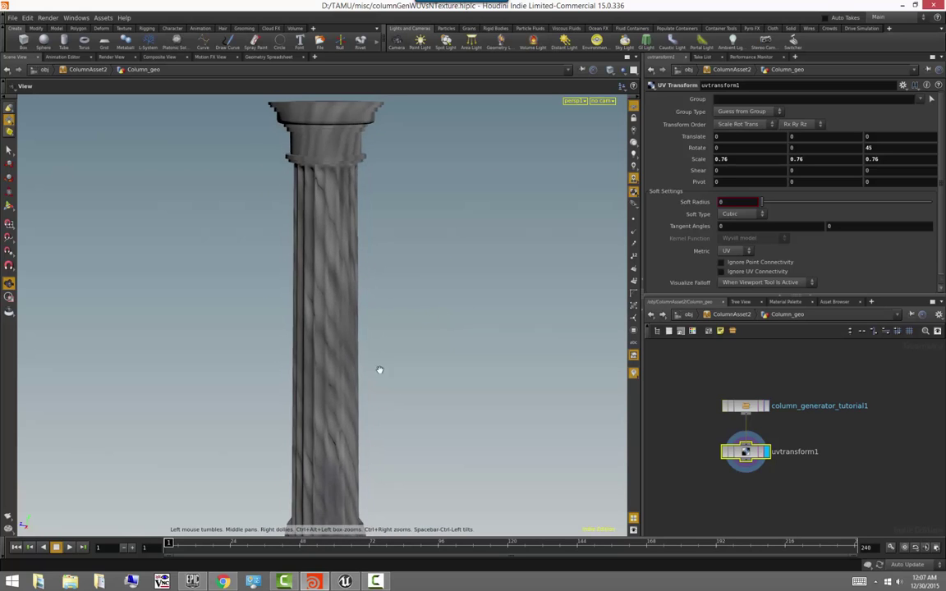
pyautogui.moveTo(380, 370); pyautogui.dragTo(433, 273, button='middle')
pyautogui.moveTo(433, 273); pyautogui.dragTo(400, 308, button='right')
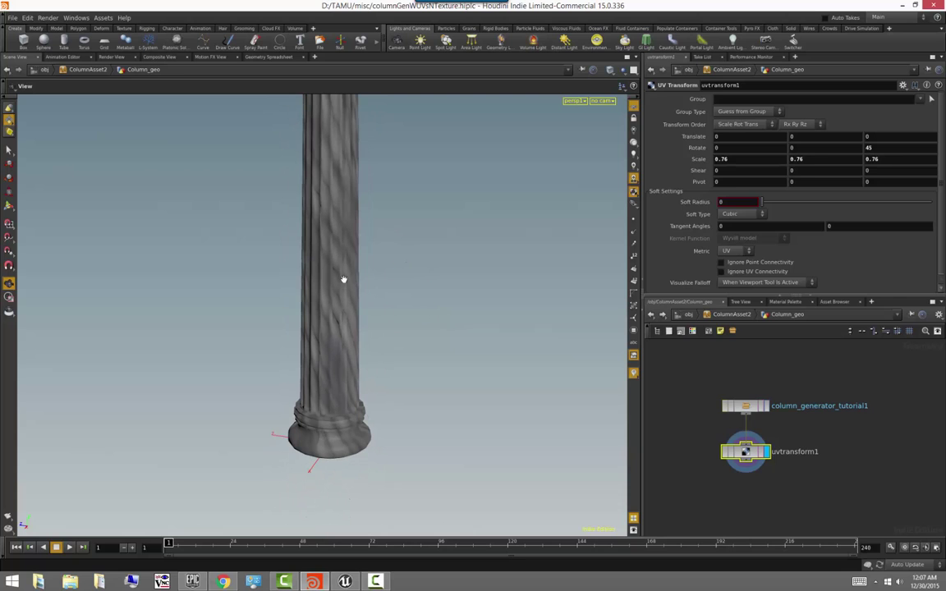
pyautogui.moveTo(363, 248); pyautogui.dragTo(378, 410, button='middle')
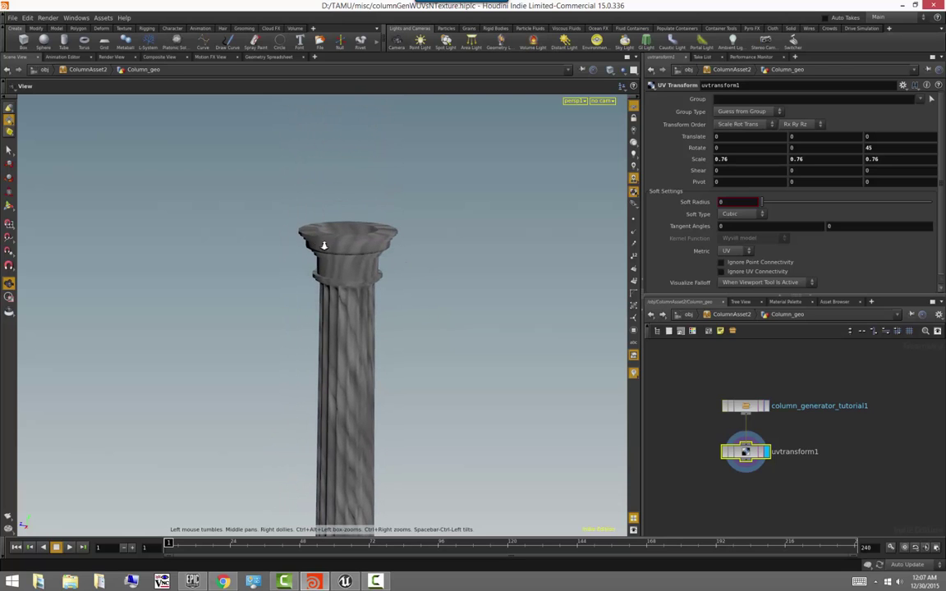
pyautogui.moveTo(323, 245); pyautogui.dragTo(463, 284, button='right')
pyautogui.moveTo(450, 285); pyautogui.dragTo(425, 382)
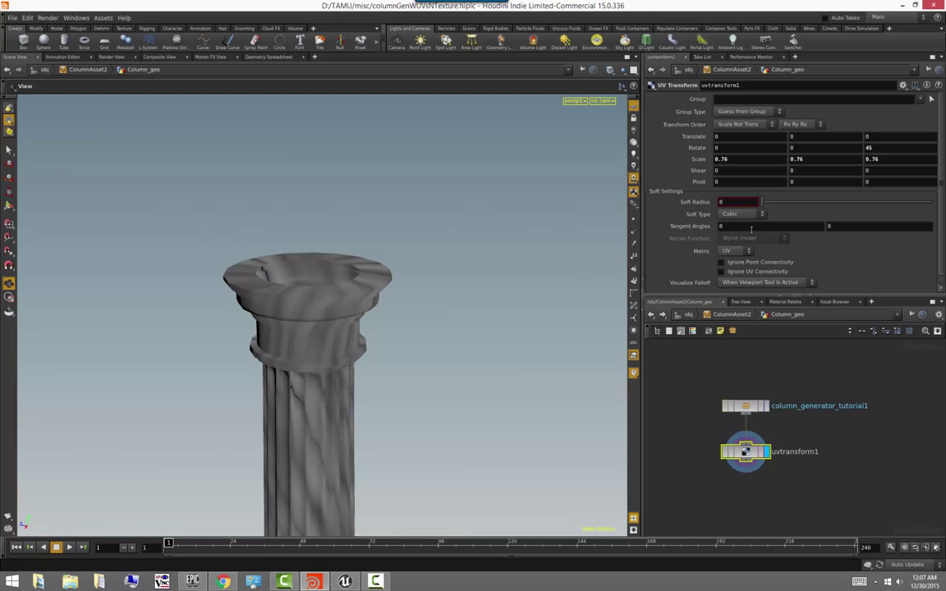
# - Revert uvtransform1's Scale to its default values
pyautogui.rightClick(702, 161)
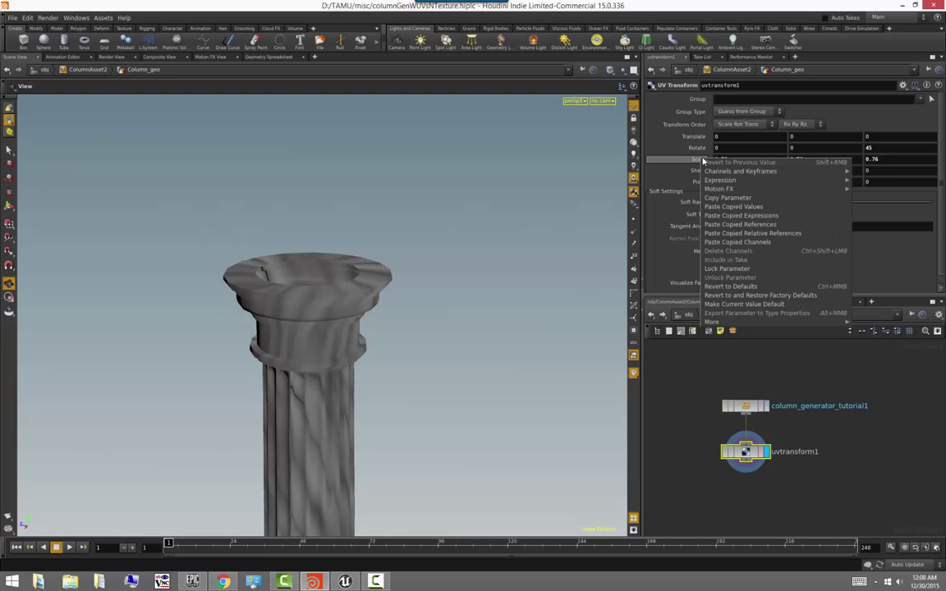
pyautogui.click(743, 286)
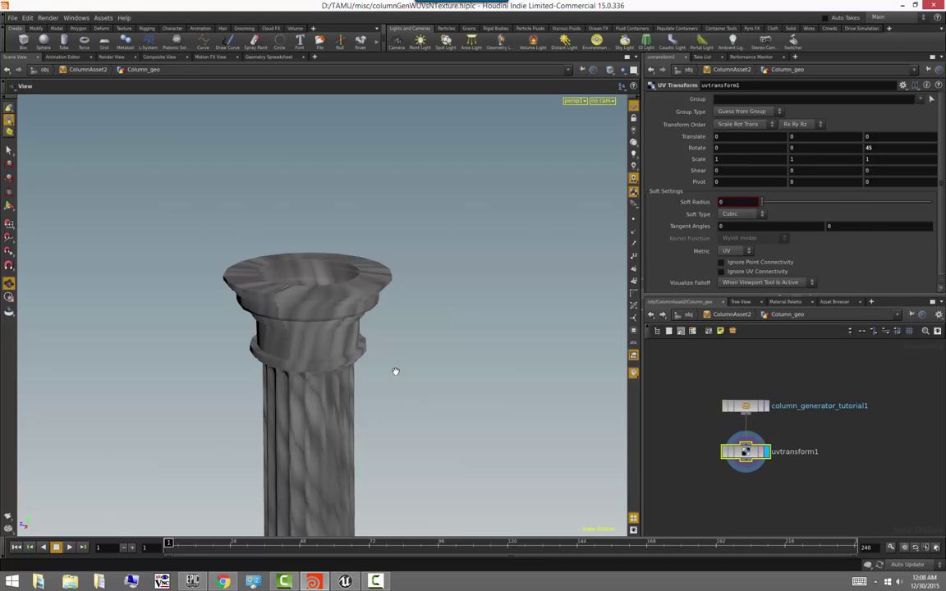
pyautogui.keyDown('alt'); pyautogui.moveTo(395, 372); pyautogui.dragTo(706, 211); pyautogui.keyUp('alt')
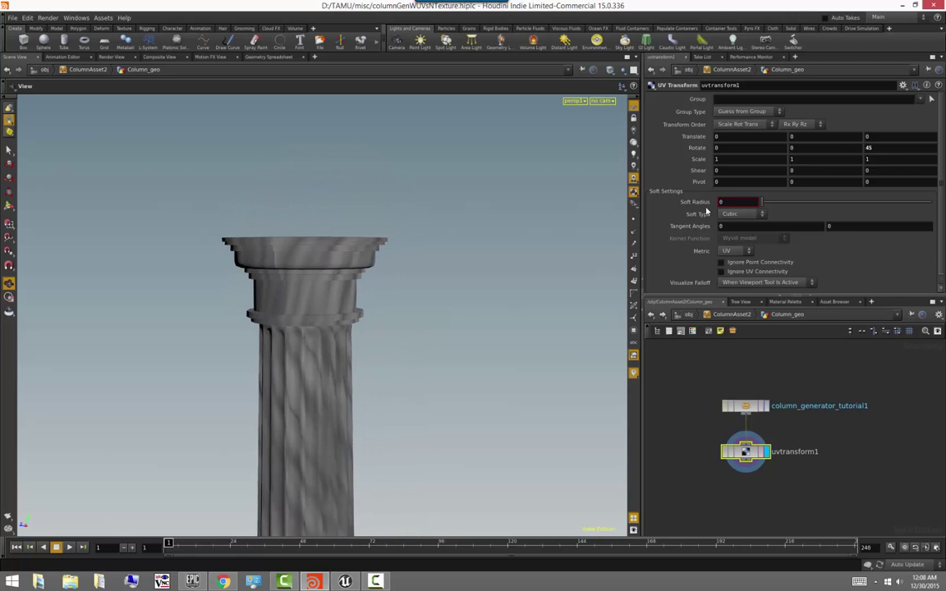
# - Turn off the viewport lighting and set uvtransform1's Z rotation to 0
pyautogui.moveTo(876, 148); pyautogui.dragTo(849, 151)
pyautogui.click(634, 132)
pyautogui.moveTo(403, 331)
pyautogui.mouseDown()
pyautogui.moveTo(426, 331)
pyautogui.moveTo(414, 335)
pyautogui.mouseUp()
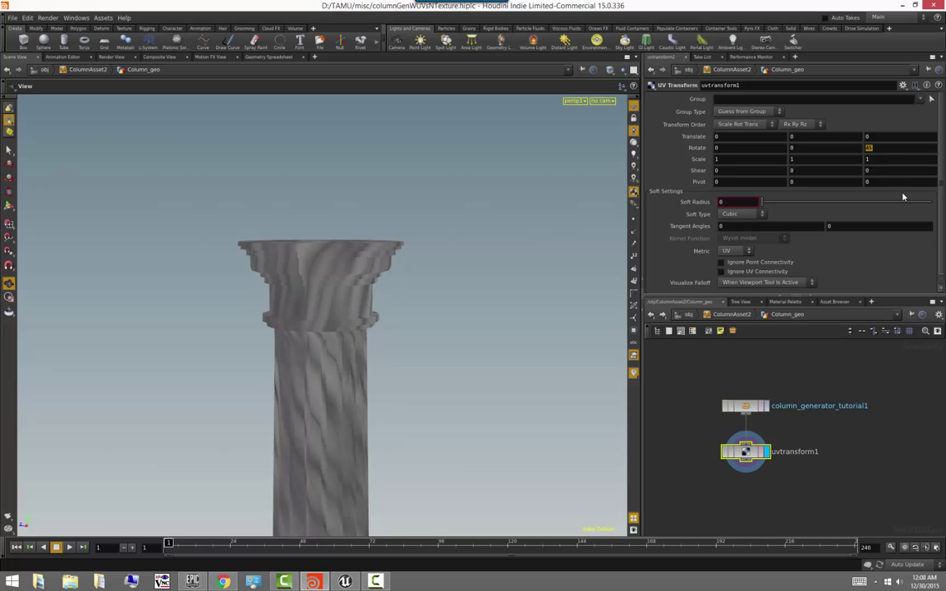
pyautogui.write('0')
pyautogui.press('Return')
pyautogui.moveTo(517, 305)
pyautogui.mouseDown()
pyautogui.moveTo(566, 298)
pyautogui.moveTo(502, 310)
pyautogui.moveTo(435, 347)
pyautogui.moveTo(422, 323)
pyautogui.mouseUp()
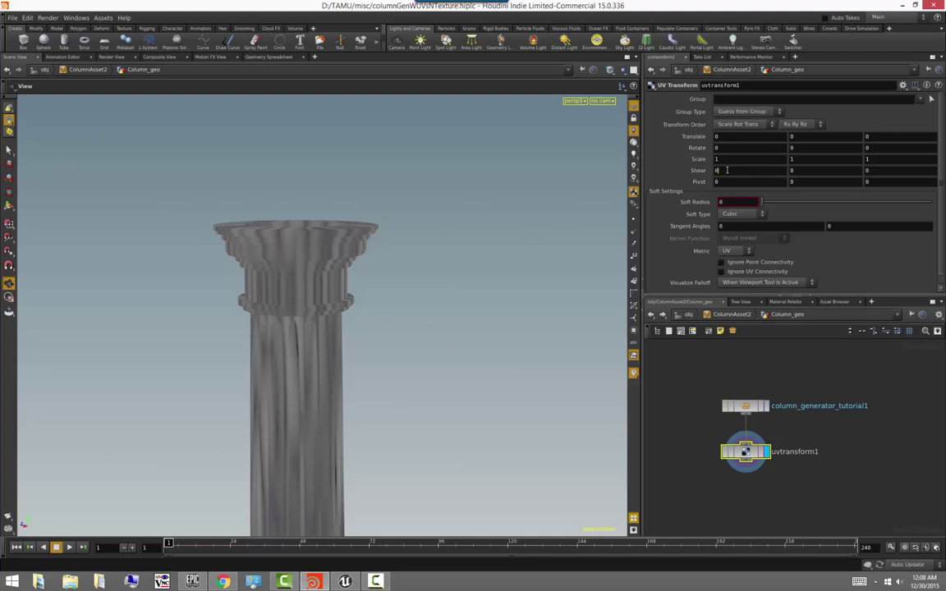
# - Shear the column's UVs in uvtransform1 by setting the first Shear value to 1.5
pyautogui.moveTo(727, 170); pyautogui.dragTo(509, 337, button='middle')
pyautogui.moveTo(400, 338); pyautogui.dragTo(355, 248, button='middle')
pyautogui.moveTo(355, 248); pyautogui.dragTo(317, 328, button='right')
pyautogui.moveTo(317, 328); pyautogui.dragTo(310, 382)
pyautogui.moveTo(311, 382); pyautogui.dragTo(386, 255, button='middle')
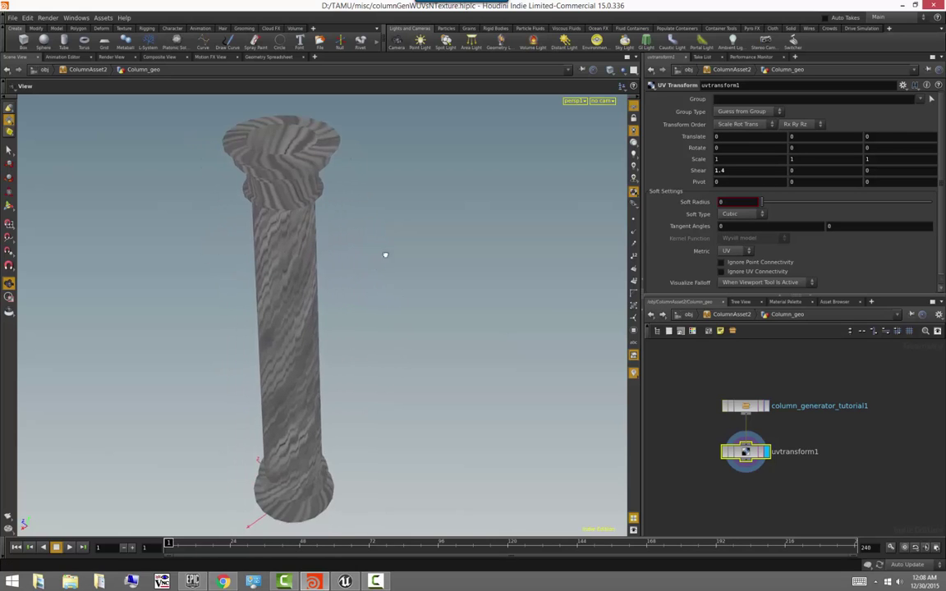
pyautogui.moveTo(386, 255); pyautogui.dragTo(382, 214)
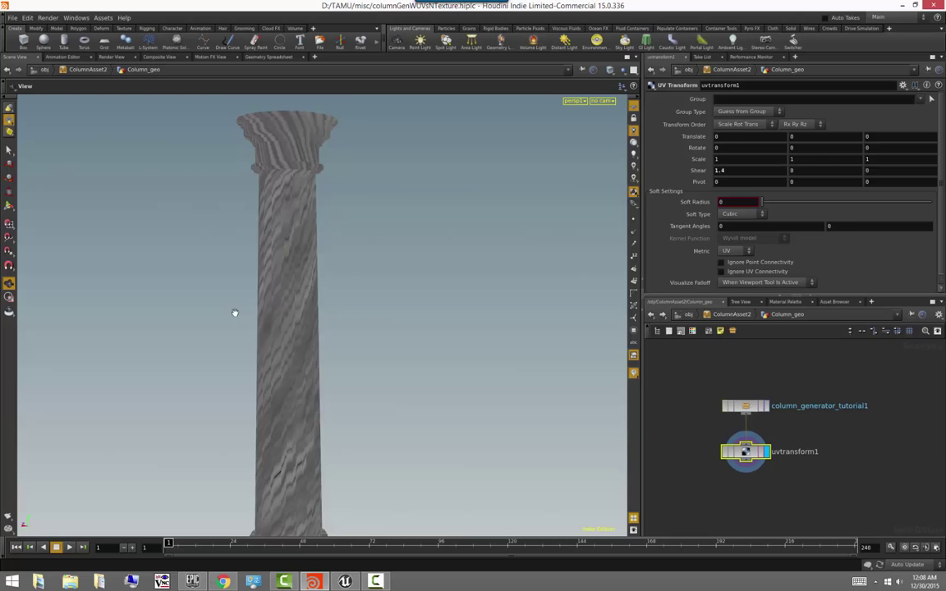
pyautogui.moveTo(234, 314)
pyautogui.mouseDown()
pyautogui.moveTo(392, 335)
pyautogui.moveTo(465, 323)
pyautogui.moveTo(303, 342)
pyautogui.moveTo(241, 325)
pyautogui.mouseUp()
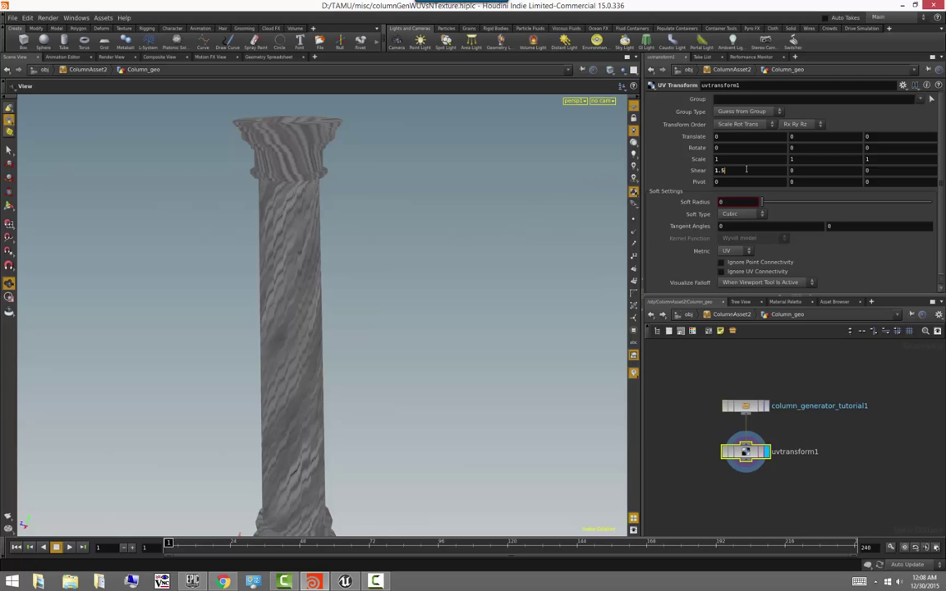
pyautogui.press('Return')
# - Examine the sheared layout in the UV viewport, then return to the perspective view and check the veins on the column
pyautogui.click(576, 101)
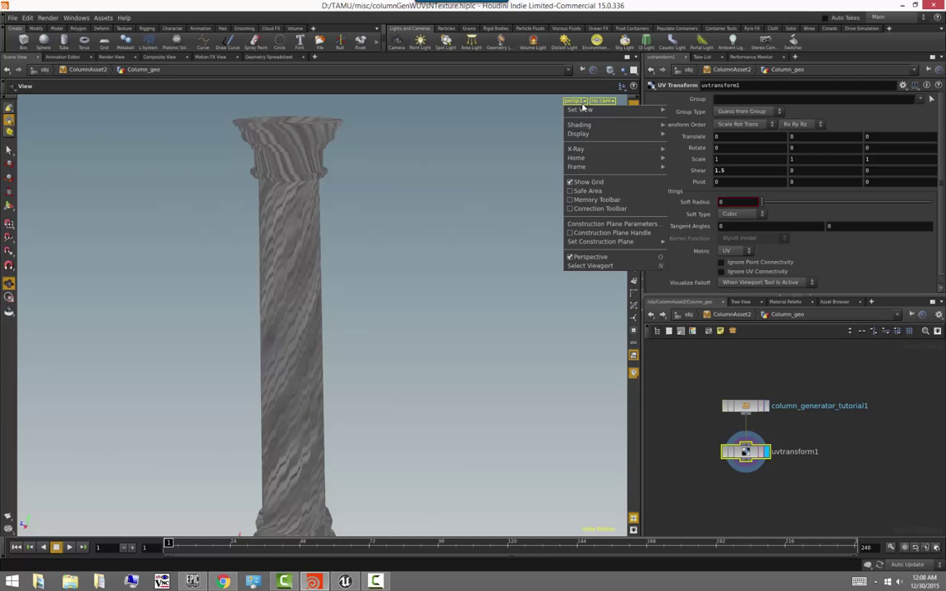
pyautogui.moveTo(584, 109)
pyautogui.click(618, 136)
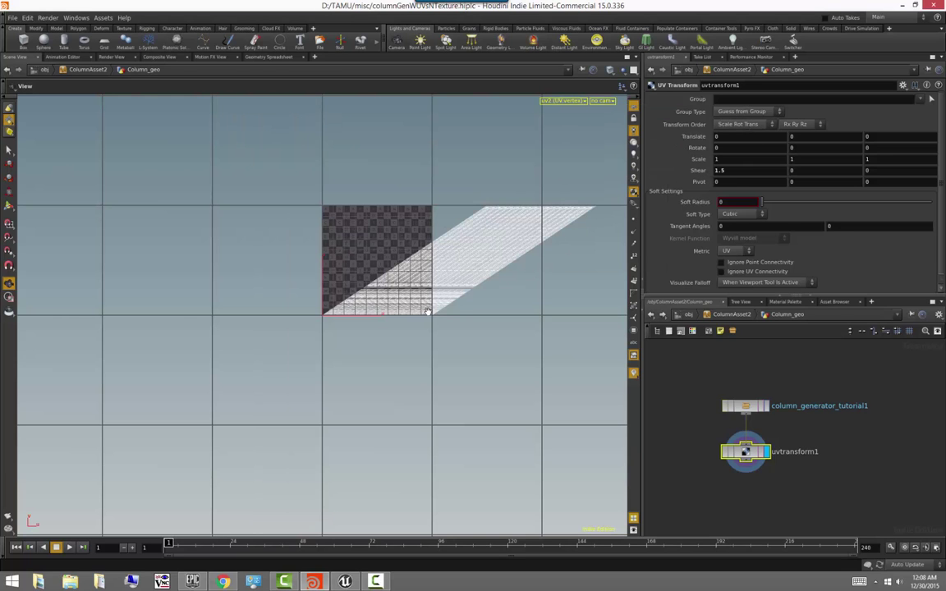
pyautogui.scroll(1, 428, 312)
pyautogui.click(570, 101)
pyautogui.moveTo(620, 114)
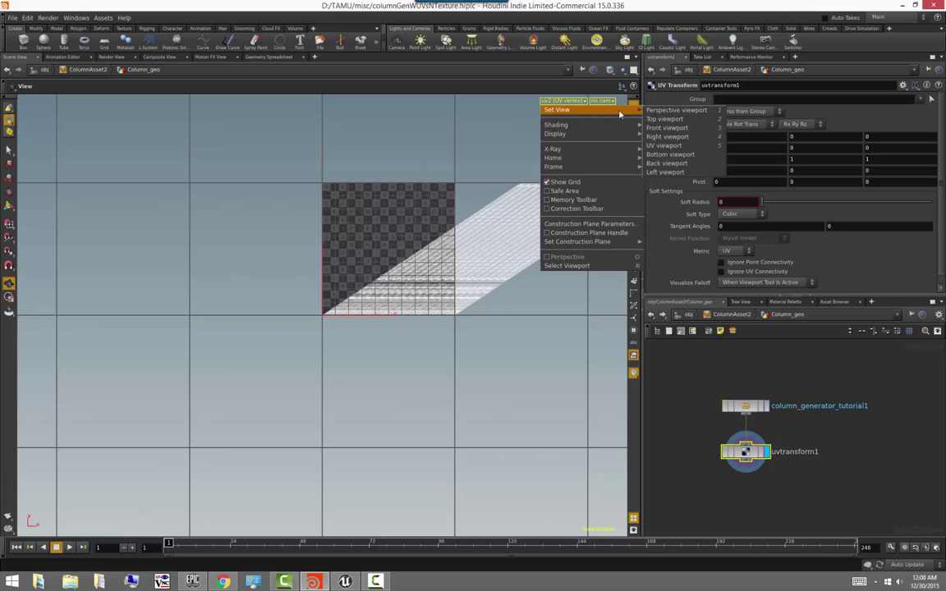
pyautogui.click(651, 111)
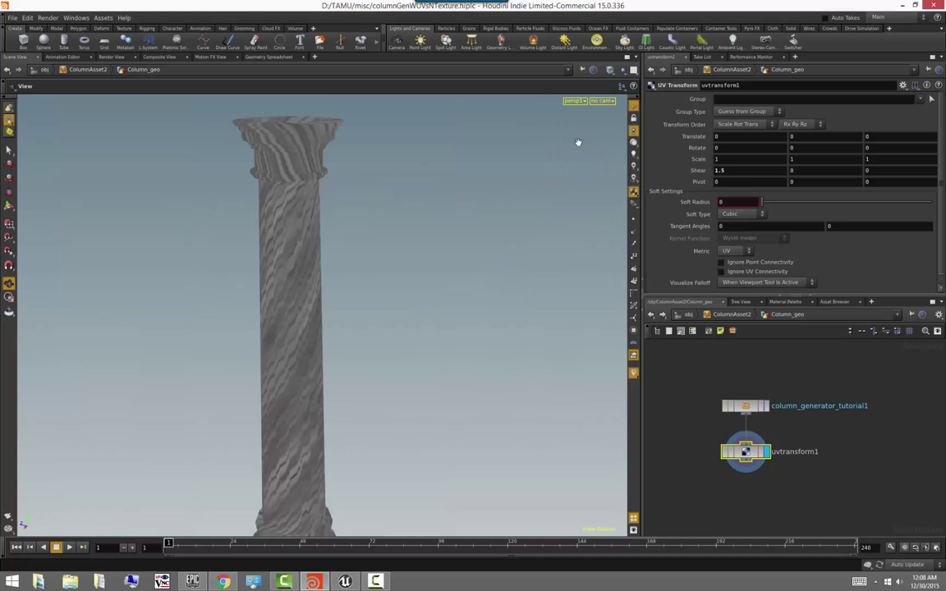
pyautogui.keyDown('alt'); pyautogui.moveTo(380, 299); pyautogui.dragTo(432, 306); pyautogui.keyUp('alt')
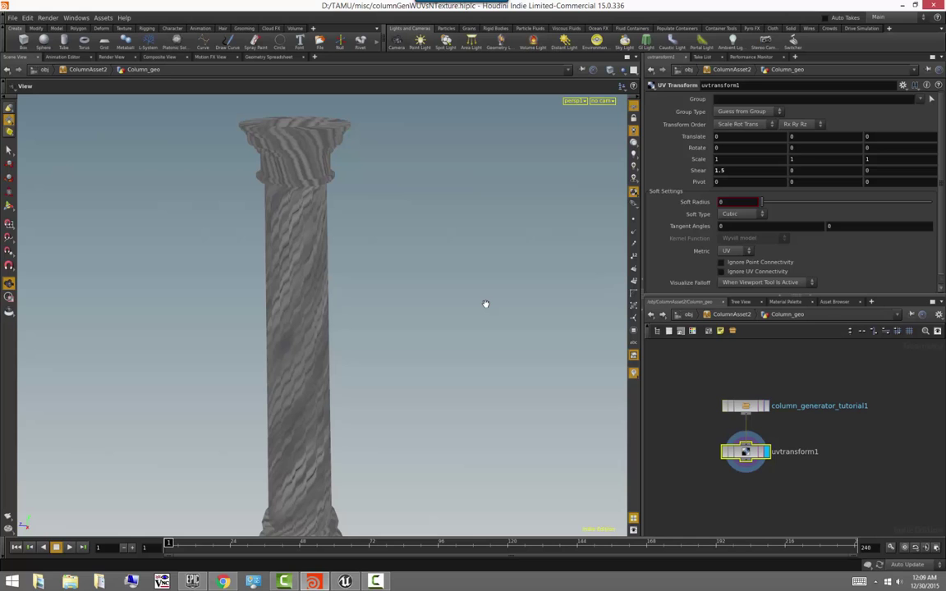
pyautogui.moveTo(396, 395); pyautogui.dragTo(376, 395)
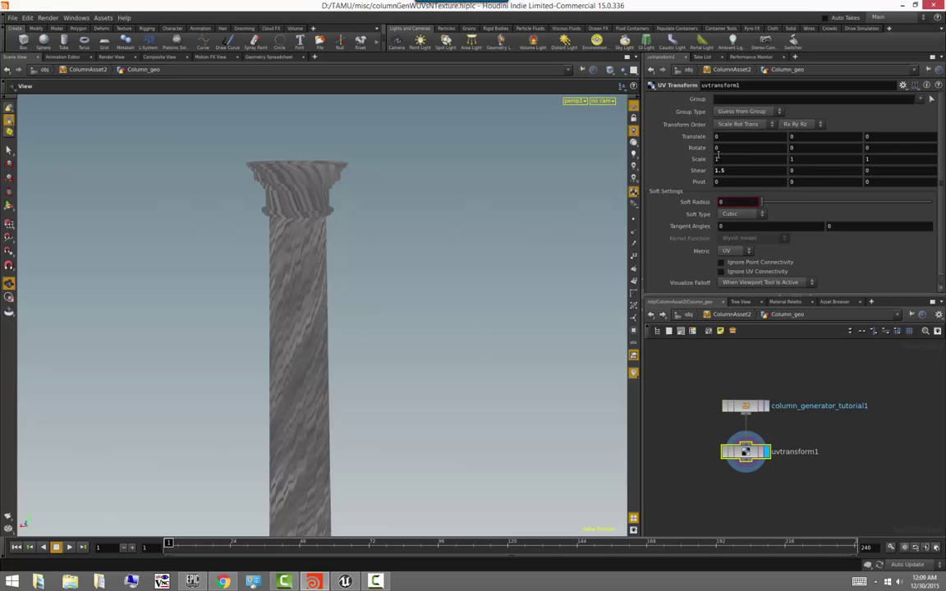
# - Open the operator type properties of ColumnAsset2
pyautogui.moveTo(798, 159)
pyautogui.mouseDown(button='middle')
pyautogui.moveTo(814, 167)
pyautogui.moveTo(792, 166)
pyautogui.mouseUp(button='middle')
pyautogui.click(842, 486)
pyautogui.moveTo(842, 486); pyautogui.dragTo(836, 450, button='middle')
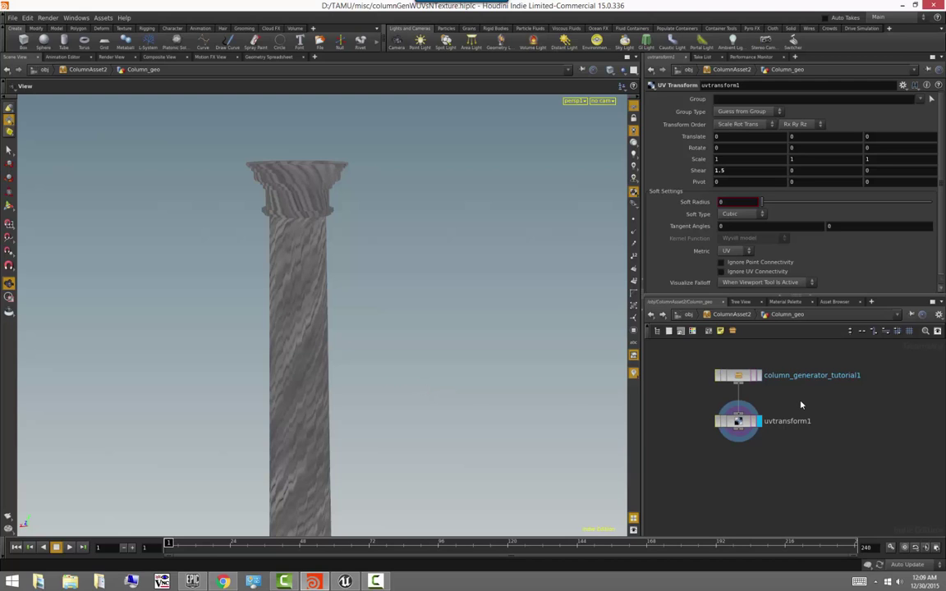
pyautogui.moveTo(720, 359); pyautogui.dragTo(730, 380, button='middle')
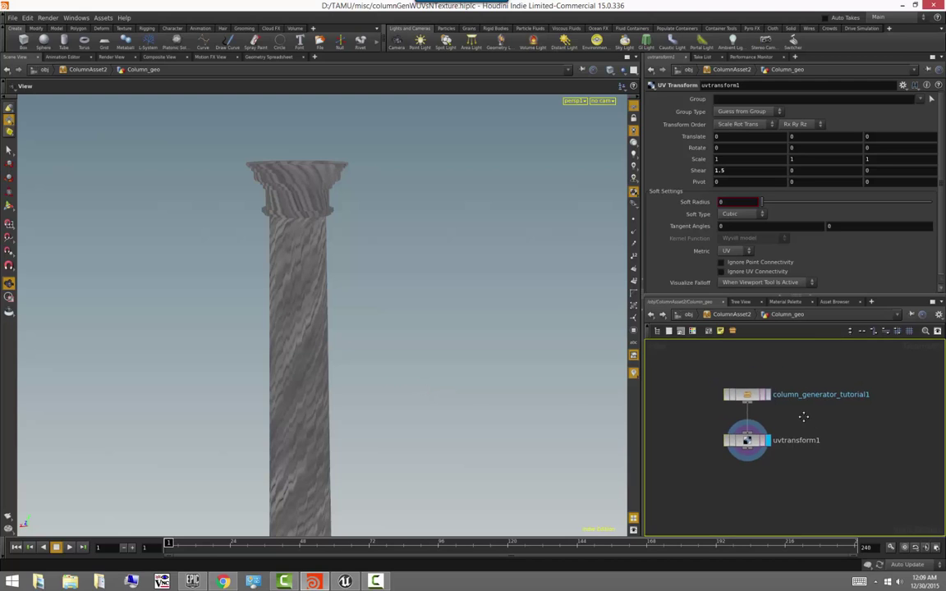
pyautogui.rightClick(724, 317)
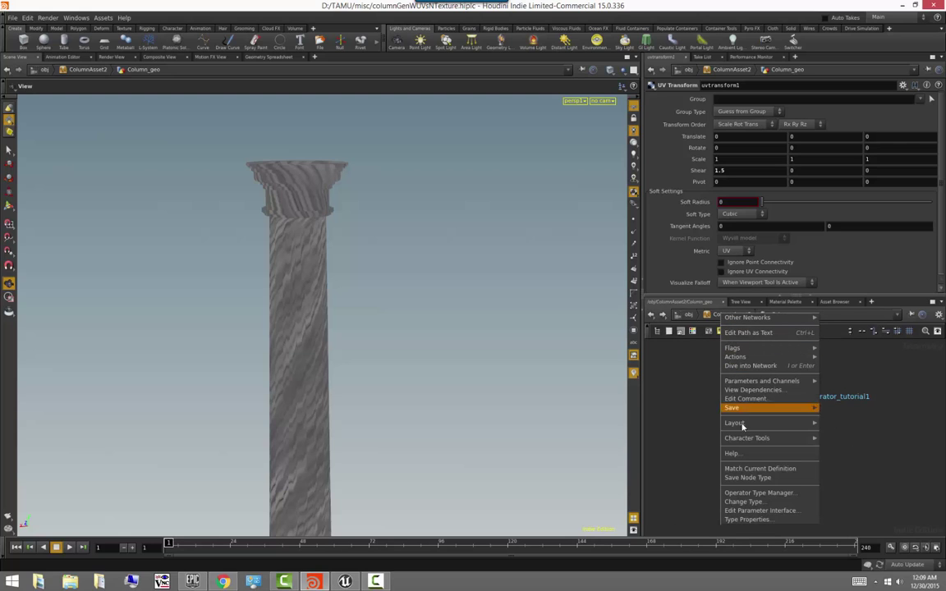
pyautogui.click(748, 520)
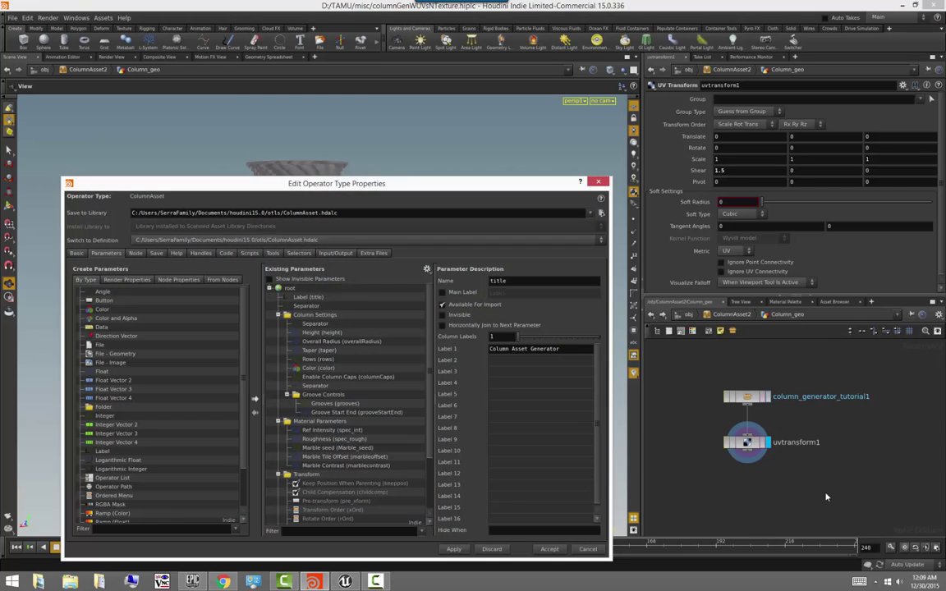
# - Go into ColumnAsset2's cop2net1 network and move the noise1 node farther from blur1
pyautogui.click(747, 319)
pyautogui.doubleClick(860, 467)
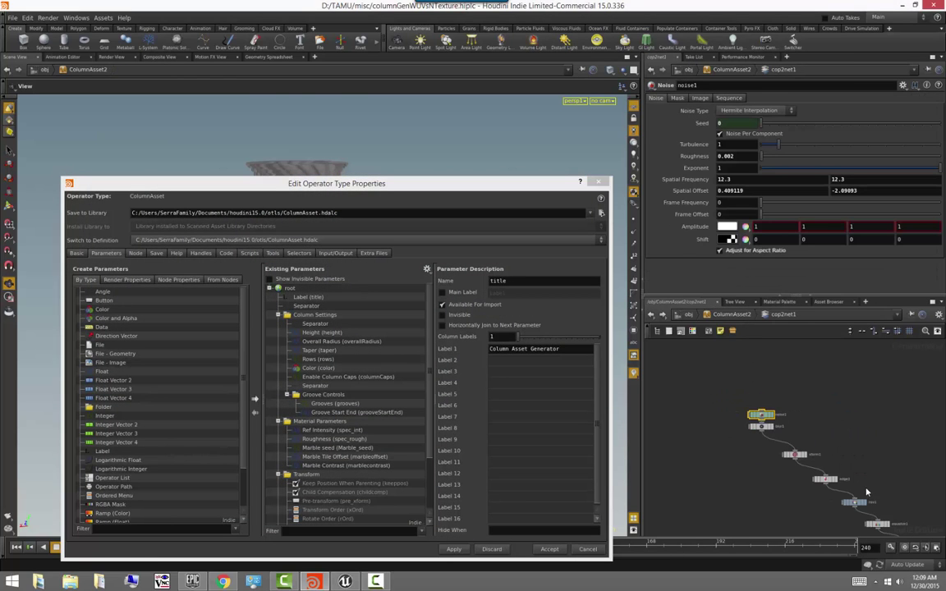
pyautogui.moveTo(762, 415); pyautogui.dragTo(735, 390)
pyautogui.moveTo(777, 381); pyautogui.dragTo(788, 416, button='middle')
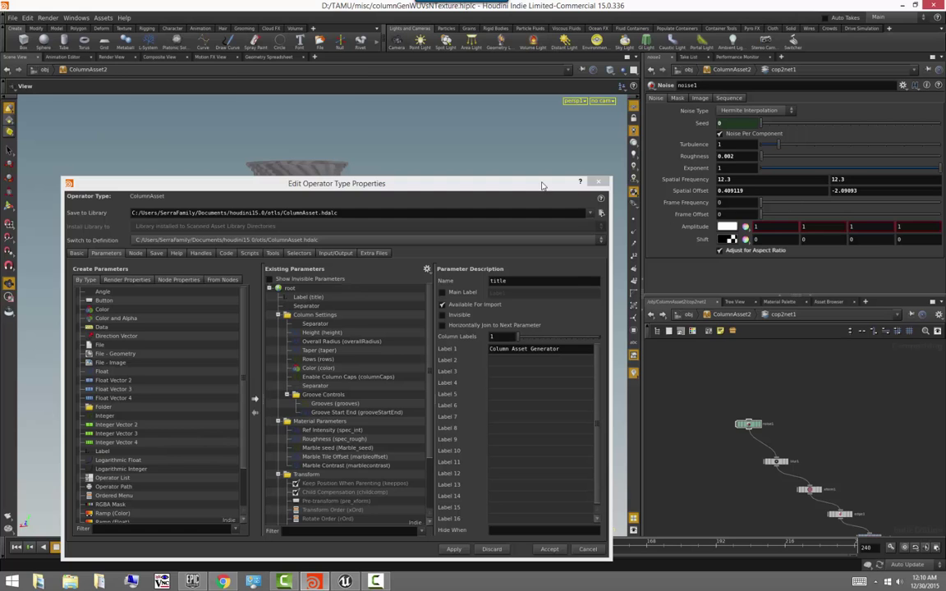
# - Move the type properties window out of the way and show the marble texture in the composite view
pyautogui.moveTo(541, 185); pyautogui.dragTo(528, 475)
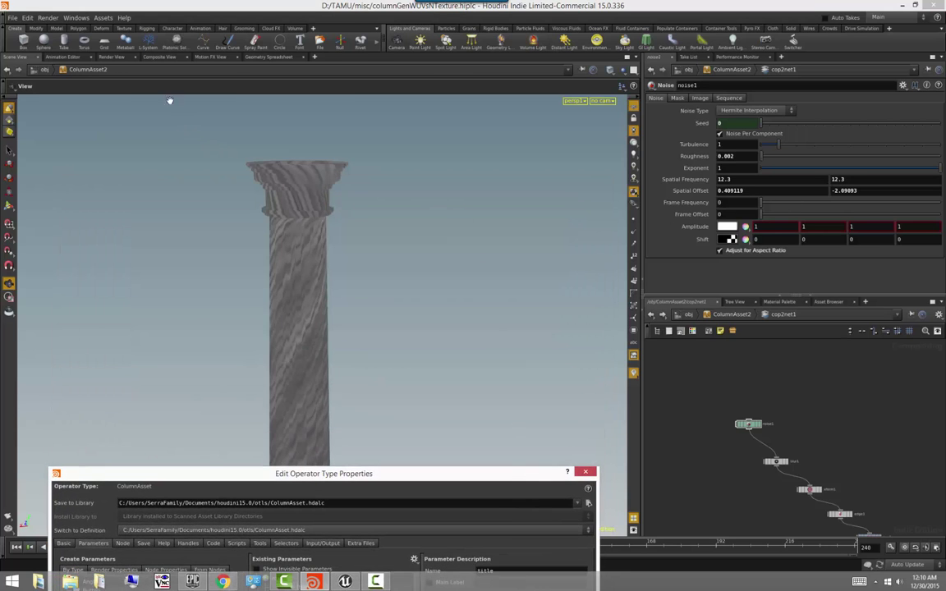
pyautogui.click(141, 57)
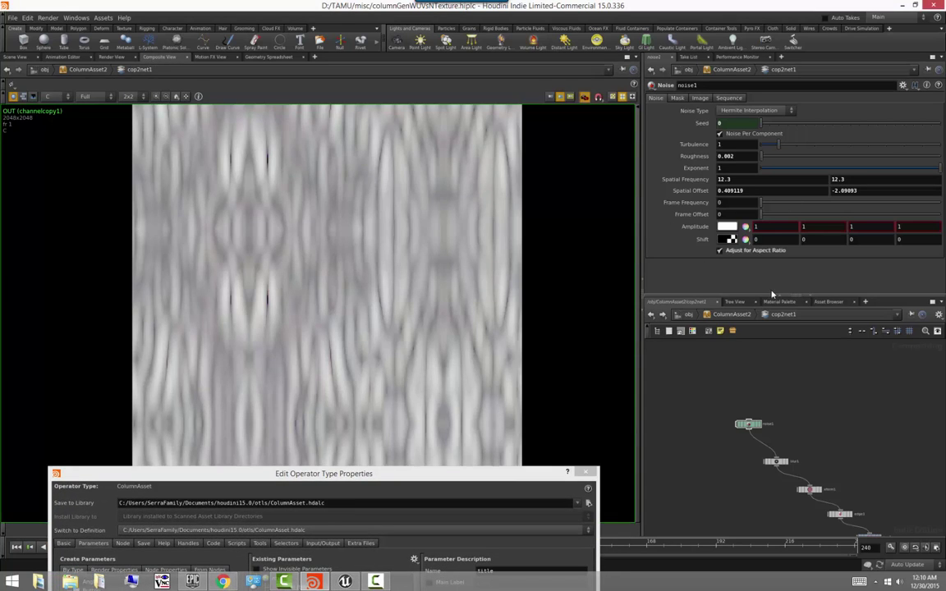
pyautogui.scroll(2, 776, 433)
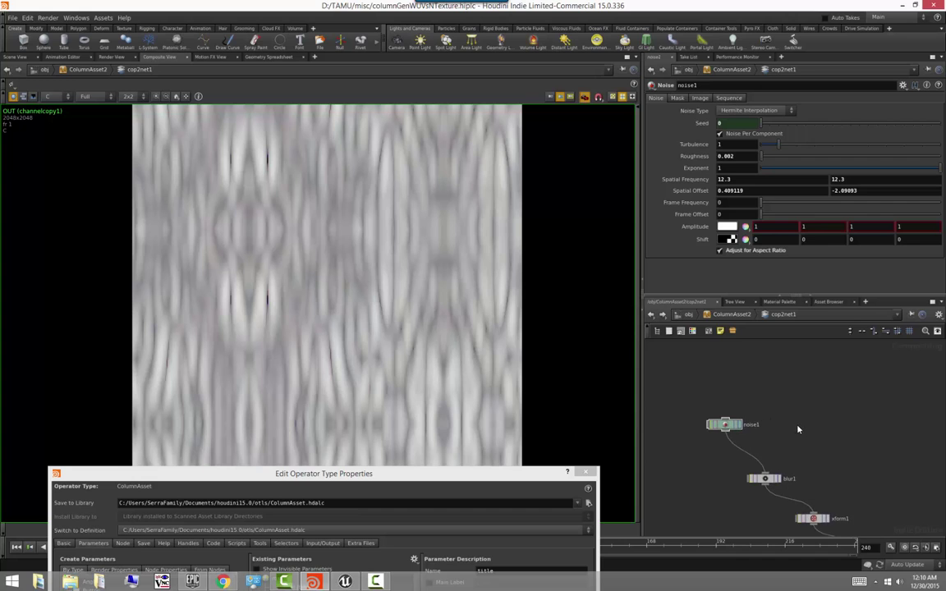
# - Display the noise1 node's output and try a different Spatial Frequency on it
pyautogui.click(740, 425)
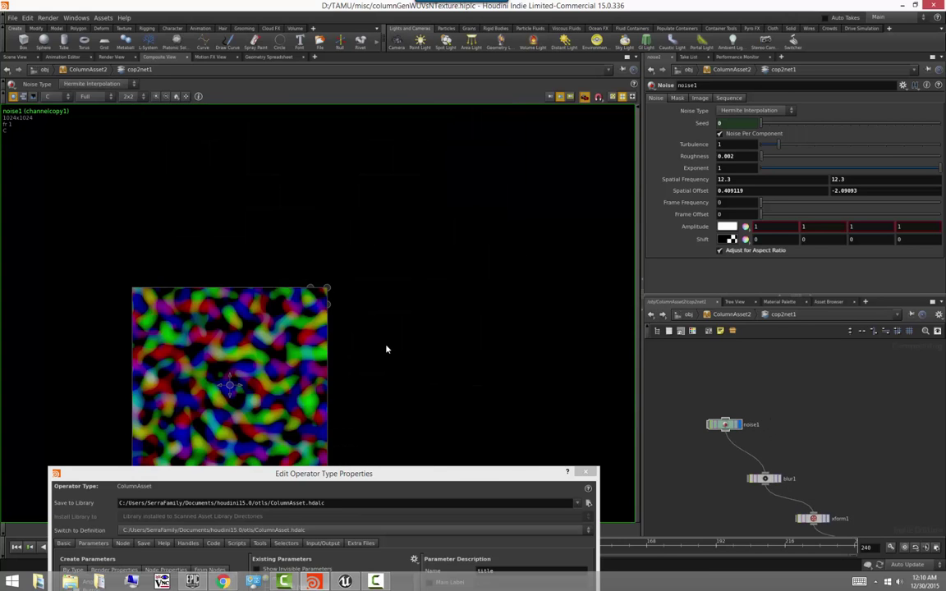
pyautogui.moveTo(387, 349); pyautogui.dragTo(417, 281, button='middle')
pyautogui.middleClick(675, 179)
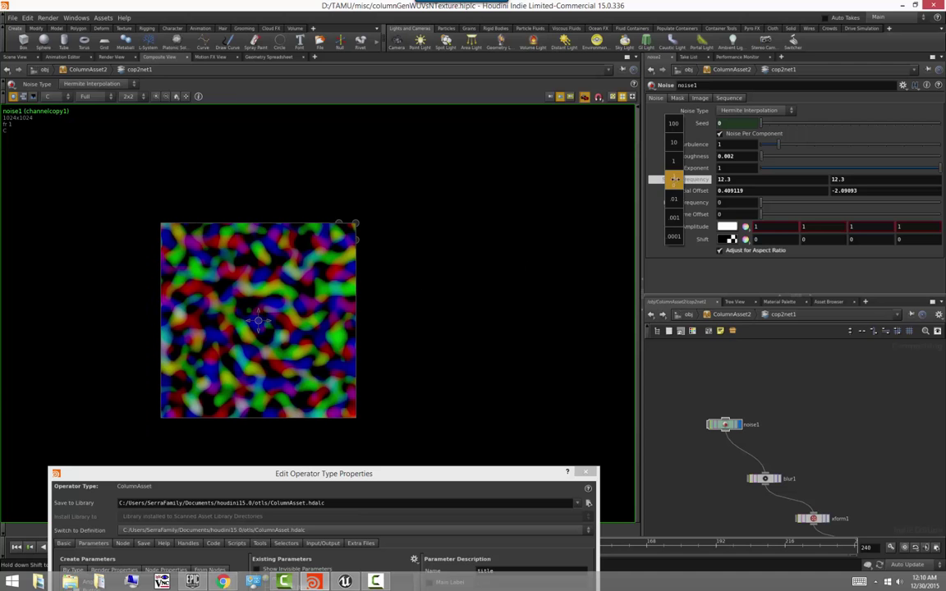
pyautogui.moveTo(676, 179); pyautogui.dragTo(595, 173, button='middle')
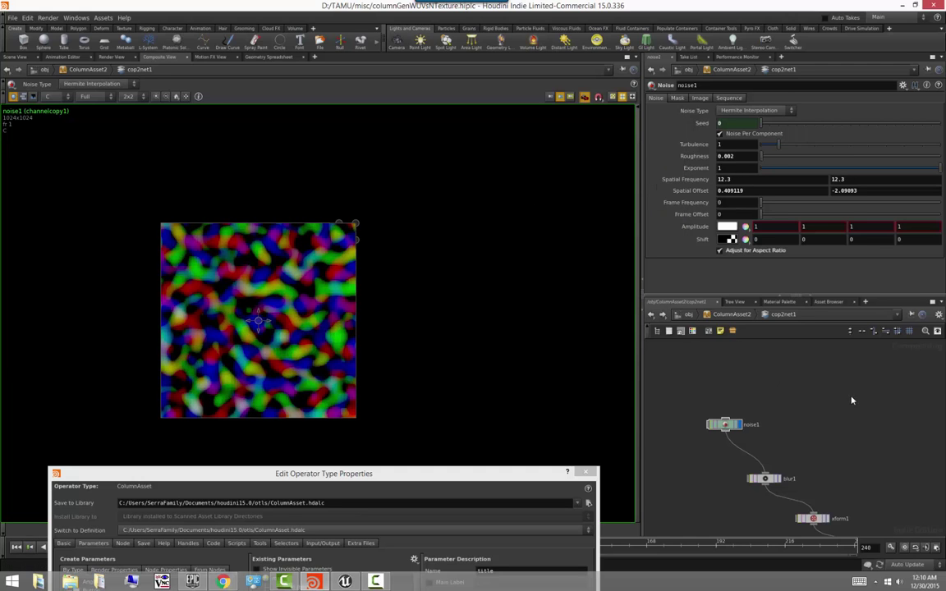
# - Display the OUT node's whole marble texture, try another Spatial Frequency on noise1, and undo that change
pyautogui.moveTo(865, 449); pyautogui.dragTo(784, 334, button='middle')
pyautogui.moveTo(876, 454); pyautogui.dragTo(671, 305, button='middle')
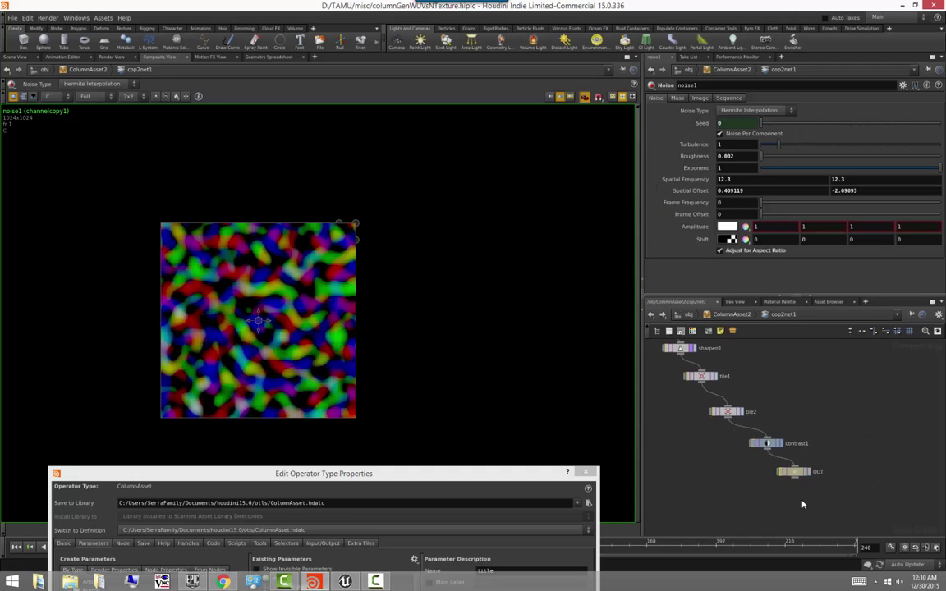
pyautogui.click(808, 474)
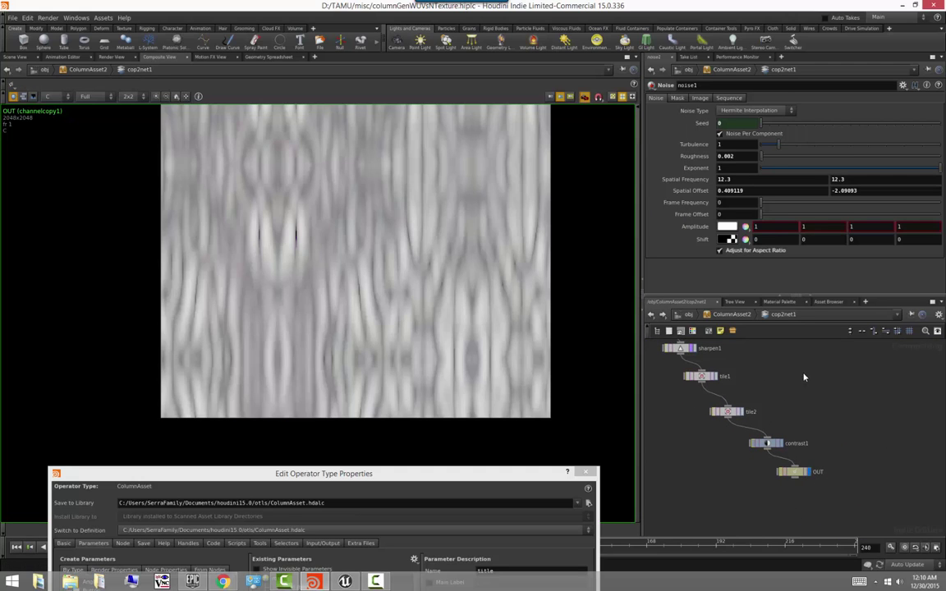
pyautogui.scroll(-2, 551, 273)
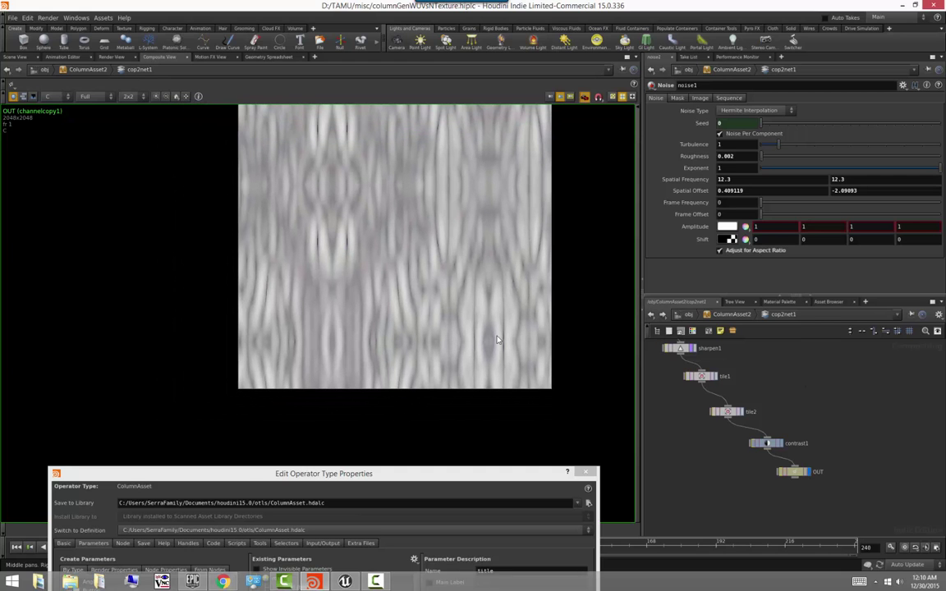
pyautogui.moveTo(596, 204); pyautogui.dragTo(538, 263, button='middle')
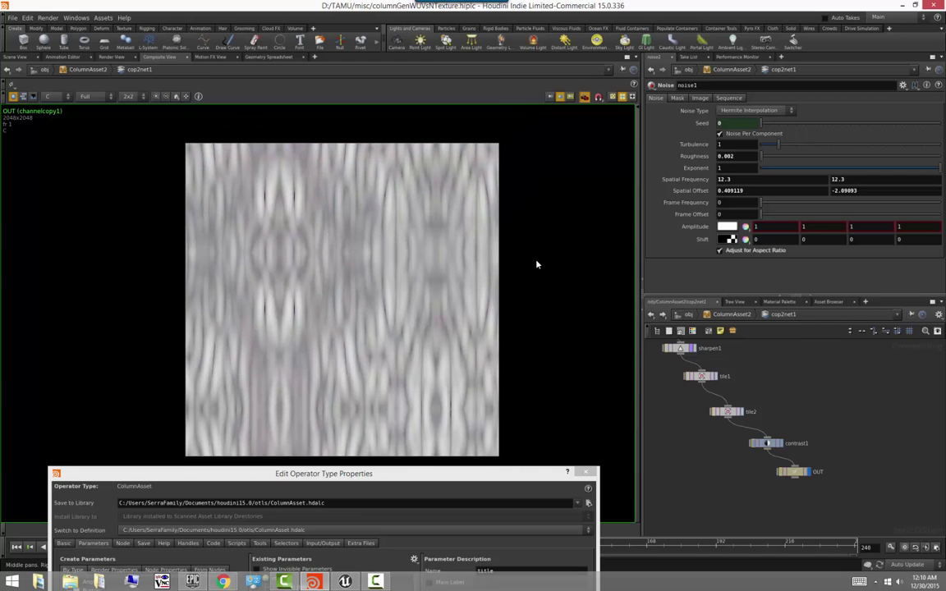
pyautogui.moveTo(690, 185); pyautogui.dragTo(353, 206, button='middle')
pyautogui.hotkey('ctrl', 'z')
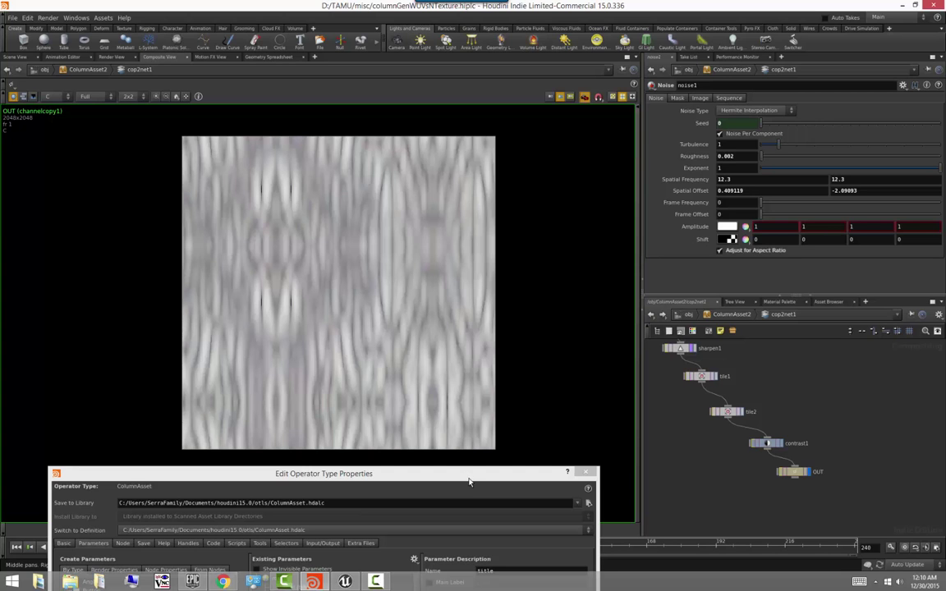
# - Add noise1's Spatial Frequency to the asset's Material Parameters, between Marble Tile Offset and Marble Contrast
pyautogui.moveTo(479, 479); pyautogui.dragTo(464, 198)
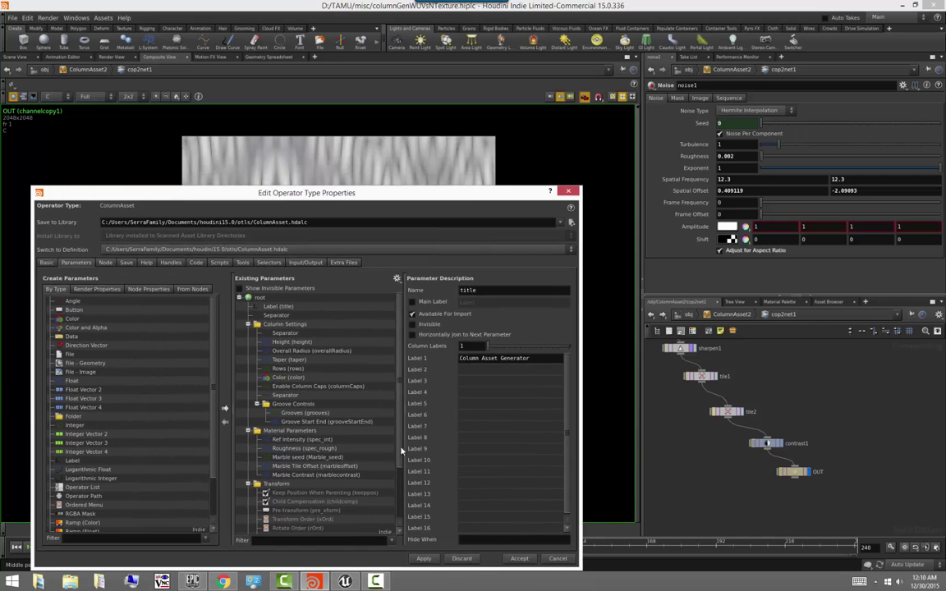
pyautogui.click(333, 465)
pyautogui.scroll(-2, 322, 427)
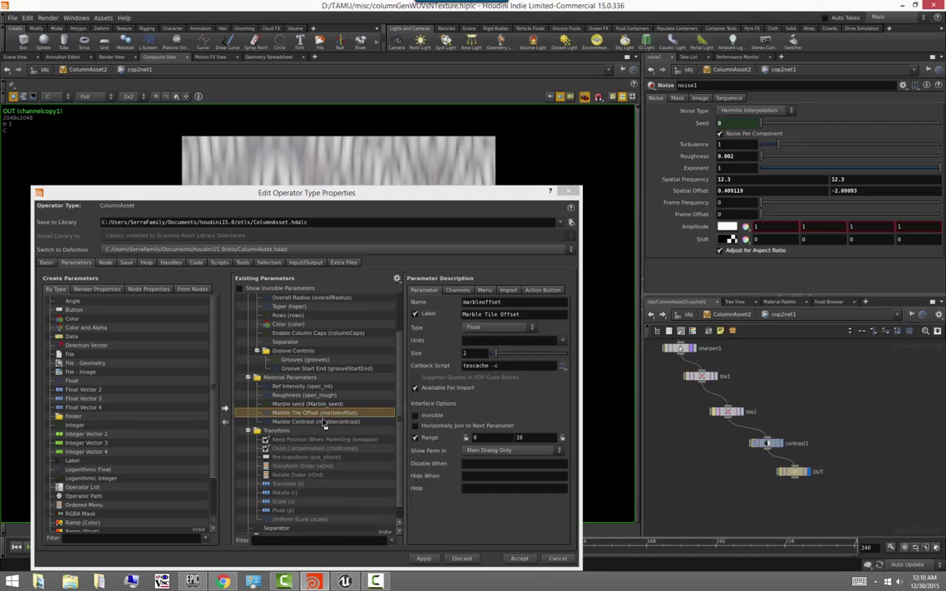
pyautogui.moveTo(324, 421); pyautogui.dragTo(324, 421)
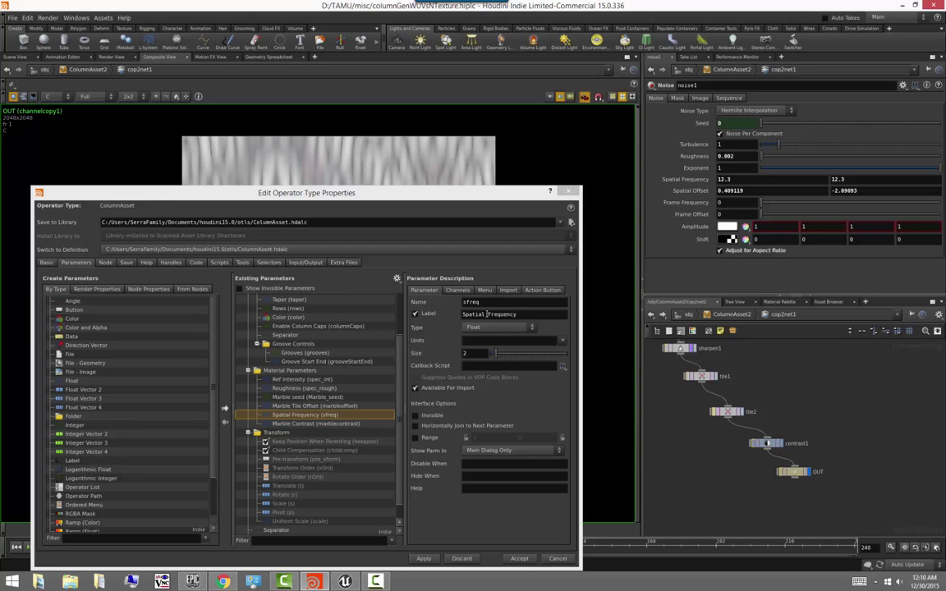
# - Label the new Spatial Frequency parameter "Marble Frequency" and name it marblefreq
pyautogui.moveTo(487, 314); pyautogui.dragTo(410, 314)
pyautogui.write('Marble ')
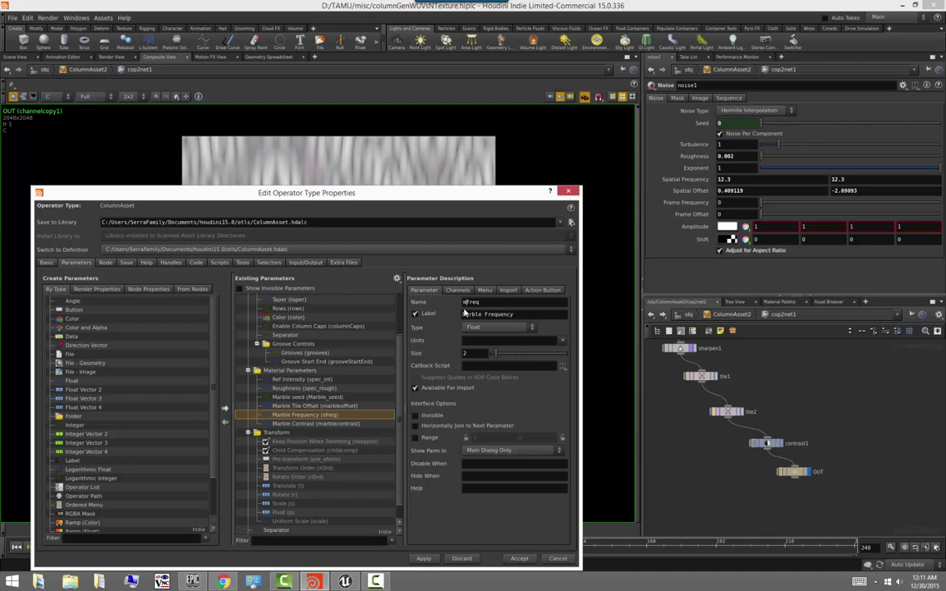
pyautogui.write('arble')
pyautogui.write('2')
# - Copy Marble Tile Offset's callback script "texcache -c" to Marble Frequency and accept the type property changes
pyautogui.click(336, 406)
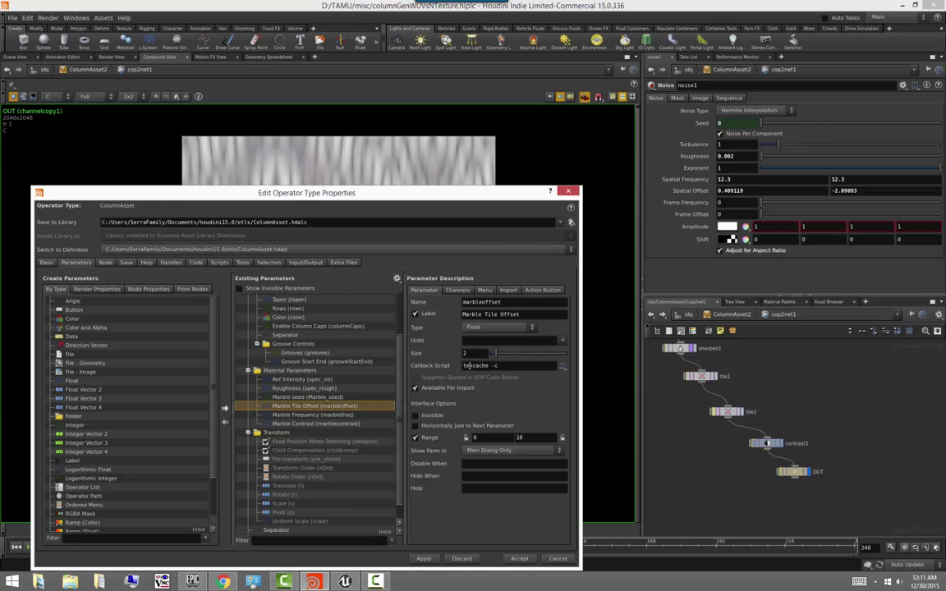
pyautogui.hotkey('ctrl', 'a')
pyautogui.click(332, 415)
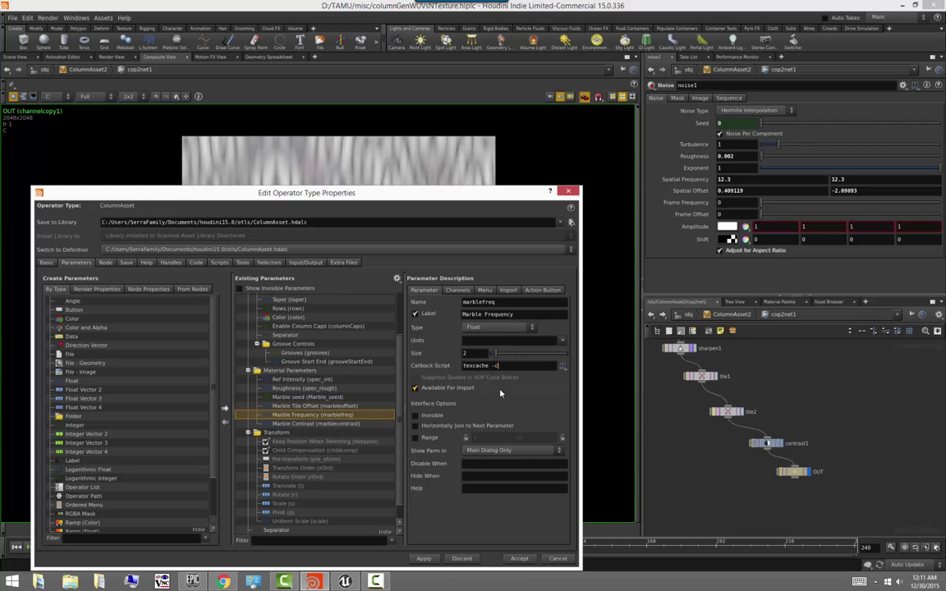
pyautogui.click(517, 560)
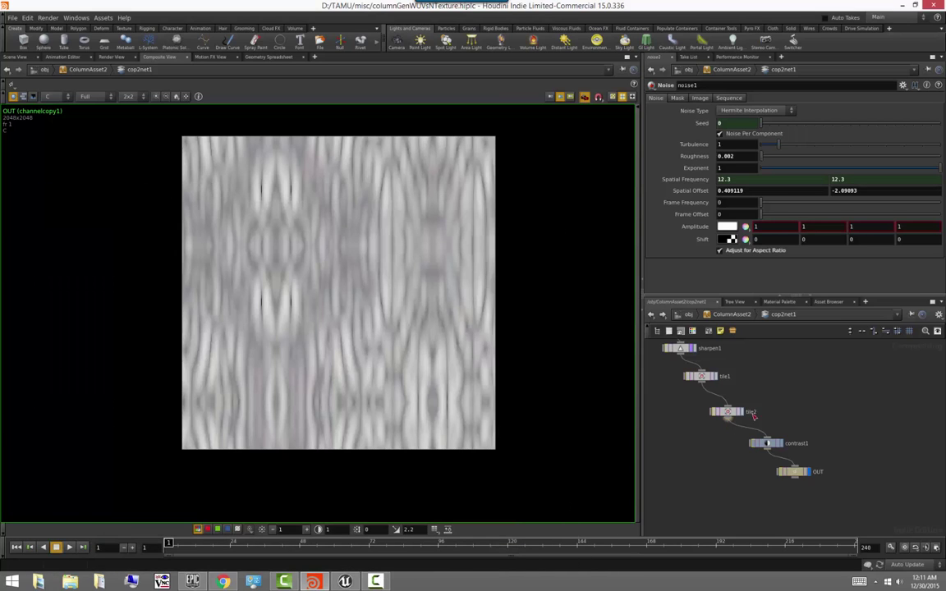
# - Return to the object-level scene view and set ColumnAsset2's Marble Frequency to 3.2 and 4.8
pyautogui.click(15, 57)
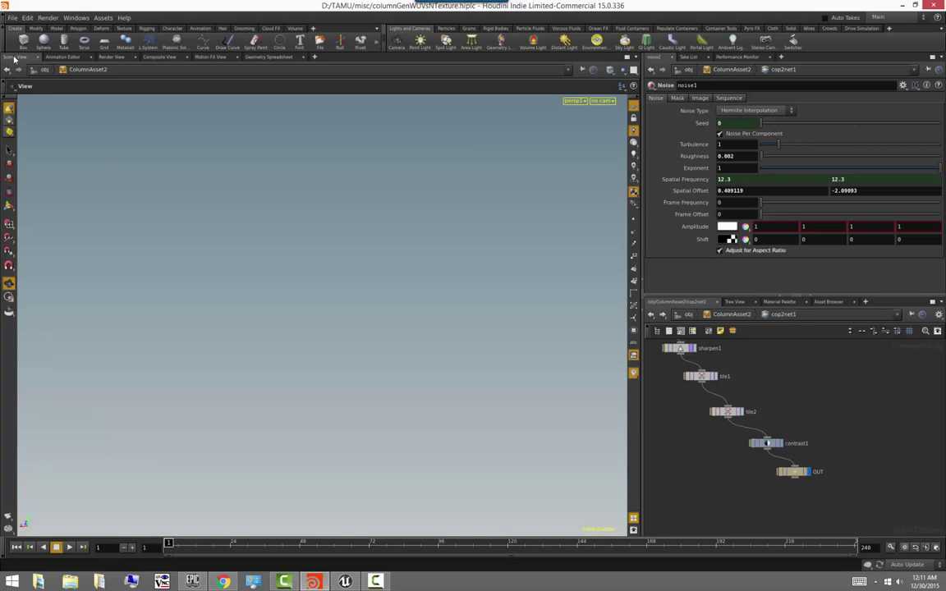
pyautogui.click(688, 316)
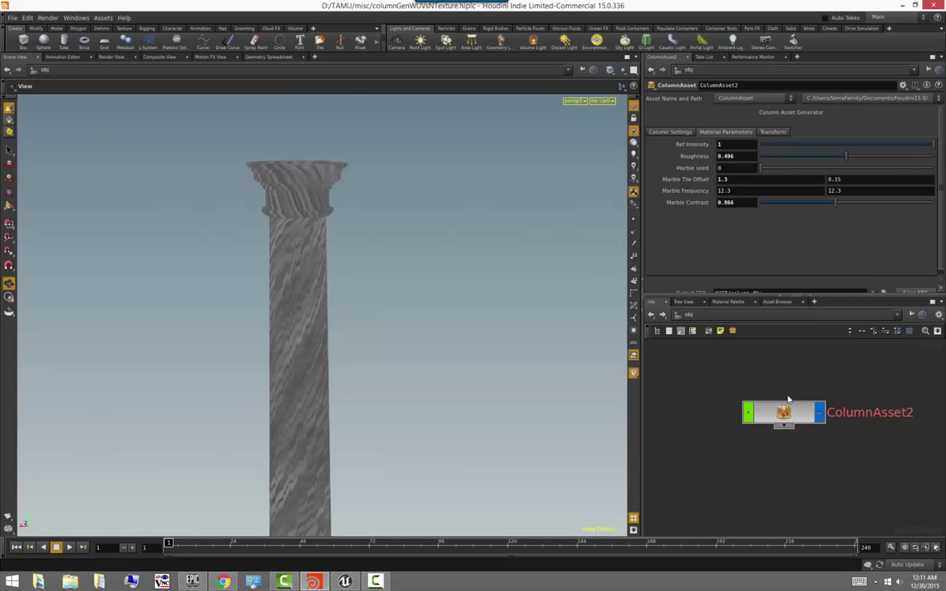
pyautogui.click(731, 382)
pyautogui.moveTo(703, 190); pyautogui.dragTo(379, 202, button='middle')
pyautogui.moveTo(739, 191); pyautogui.dragTo(598, 166, button='middle')
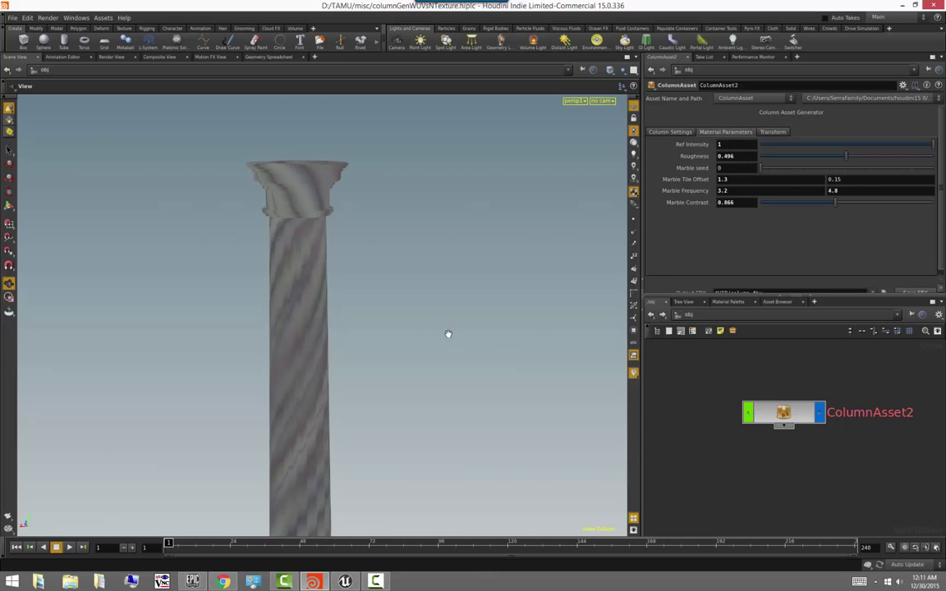
# - Lower the Marble Contrast to 0.769 and show the whole column with high-quality viewport lighting
pyautogui.moveTo(357, 319); pyautogui.dragTo(173, 340)
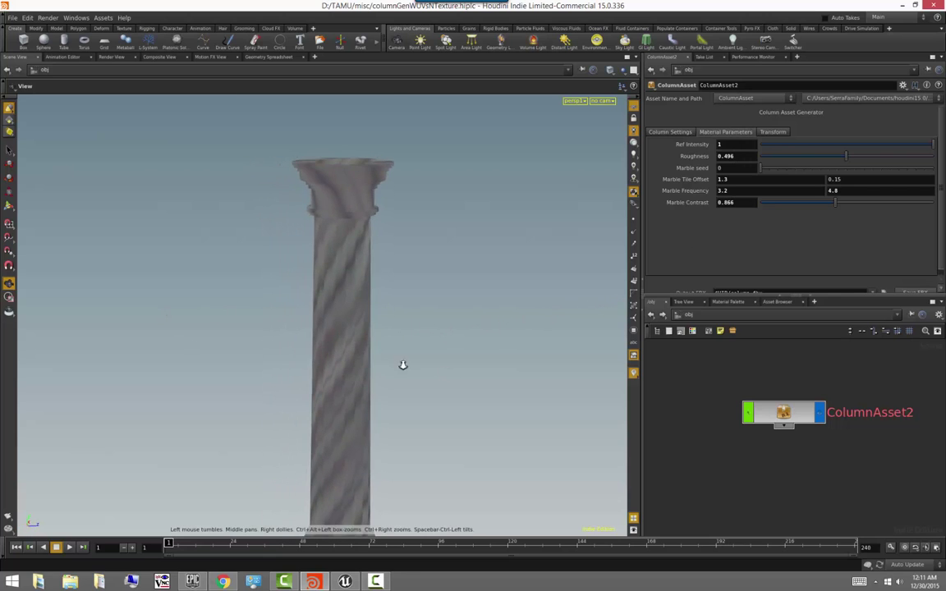
pyautogui.moveTo(402, 365); pyautogui.dragTo(525, 297)
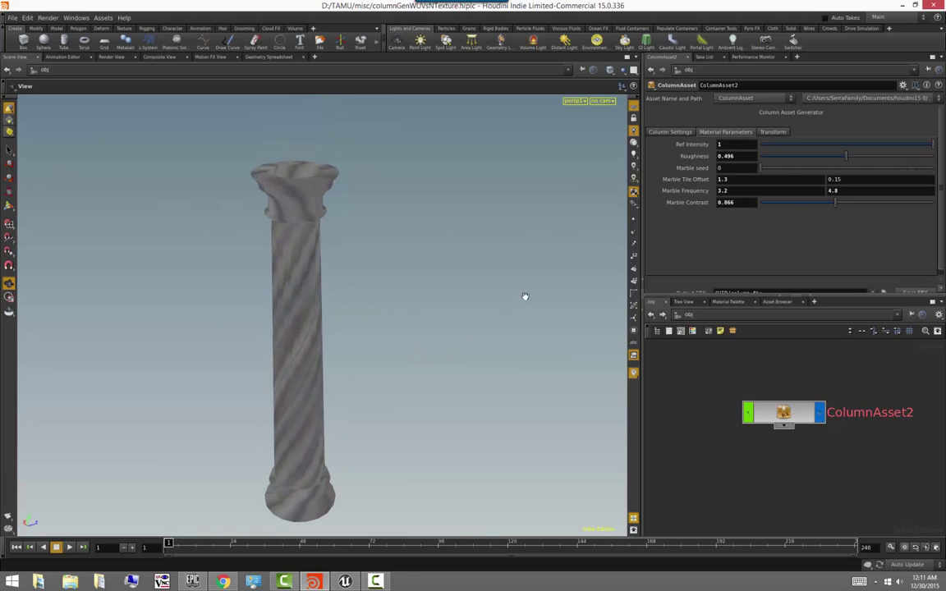
pyautogui.moveTo(837, 205)
pyautogui.mouseDown()
pyautogui.moveTo(798, 208)
pyautogui.moveTo(828, 205)
pyautogui.mouseUp()
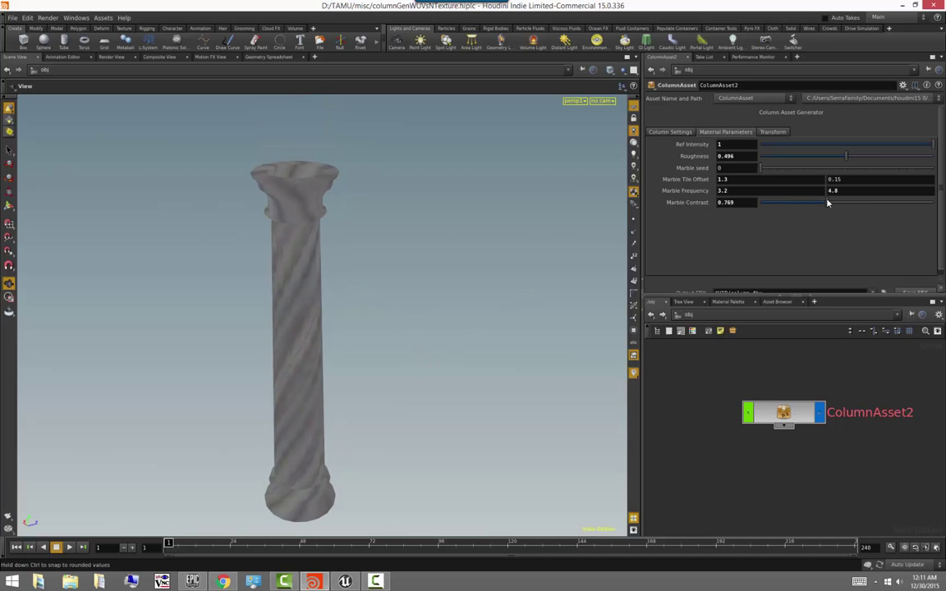
pyautogui.click(634, 168)
pyautogui.moveTo(421, 334)
pyautogui.mouseDown()
pyautogui.moveTo(341, 331)
pyautogui.moveTo(439, 317)
pyautogui.moveTo(502, 354)
pyautogui.moveTo(298, 343)
pyautogui.moveTo(374, 352)
pyautogui.moveTo(366, 319)
pyautogui.moveTo(389, 332)
pyautogui.mouseUp()
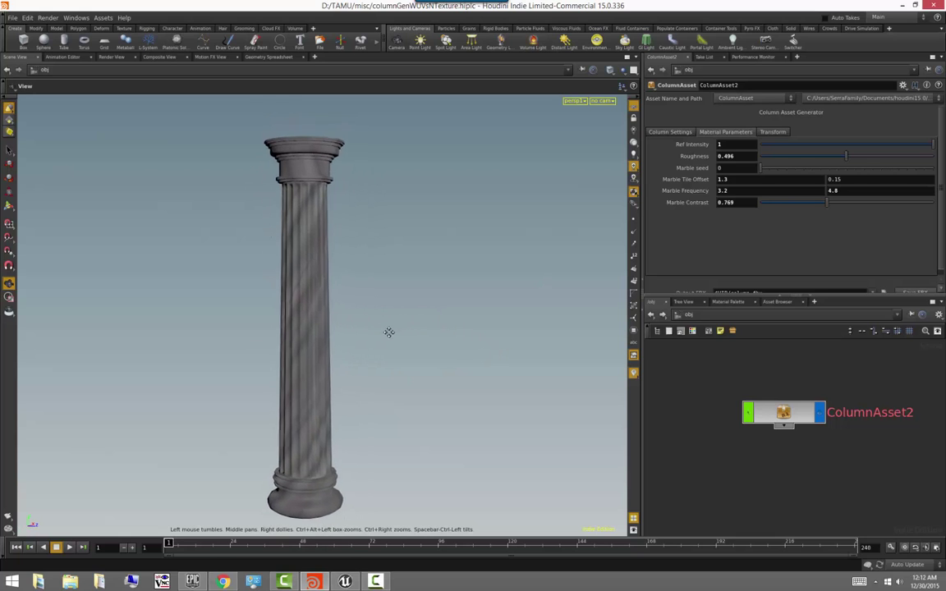
pyautogui.moveTo(389, 332); pyautogui.dragTo(382, 335, button='middle')
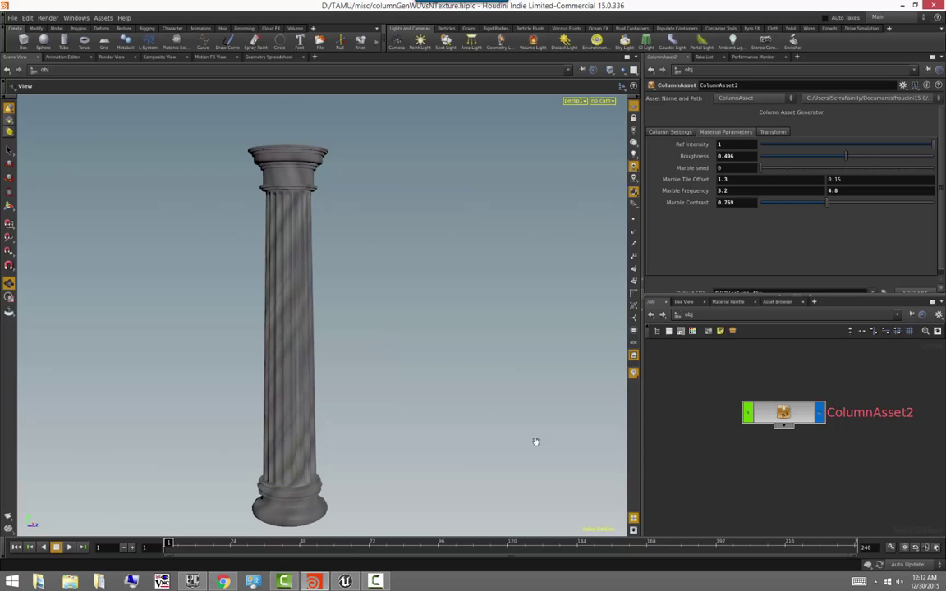
# - Save ColumnAsset2's node type and match the node to its current definition
pyautogui.rightClick(796, 417)
pyautogui.click(839, 525)
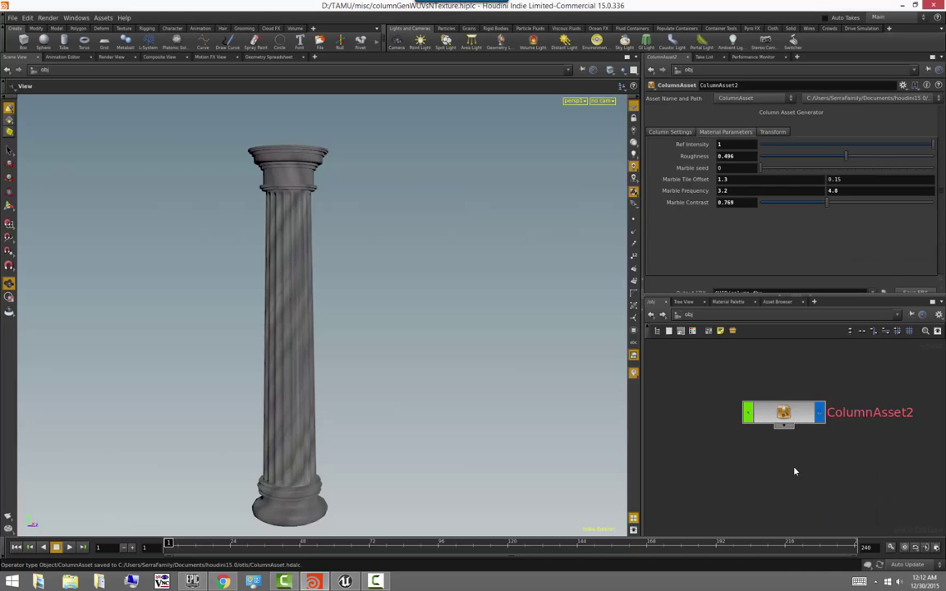
pyautogui.rightClick(785, 413)
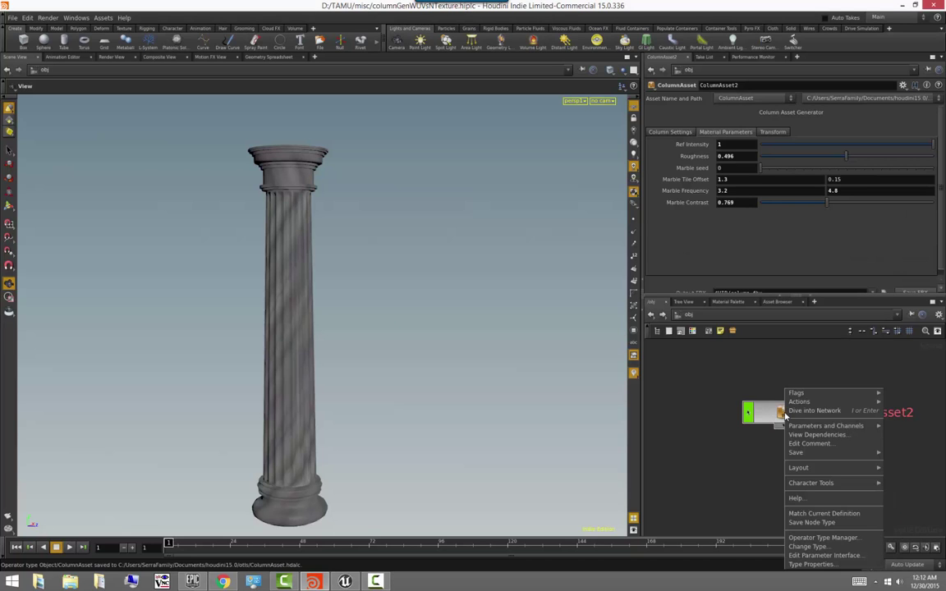
pyautogui.click(840, 514)
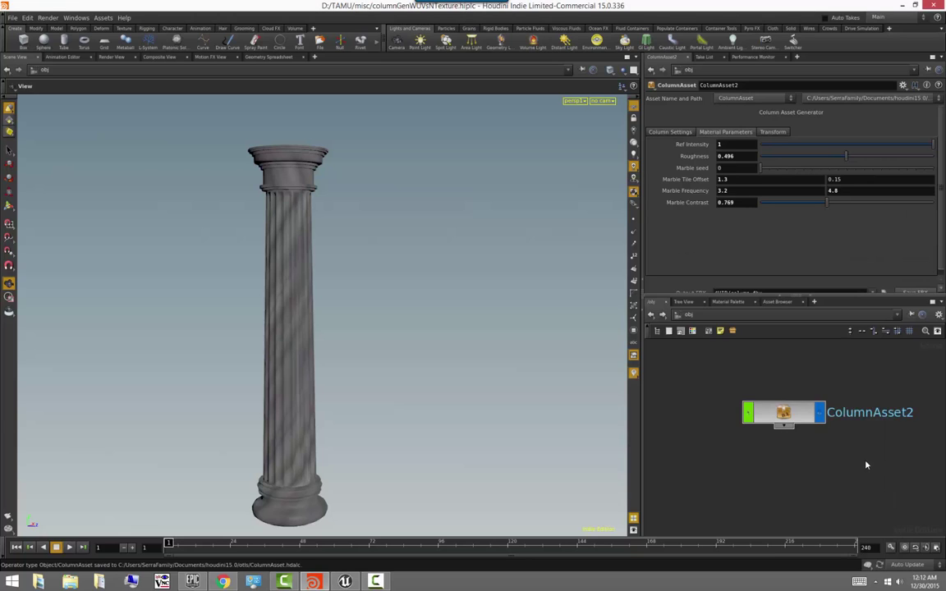
pyautogui.moveTo(866, 465); pyautogui.dragTo(824, 457, button='middle')
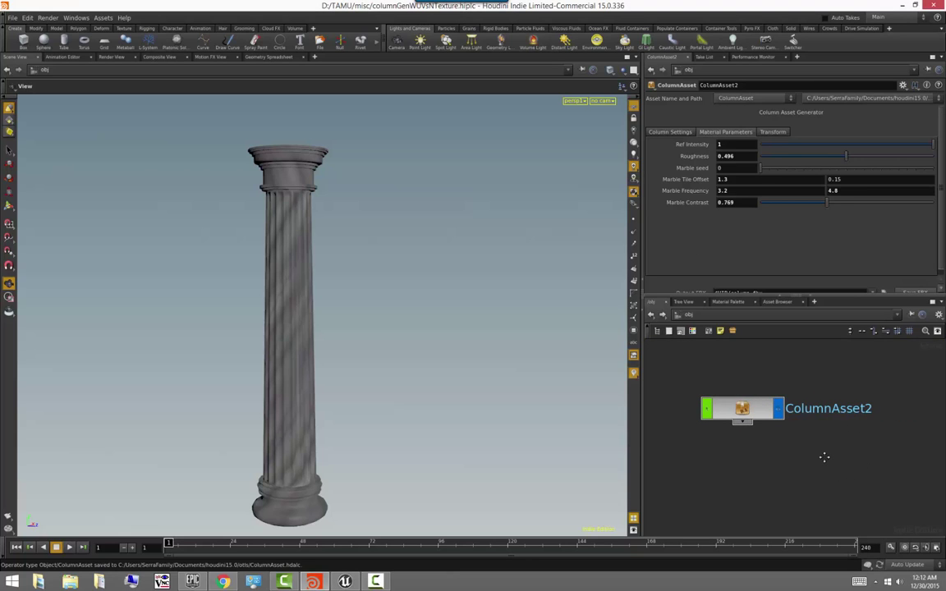